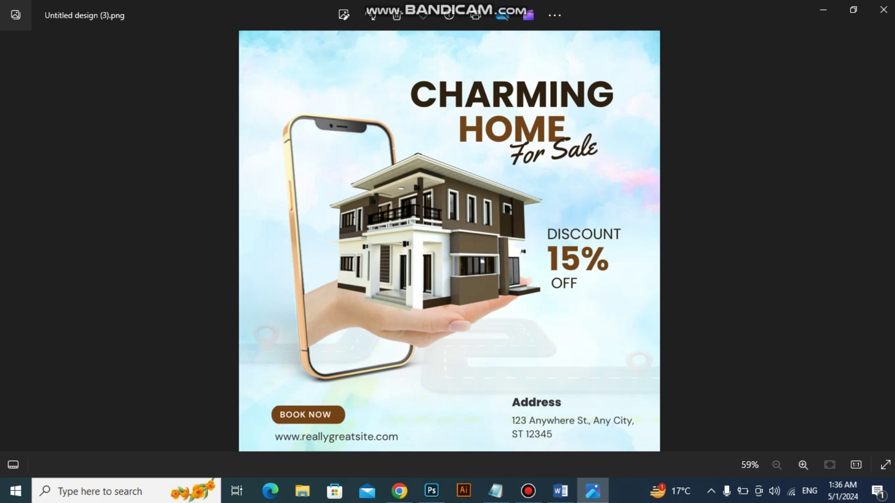
# Step: Compare the "Charming Home For Sale" and "Easy way to buy, rent & sell your property" sample posts in the image viewer
pyautogui.press('Right')
pyautogui.press('Left')
pyautogui.press('Right')
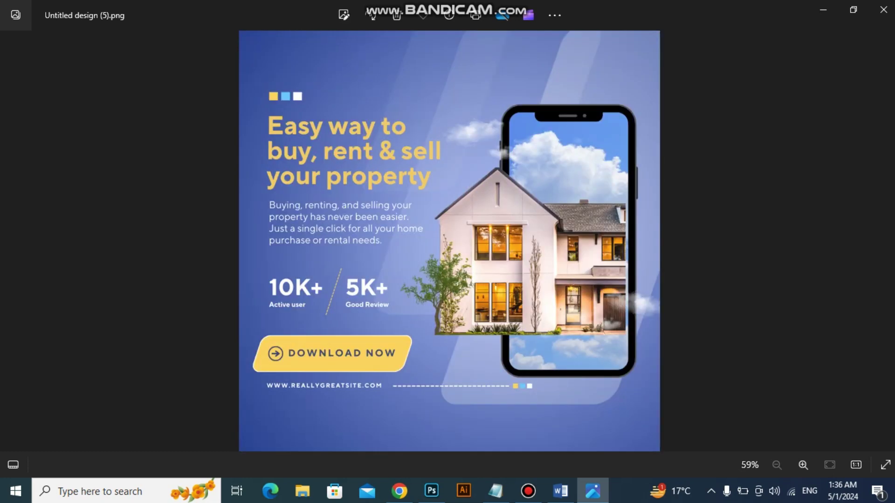
pyautogui.press('Left')
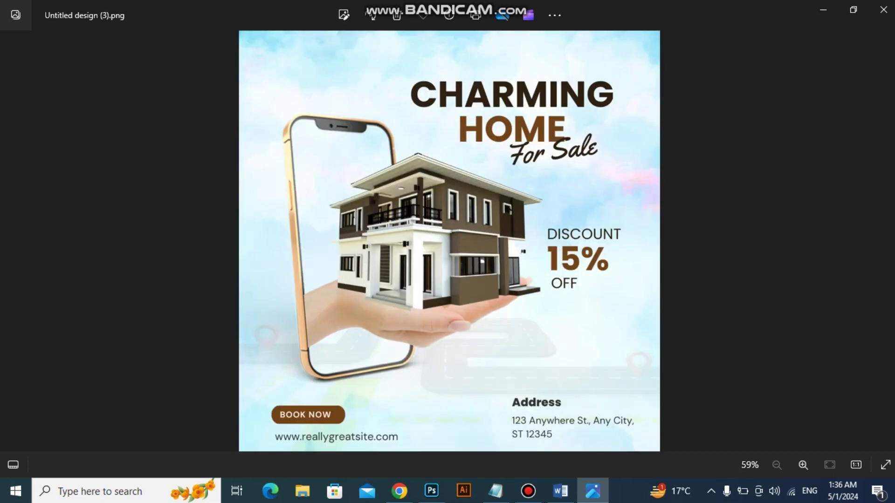
pyautogui.press('Left')
pyautogui.press('Right')
pyautogui.press('Right')
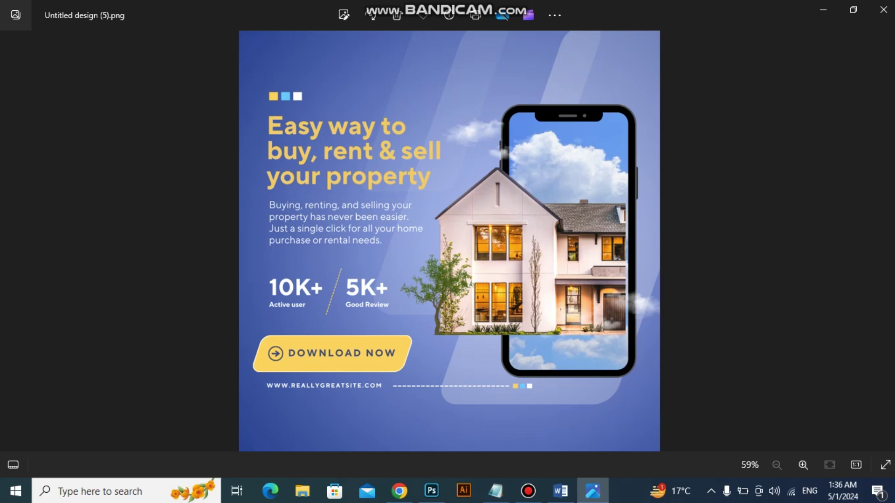
pyautogui.press('Left')
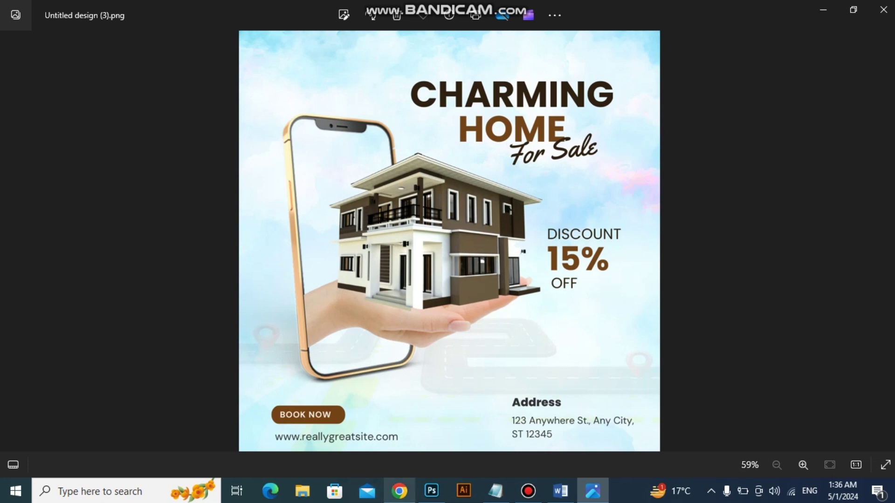
# Step: Switch to Chrome and sign in to Gmail with the listed account by entering the account password
pyautogui.click(400, 492)
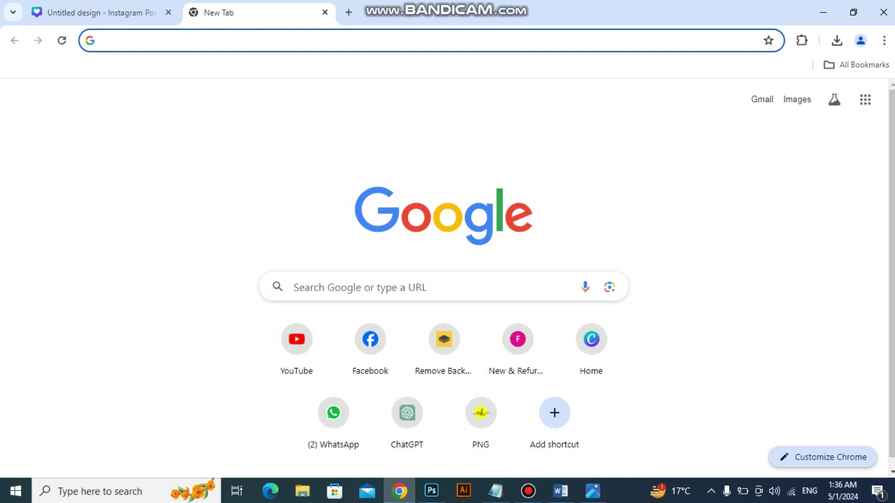
pyautogui.click(762, 100)
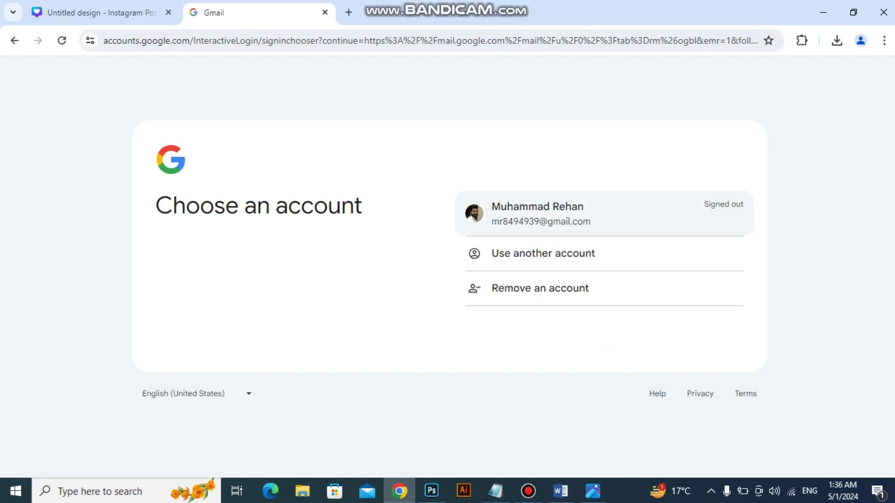
pyautogui.click(540, 213)
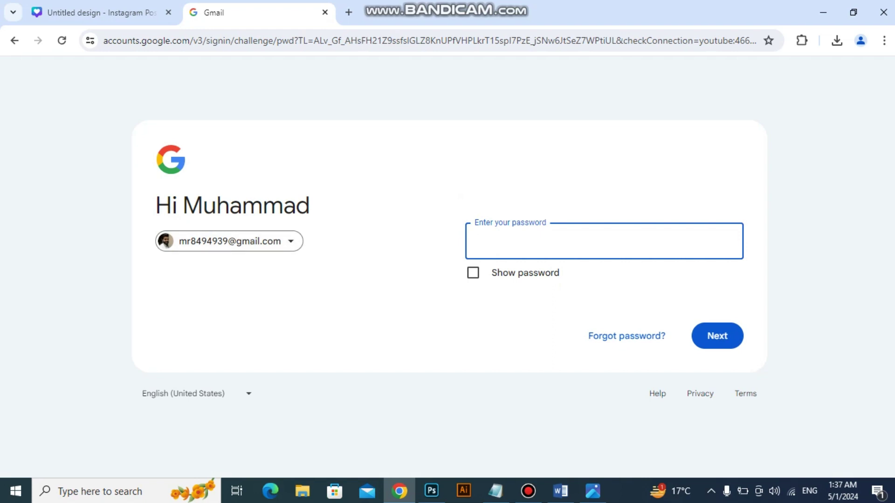
pyautogui.write('•••••••••')
pyautogui.press('Return')
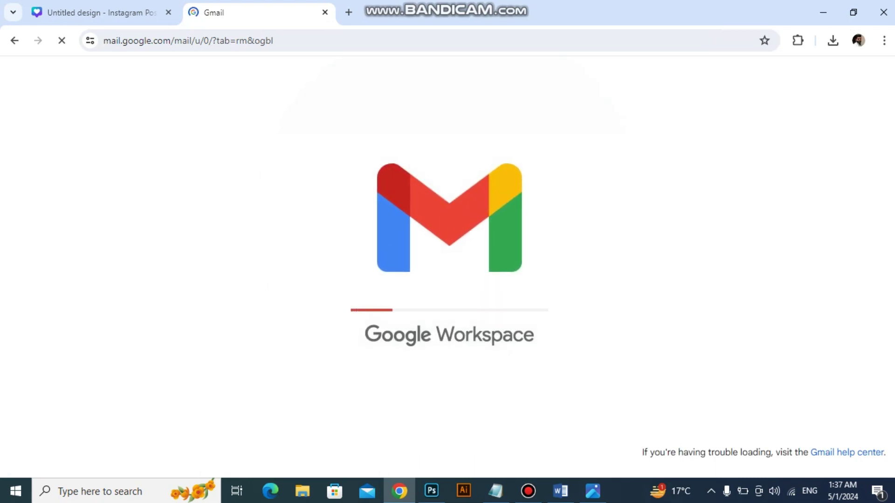
# Step: Open canva.com in a new browser tab
pyautogui.click(348, 12)
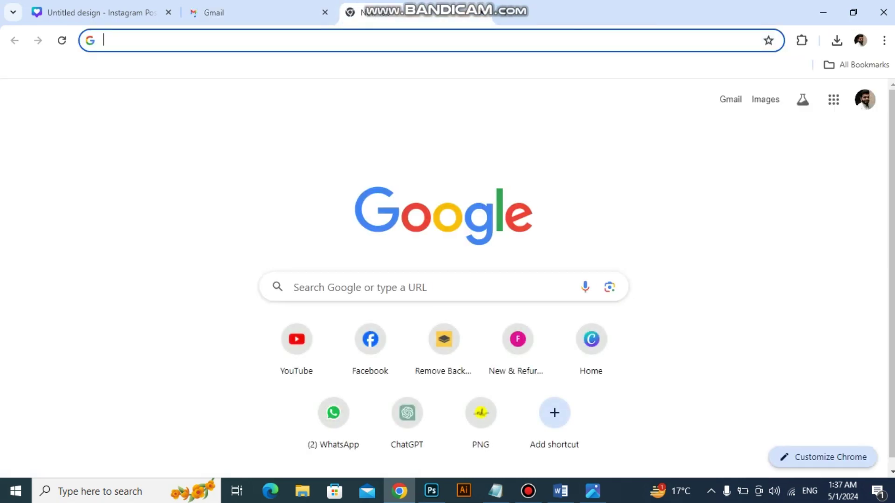
pyautogui.click(104, 40)
pyautogui.write('canva')
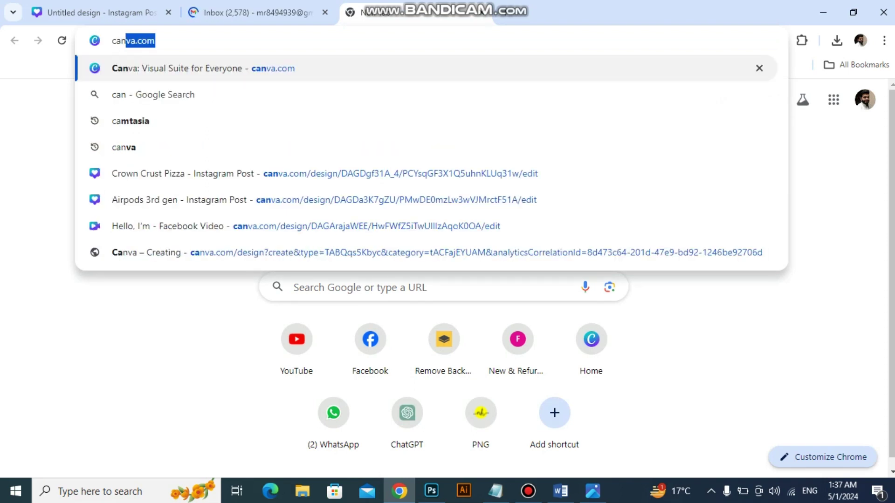
pyautogui.write('.com')
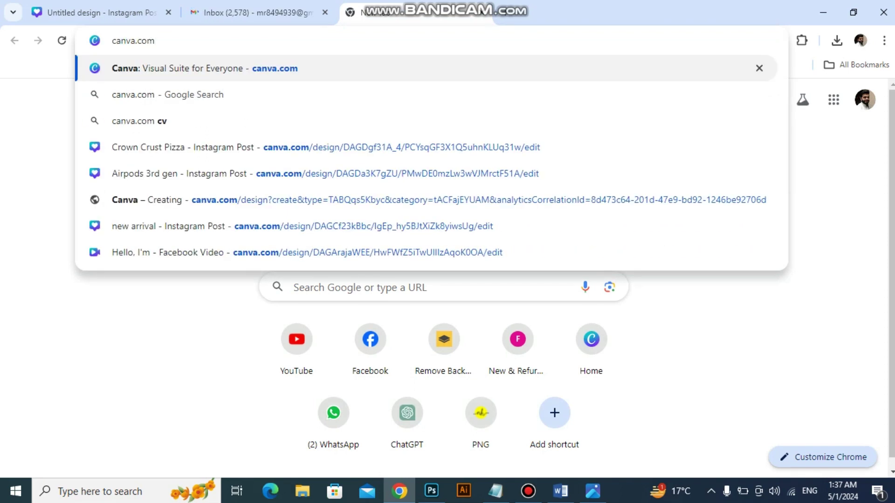
pyautogui.press('Return')
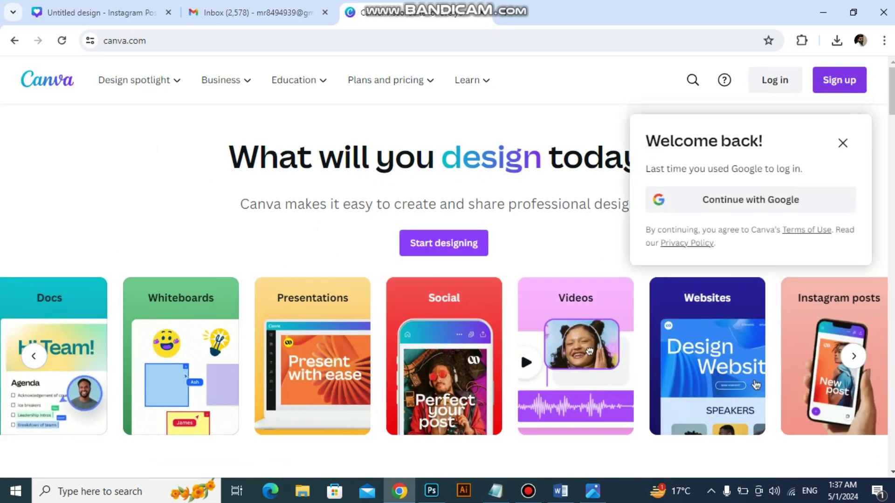
# Step: Dismiss the welcome-back prompt and log in to Canva with the signed-in Google account
pyautogui.click(843, 143)
pyautogui.scroll(-2, 444, 298)
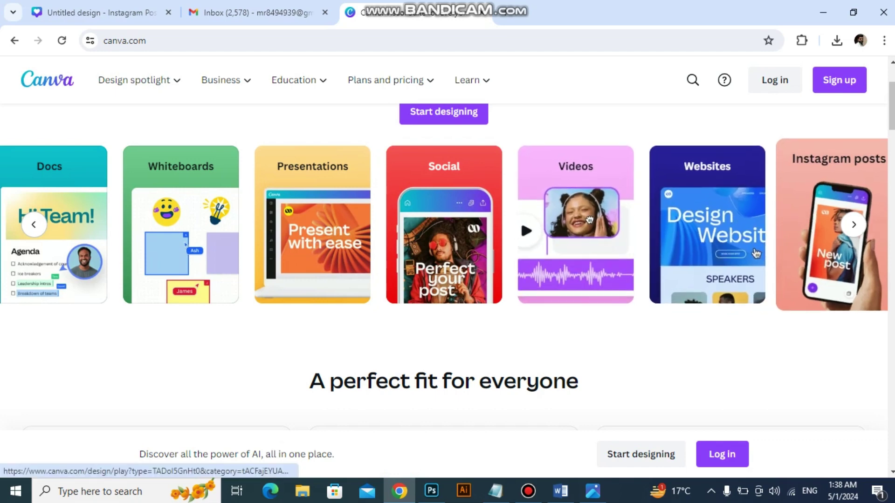
pyautogui.click(854, 225)
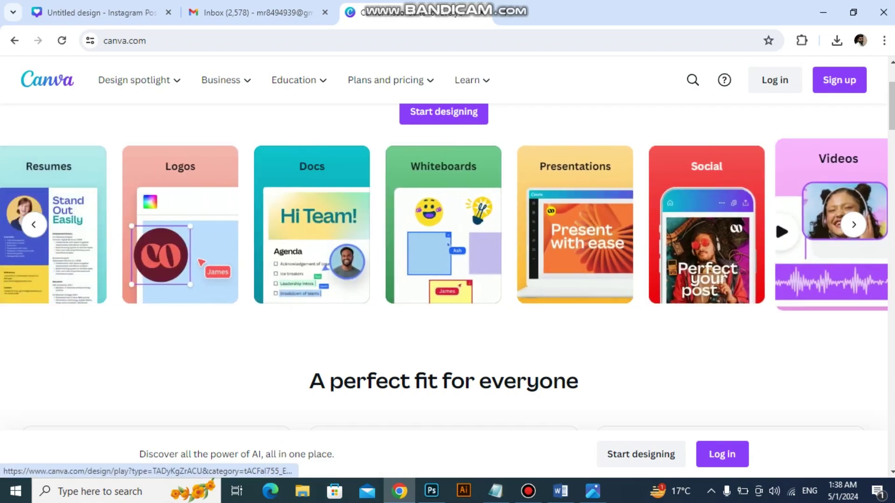
pyautogui.scroll(-3, 768, 253)
pyautogui.scroll(6, 767, 253)
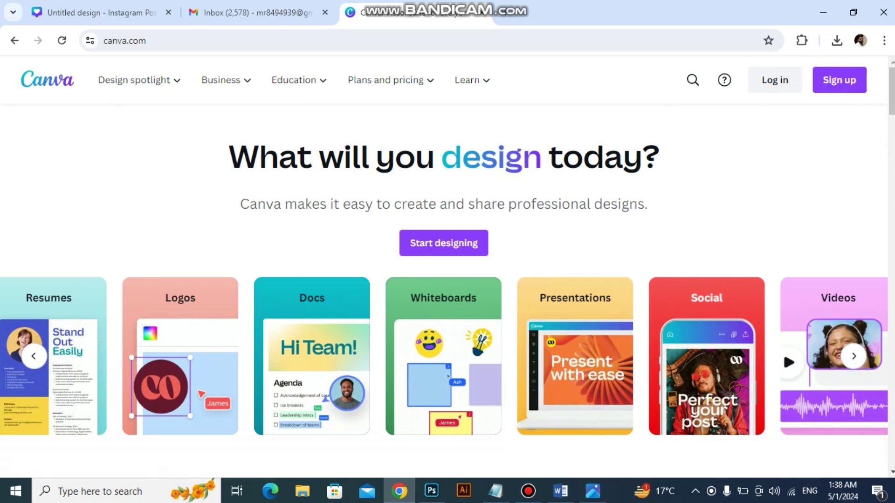
pyautogui.click(775, 80)
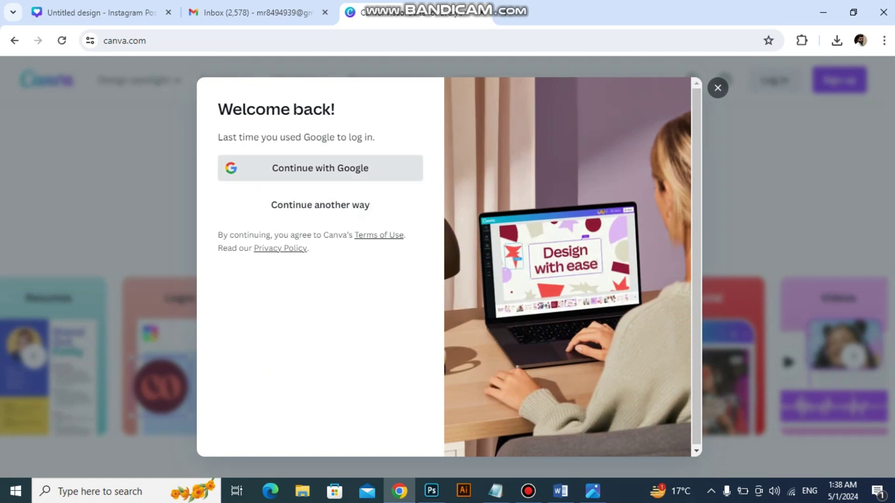
pyautogui.click(321, 168)
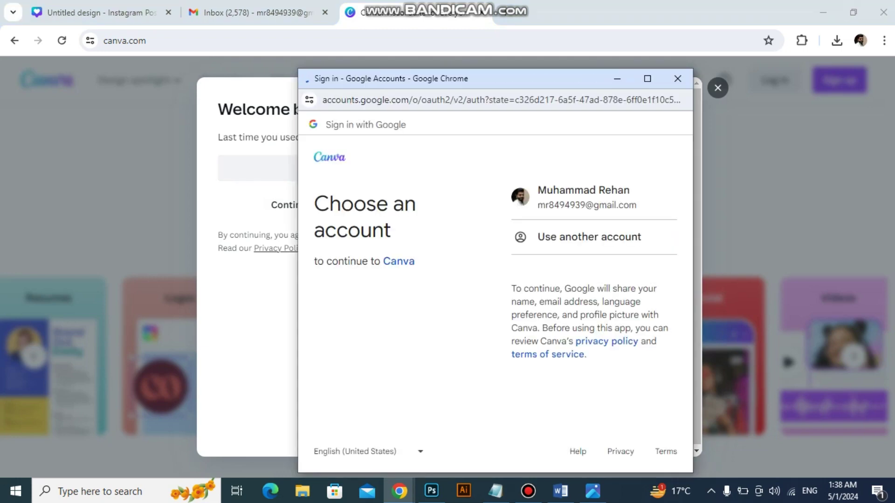
pyautogui.click(586, 197)
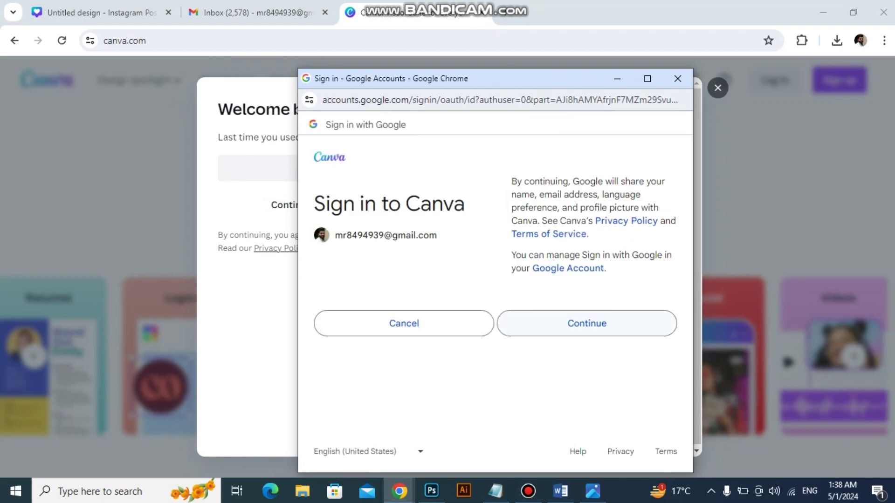
pyautogui.click(587, 323)
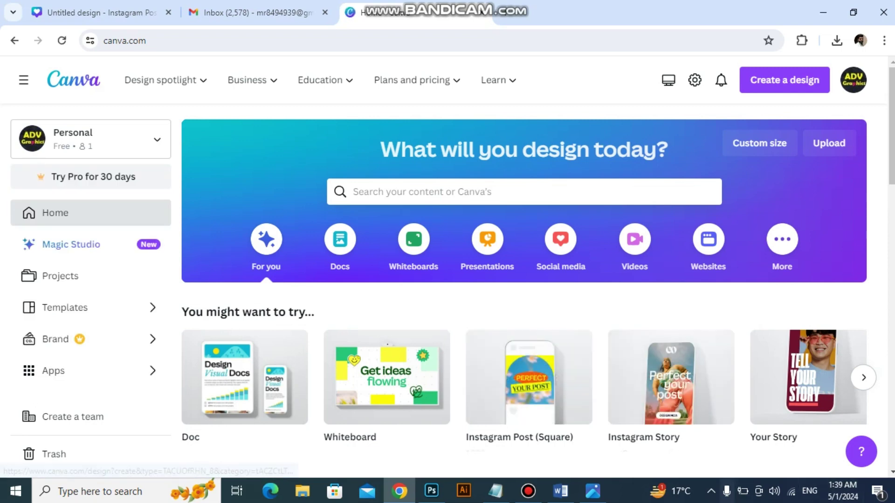
# Step: Look through the suggested formats and recent designs on the Canva home page
pyautogui.scroll(-1, 524, 289)
pyautogui.scroll(-1, 529, 308)
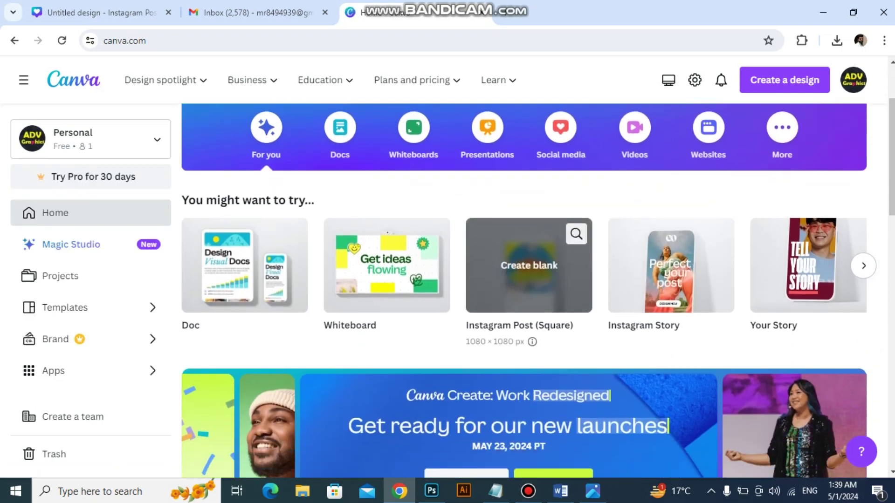
pyautogui.scroll(-1, 524, 289)
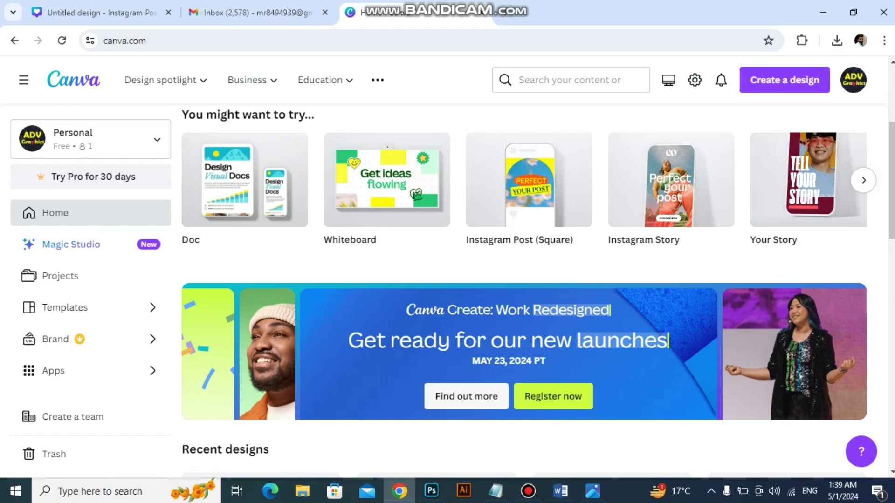
pyautogui.scroll(2, 529, 289)
pyautogui.scroll(-7, 529, 289)
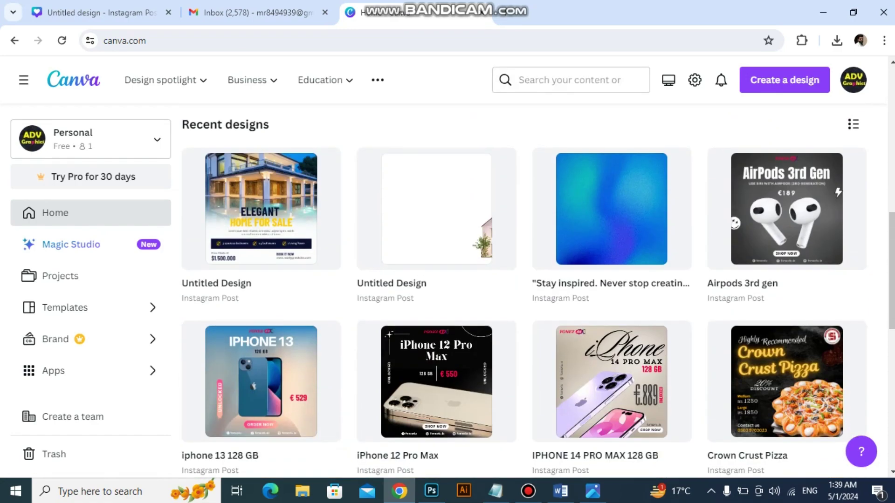
pyautogui.scroll(5, 606, 373)
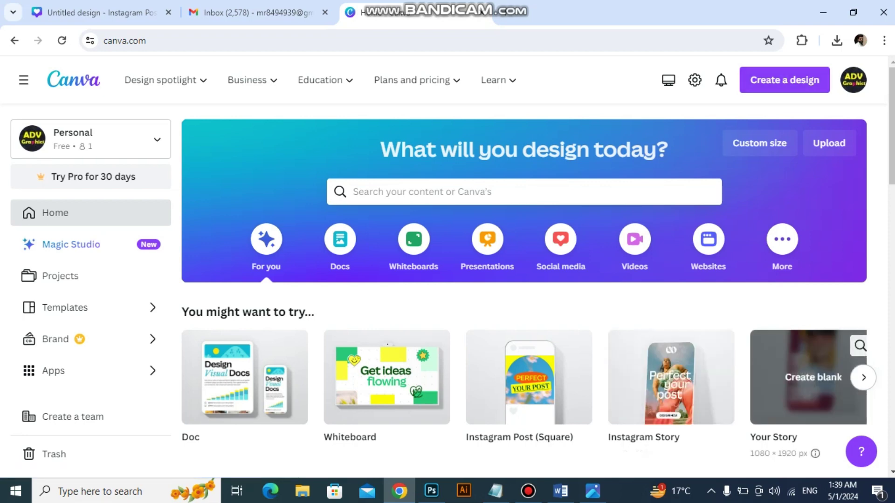
pyautogui.scroll(-1, 809, 378)
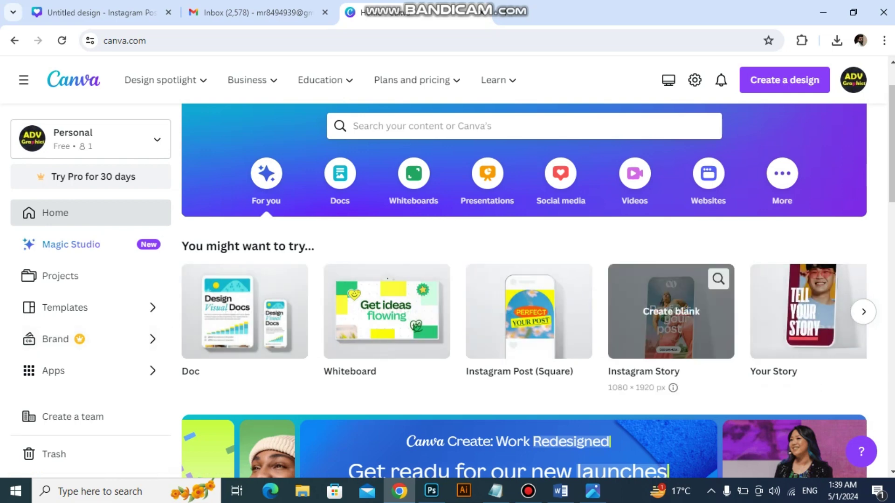
pyautogui.scroll(2, 529, 312)
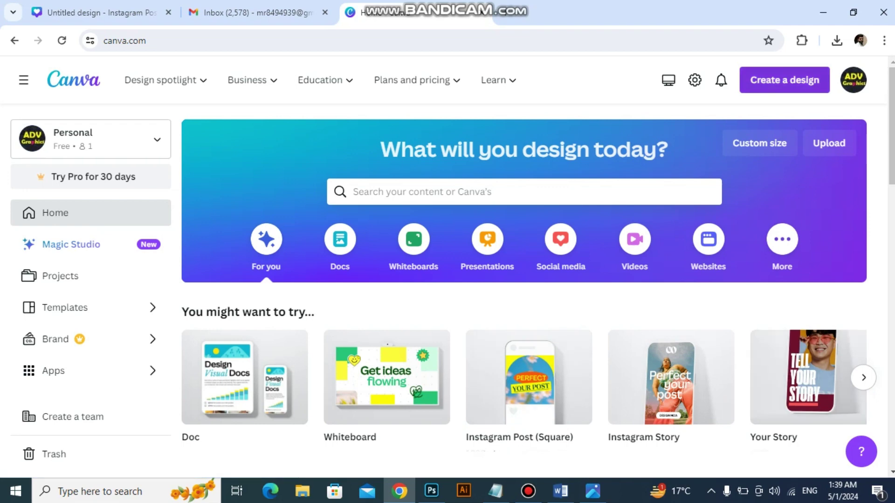
# Step: Create a new blank design with a custom size of 1080 × 1080 px
pyautogui.click(785, 80)
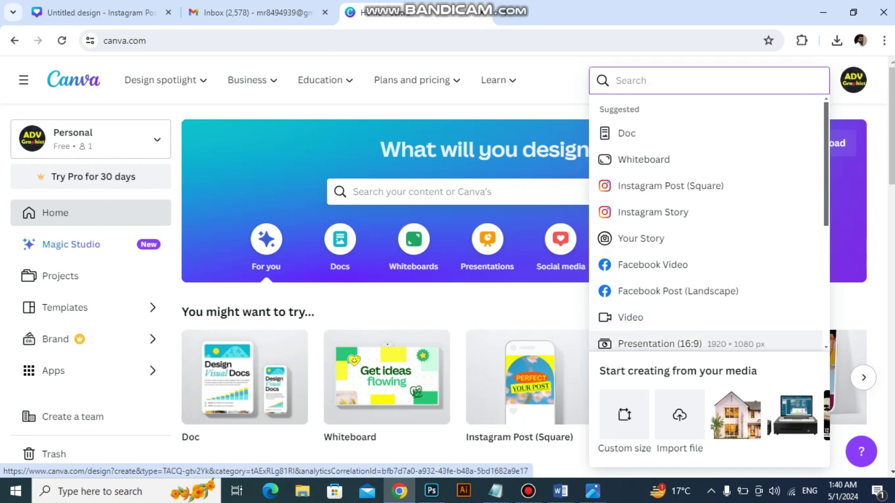
pyautogui.scroll(-2, 699, 306)
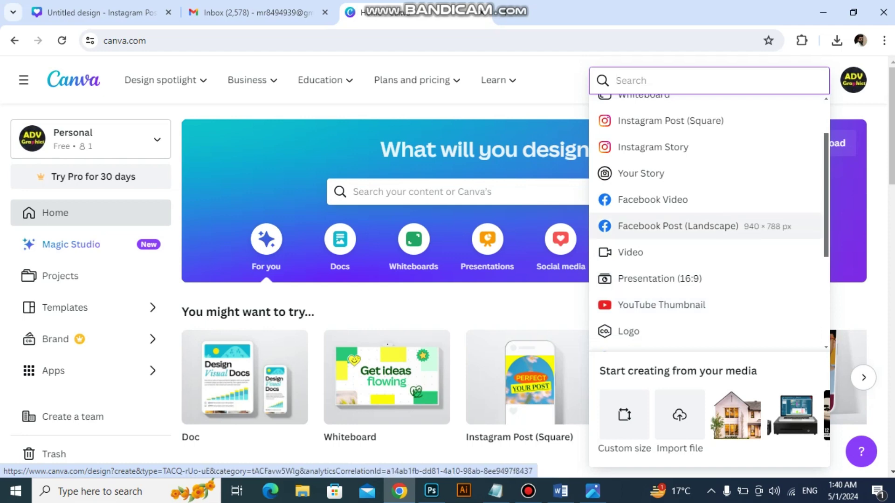
pyautogui.scroll(2, 676, 226)
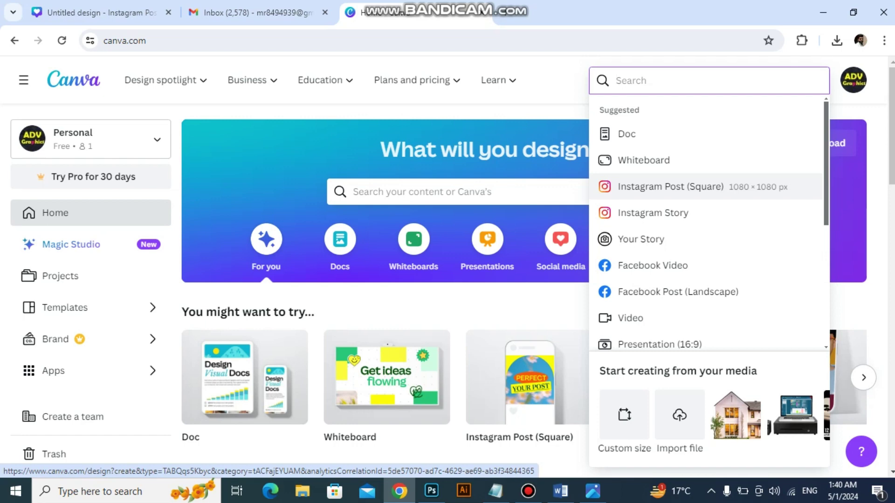
pyautogui.scroll(-1, 676, 200)
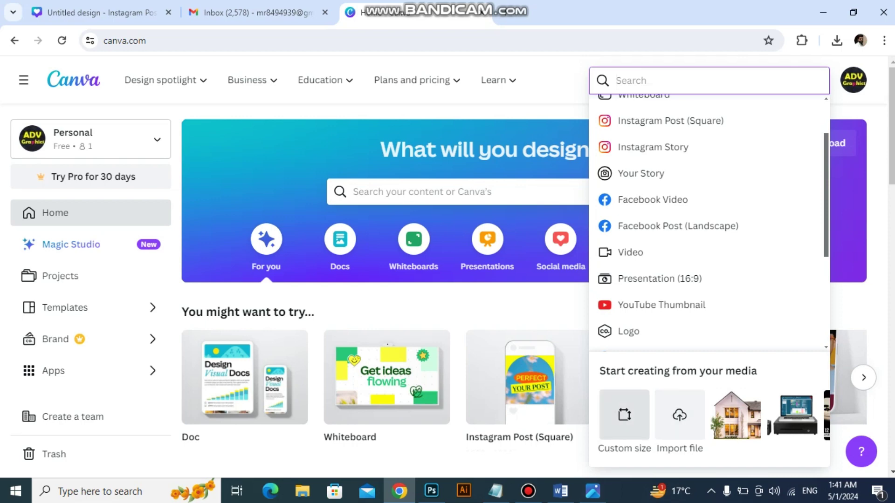
pyautogui.click(624, 415)
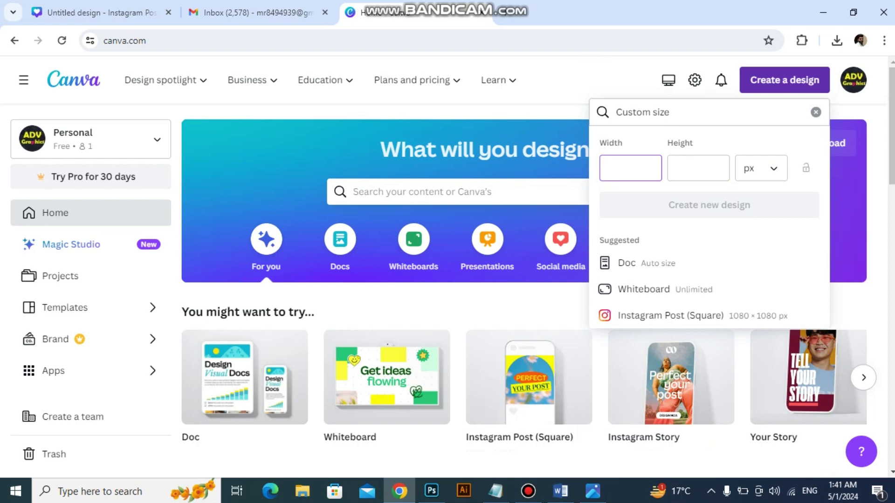
pyautogui.write('1080')
pyautogui.click(698, 168)
pyautogui.write('108')
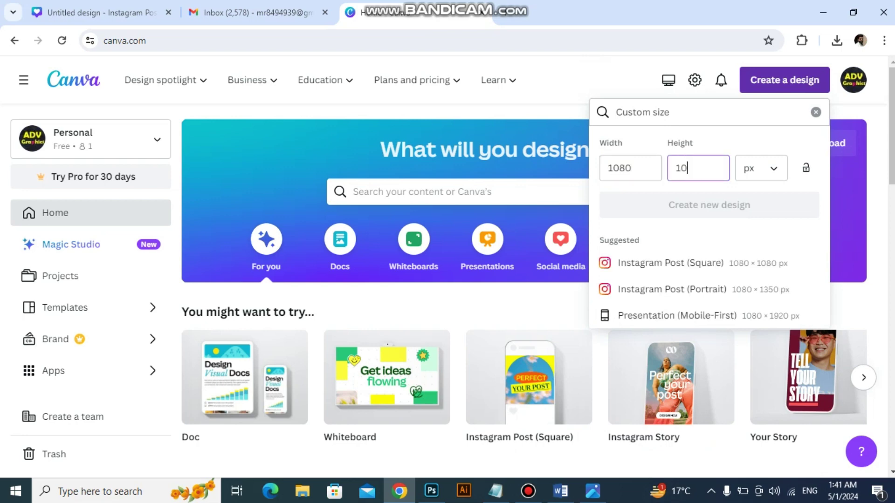
pyautogui.write('0')
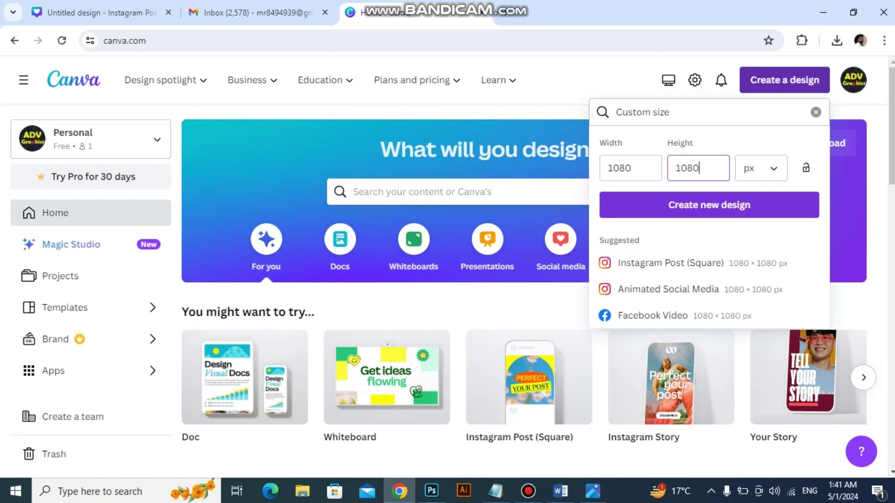
pyautogui.click(709, 204)
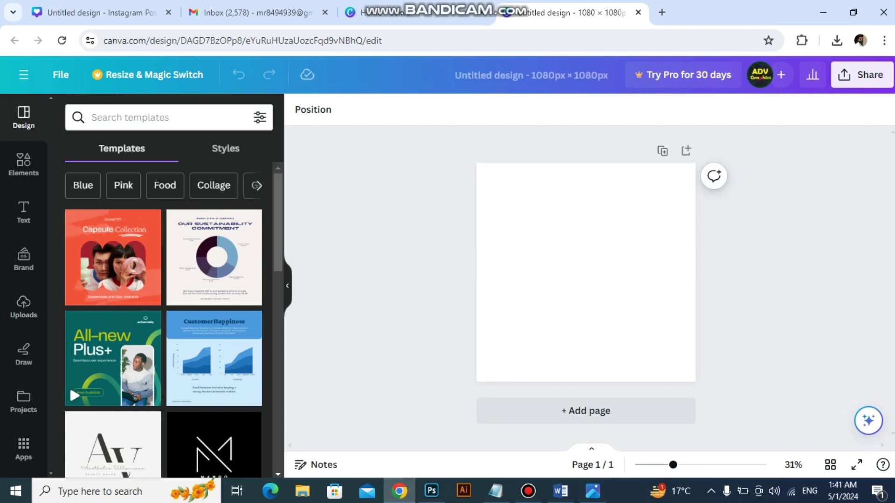
# Step: Select the blank page and look over the suggested templates in the editor
pyautogui.click(585, 272)
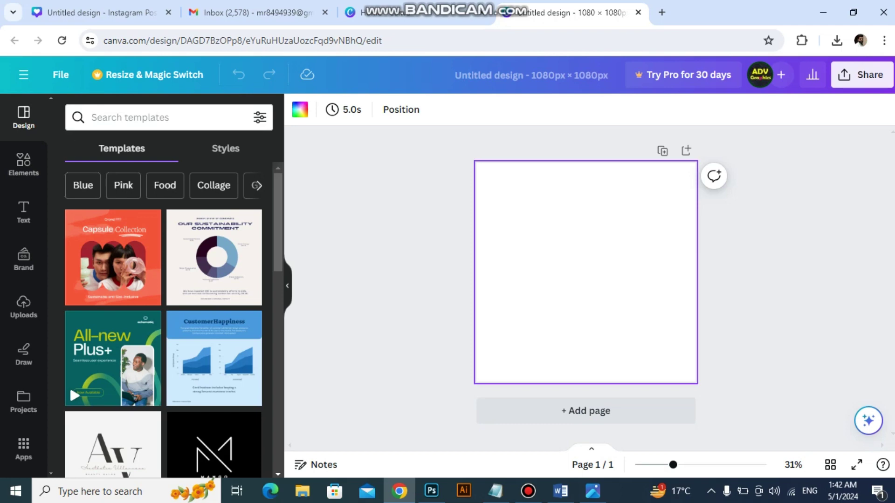
pyautogui.scroll(-3, 214, 443)
pyautogui.scroll(3, 215, 442)
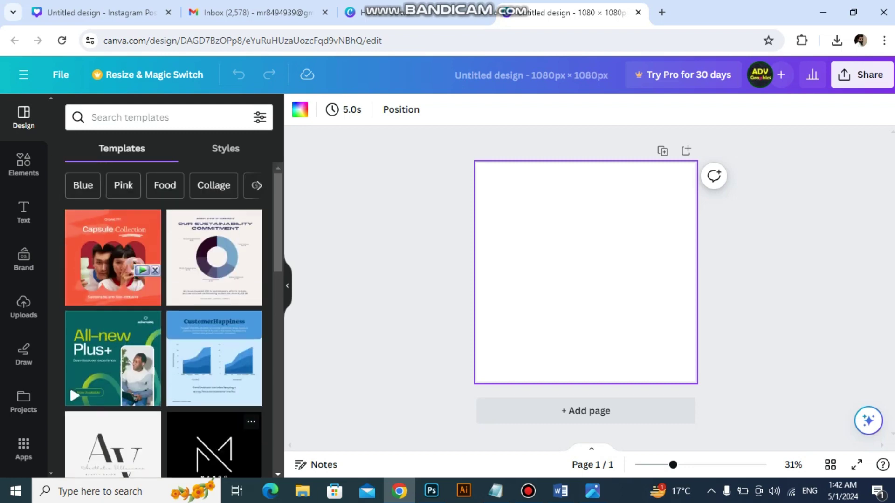
# Step: Look through the suggested design templates, from the logo designs to the social media posts
pyautogui.scroll(-5, 69, 253)
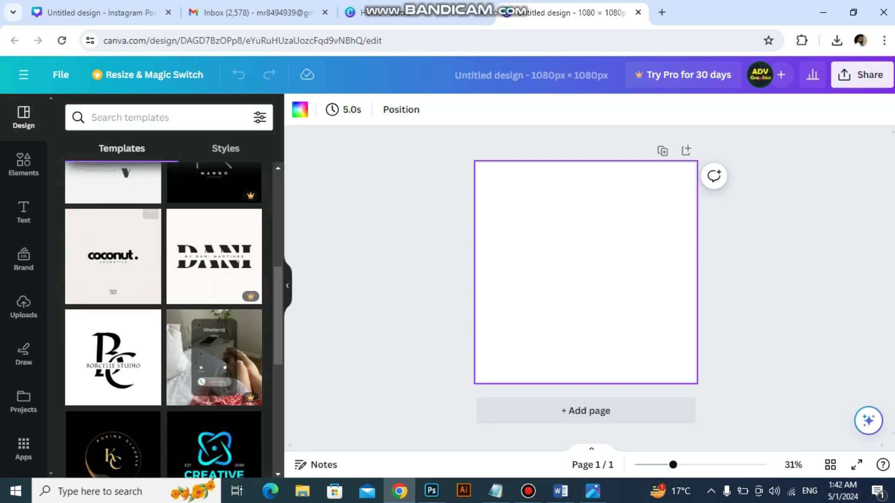
pyautogui.scroll(-5, 214, 336)
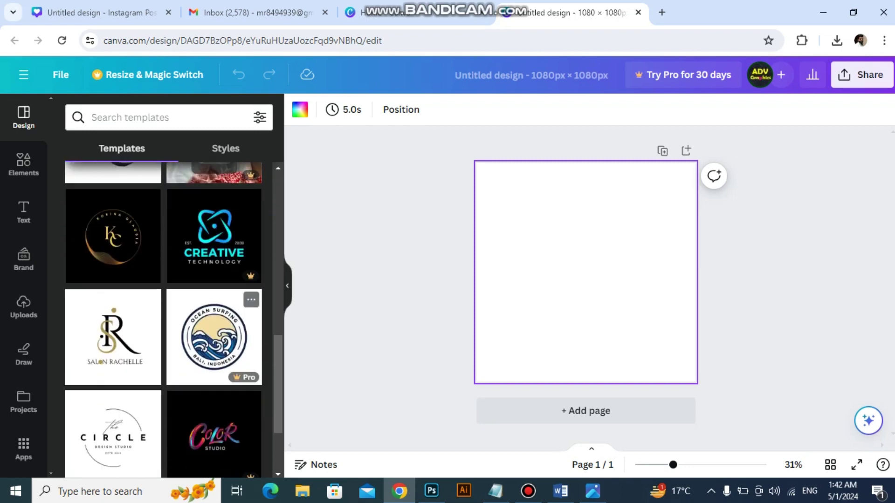
pyautogui.scroll(8, 214, 336)
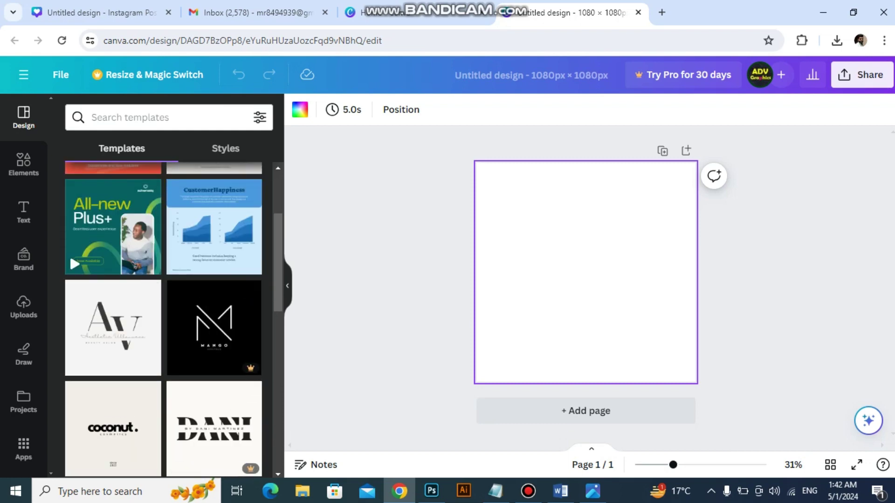
pyautogui.scroll(-10, 214, 336)
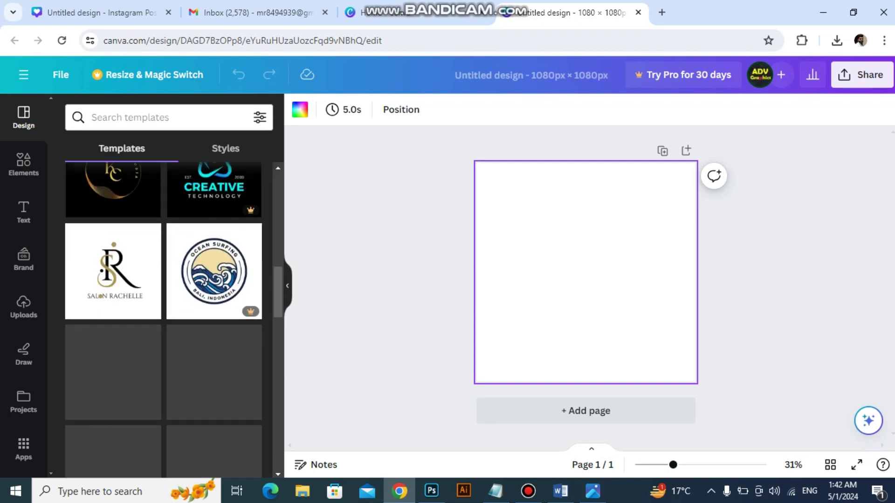
pyautogui.scroll(-3, 214, 410)
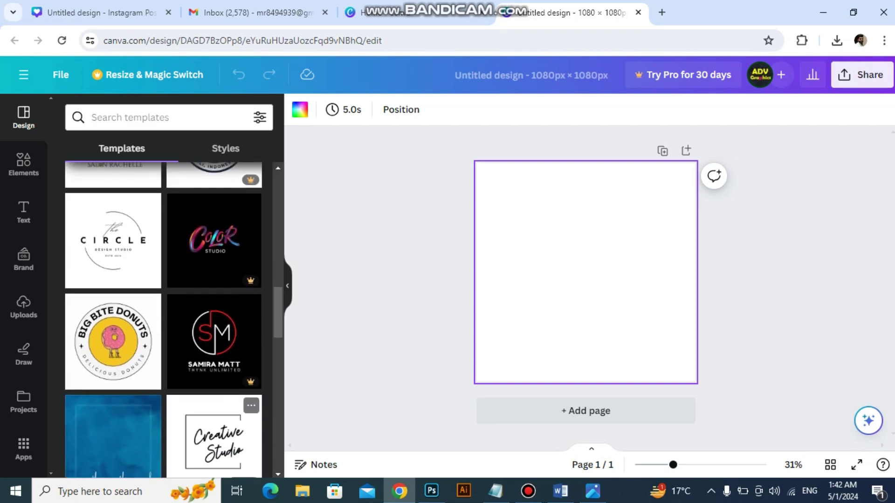
pyautogui.scroll(-4, 252, 408)
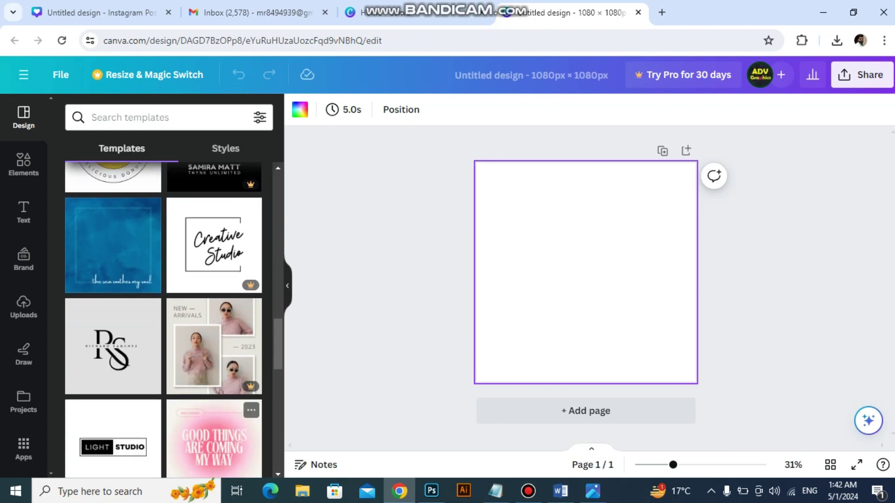
pyautogui.scroll(-5, 252, 408)
pyautogui.scroll(-4, 252, 408)
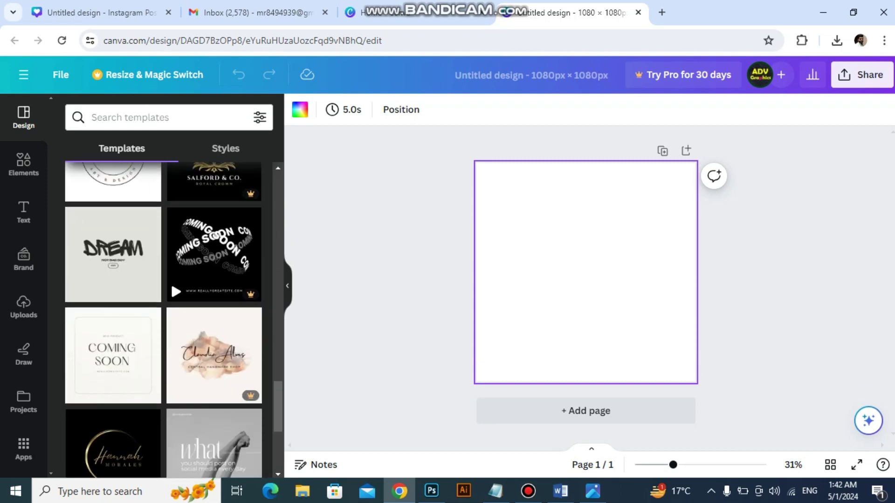
pyautogui.scroll(-4, 140, 354)
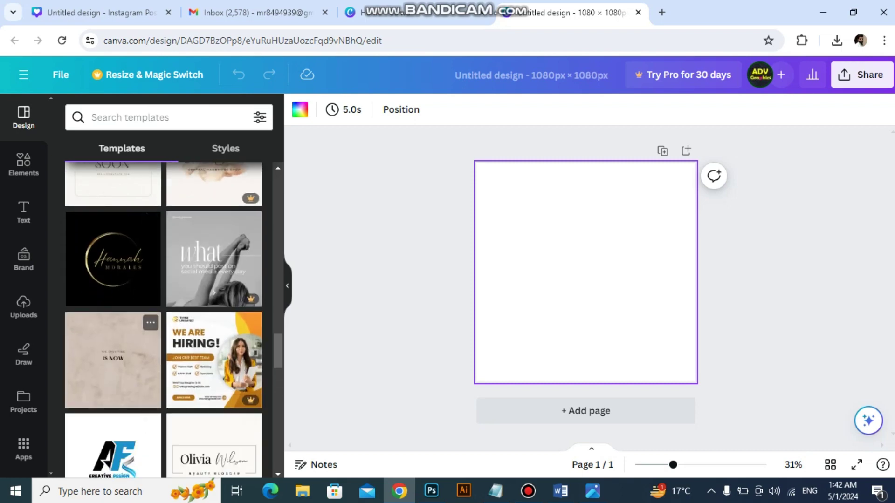
pyautogui.scroll(8, 140, 354)
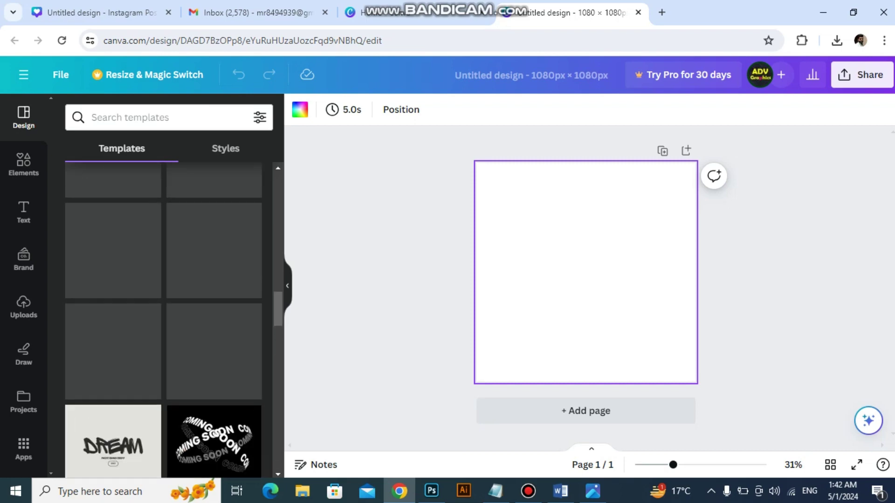
pyautogui.scroll(3, 163, 322)
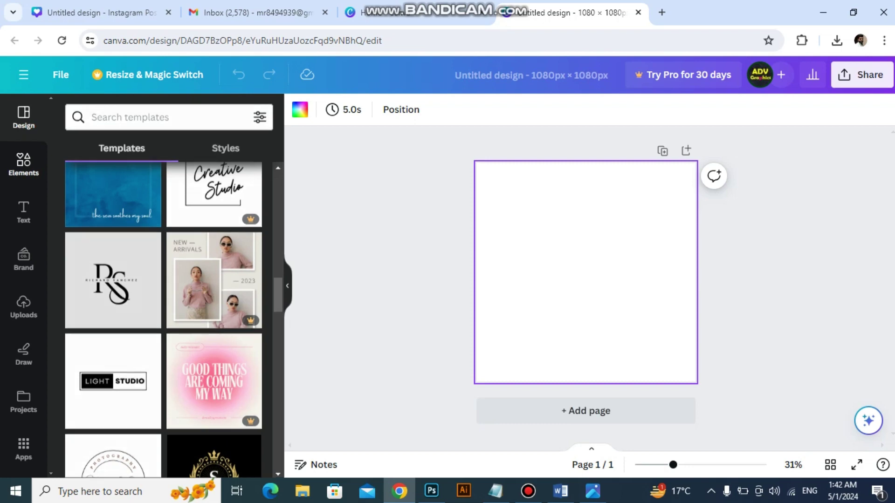
# Step: Look through the design elements, including shapes, graphics, stickers, photos, charts, tables, frames and grids
pyautogui.click(24, 164)
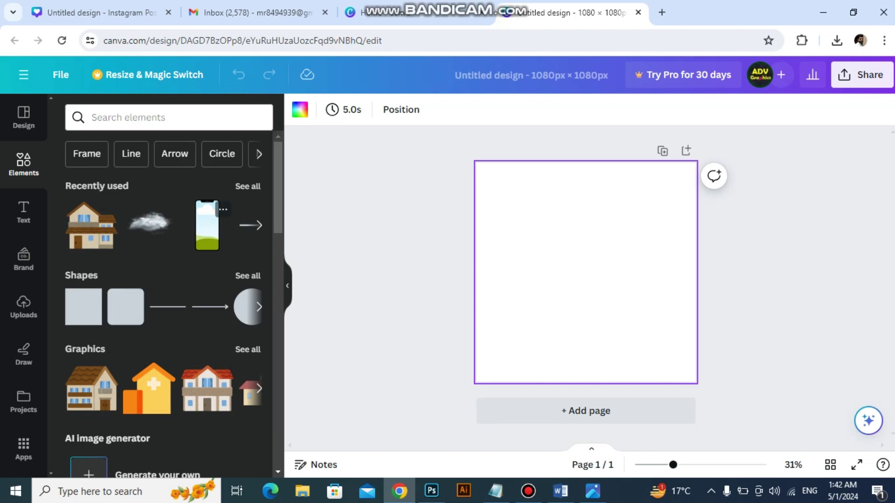
pyautogui.scroll(-4, 214, 363)
pyautogui.scroll(-4, 168, 303)
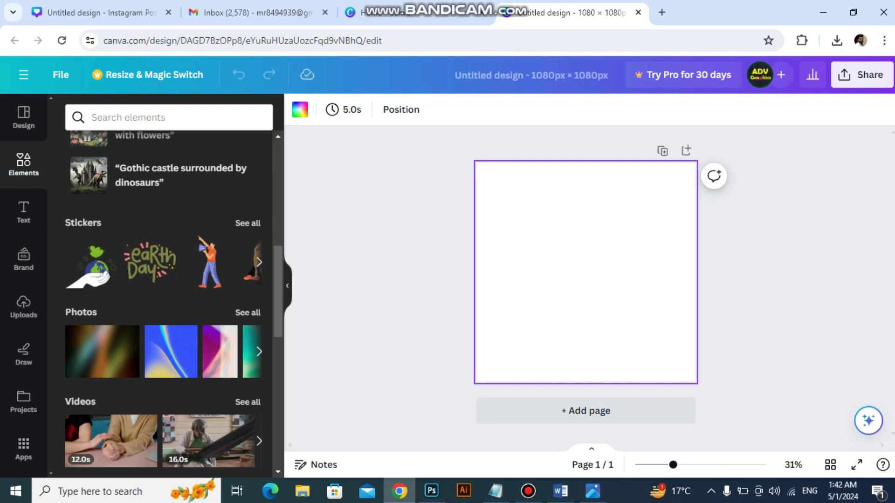
pyautogui.scroll(-5, 168, 303)
pyautogui.scroll(-9, 173, 303)
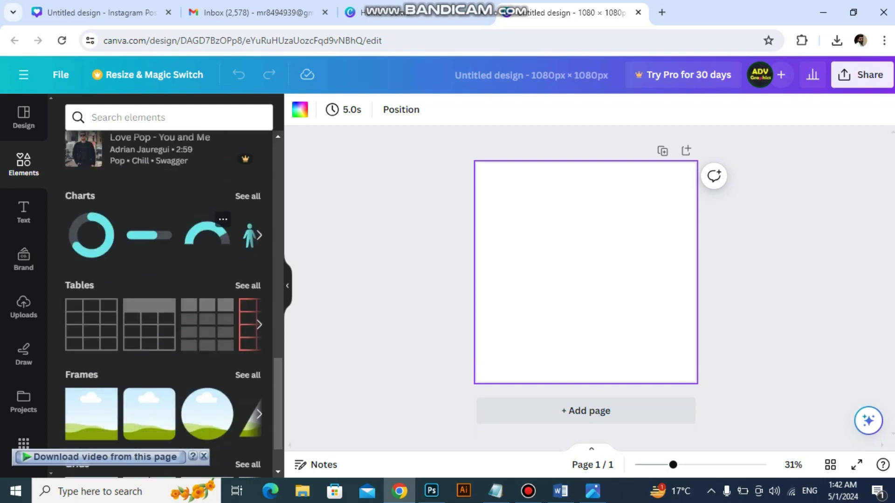
pyautogui.scroll(-3, 168, 303)
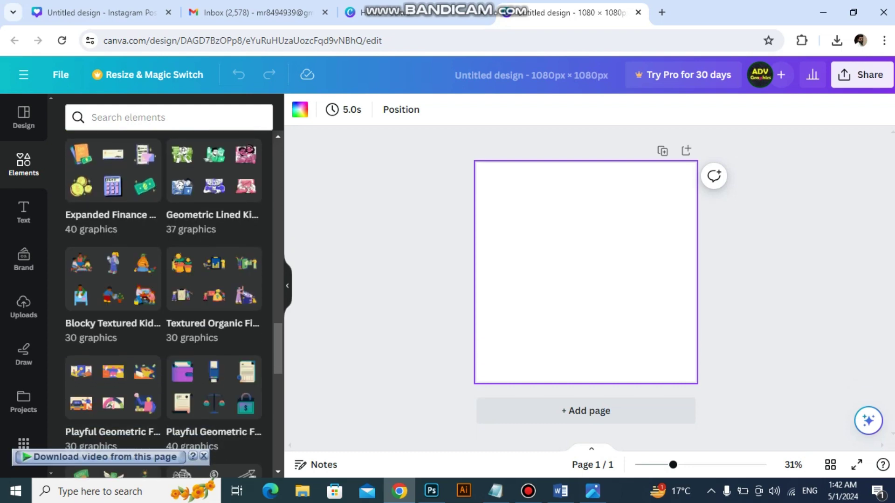
pyautogui.scroll(8, 168, 304)
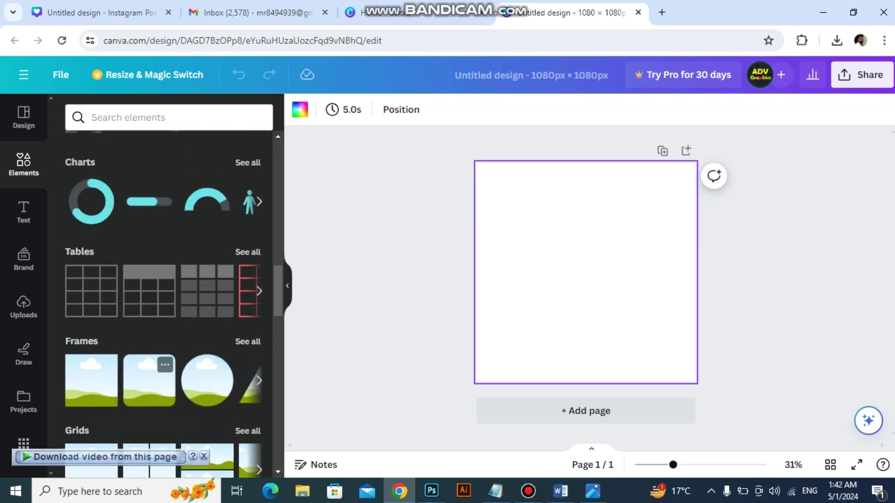
pyautogui.scroll(-1, 149, 373)
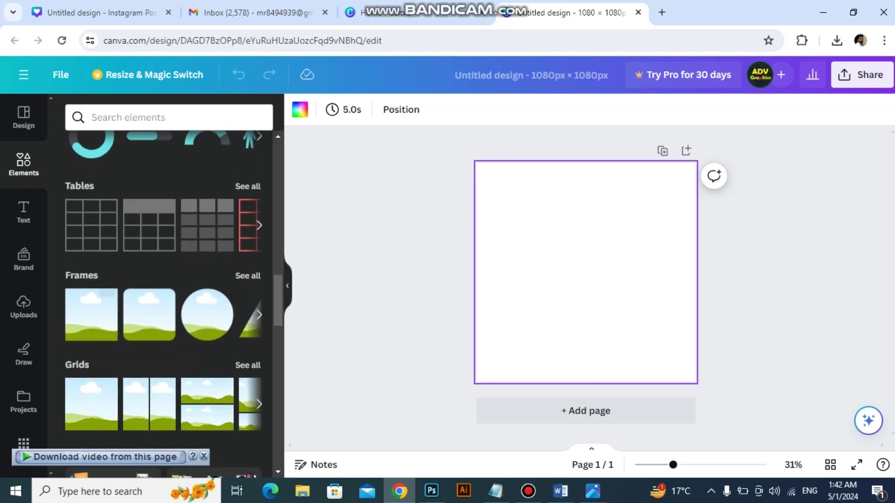
# Step: Add a square frame to the middle of the page and select it
pyautogui.click(88, 317)
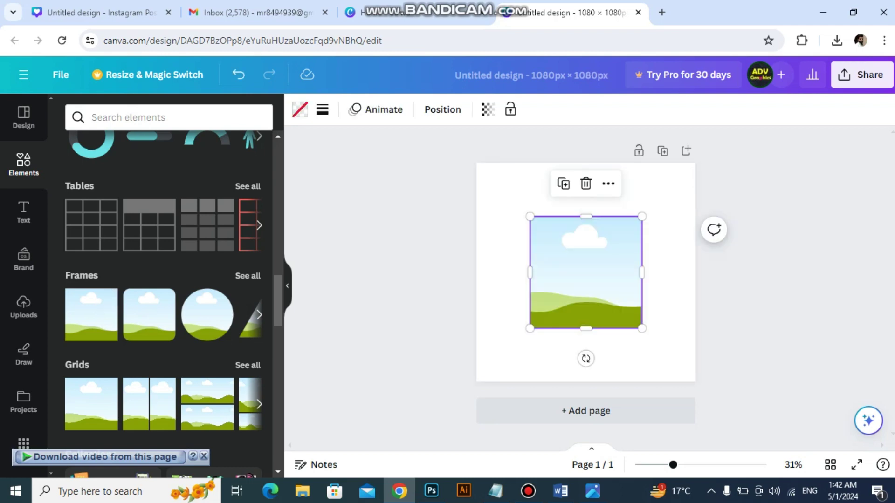
pyautogui.click(504, 280)
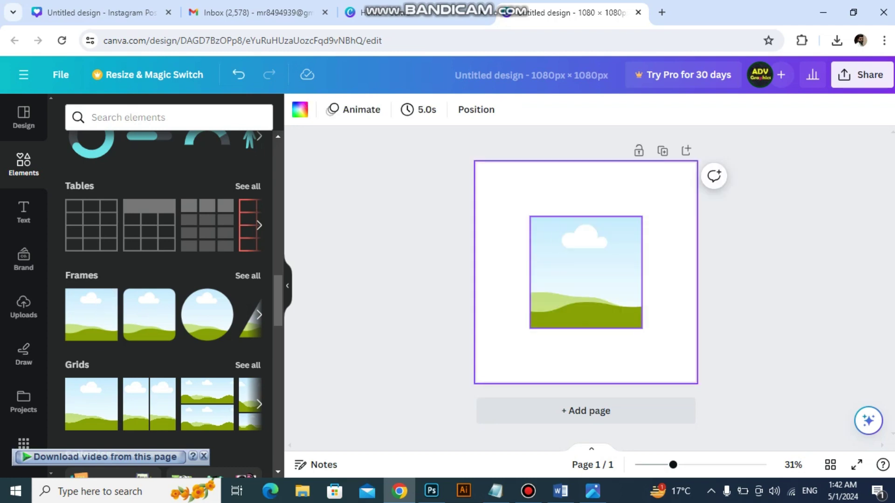
pyautogui.click(586, 272)
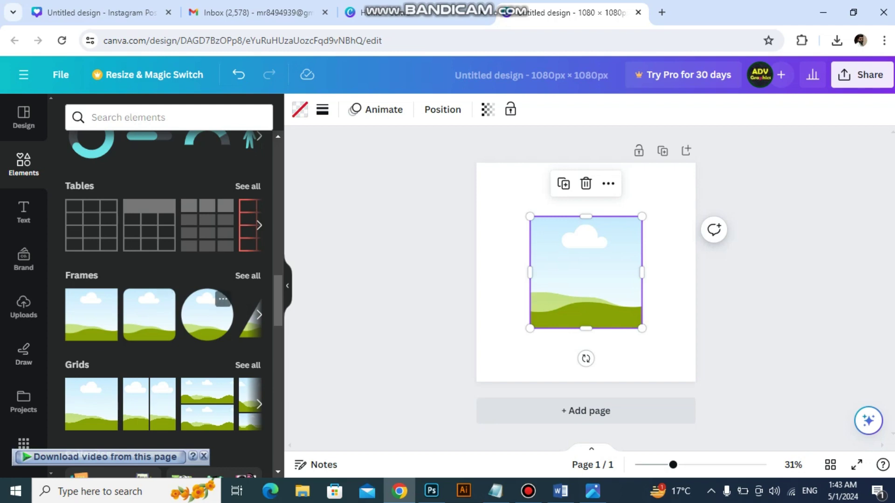
# Step: Replace the square frame with a circular frame, enlarged and centred on the page
pyautogui.click(207, 314)
pyautogui.moveTo(590, 276)
pyautogui.mouseDown()
pyautogui.moveTo(708, 281)
pyautogui.moveTo(667, 293)
pyautogui.moveTo(675, 303)
pyautogui.moveTo(580, 276)
pyautogui.moveTo(586, 273)
pyautogui.mouseUp()
pyautogui.click(585, 272)
pyautogui.press('Delete')
pyautogui.click(673, 303)
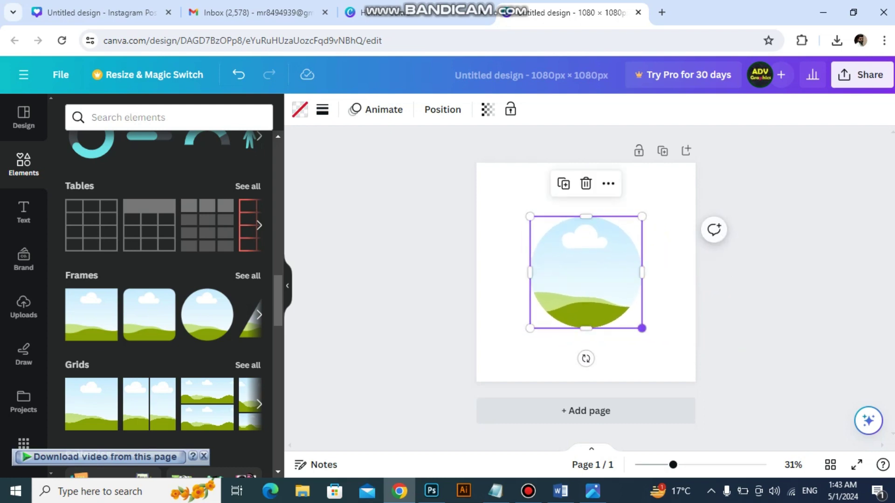
pyautogui.moveTo(642, 328); pyautogui.dragTo(664, 350)
pyautogui.moveTo(597, 283); pyautogui.dragTo(586, 272)
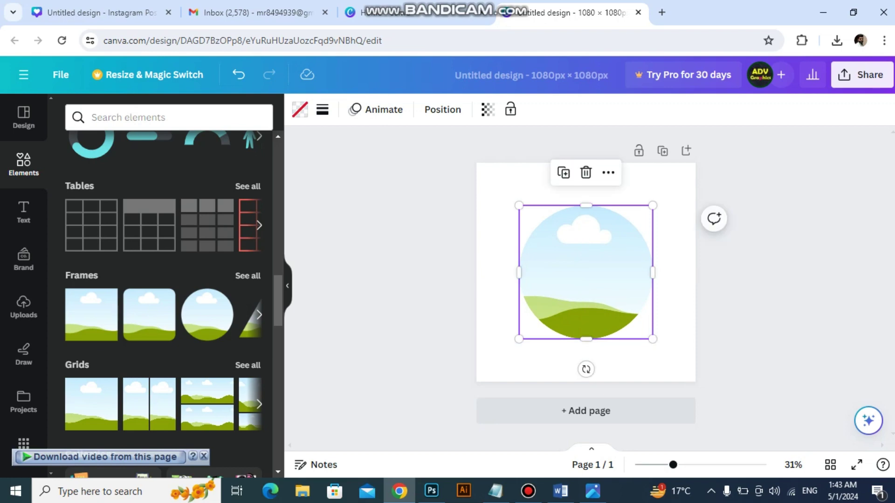
# Step: Look through the uploaded images for a picture to put in the circular frame
pyautogui.scroll(10, 164, 280)
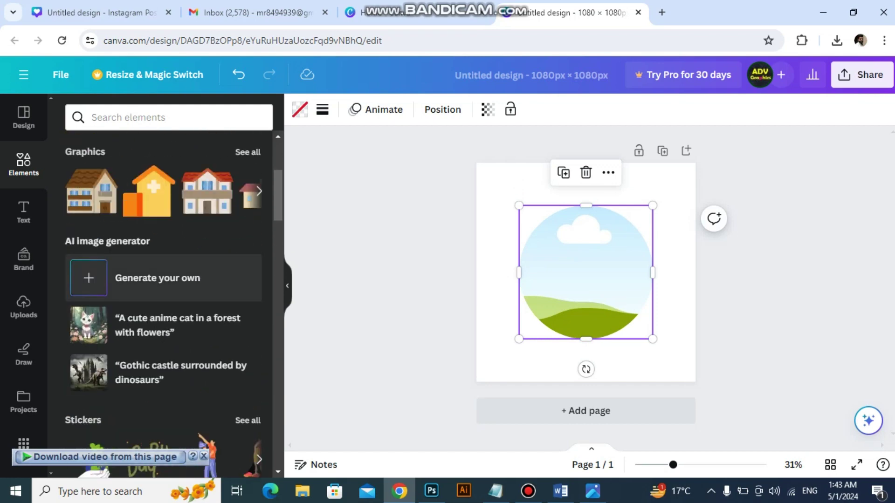
pyautogui.scroll(4, 164, 280)
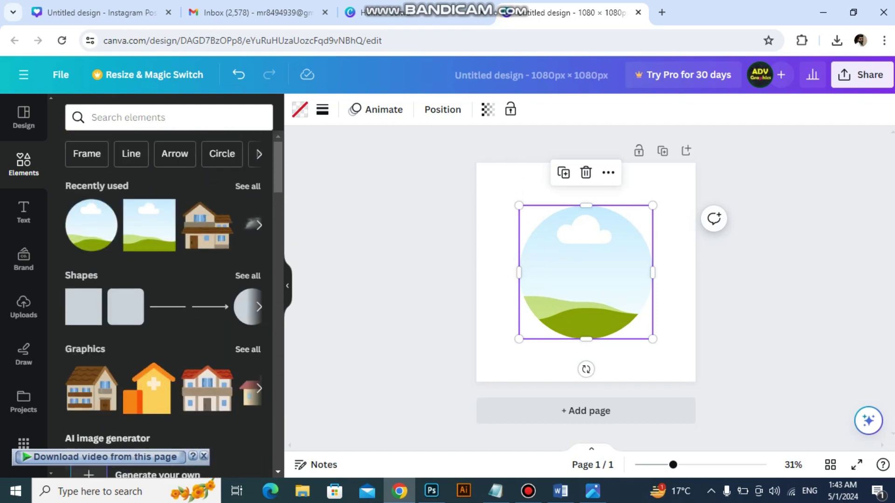
pyautogui.click(23, 307)
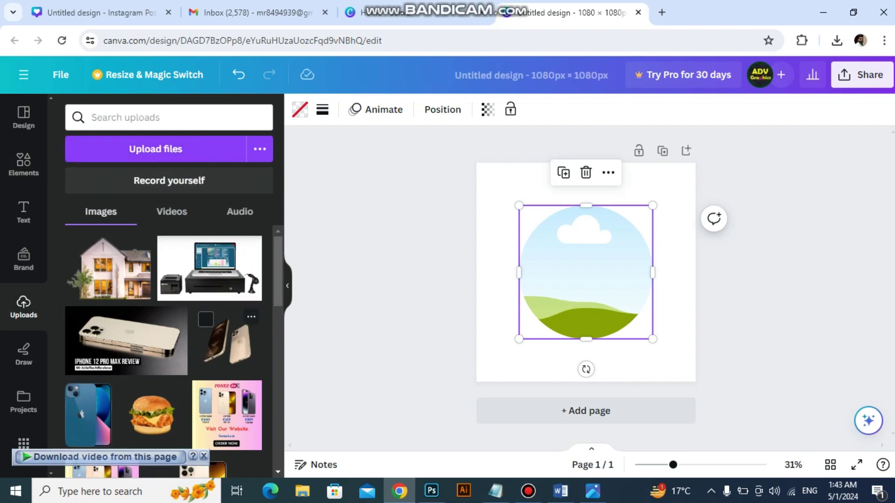
pyautogui.scroll(-2, 226, 340)
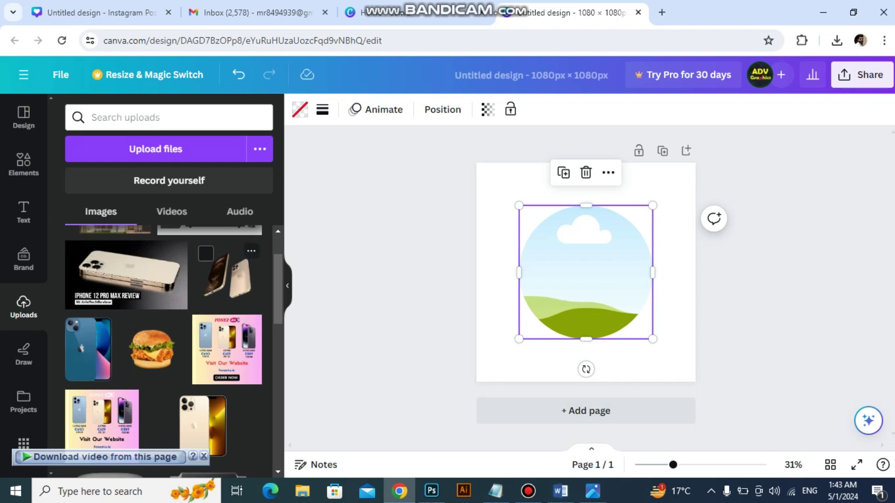
pyautogui.scroll(-2, 163, 349)
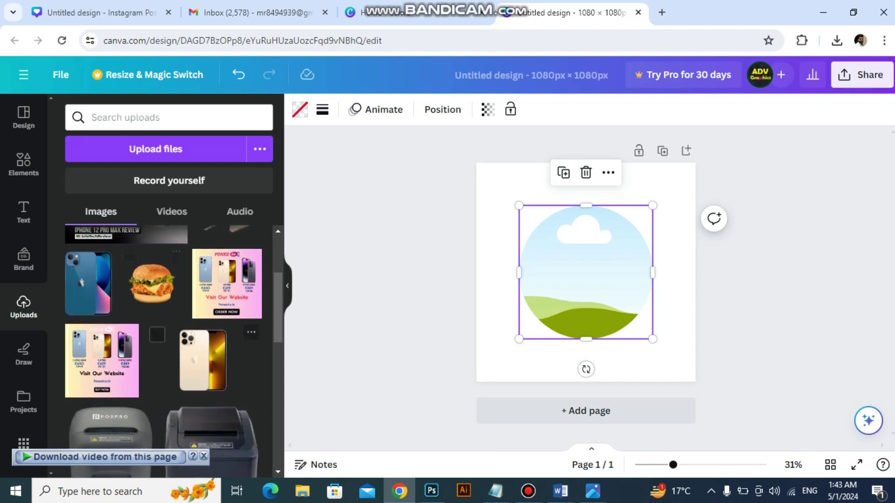
pyautogui.scroll(-5, 163, 349)
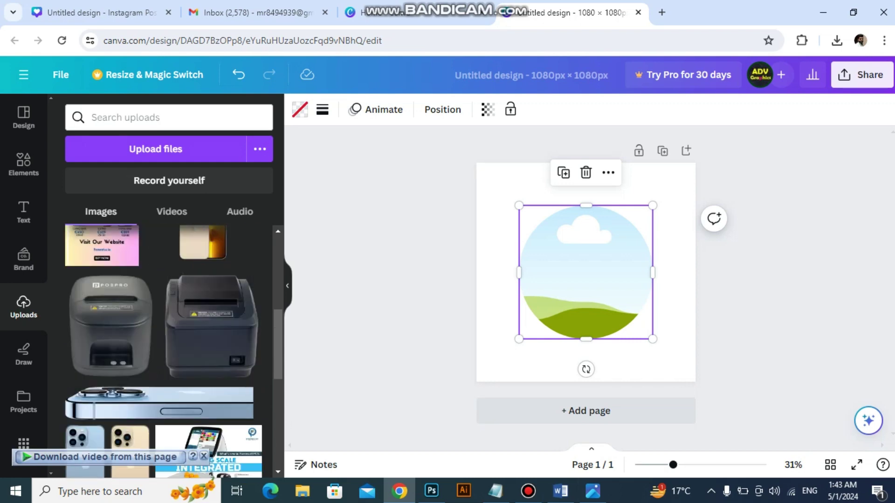
pyautogui.scroll(-2, 205, 368)
pyautogui.scroll(8, 205, 368)
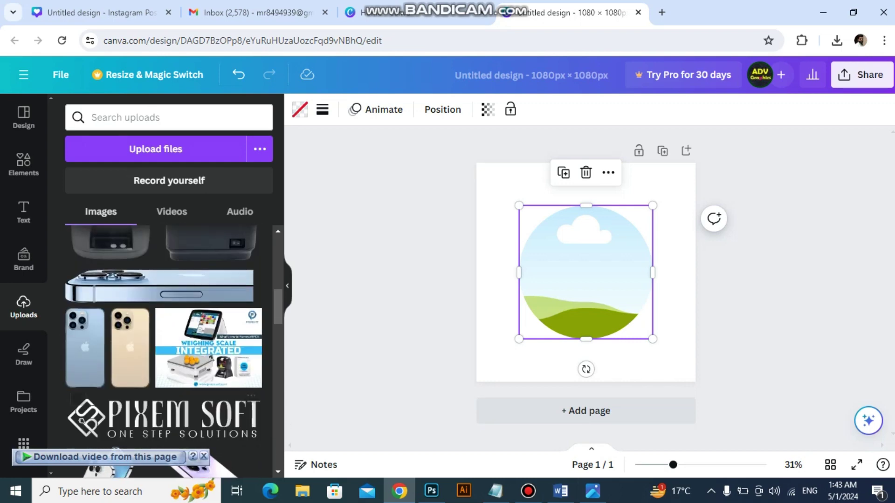
pyautogui.scroll(3, 205, 368)
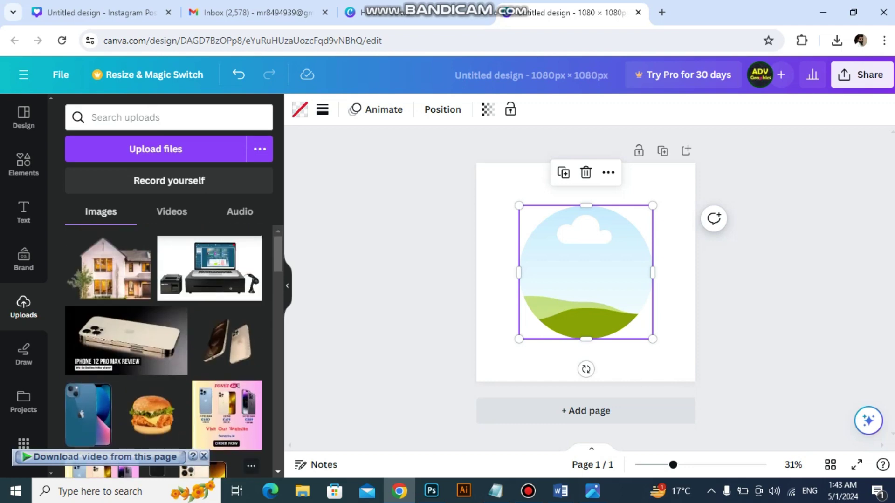
# Step: Try the uploaded laptop and cash drawer image, enlarged, inside the circular frame and remove it from the frame
pyautogui.moveTo(210, 271)
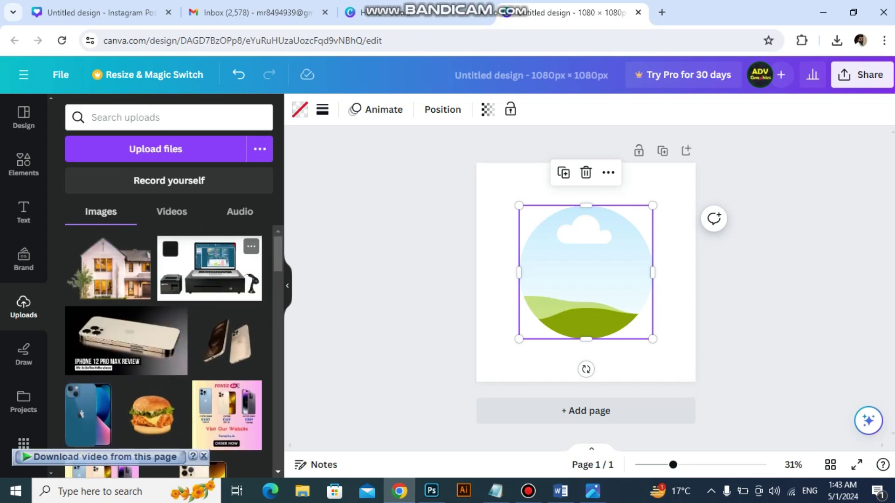
pyautogui.click(209, 270)
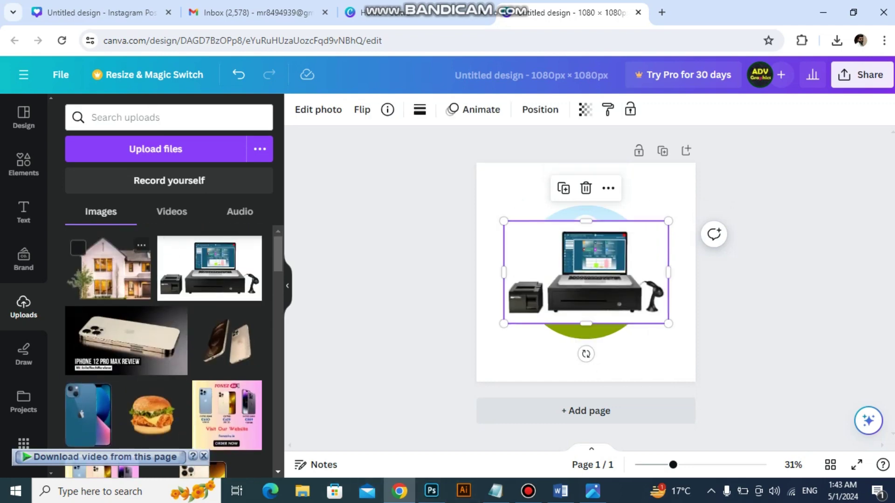
pyautogui.moveTo(586, 272); pyautogui.dragTo(587, 272)
pyautogui.hotkey('alt', 'shift')
pyautogui.moveTo(668, 324); pyautogui.dragTo(743, 369)
pyautogui.moveTo(653, 303); pyautogui.dragTo(595, 269)
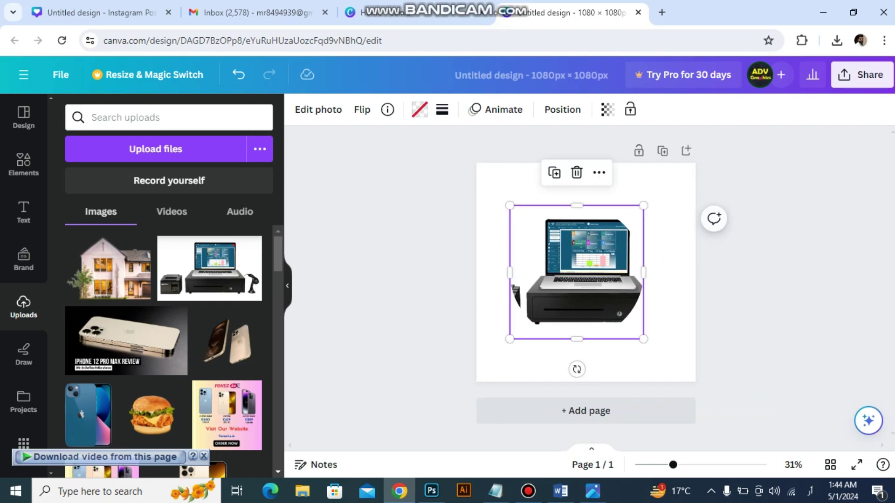
pyautogui.press('Delete')
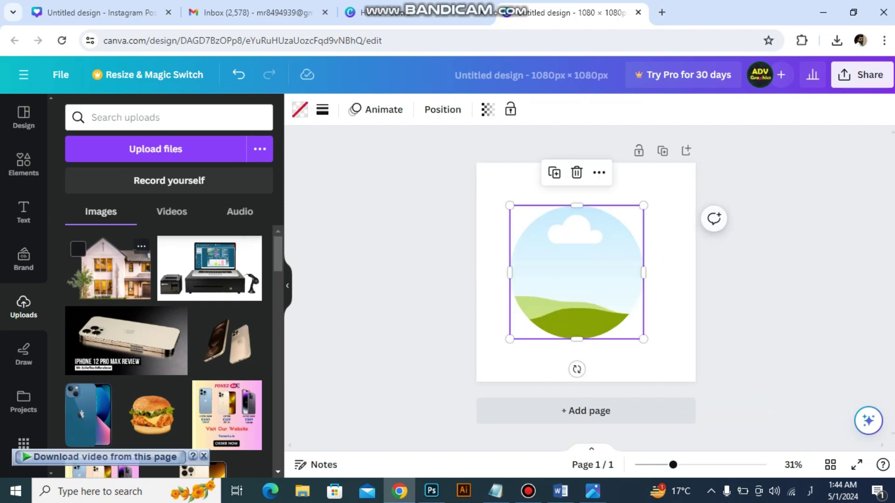
# Step: Place the uploaded pizza image with the transparent background inside the circular frame
pyautogui.scroll(-10, 173, 352)
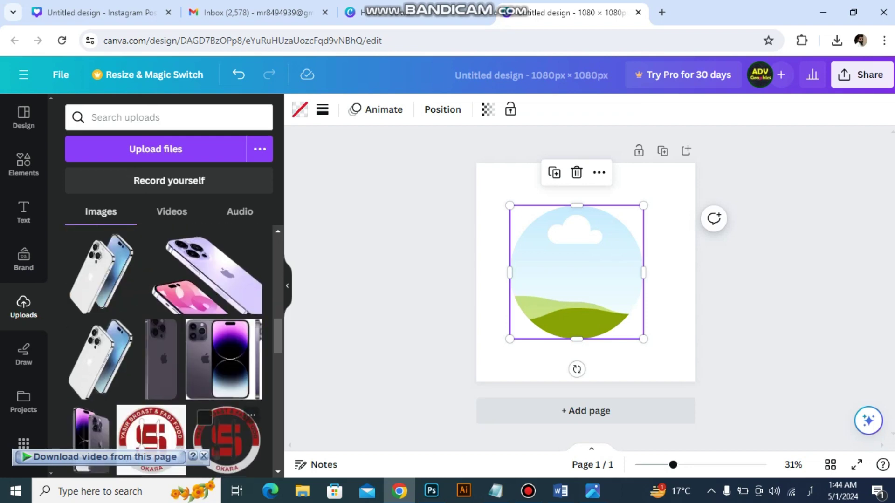
pyautogui.scroll(-5, 174, 352)
pyautogui.scroll(1, 174, 352)
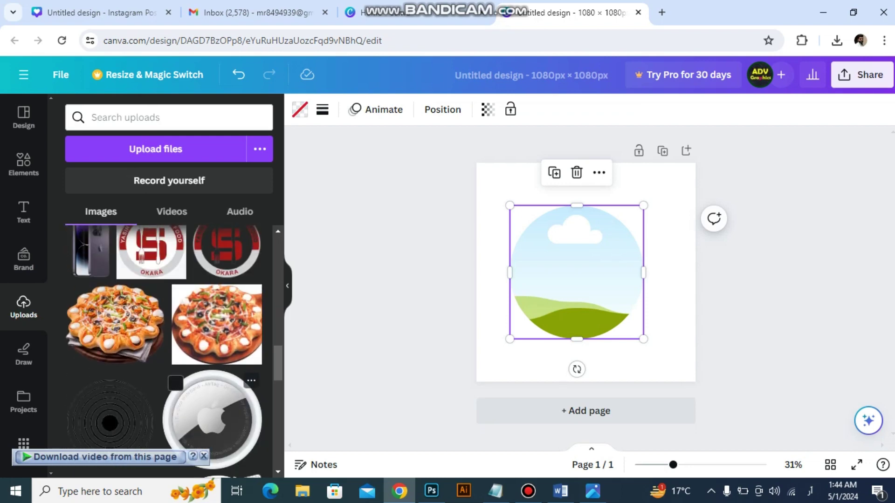
pyautogui.moveTo(115, 324); pyautogui.dragTo(580, 273)
pyautogui.click(671, 275)
pyautogui.click(586, 272)
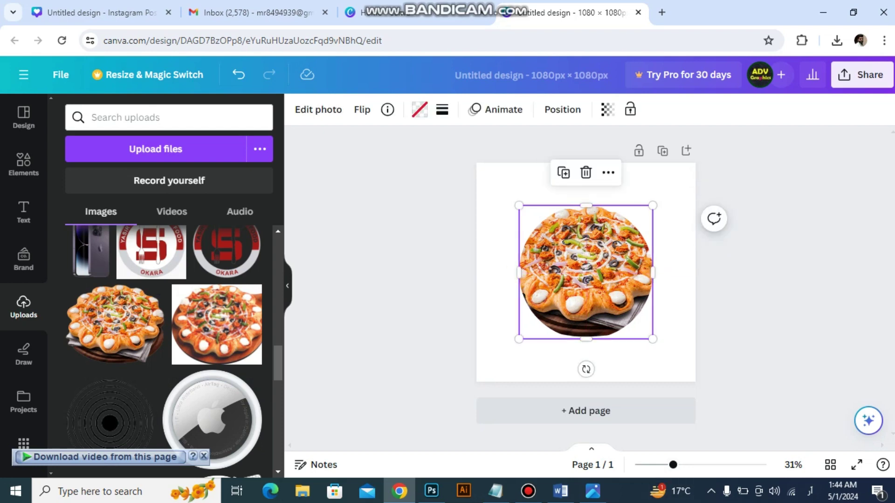
# Step: Delete the pizza image and the circular frame, leaving the page blank
pyautogui.press('Delete')
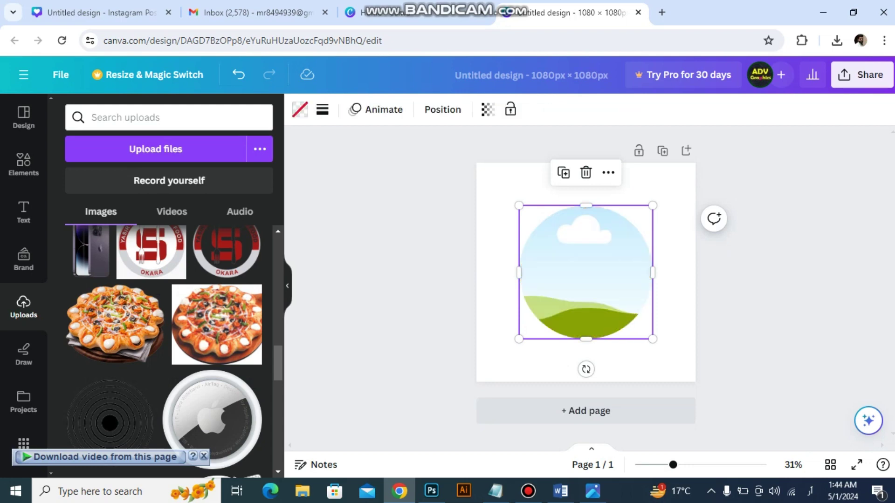
pyautogui.press('Delete')
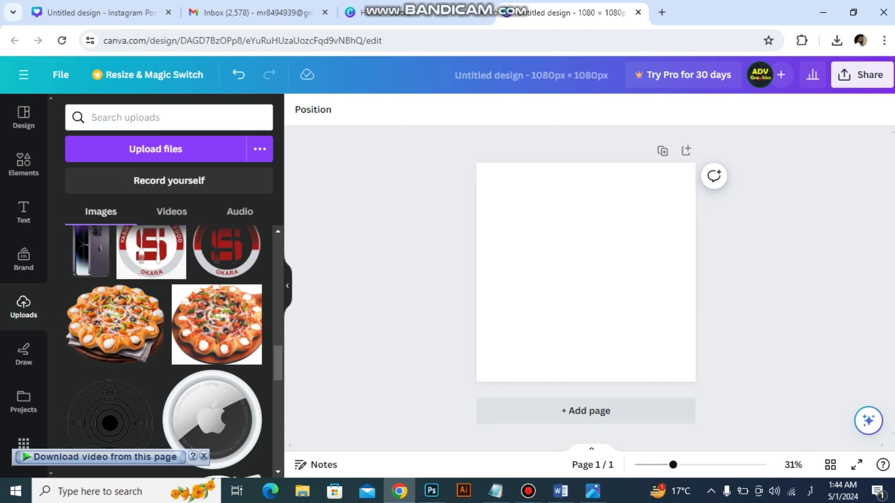
# Step: Switch to the image viewer to examine the real-estate reference post "Untitled design (5).png", and return to the Canva design
pyautogui.click(593, 491)
pyautogui.press('Right')
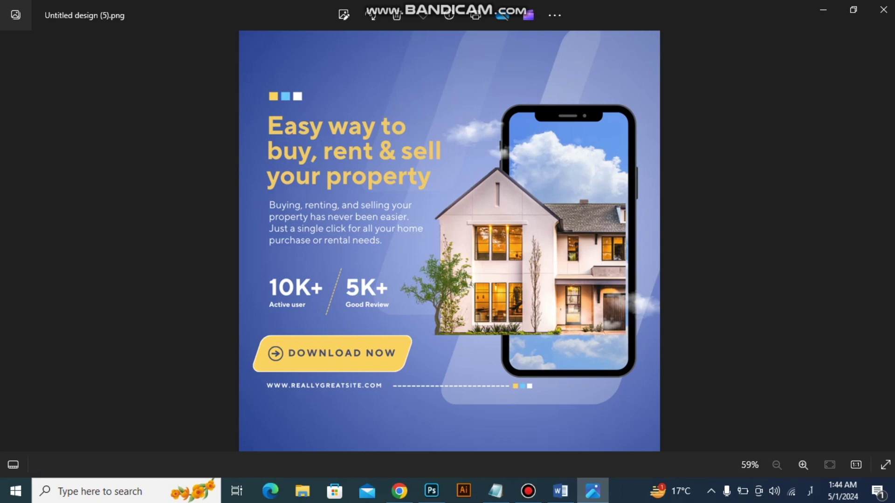
pyautogui.moveTo(399, 491)
pyautogui.hotkey('alt', 'Tab')
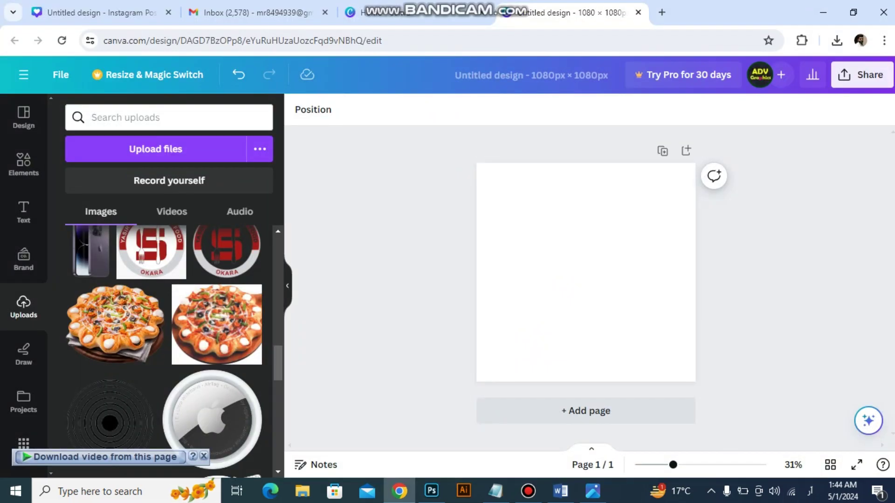
# Step: Select the blank page and open the search for elements
pyautogui.click(586, 272)
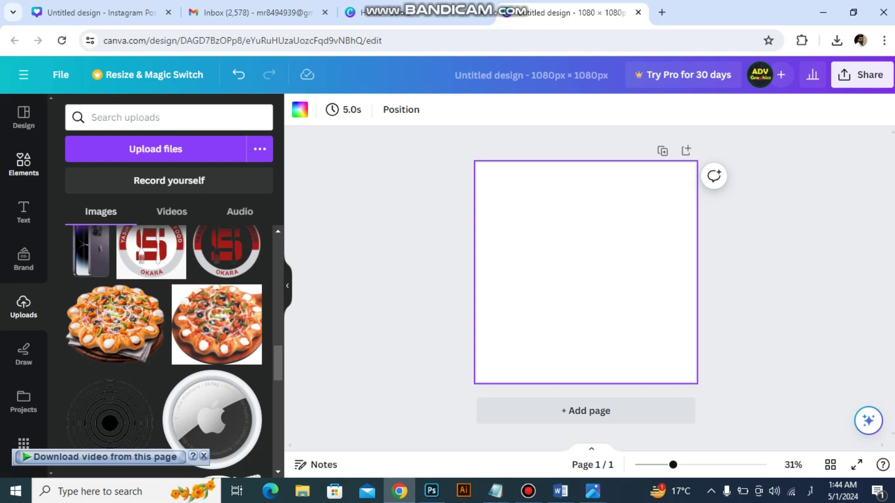
pyautogui.click(23, 164)
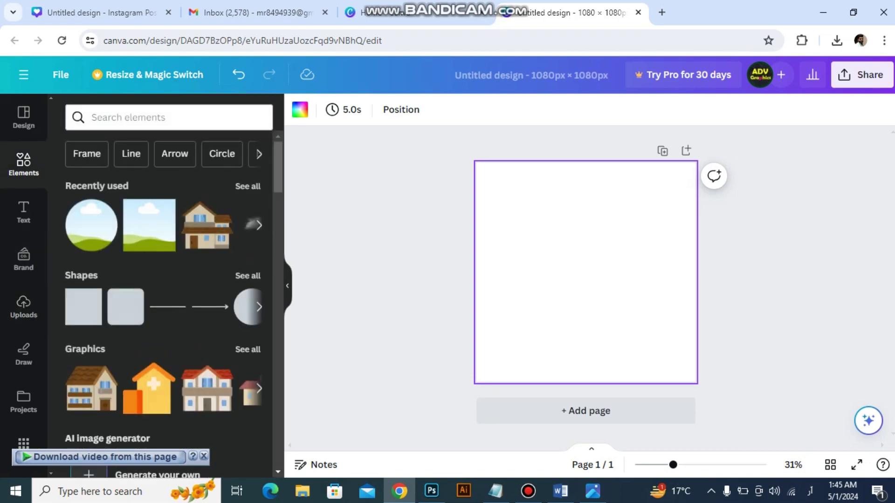
pyautogui.click(169, 117)
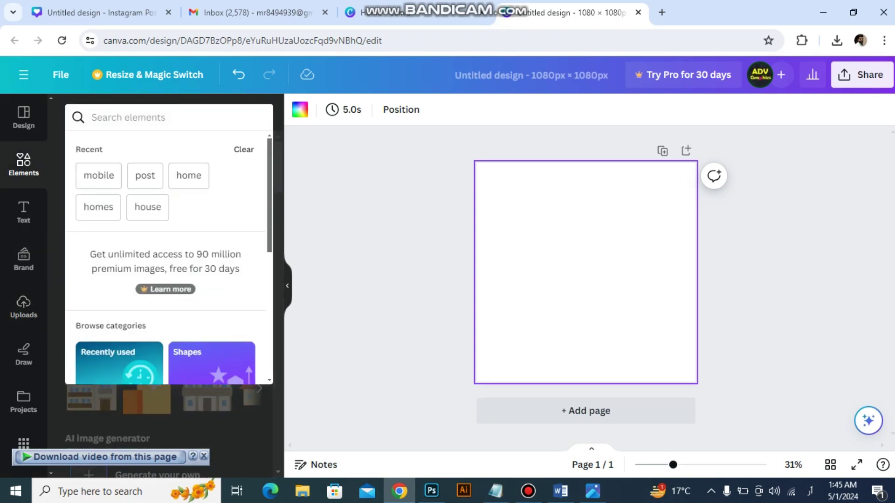
pyautogui.write('شمےکلدجتغر')
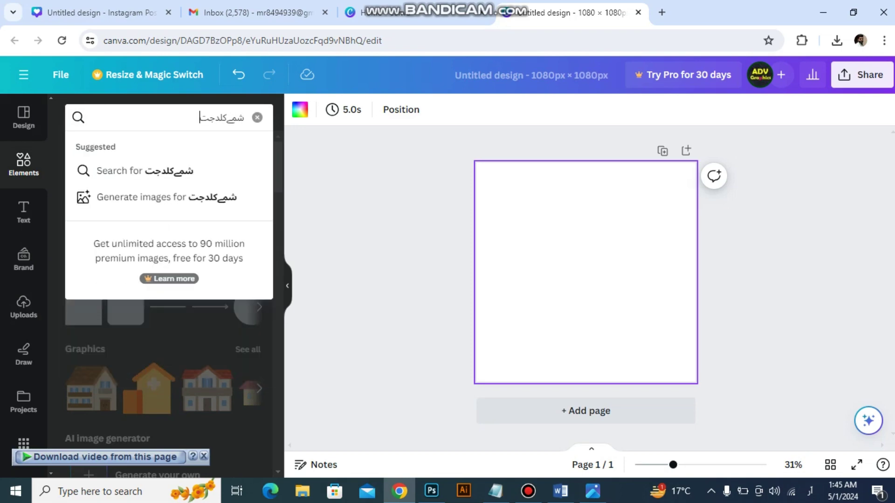
pyautogui.press('BackSpace')
pyautogui.press('BackSpace')
pyautogui.press('BackSpace')
pyautogui.press('BackSpace')
pyautogui.press('BackSpace')
pyautogui.press('BackSpace')
pyautogui.press('BackSpace')
pyautogui.press('BackSpace')
pyautogui.press('BackSpace')
pyautogui.press('BackSpace')
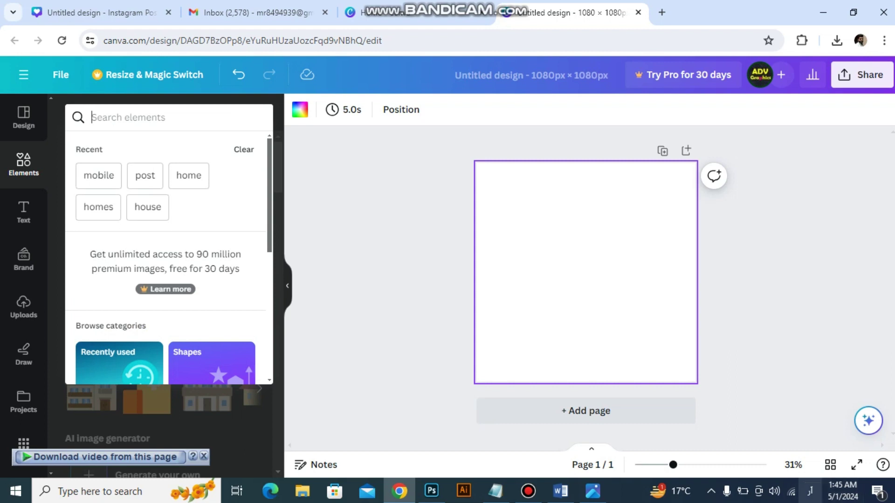
# Step: Switch the keyboard input language to English (United States)
pyautogui.click(810, 491)
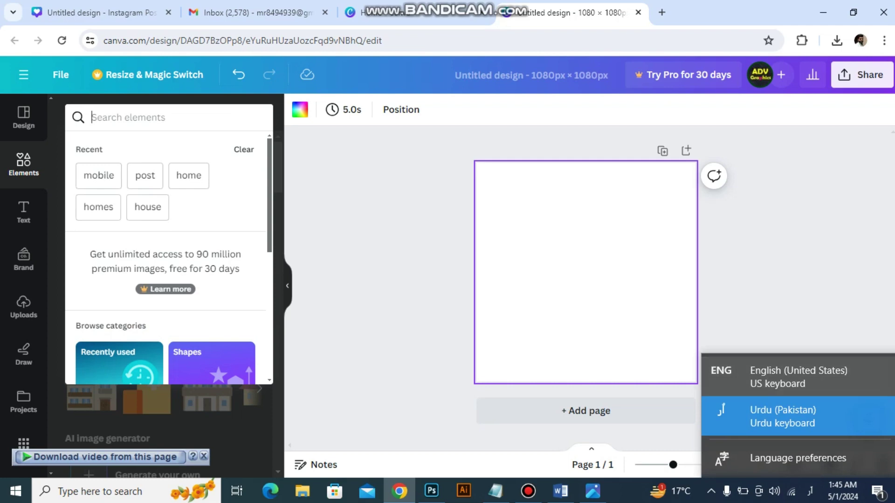
pyautogui.click(798, 376)
pyautogui.press('Escape')
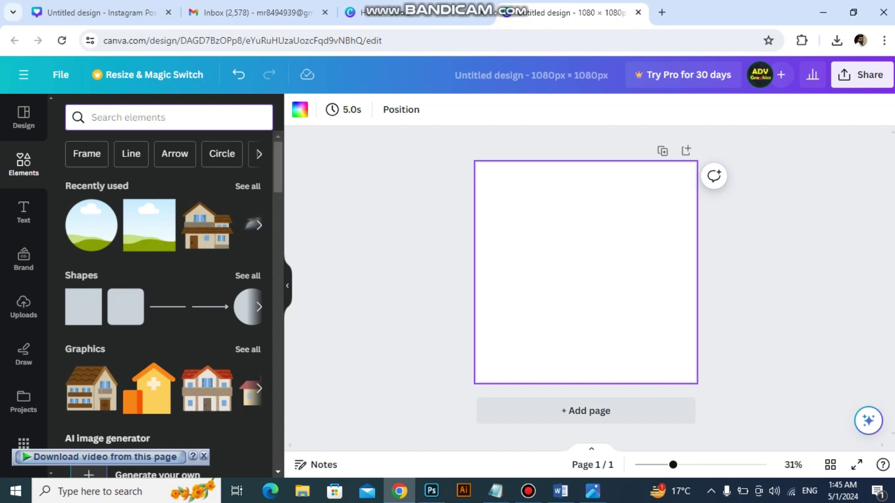
# Step: Search the elements for "Background blue"
pyautogui.write('Backg')
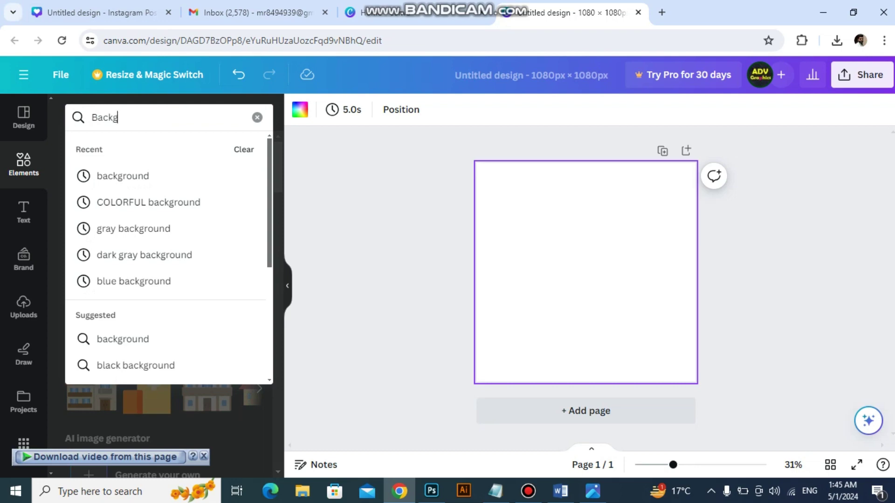
pyautogui.write('round')
pyautogui.press('Return')
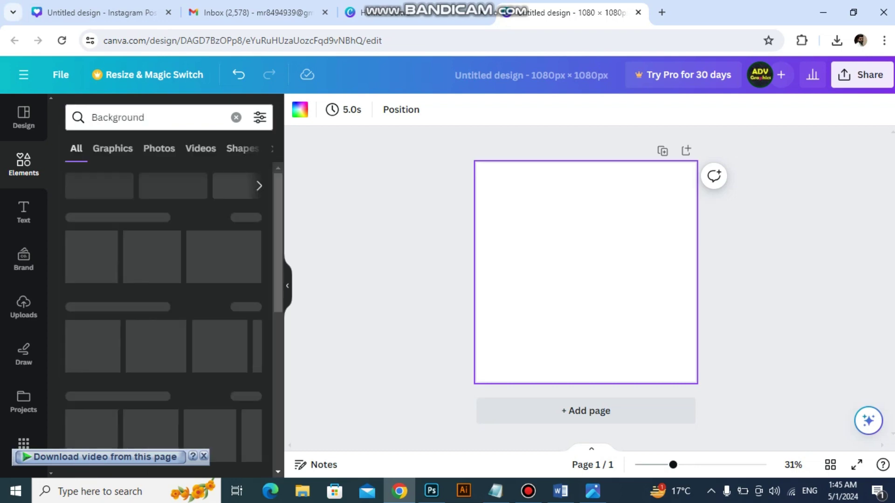
pyautogui.click(144, 117)
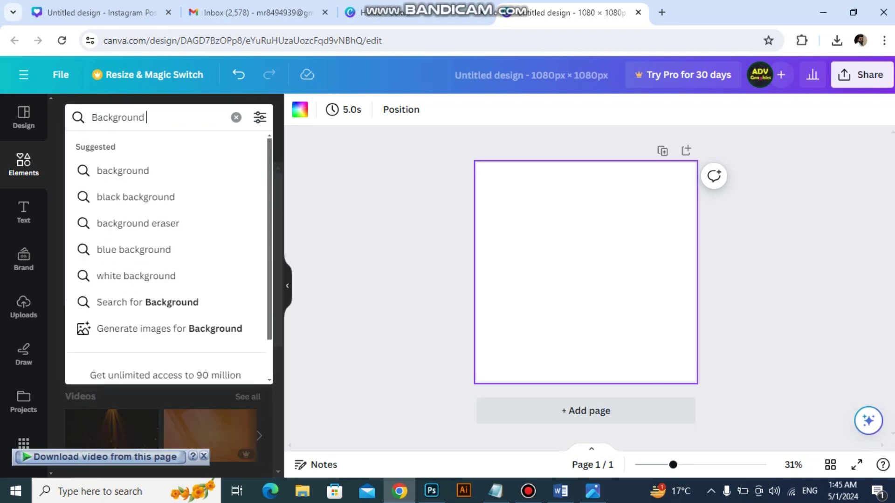
pyautogui.write('blue')
pyautogui.press('Return')
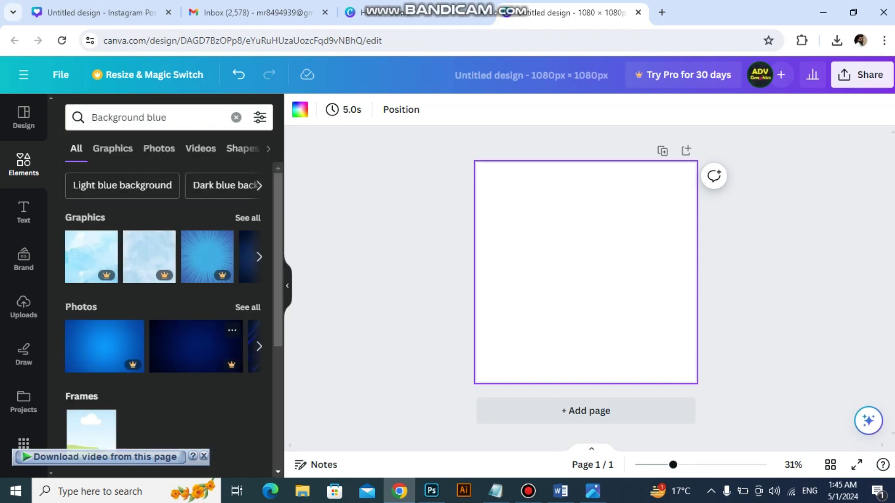
# Step: Browse all the blue background graphics and add the plain square dark-blue gradient to the page
pyautogui.click(248, 218)
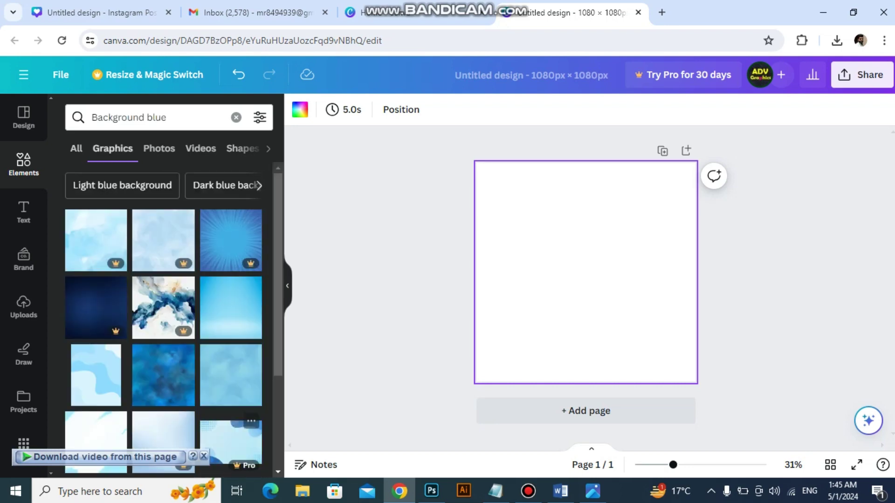
pyautogui.scroll(-5, 163, 322)
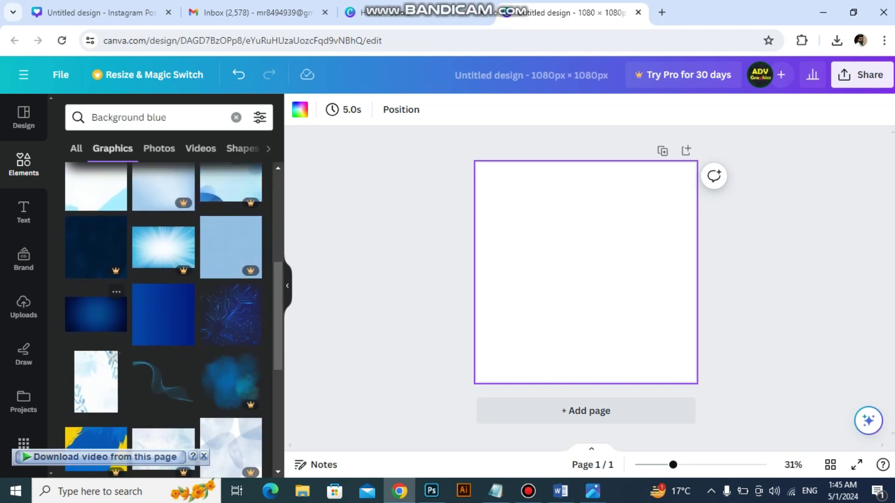
pyautogui.scroll(-3, 163, 322)
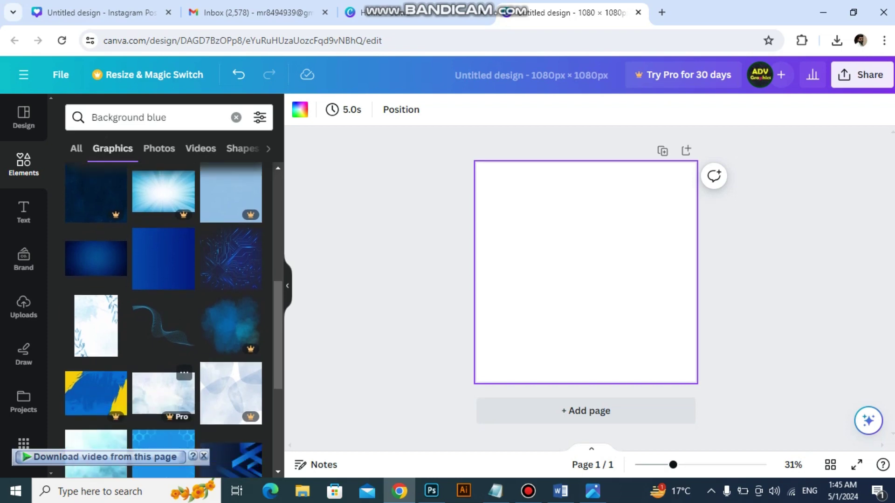
pyautogui.scroll(-5, 163, 322)
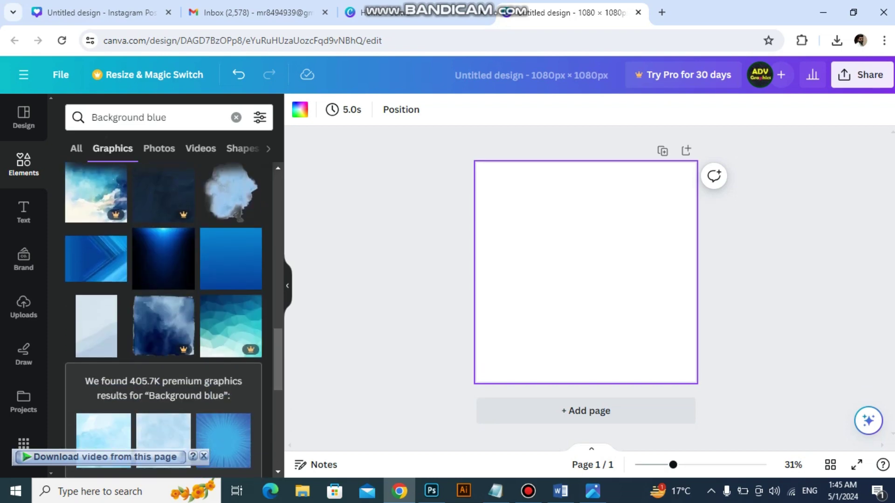
pyautogui.scroll(-5, 163, 322)
pyautogui.scroll(5, 163, 321)
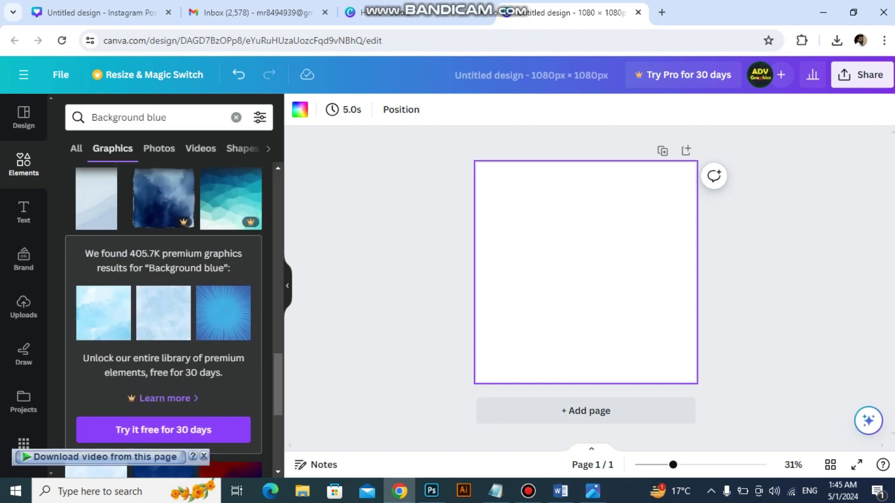
pyautogui.scroll(5, 163, 363)
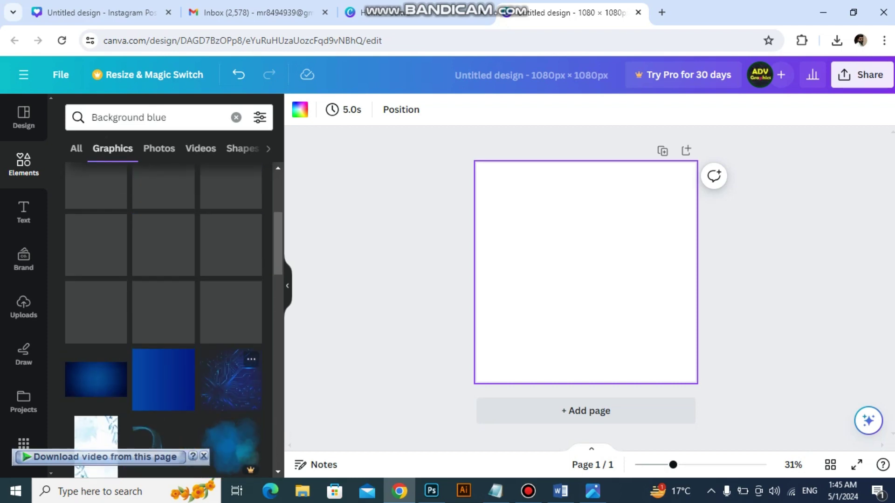
pyautogui.click(163, 380)
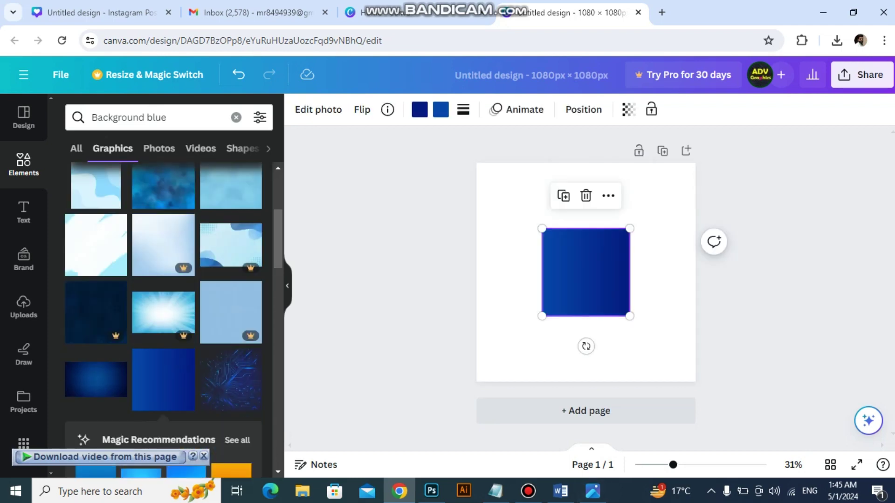
# Step: Align the blue gradient square with the page's top-left corner and enlarge it to cover the whole page
pyautogui.moveTo(585, 271); pyautogui.dragTo(520, 206)
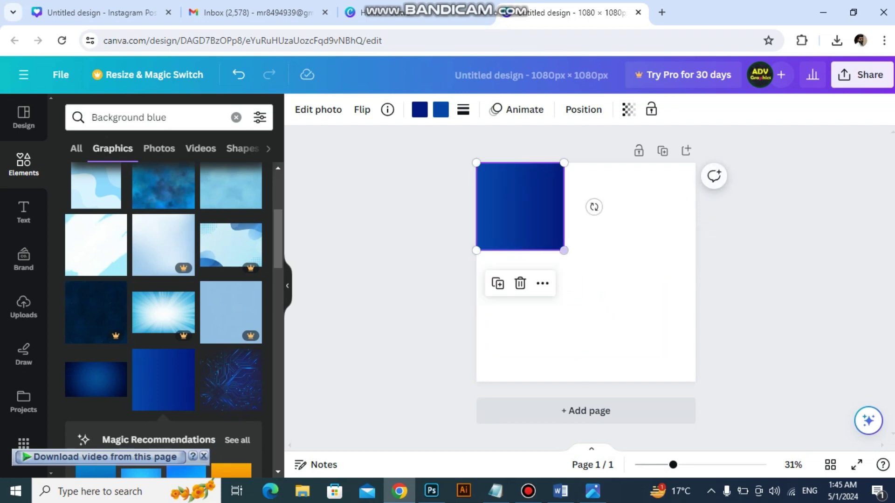
pyautogui.moveTo(564, 250); pyautogui.dragTo(696, 381)
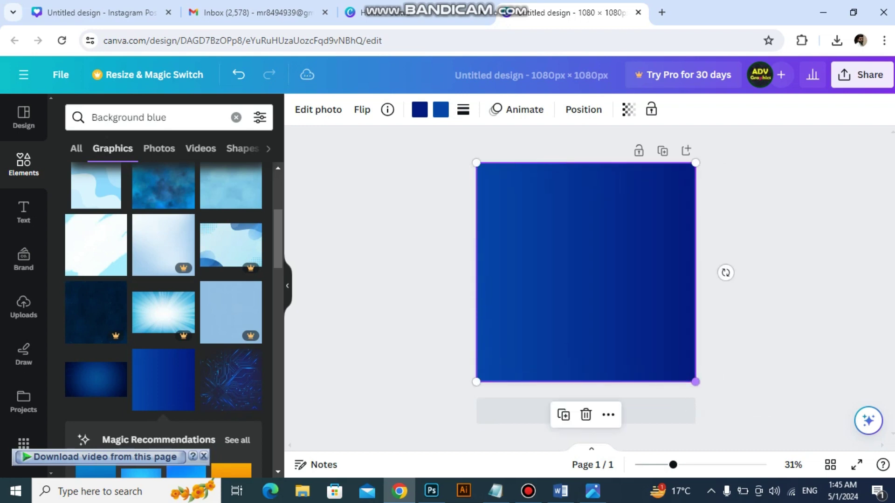
pyautogui.click(726, 272)
pyautogui.click(585, 272)
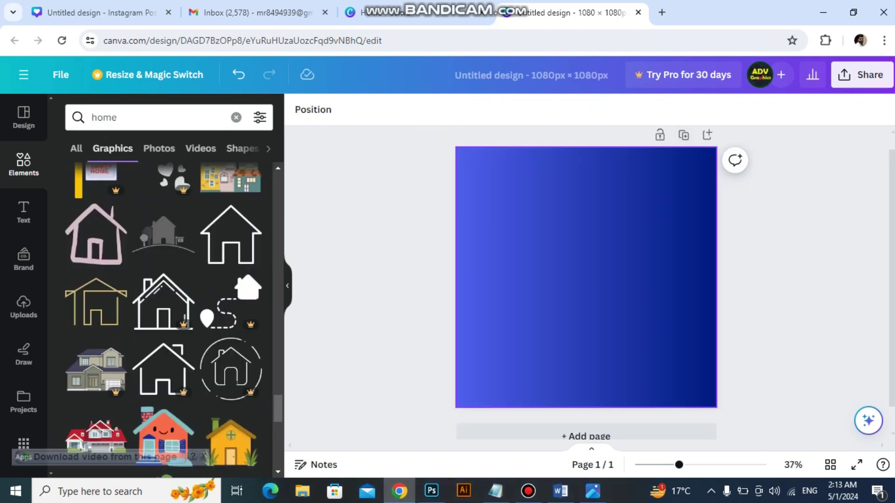
# Step: Try light purple from the default solid colours as the lighter colour of the gradient background
pyautogui.click(586, 277)
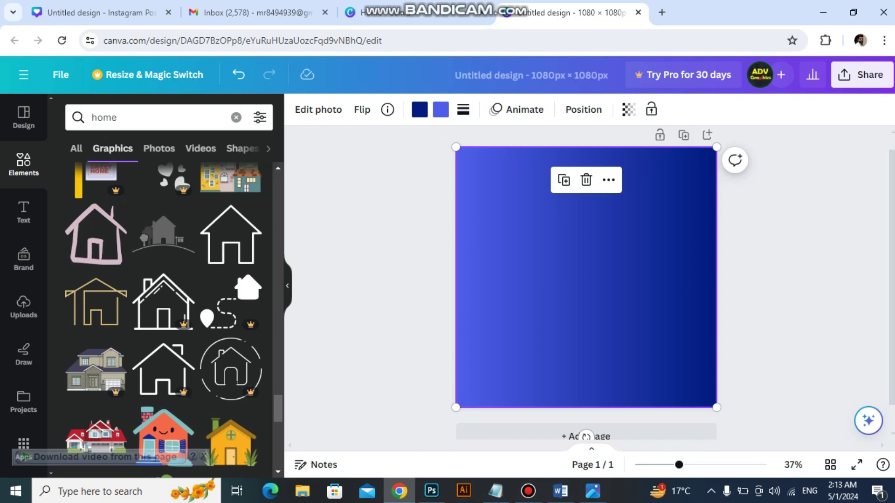
pyautogui.press('Escape')
pyautogui.click(586, 278)
pyautogui.click(441, 110)
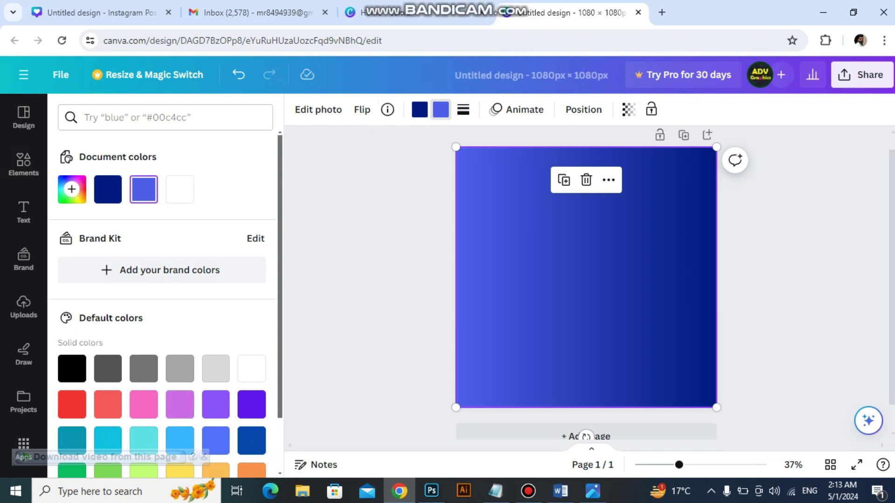
pyautogui.scroll(-2, 162, 326)
pyautogui.scroll(2, 161, 303)
pyautogui.scroll(-2, 162, 303)
pyautogui.click(179, 375)
pyautogui.click(179, 339)
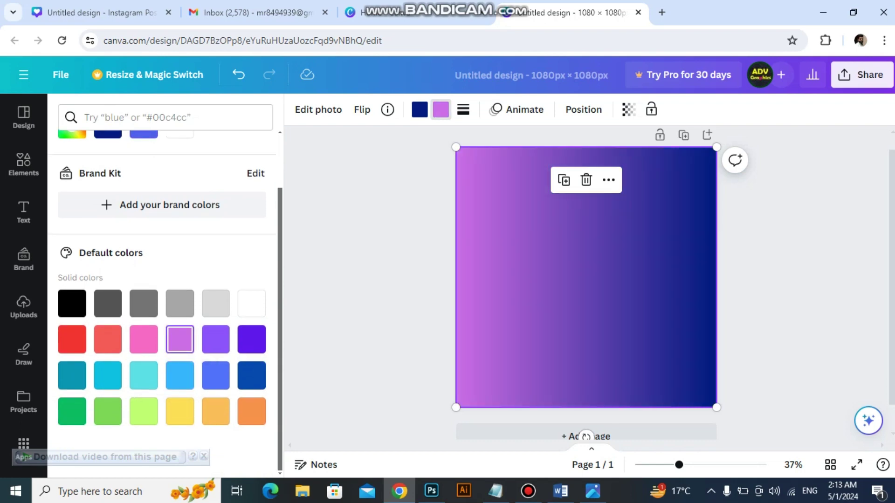
# Step: Set the gradient's lighter colour back to the medium blue from the document colours and deselect the background
pyautogui.scroll(2, 180, 327)
pyautogui.click(144, 189)
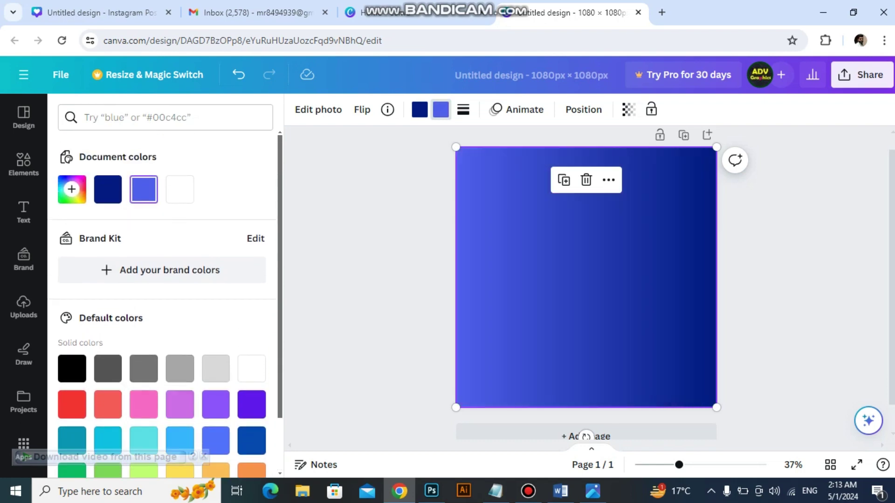
pyautogui.press('Escape')
pyautogui.press('Escape')
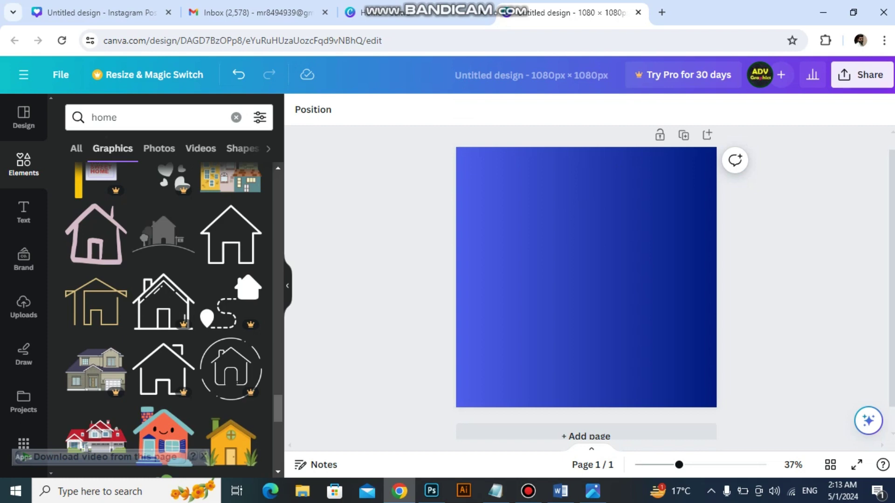
# Step: Clear the old term from the elements search and check the reference real-estate image
pyautogui.scroll(1, 586, 277)
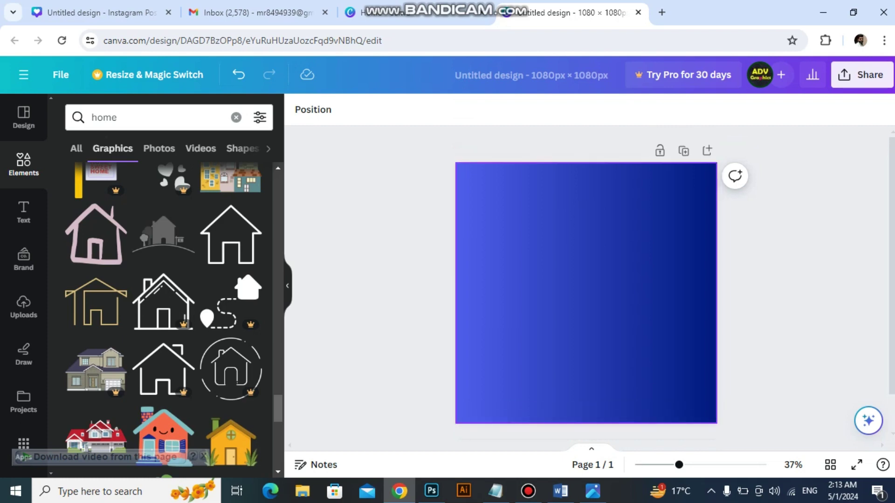
pyautogui.click(586, 292)
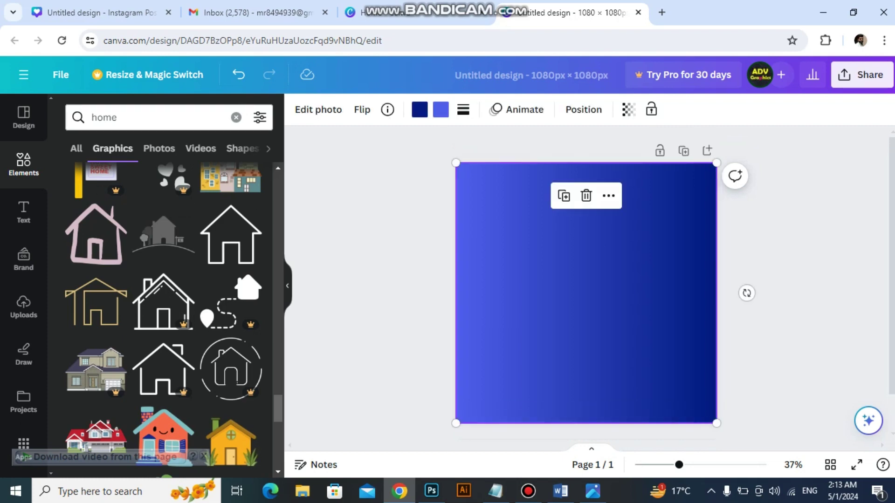
pyautogui.click(116, 117)
pyautogui.press('BackSpace')
pyautogui.press('BackSpace')
pyautogui.press('BackSpace')
pyautogui.press('BackSpace')
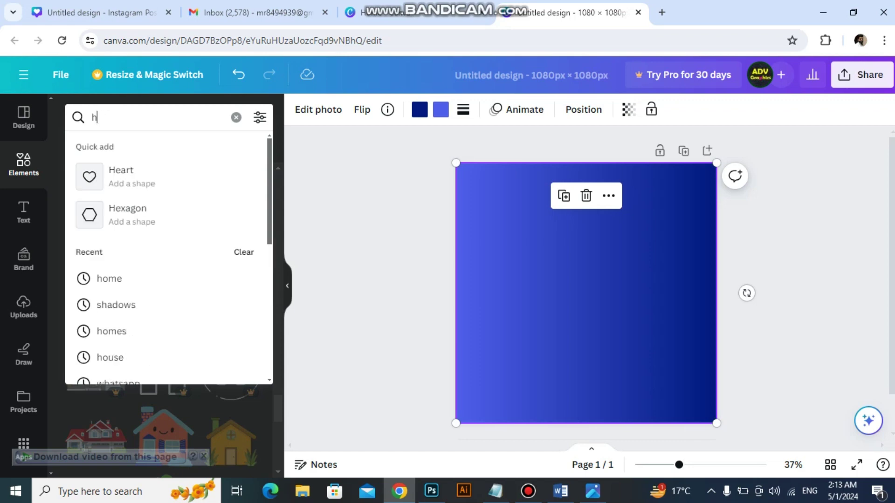
pyautogui.click(792, 293)
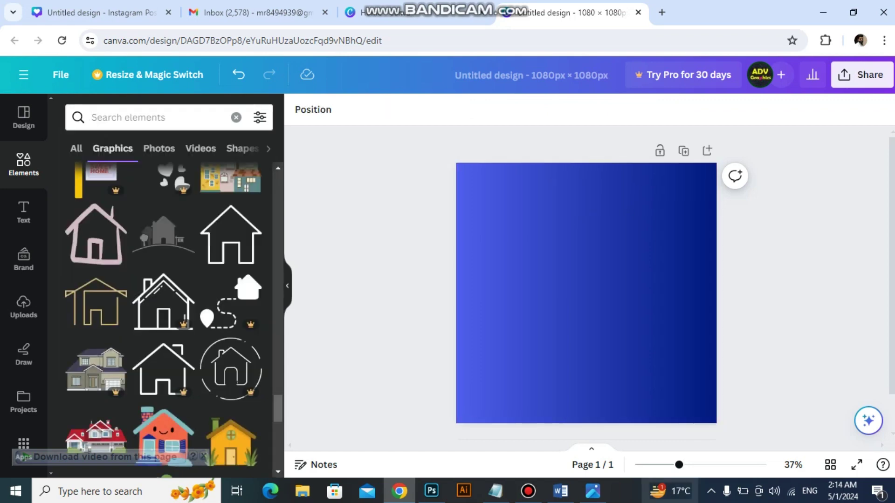
pyautogui.click(592, 491)
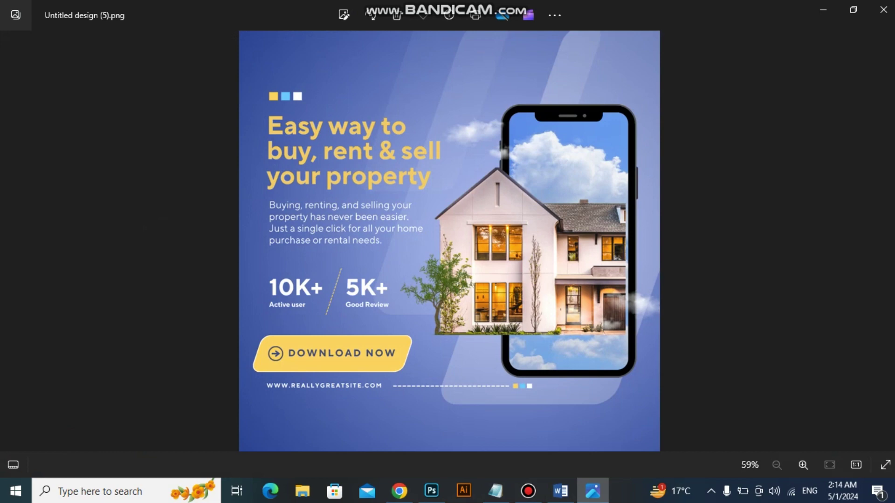
pyautogui.click(592, 491)
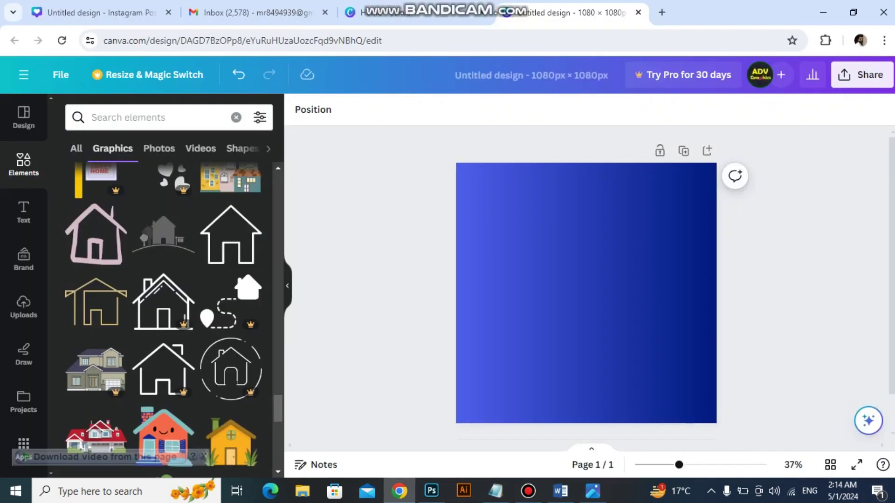
# Step: Search the graphics for "gradients" and add the wide blue strip that fades to transparent
pyautogui.click(153, 117)
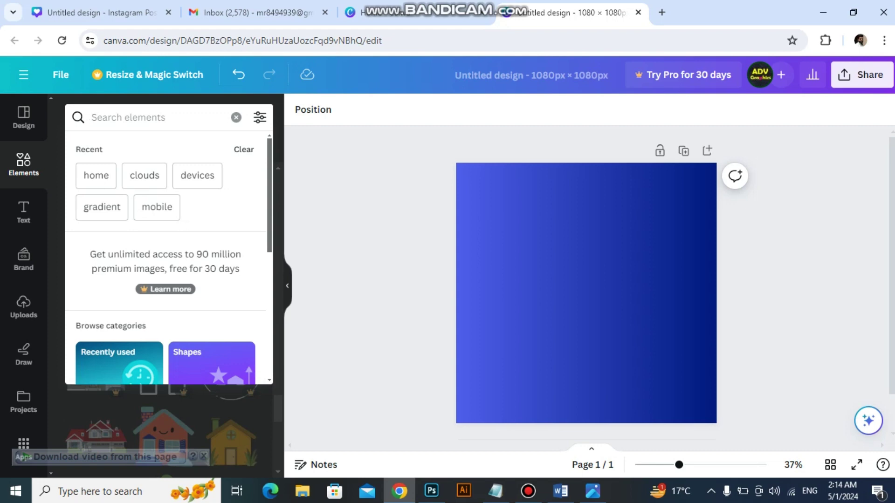
pyautogui.write('gr')
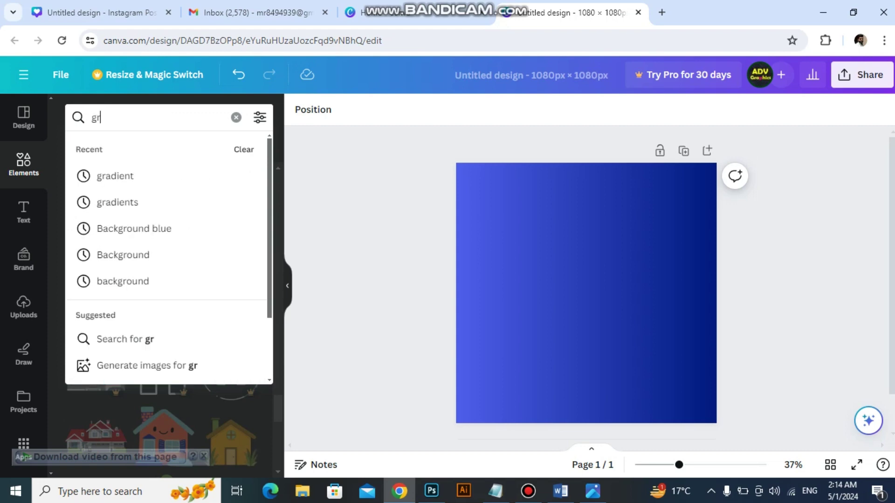
pyautogui.write('adients')
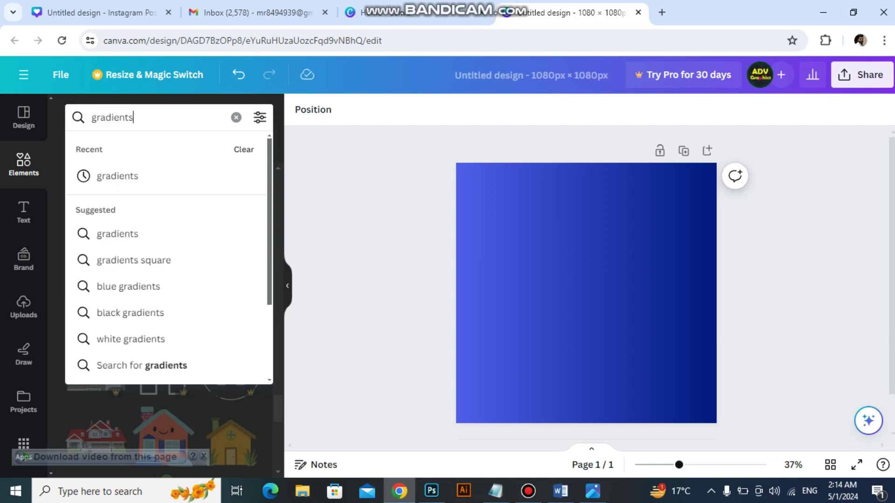
pyautogui.press('Return')
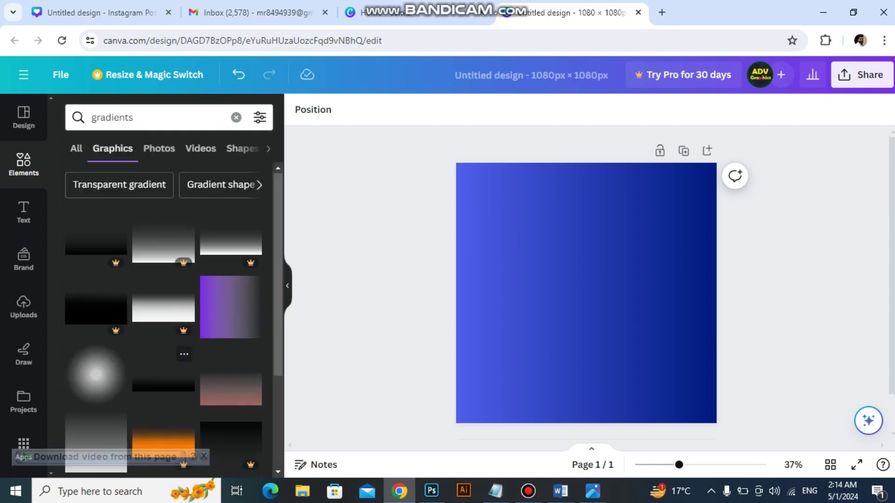
pyautogui.scroll(-5, 164, 290)
pyautogui.scroll(-2, 164, 289)
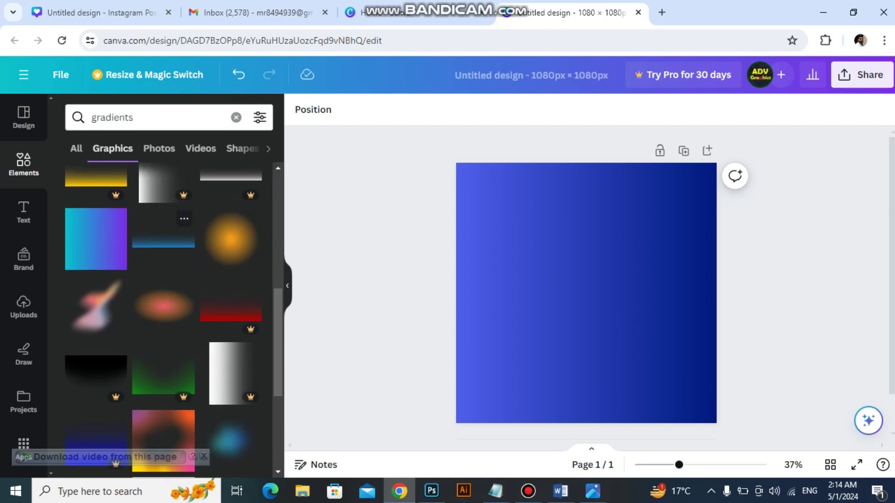
pyautogui.click(163, 241)
# Step: Rotate the blue gradient strip 180°, align it with the page's top-left corner and enlarge it to the full page width
pyautogui.moveTo(586, 294); pyautogui.dragTo(587, 244)
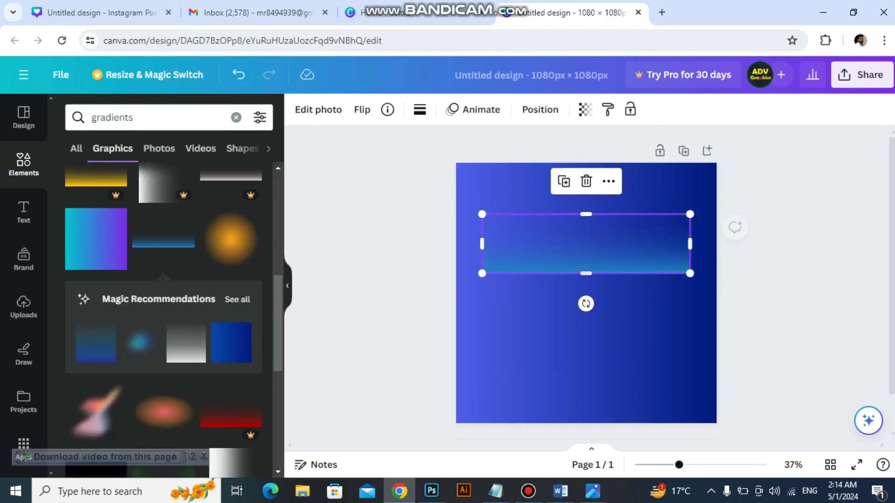
pyautogui.moveTo(586, 304); pyautogui.dragTo(586, 116)
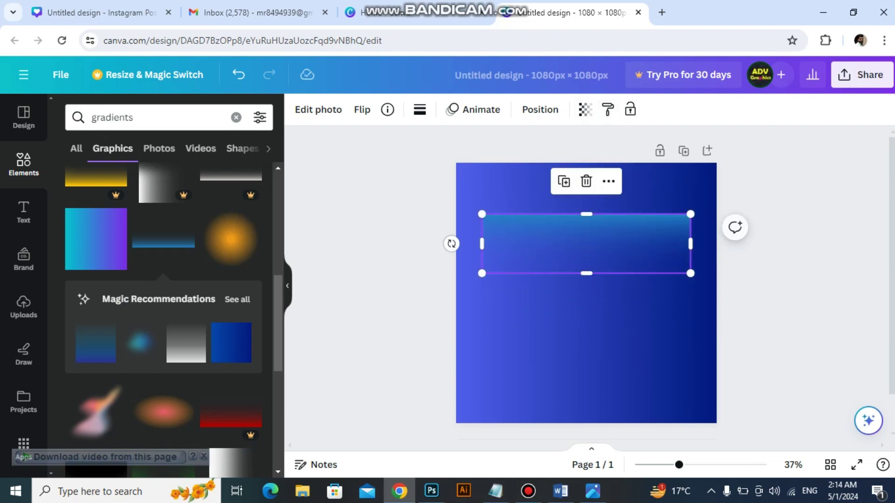
pyautogui.moveTo(587, 243); pyautogui.dragTo(560, 192)
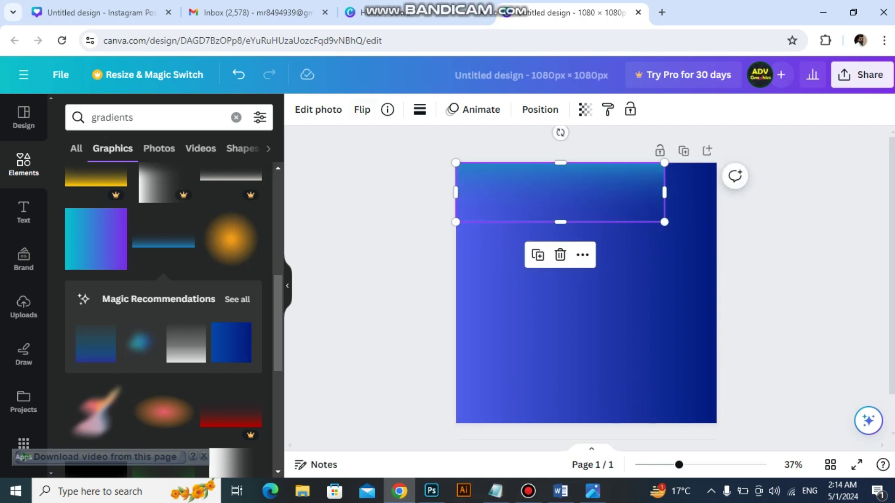
pyautogui.moveTo(664, 222); pyautogui.dragTo(716, 236)
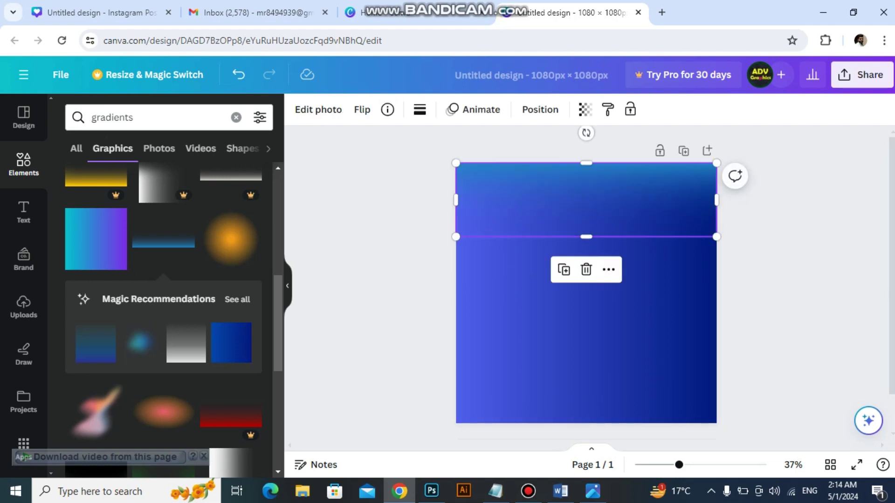
# Step: Duplicate the blue gradient strip, flip the copy vertically and align it with the page's bottom edge
pyautogui.keyDown('alt'); pyautogui.moveTo(587, 200); pyautogui.dragTo(580, 299); pyautogui.keyUp('alt')
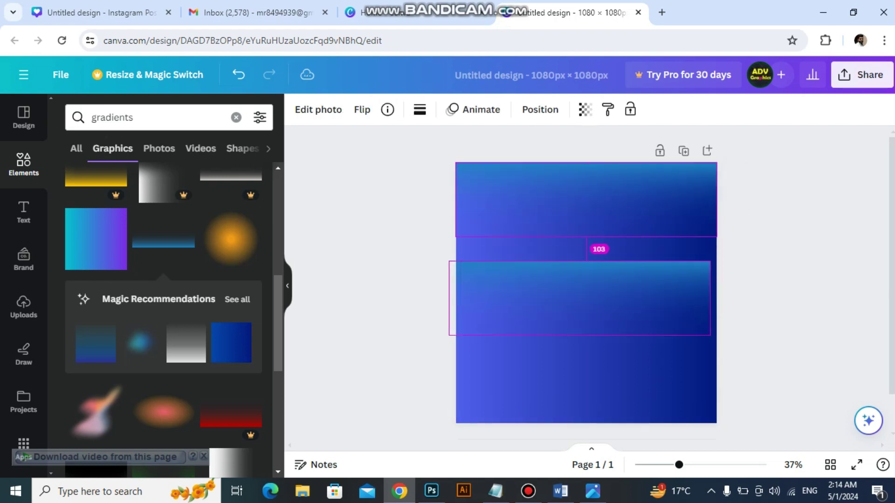
pyautogui.moveTo(557, 271); pyautogui.dragTo(564, 275)
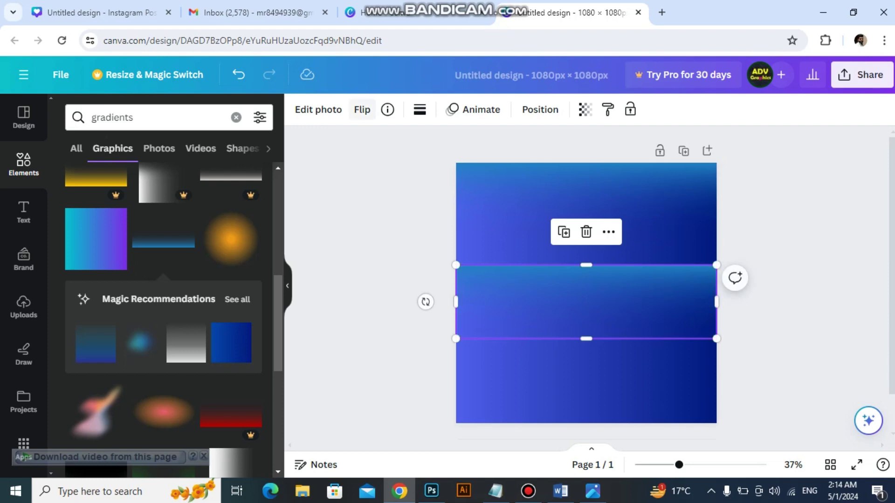
pyautogui.click(363, 109)
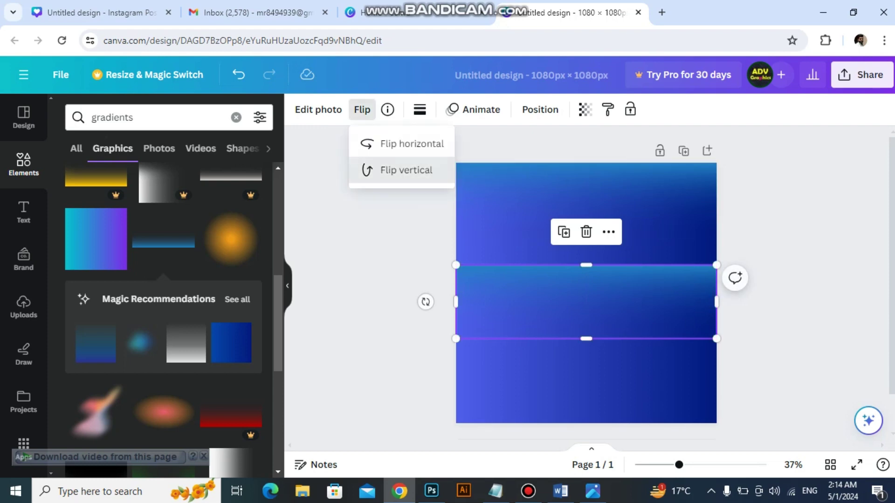
pyautogui.click(406, 170)
pyautogui.scroll(-1, 587, 284)
pyautogui.moveTo(586, 261); pyautogui.dragTo(586, 345)
pyautogui.press('Escape')
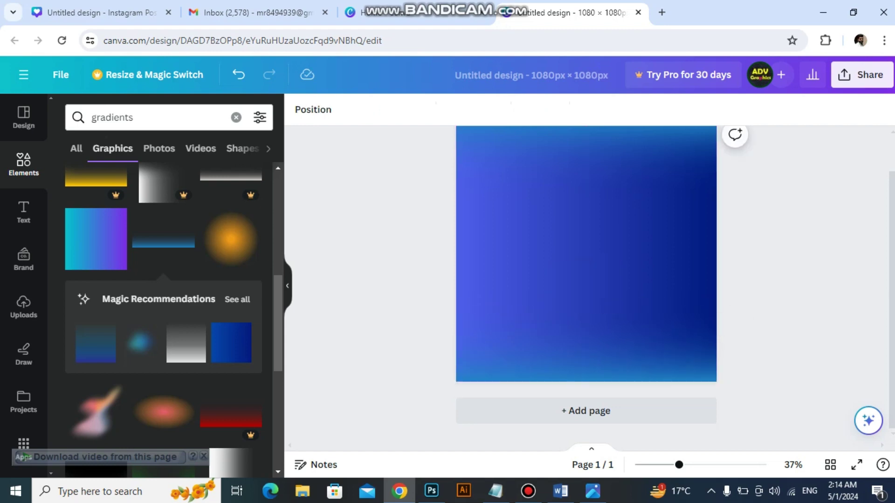
# Step: Try the orange radial gradient on the page, delete it and check the reference image again
pyautogui.scroll(1, 586, 279)
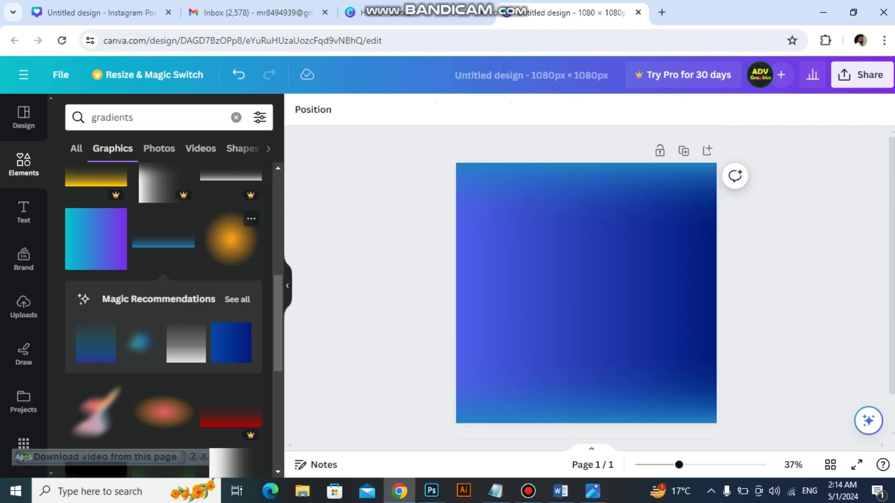
pyautogui.click(231, 239)
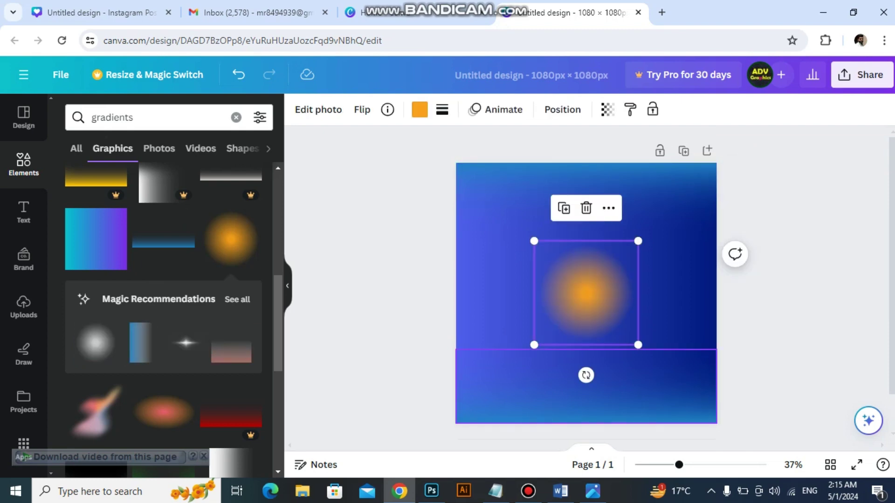
pyautogui.press('Delete')
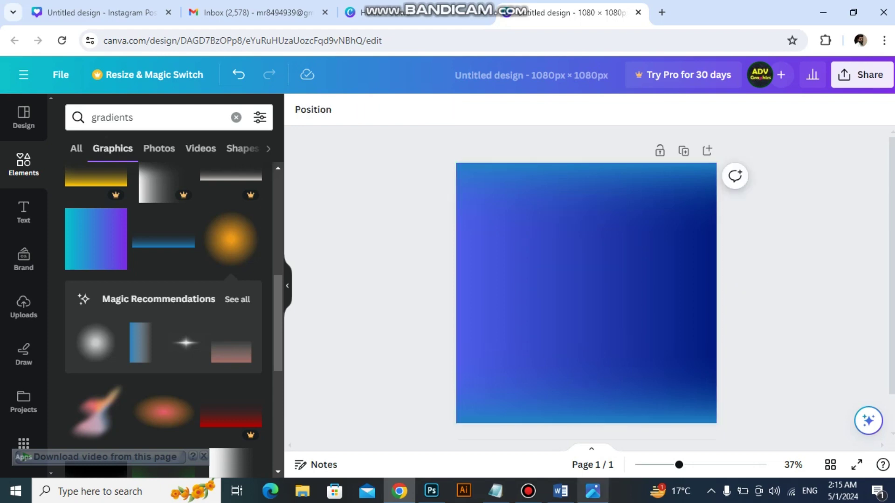
pyautogui.click(593, 491)
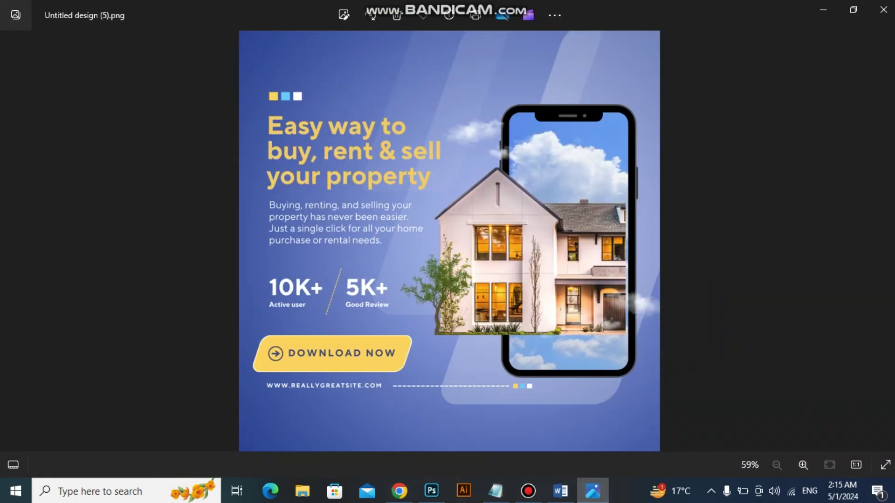
pyautogui.click(593, 491)
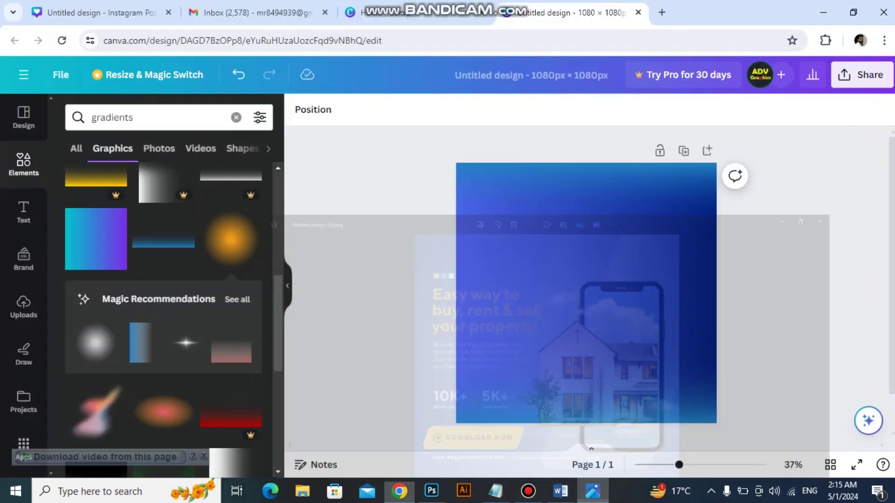
# Step: Search the elements for "devices" and add the smartphone frame to the page
pyautogui.click(154, 117)
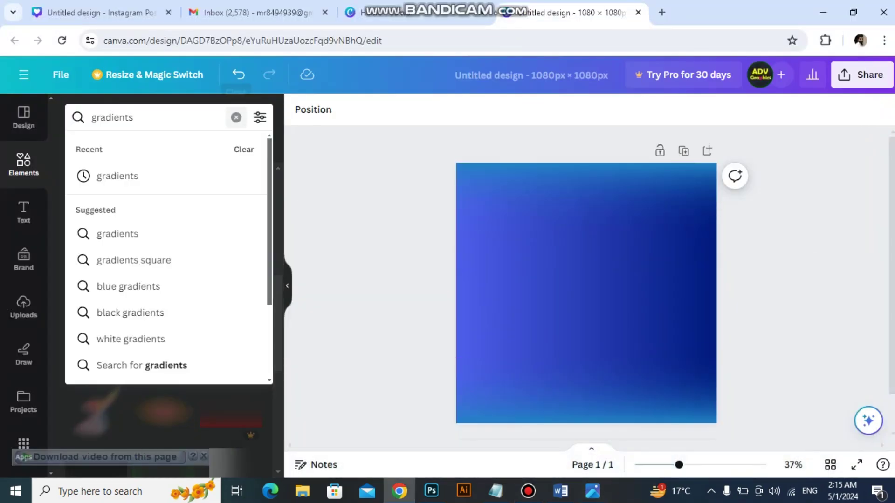
pyautogui.click(237, 117)
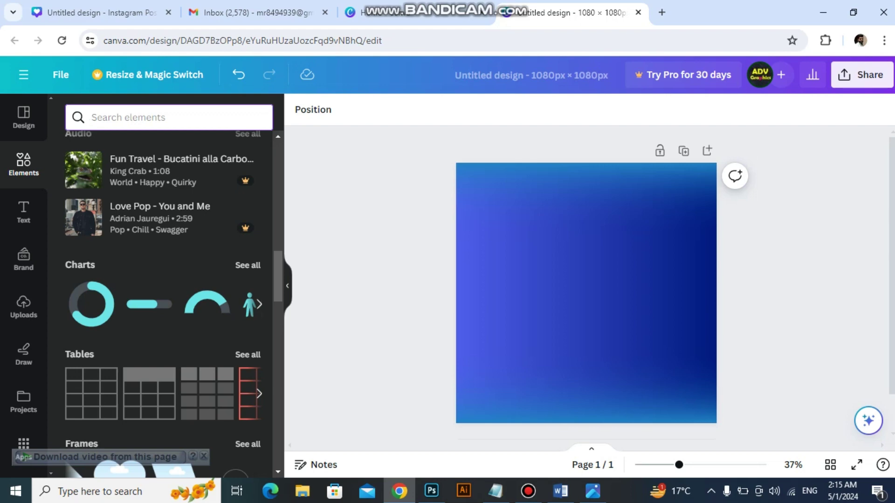
pyautogui.write('devices')
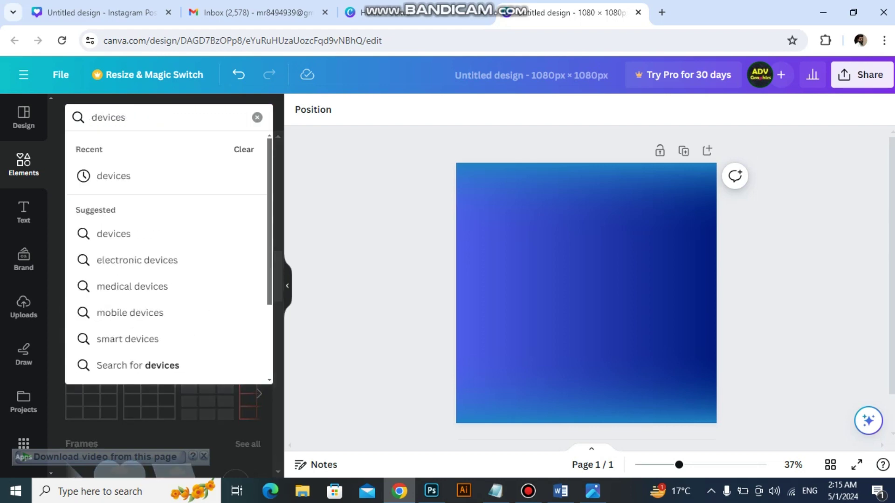
pyautogui.press('Return')
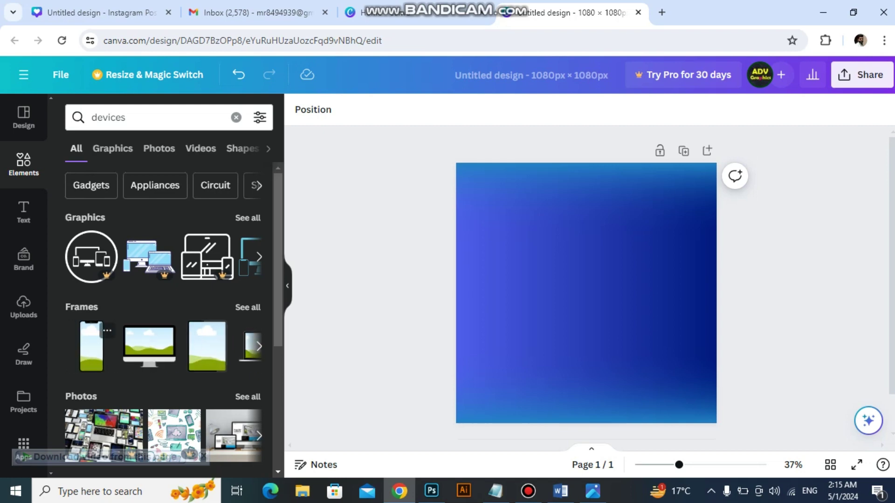
pyautogui.click(91, 345)
# Step: Move the smartphone frame to the right side of the page and enlarge it to about two-thirds of the page height
pyautogui.moveTo(586, 293); pyautogui.dragTo(649, 293)
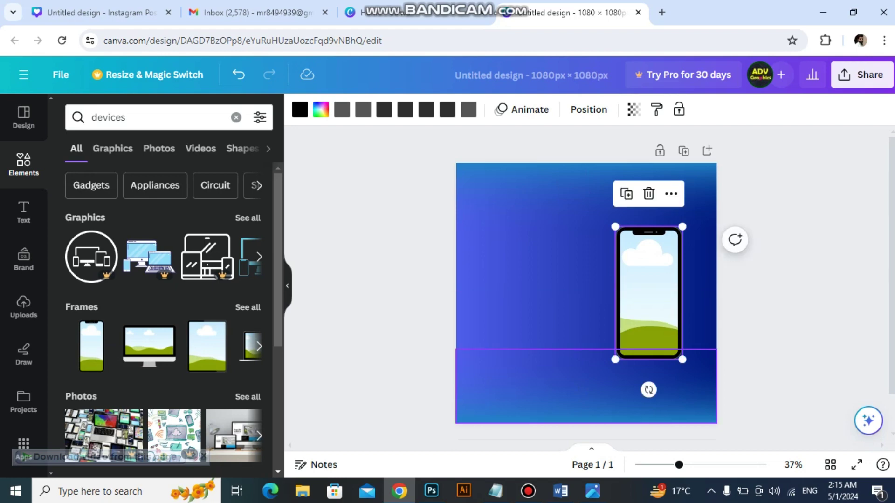
pyautogui.moveTo(616, 360); pyautogui.dragTo(591, 407)
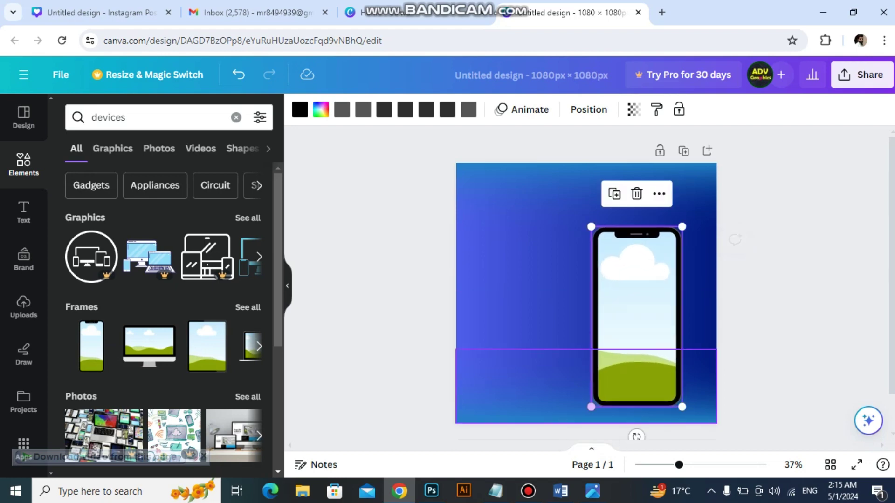
pyautogui.moveTo(637, 317); pyautogui.dragTo(654, 301)
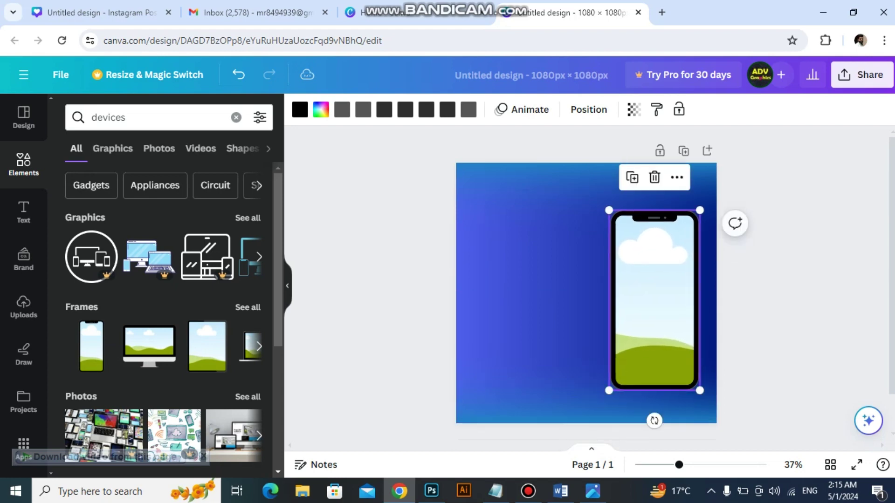
pyautogui.press('Escape')
pyautogui.click(654, 301)
pyautogui.scroll(-1, 655, 300)
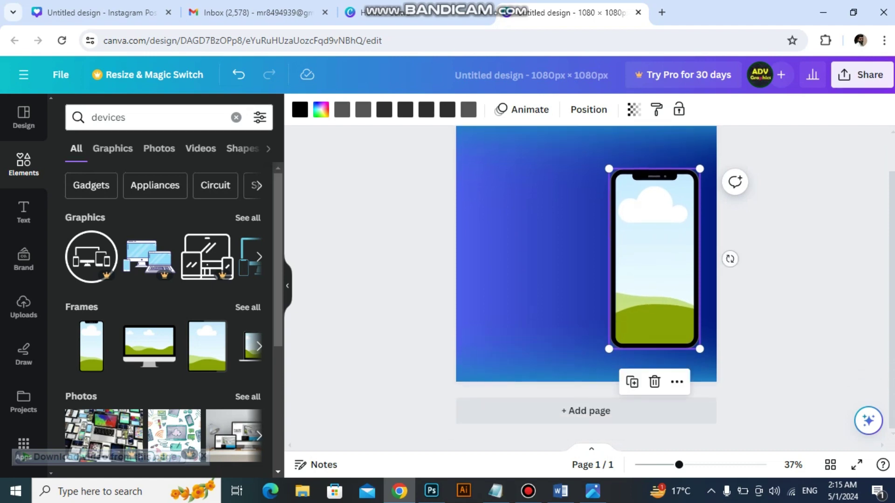
# Step: Search the elements for "clouds" and check the reference image
pyautogui.click(153, 117)
pyautogui.click(237, 117)
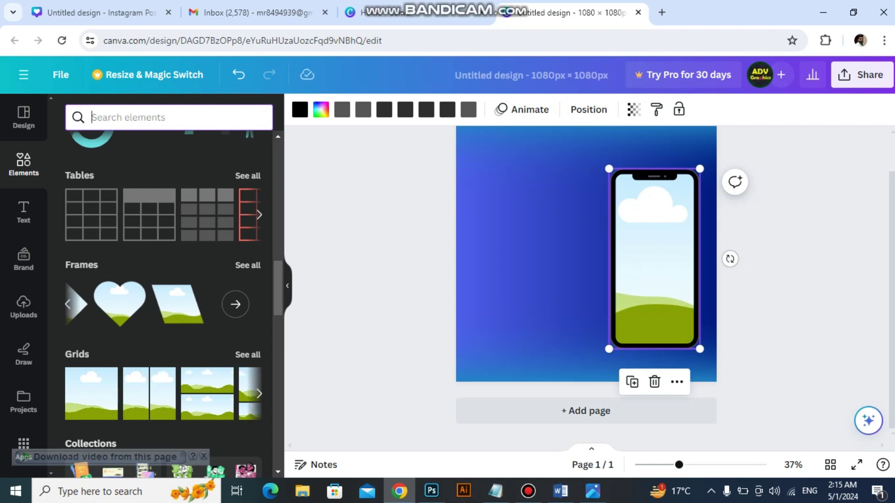
pyautogui.write('clouds')
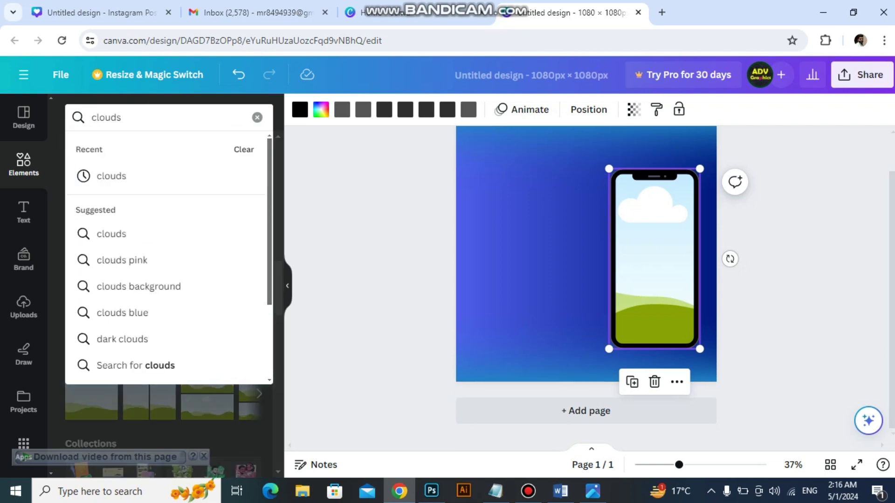
pyautogui.press('Return')
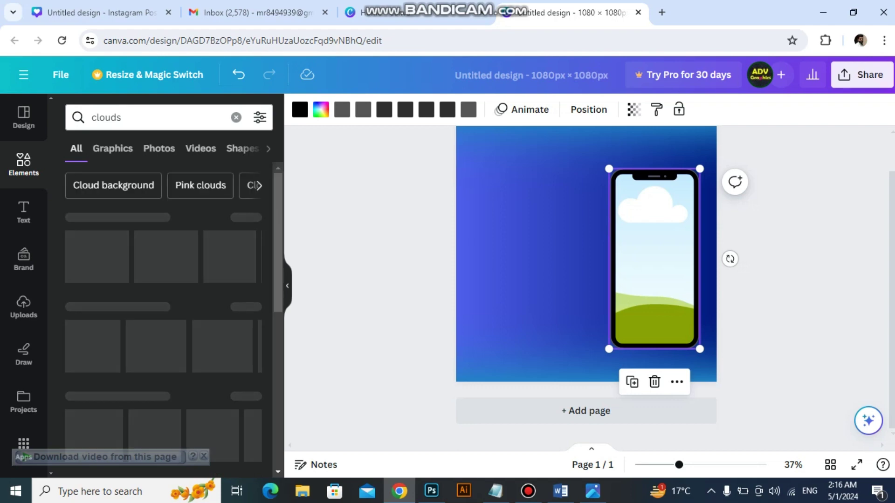
pyautogui.click(593, 491)
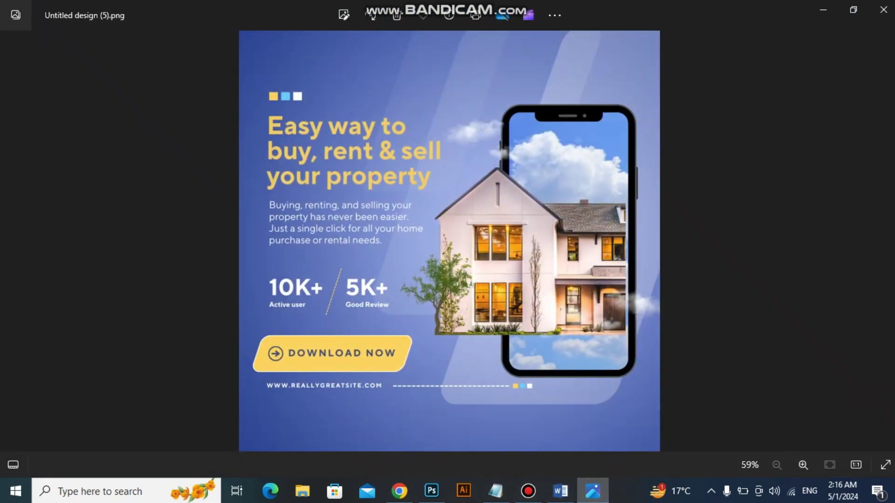
pyautogui.hotkey('alt', 'Tab')
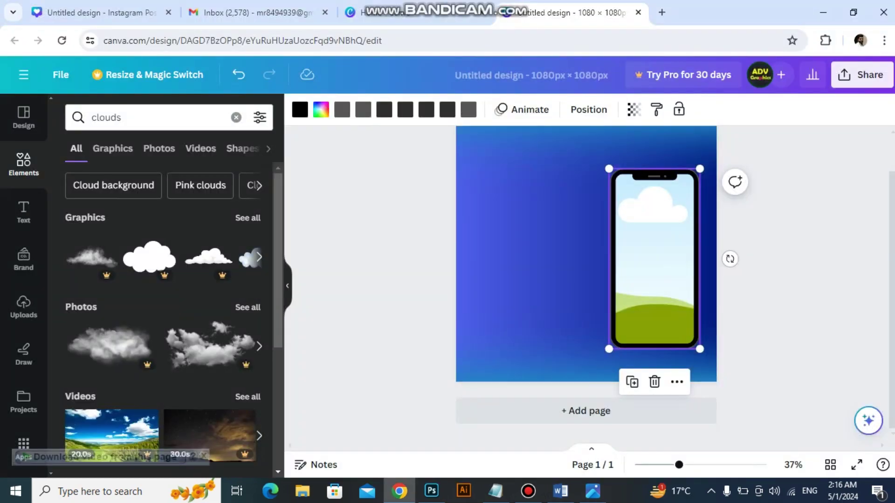
pyautogui.click(122, 117)
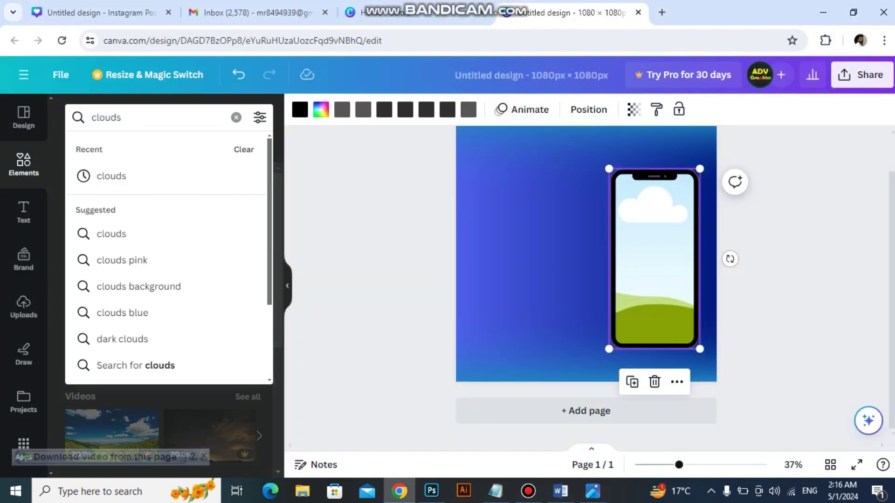
pyautogui.press('Return')
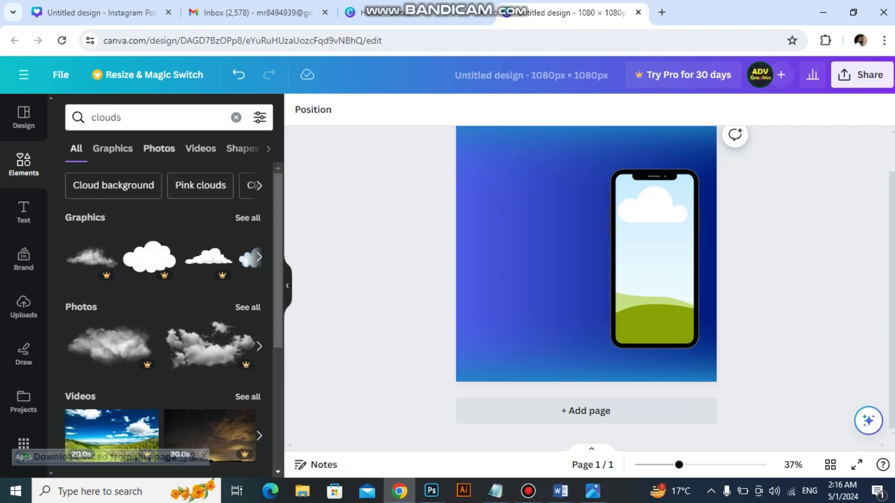
# Step: Fill the smartphone frame's screen with the blue sky and white clouds photo from the photo results
pyautogui.click(159, 148)
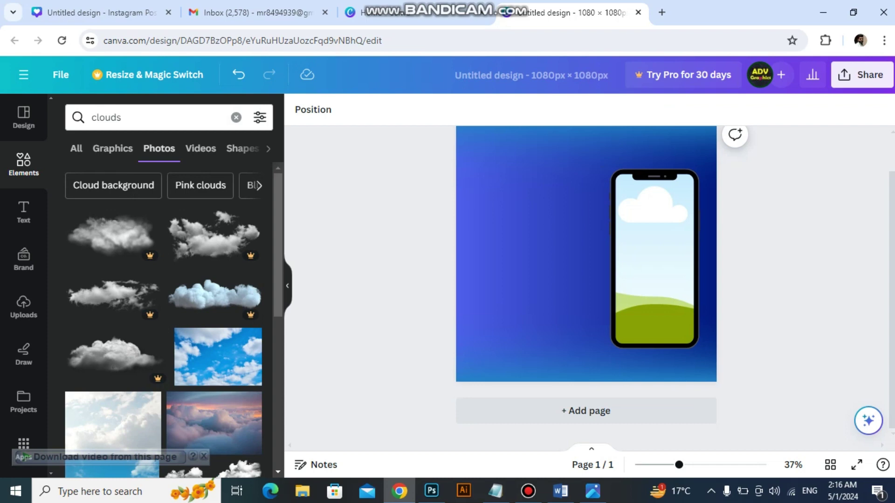
pyautogui.scroll(-3, 233, 280)
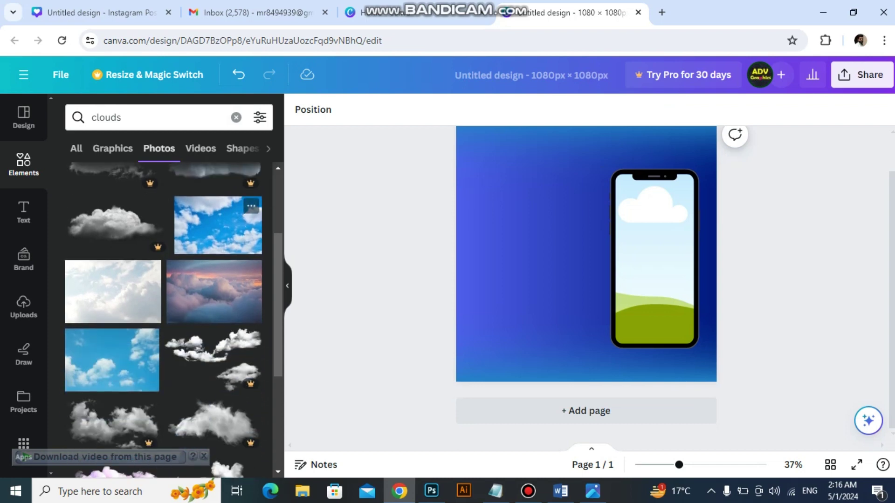
pyautogui.scroll(-3, 233, 255)
pyautogui.scroll(-3, 233, 254)
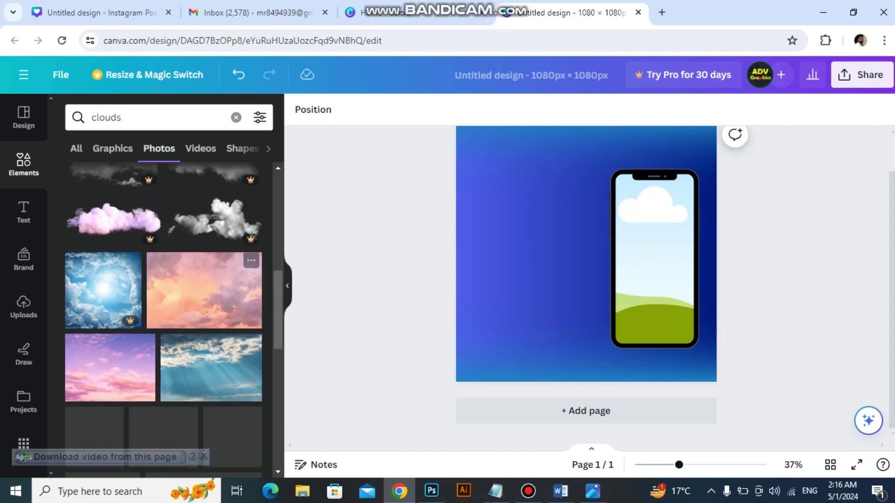
pyautogui.scroll(-5, 233, 279)
pyautogui.scroll(-3, 233, 279)
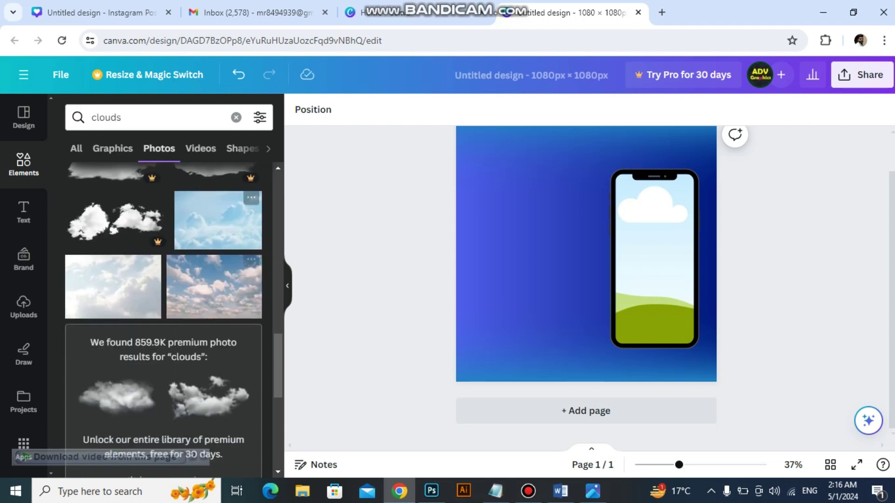
pyautogui.scroll(-6, 163, 322)
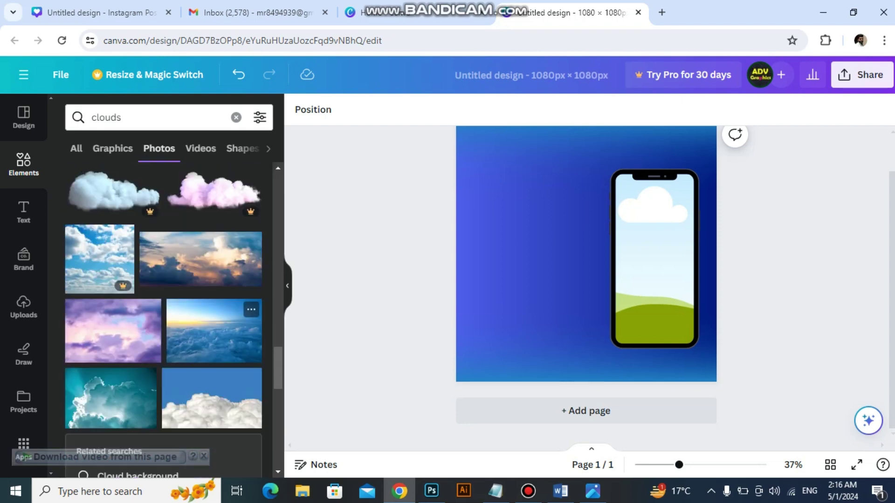
pyautogui.scroll(-1, 149, 182)
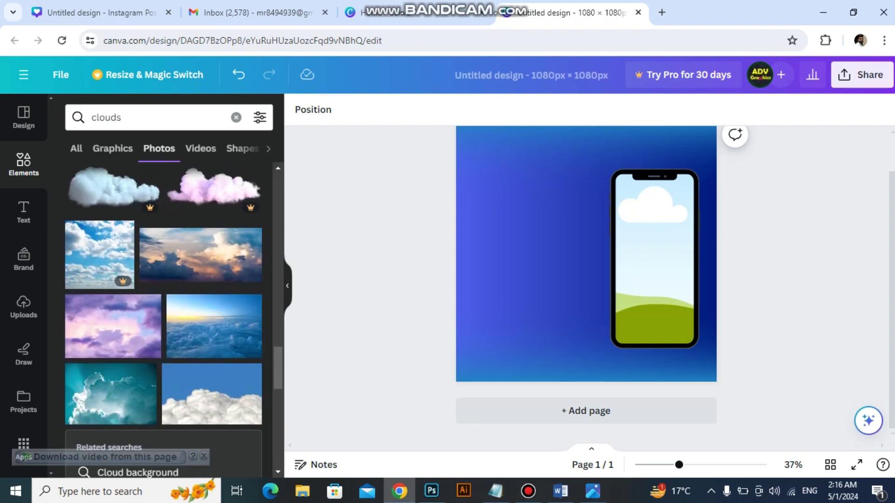
pyautogui.scroll(-10, 164, 322)
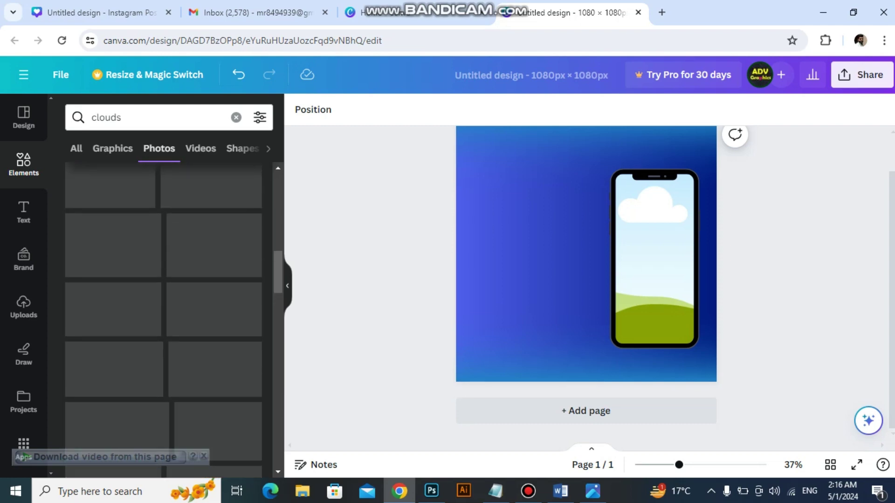
pyautogui.scroll(5, 164, 322)
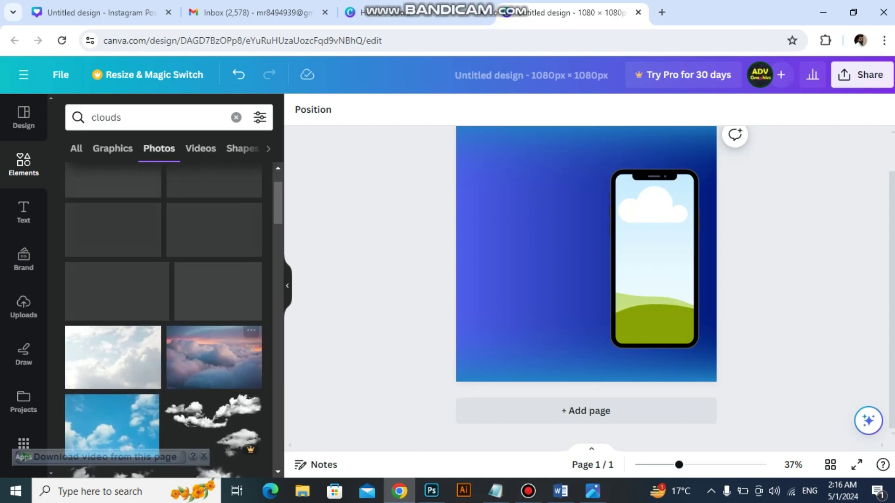
pyautogui.scroll(2, 163, 321)
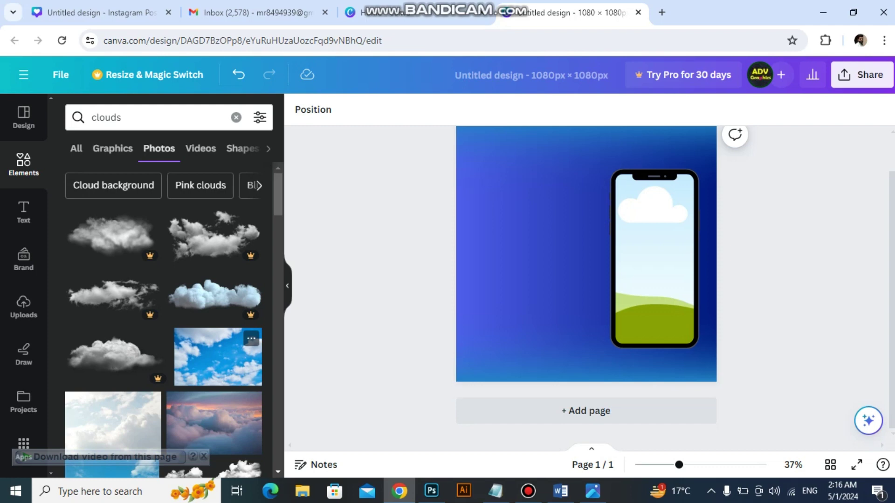
pyautogui.click(218, 357)
pyautogui.moveTo(586, 251); pyautogui.dragTo(659, 259)
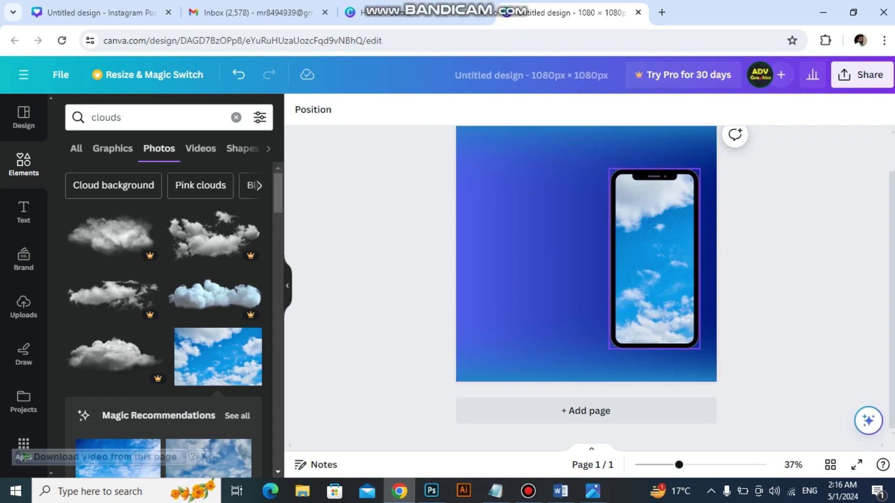
# Step: Check the reference image again and look through the uploaded images for a house picture
pyautogui.click(592, 491)
pyautogui.click(593, 491)
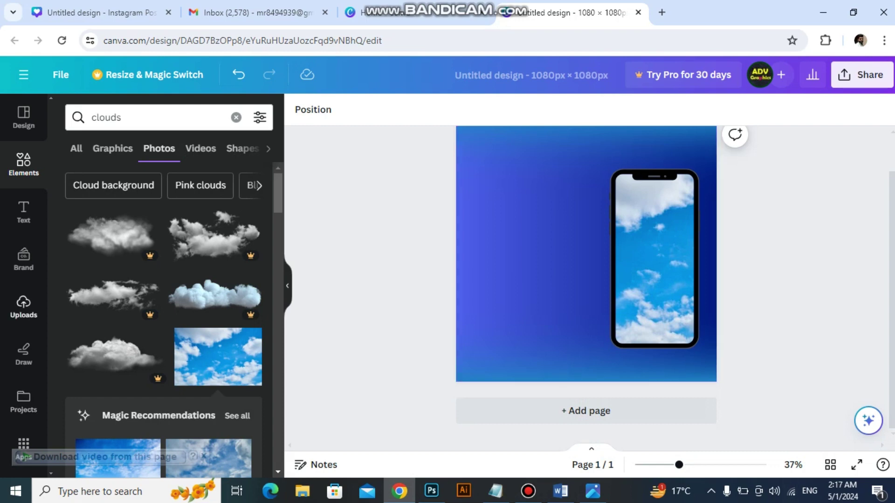
pyautogui.click(23, 306)
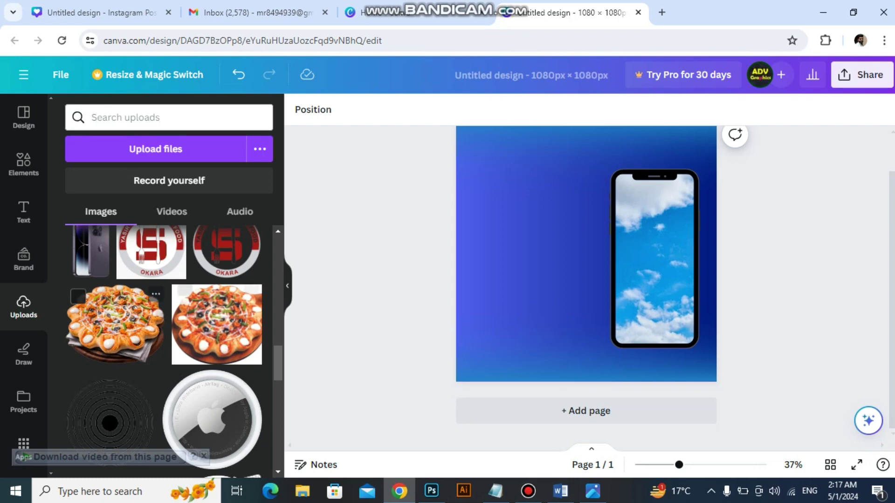
pyautogui.scroll(2, 216, 391)
pyautogui.scroll(10, 196, 392)
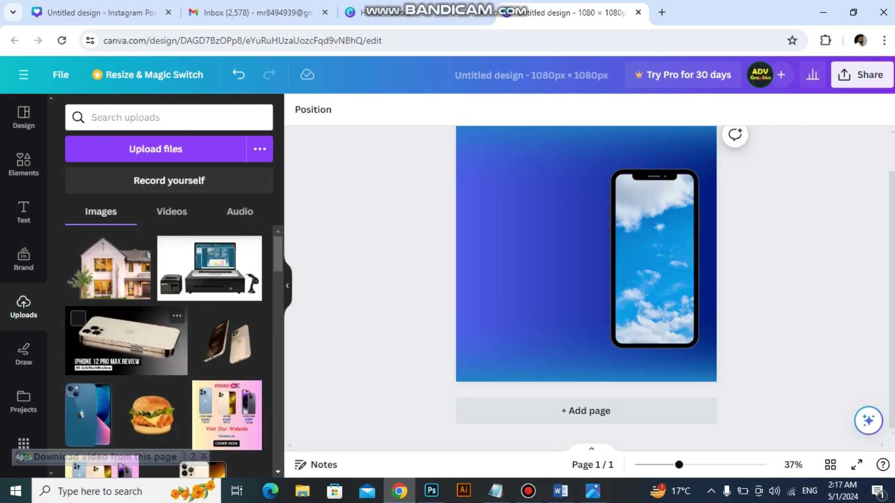
# Step: Search the elements for "house" and look through the photos and the combined results
pyautogui.click(23, 164)
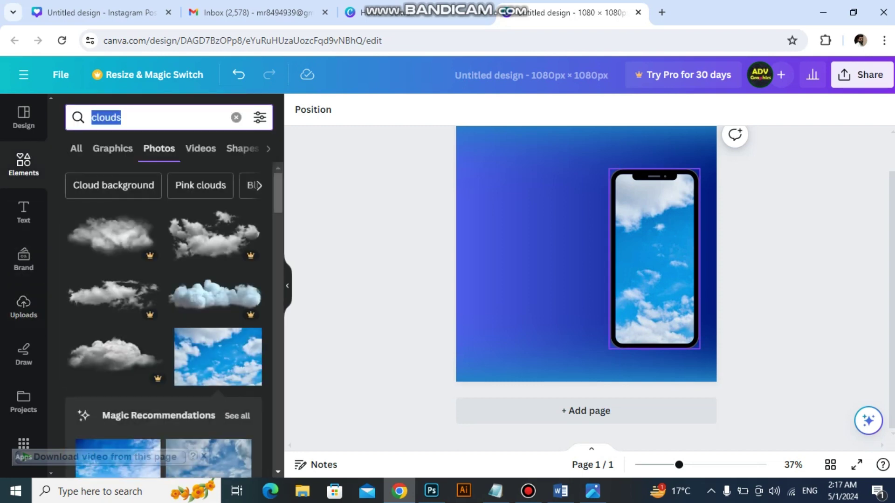
pyautogui.write('house')
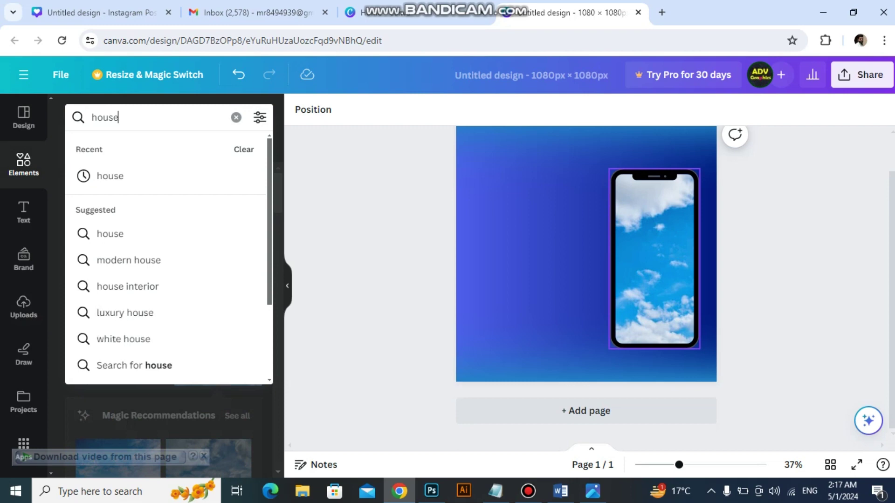
pyautogui.press('Return')
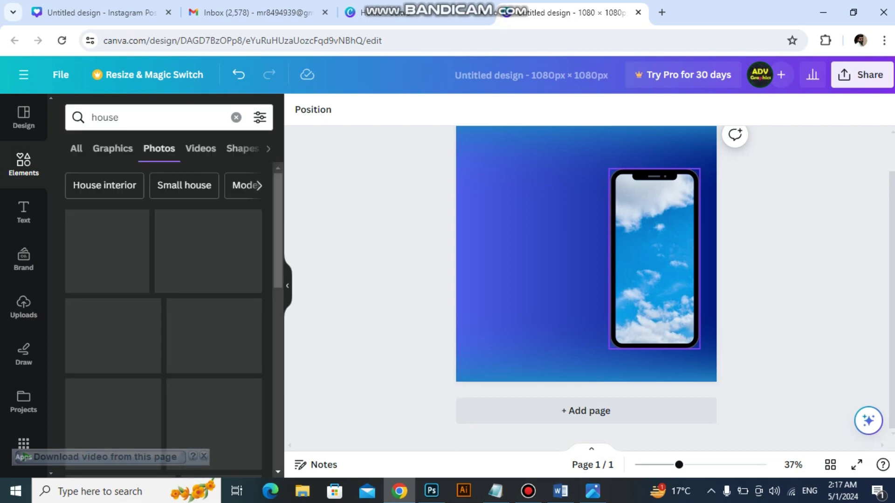
pyautogui.scroll(-4, 163, 321)
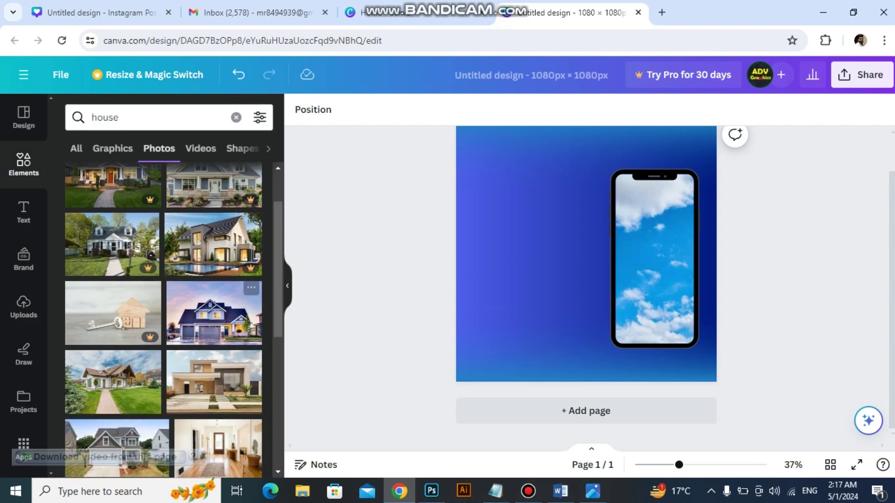
pyautogui.click(76, 149)
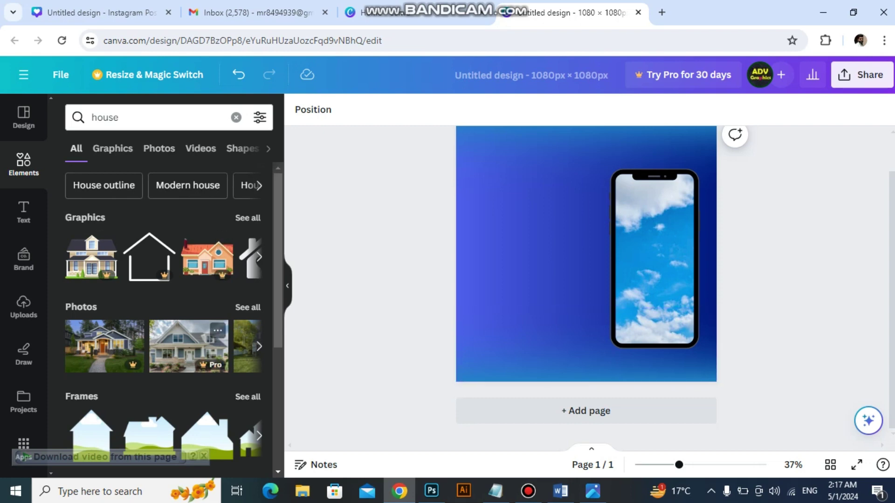
pyautogui.scroll(-2, 207, 368)
pyautogui.scroll(2, 245, 243)
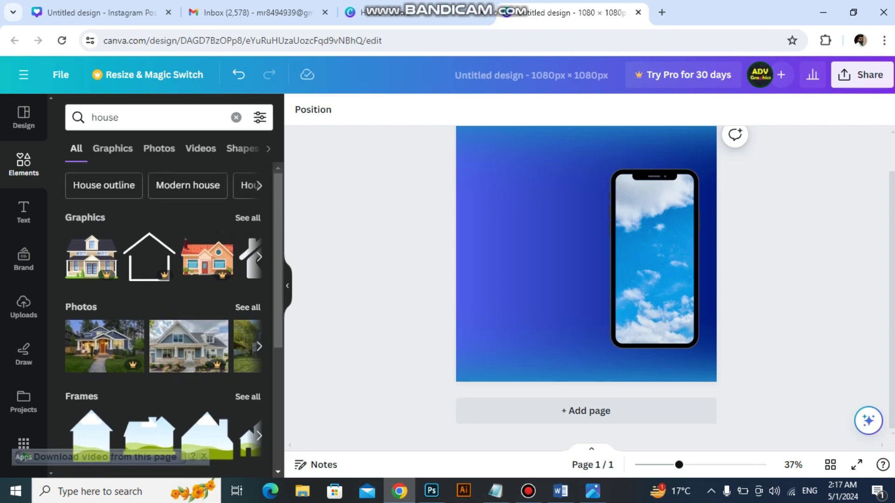
# Step: Try the red-roofed house graphic with the porch over the phone, nudge it slightly right, and delete it
pyautogui.click(247, 218)
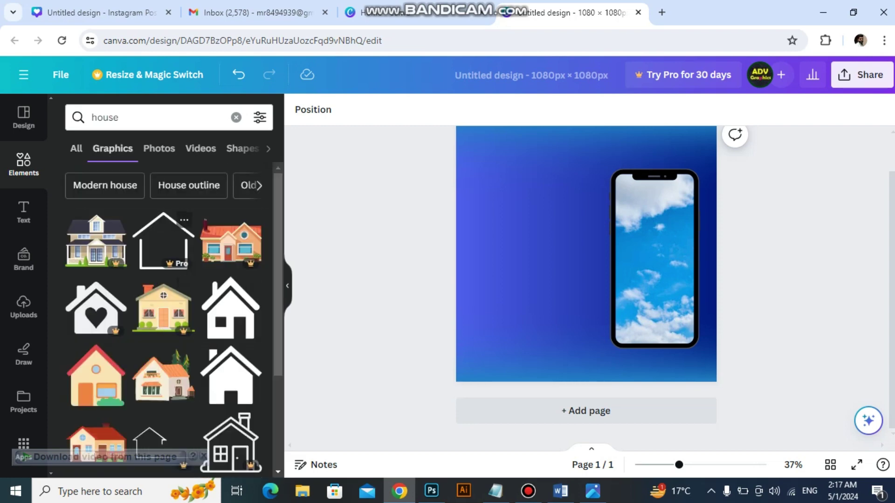
pyautogui.scroll(-3, 163, 310)
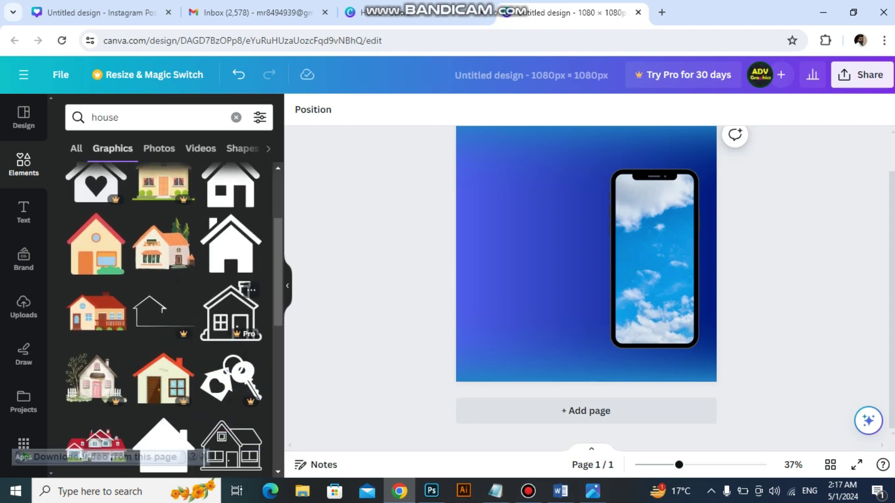
pyautogui.scroll(-2, 231, 354)
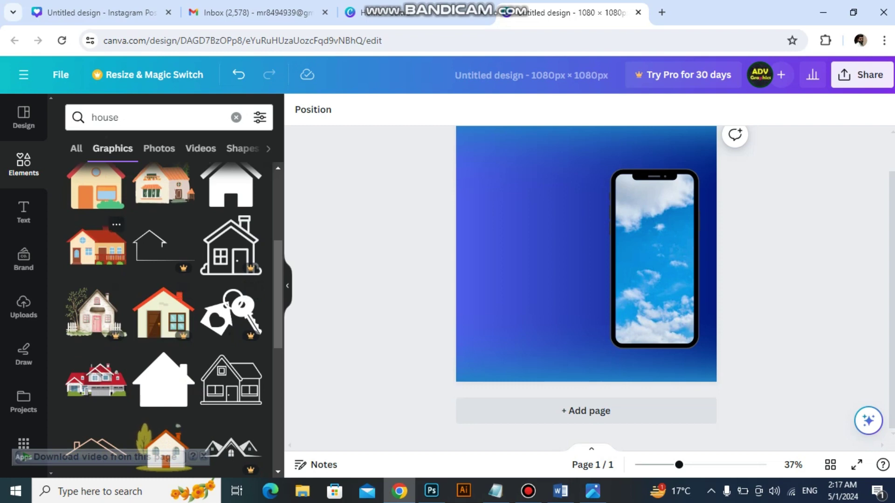
pyautogui.click(97, 246)
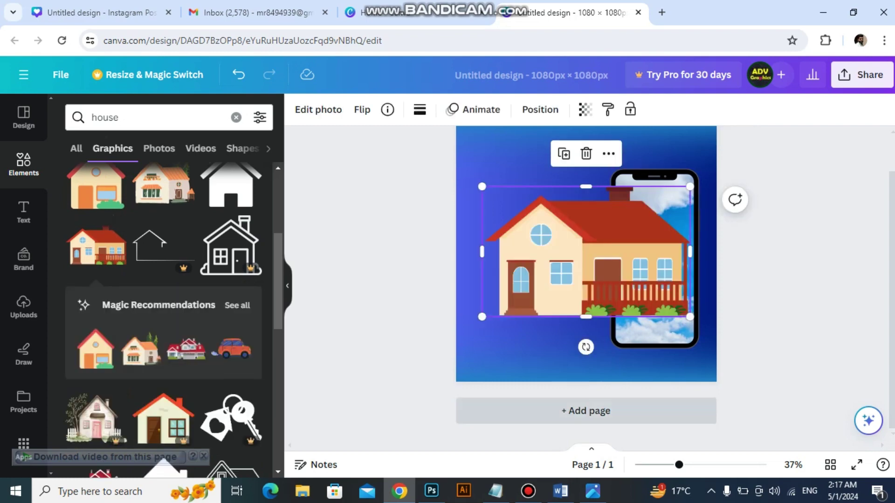
pyautogui.press('Right')
pyautogui.press('Right')
pyautogui.press('Right')
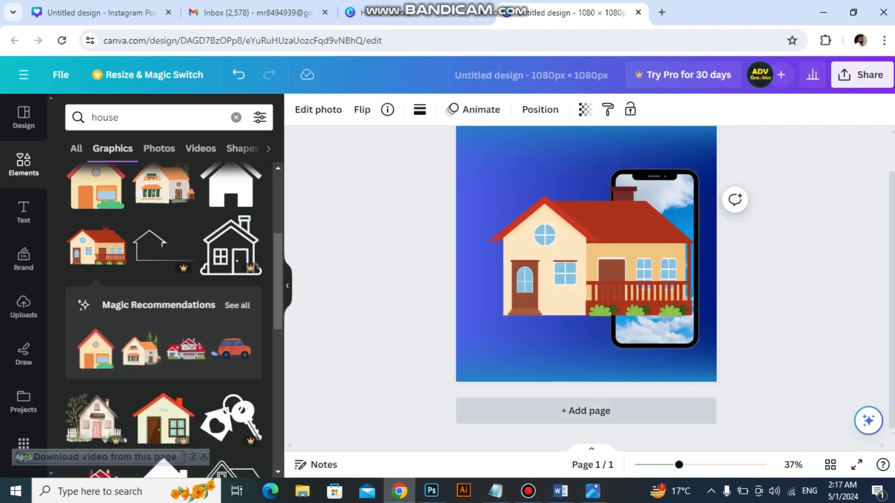
pyautogui.press('Right')
pyautogui.press('Right')
pyautogui.press('Right')
pyautogui.press('Right')
pyautogui.press('Right')
pyautogui.press('Right')
pyautogui.press('Right')
pyautogui.press('Right')
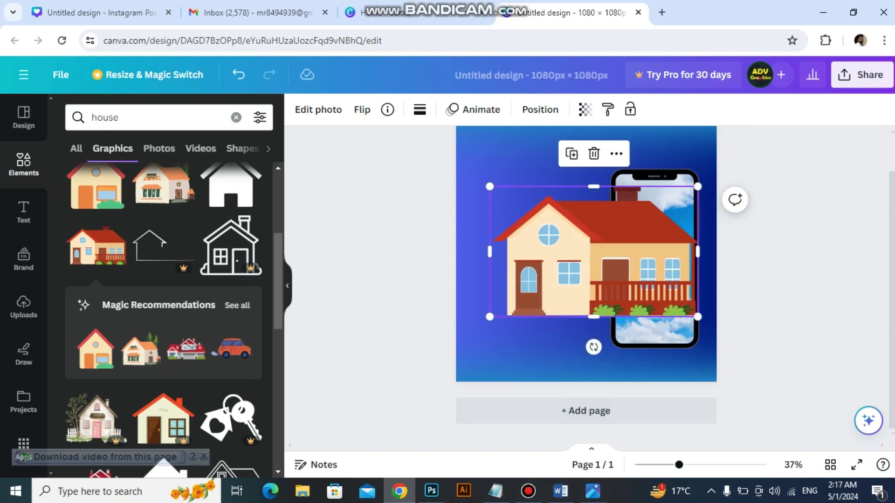
pyautogui.press('Delete')
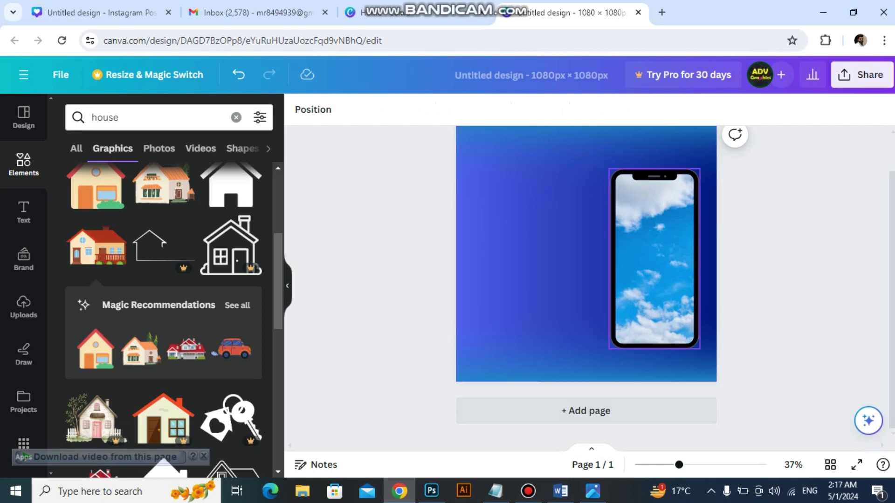
# Step: Copy the white two-storey house cutout from the Instagram Post design and paste it into the 1080 × 1080 px design
pyautogui.click(102, 12)
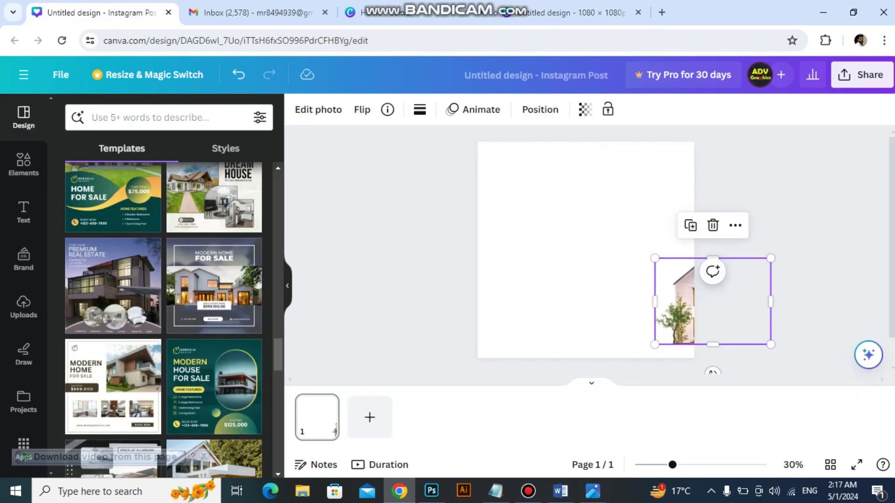
pyautogui.click(373, 13)
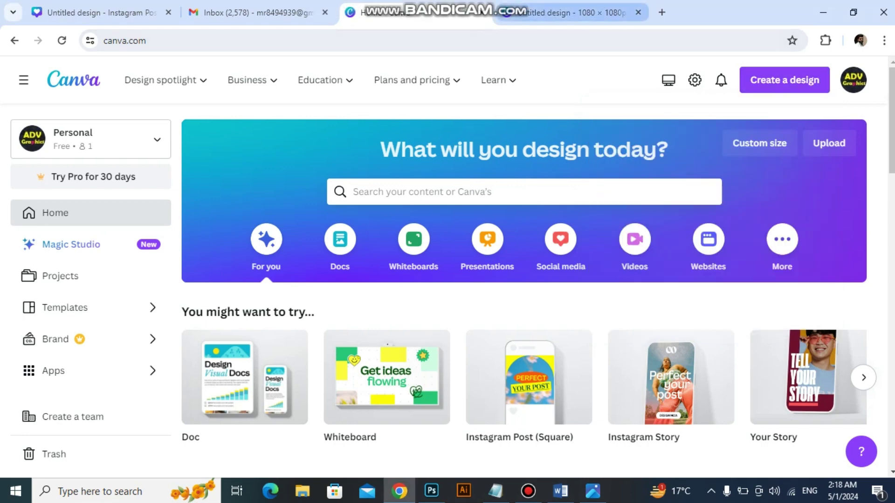
pyautogui.click(566, 13)
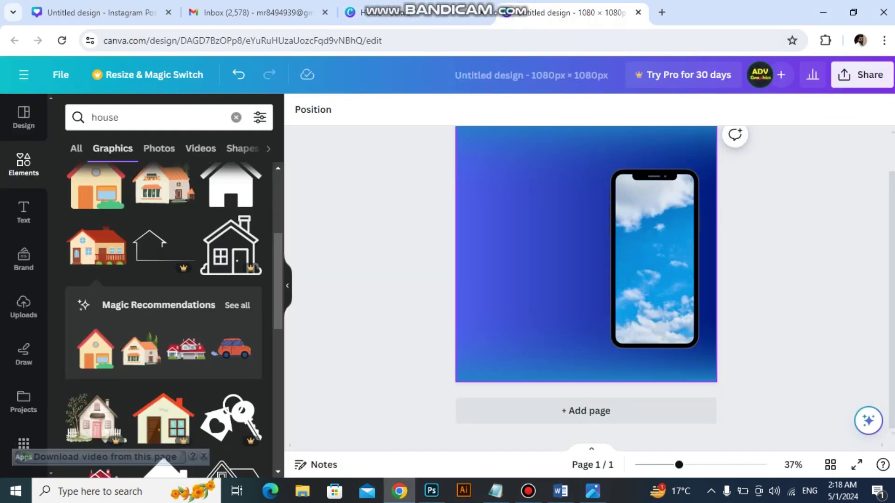
pyautogui.hotkey('ctrl', 'v')
# Step: Enlarge the house cutout and place it over the left part of the phone, with its base above the phone's lower edge
pyautogui.moveTo(700, 313); pyautogui.dragTo(569, 264)
pyautogui.moveTo(538, 316); pyautogui.dragTo(468, 370)
pyautogui.moveTo(625, 293); pyautogui.dragTo(630, 270)
pyautogui.moveTo(567, 282); pyautogui.dragTo(536, 285)
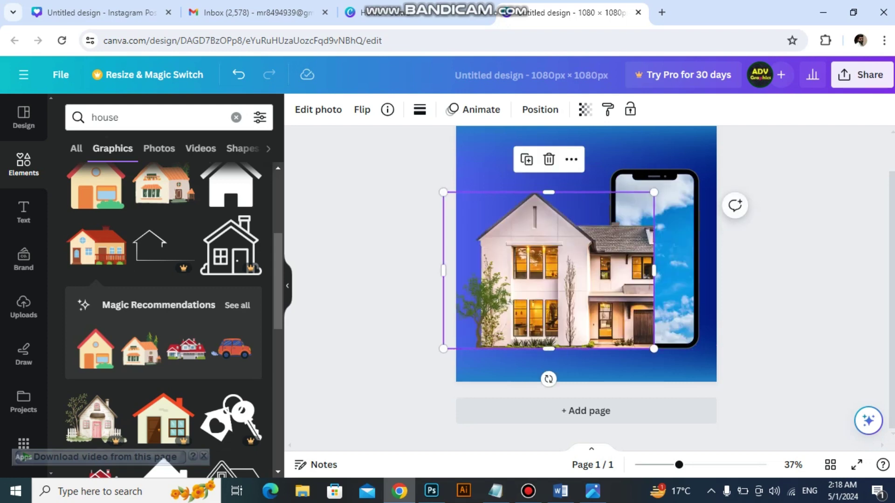
pyautogui.moveTo(536, 286)
pyautogui.mouseDown()
pyautogui.moveTo(528, 273)
pyautogui.moveTo(536, 265)
pyautogui.moveTo(549, 274)
pyautogui.moveTo(536, 275)
pyautogui.mouseUp()
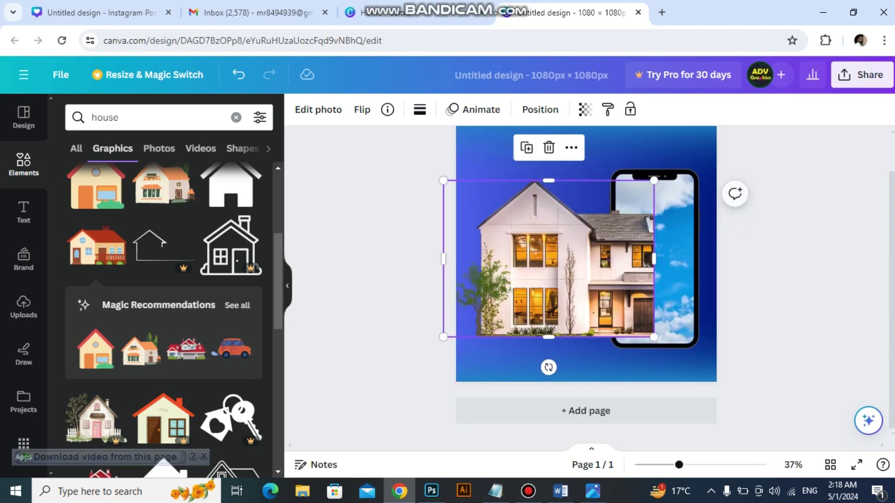
# Step: Shift the house to the right until its cut right side reaches the inner right edge of the phone screen
pyautogui.press('Right')
pyautogui.press('Right')
pyautogui.press('Right')
pyautogui.press('Right')
pyautogui.press('Right')
pyautogui.press('Right')
pyautogui.press('Right')
pyautogui.press('Right')
pyautogui.press('Right')
pyautogui.press('Right')
pyautogui.press('Right')
pyautogui.press('Right')
pyautogui.press('Right')
pyautogui.press('Right')
pyautogui.press('Right')
pyautogui.press('Right')
pyautogui.press('Right')
pyautogui.press('Right')
pyautogui.press('Right')
pyautogui.press('Right')
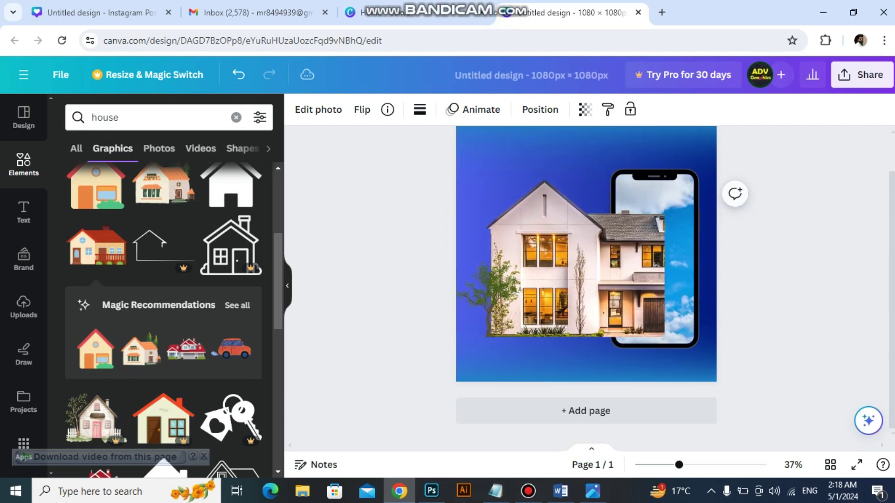
pyautogui.moveTo(551, 275); pyautogui.dragTo(567, 275)
pyautogui.press('Right')
pyautogui.press('Right')
pyautogui.press('Right')
pyautogui.press('Right')
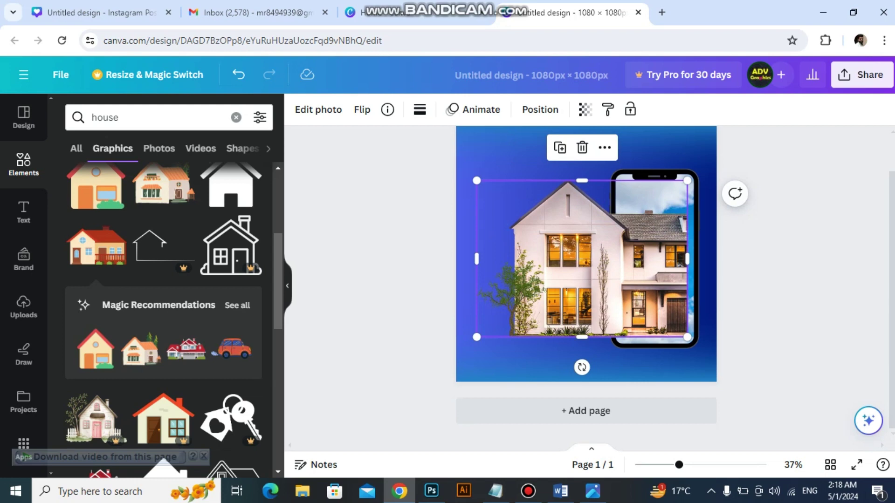
pyautogui.press('Right')
pyautogui.press('Right')
pyautogui.press('Right')
pyautogui.press('Right')
pyautogui.press('Right')
pyautogui.press('Right')
pyautogui.press('Right')
pyautogui.press('Right')
pyautogui.press('Right')
pyautogui.press('Right')
pyautogui.press('Right')
pyautogui.press('Right')
pyautogui.press('Right')
pyautogui.press('Right')
pyautogui.press('Right')
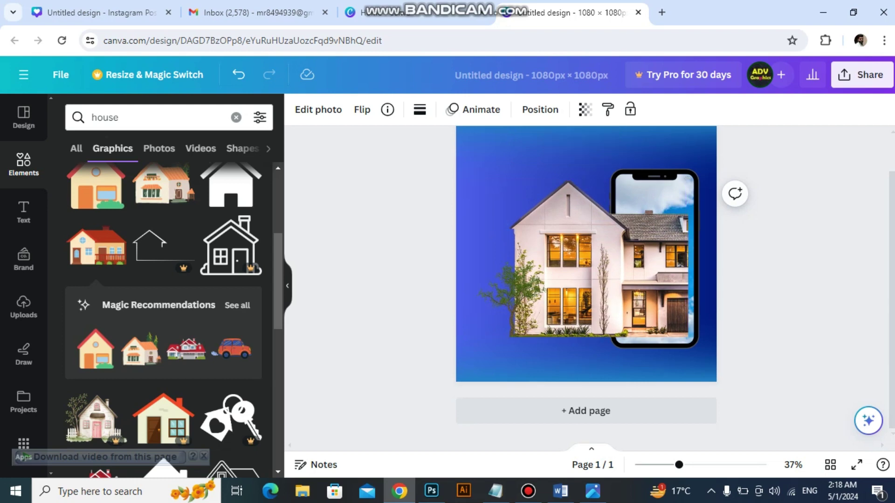
pyautogui.moveTo(572, 275); pyautogui.dragTo(574, 275)
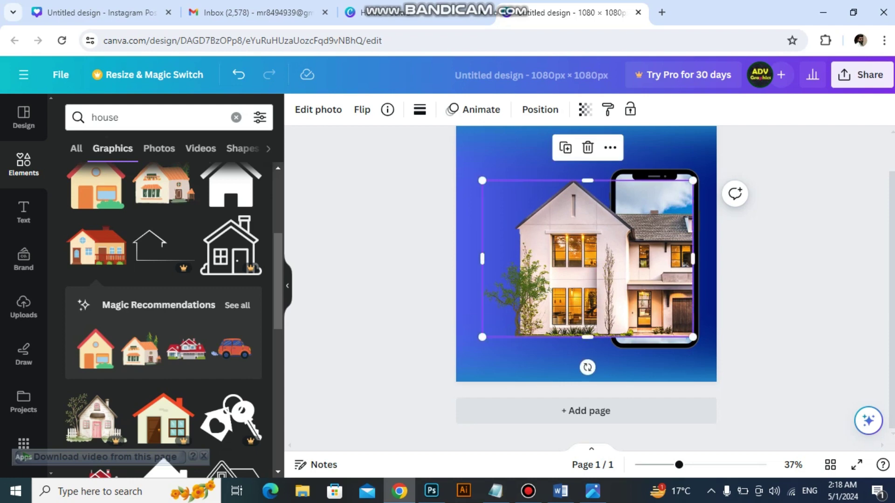
# Step: Raise the house slightly and fine-tune its right side against the phone's inner right edge
pyautogui.press('Up')
pyautogui.press('Up')
pyautogui.press('Up')
pyautogui.press('Up')
pyautogui.press('Up')
pyautogui.press('Up')
pyautogui.press('Up')
pyautogui.press('Up')
pyautogui.press('Up')
pyautogui.press('Up')
pyautogui.press('Up')
pyautogui.press('Up')
pyautogui.press('Up')
pyautogui.press('Up')
pyautogui.press('Up')
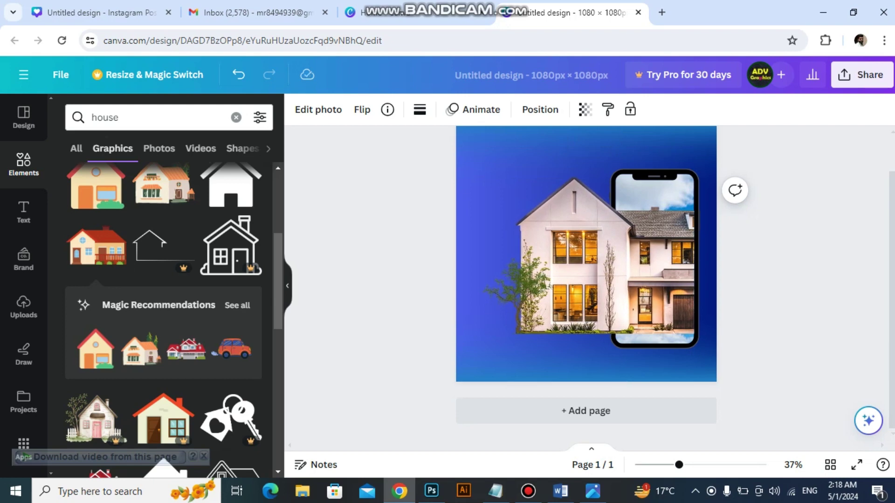
pyautogui.press('Right')
pyautogui.press('Right')
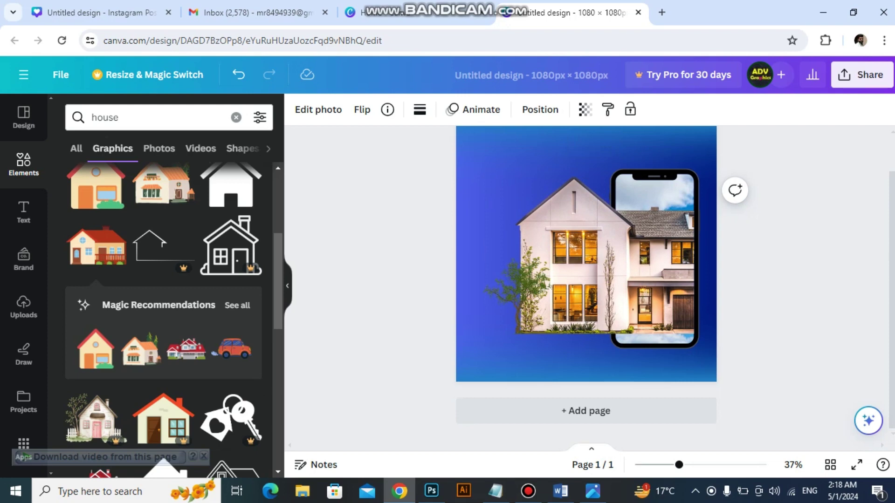
pyautogui.press('Right')
pyautogui.press('Right')
pyautogui.press('Right')
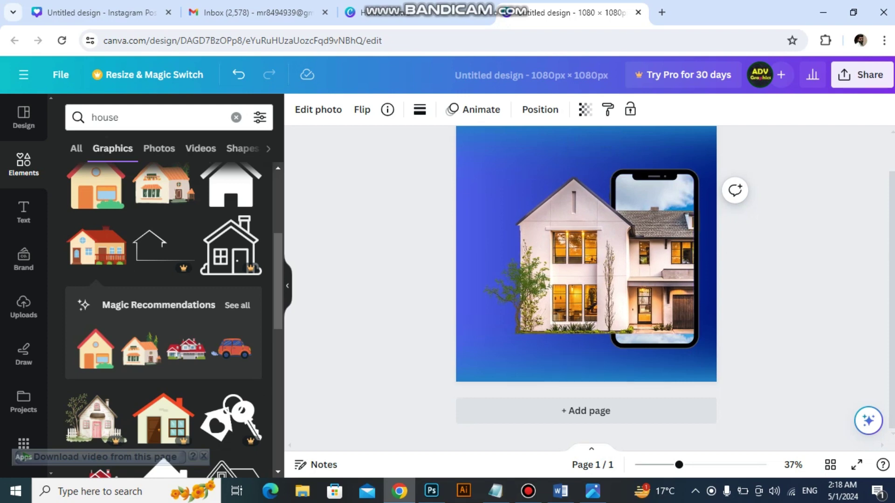
pyautogui.click(575, 272)
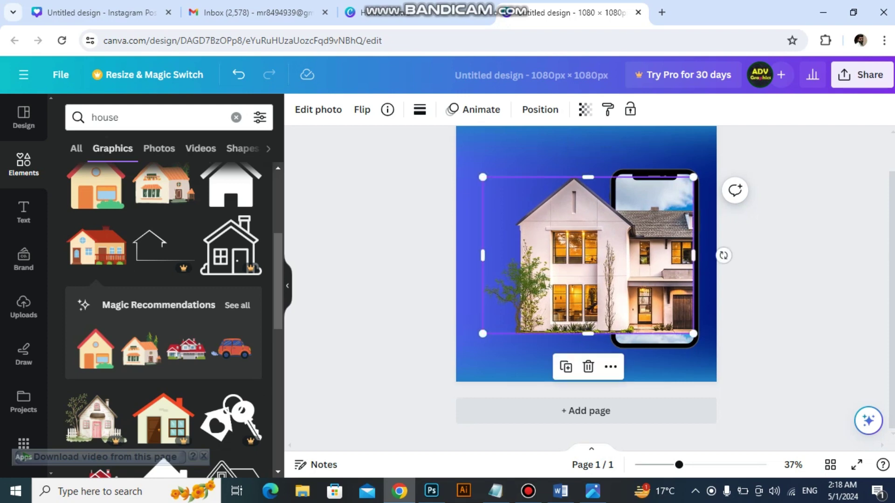
pyautogui.press('Right')
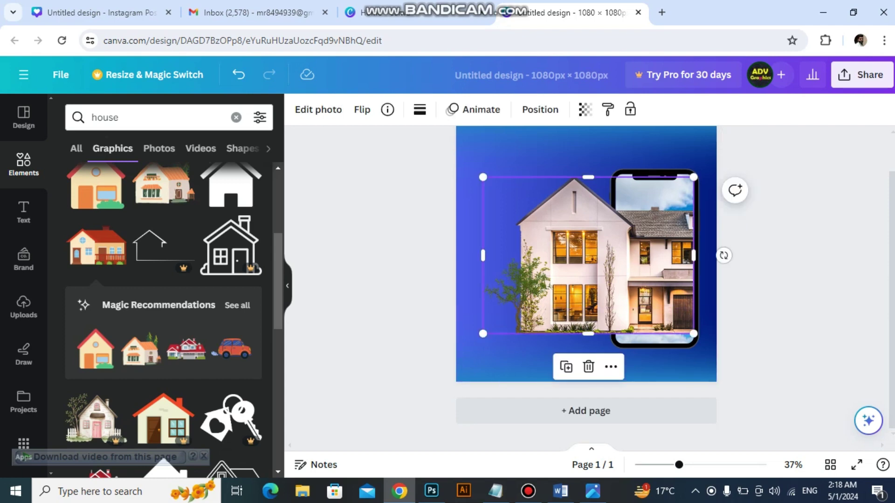
# Step: Scale the house down from its lower-left corner and lower it so a strip of sky shows beneath it in the phone
pyautogui.moveTo(483, 334); pyautogui.dragTo(518, 308)
pyautogui.press('Down')
pyautogui.press('Down')
pyautogui.press('Down')
pyautogui.press('Down')
pyautogui.press('Down')
pyautogui.press('Down')
pyautogui.press('Down')
pyautogui.press('Down')
pyautogui.press('Down')
pyautogui.press('Down')
pyautogui.press('Down')
pyautogui.press('Down')
pyautogui.press('Down')
pyautogui.press('Down')
pyautogui.press('Down')
pyautogui.press('Down')
pyautogui.press('Down')
pyautogui.press('Down')
pyautogui.press('Down')
pyautogui.press('Down')
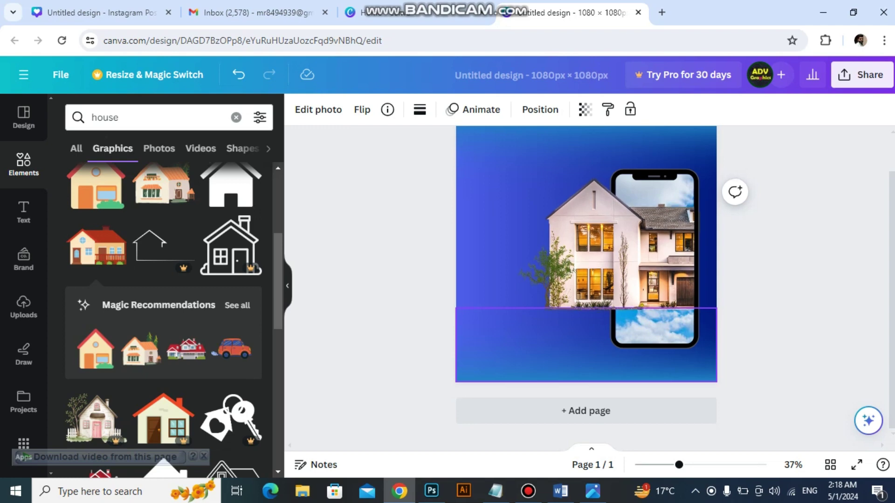
pyautogui.moveTo(606, 251); pyautogui.dragTo(606, 257)
pyautogui.press('Left')
pyautogui.press('Left')
pyautogui.press('Left')
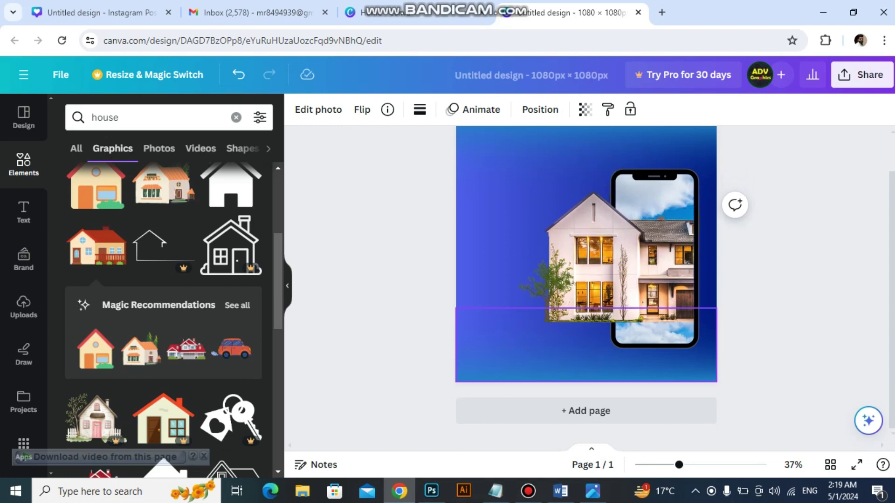
pyautogui.moveTo(606, 258); pyautogui.dragTo(606, 257)
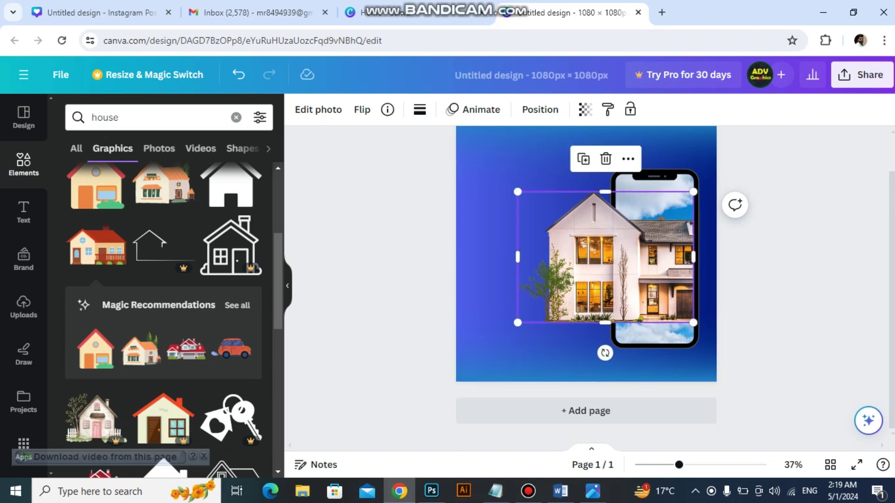
pyautogui.press('Escape')
pyautogui.scroll(1, 586, 275)
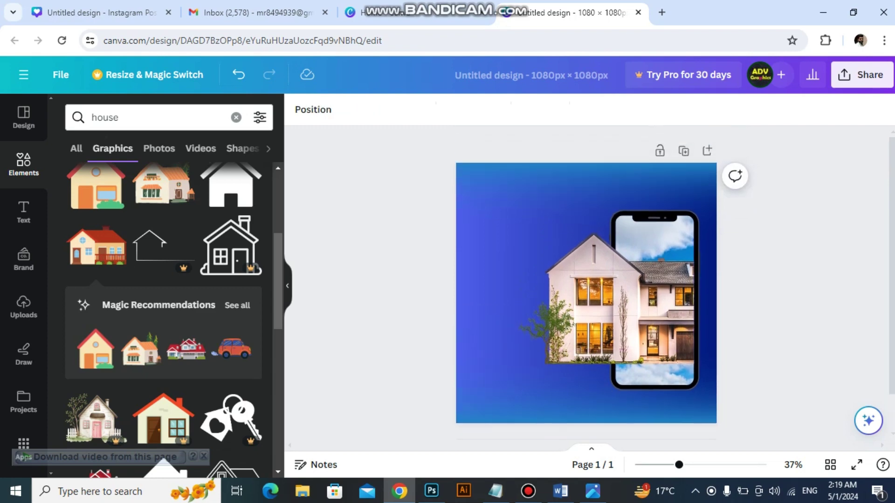
pyautogui.click(606, 298)
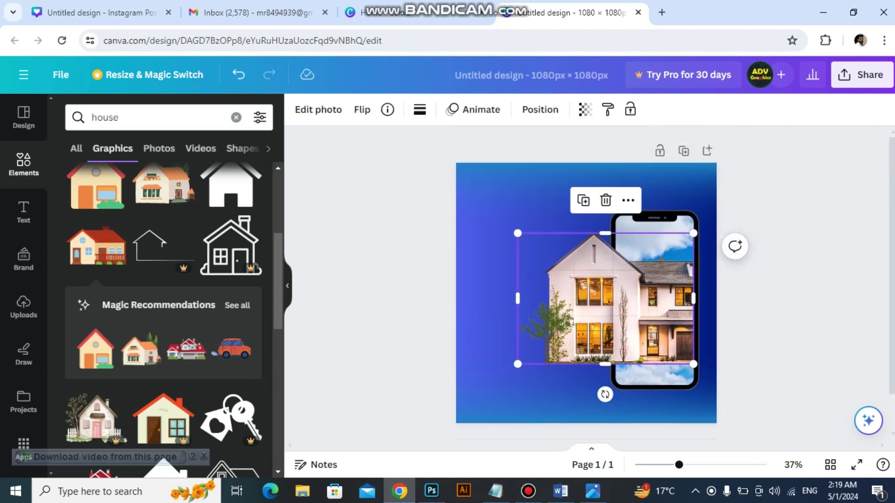
pyautogui.press('Escape')
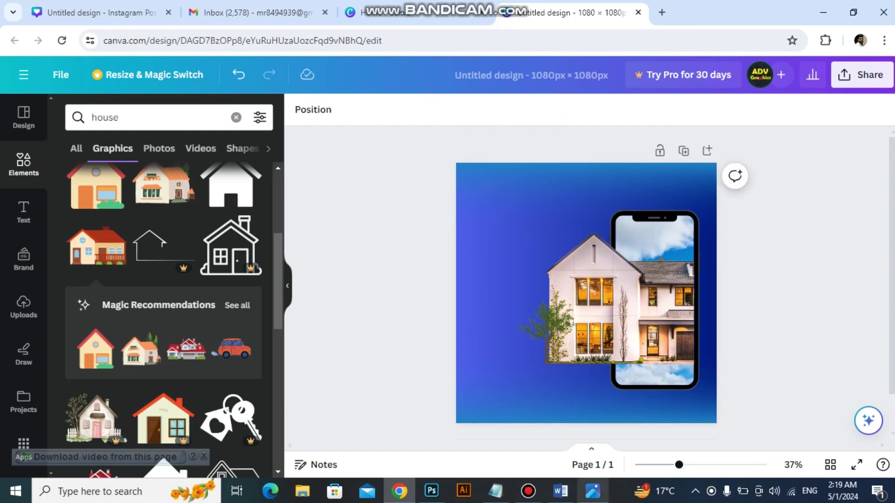
# Step: Check the reference image again, then search the graphics for "clouds" and look through the results
pyautogui.click(592, 491)
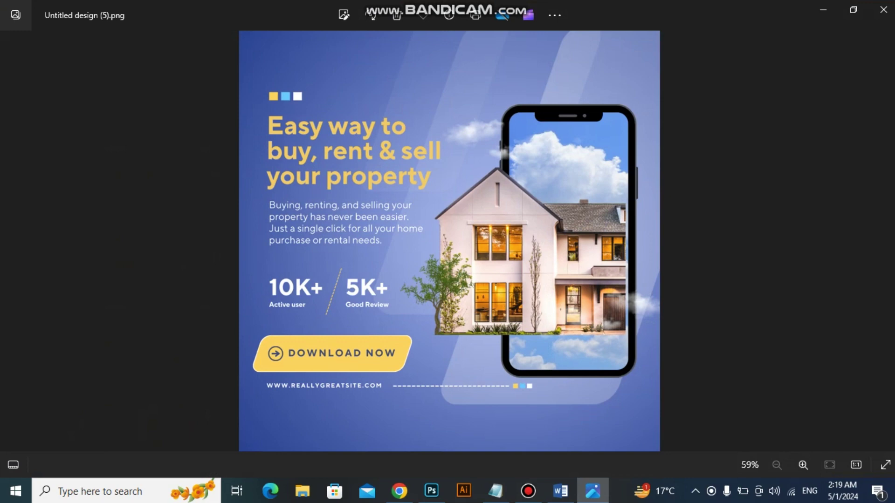
pyautogui.hotkey('alt', 'Tab')
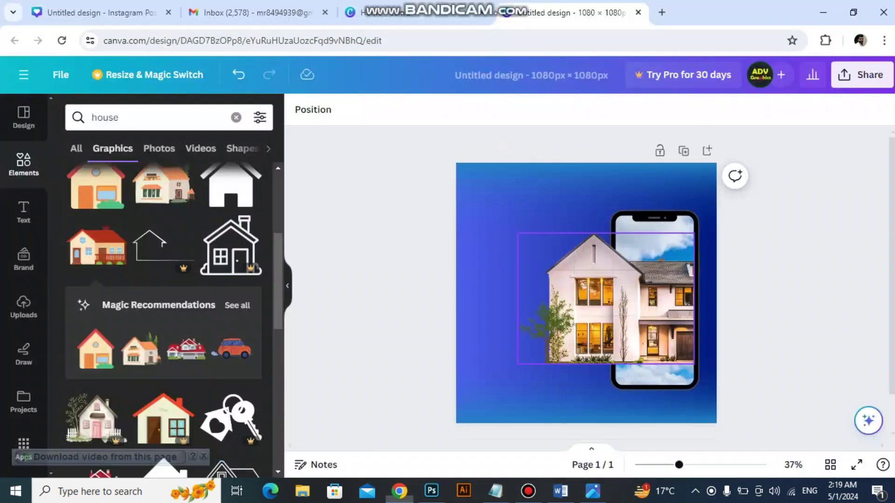
pyautogui.click(118, 117)
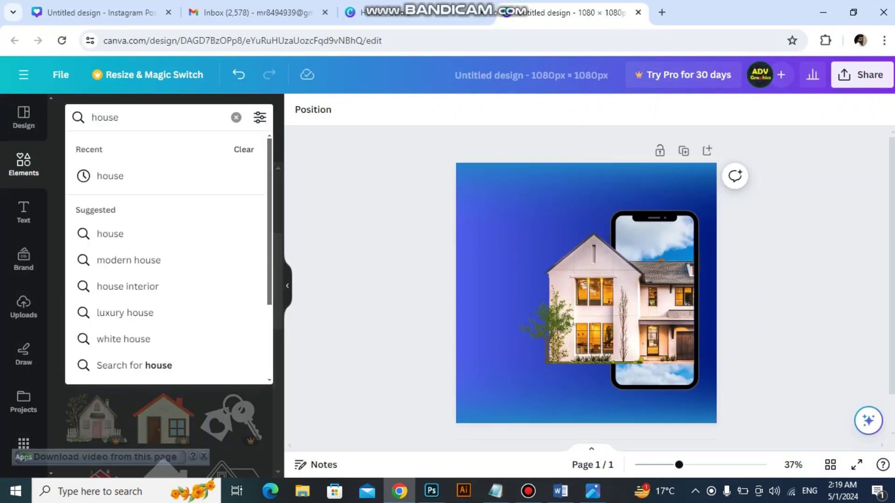
pyautogui.hotkey('ctrl', 'a')
pyautogui.write('clouds')
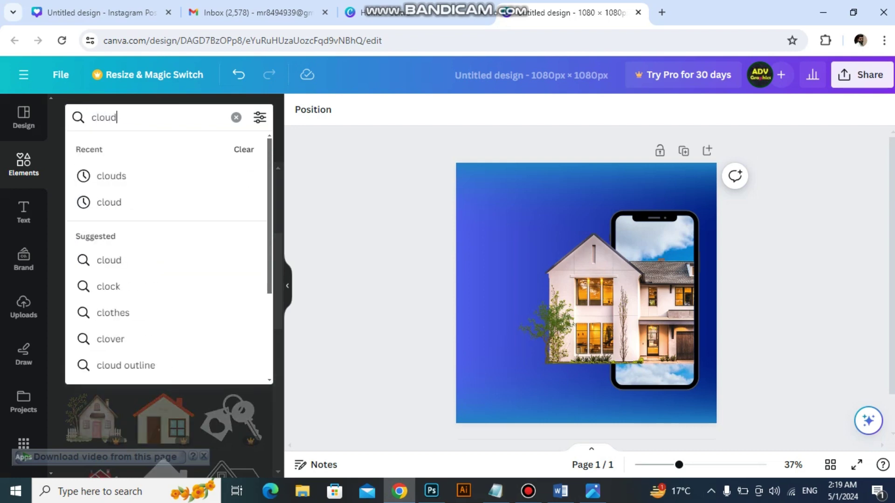
pyautogui.press('Return')
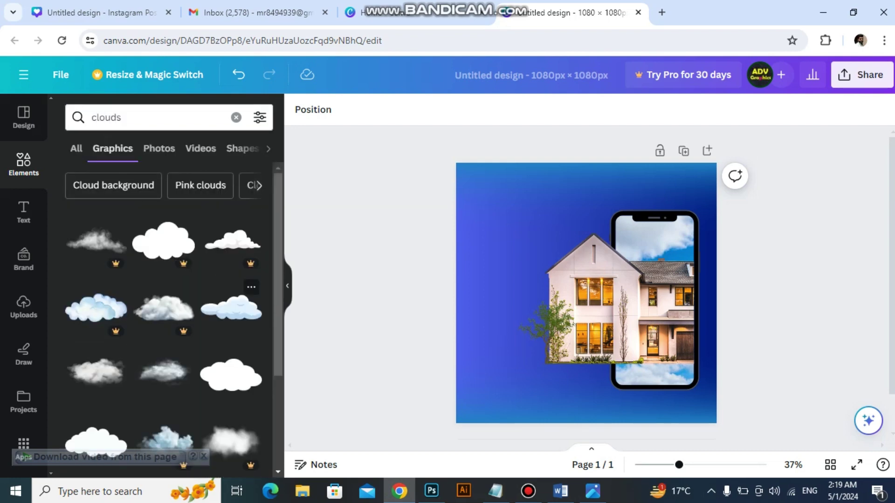
pyautogui.scroll(-2, 186, 326)
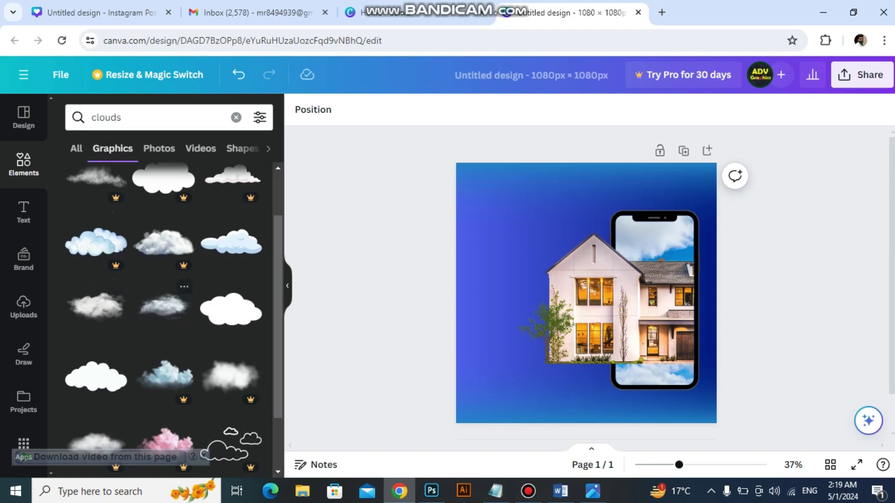
pyautogui.scroll(-1, 174, 317)
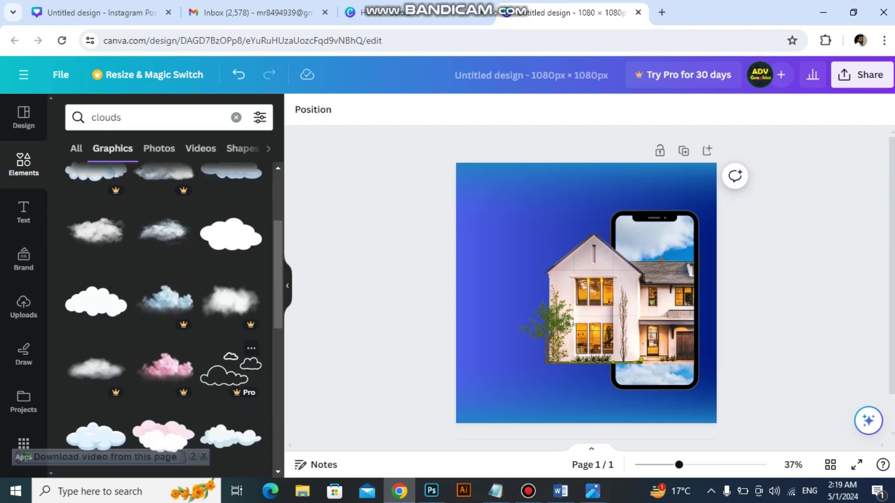
# Step: Try the thin wispy cloud graphic above the house roof and delete it
pyautogui.click(163, 296)
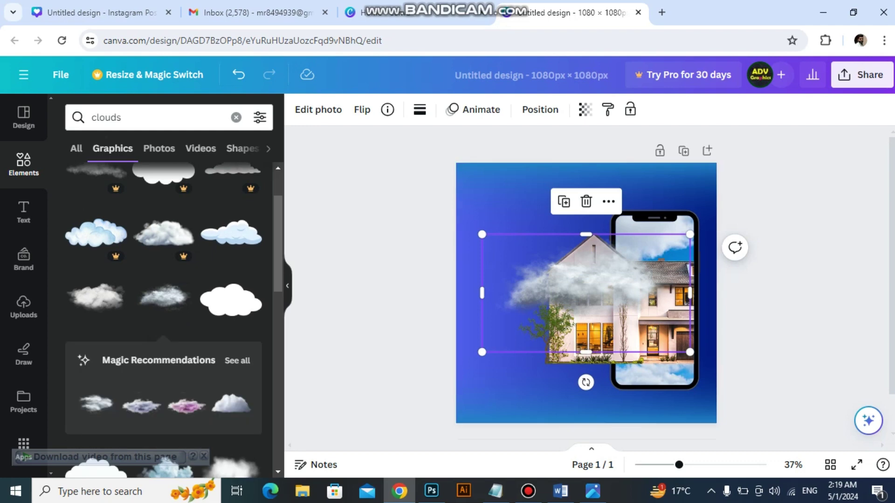
pyautogui.moveTo(584, 292); pyautogui.dragTo(551, 236)
pyautogui.press('Delete')
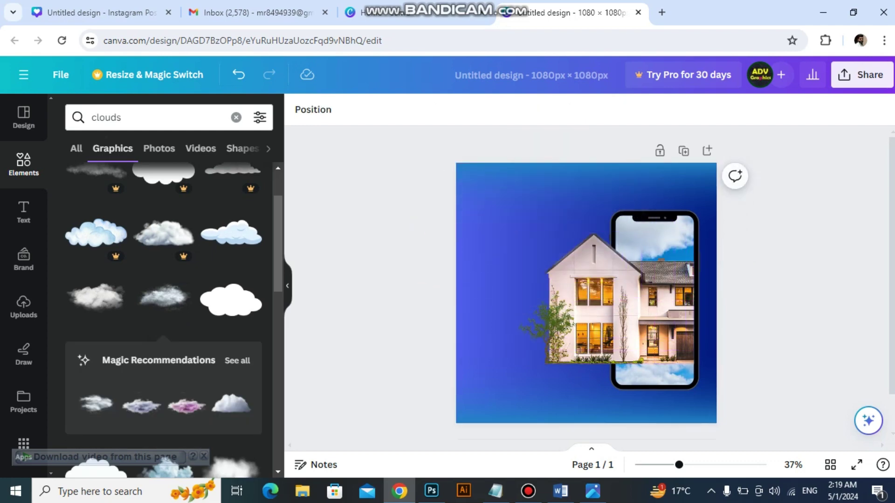
# Step: Add the dense fluffy white cloud graphic, shrink it, and place two small copies at the phone's upper-left corner
pyautogui.hotkey('ctrl', 'z')
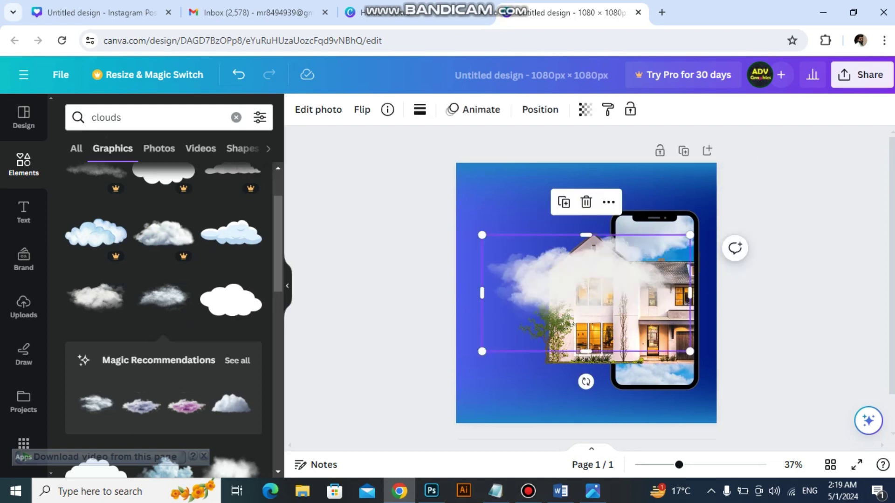
pyautogui.moveTo(460, 189); pyautogui.dragTo(546, 237)
pyautogui.moveTo(606, 271); pyautogui.dragTo(586, 223)
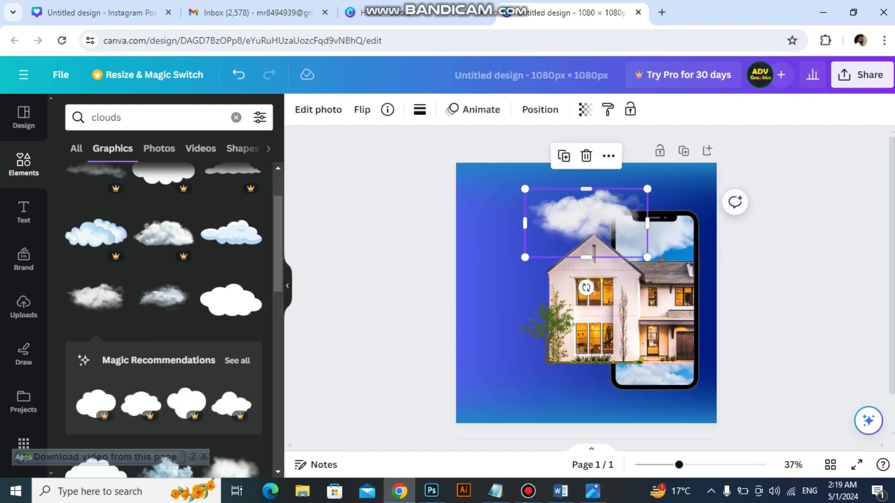
pyautogui.moveTo(525, 189); pyautogui.dragTo(634, 245)
pyautogui.click(595, 222)
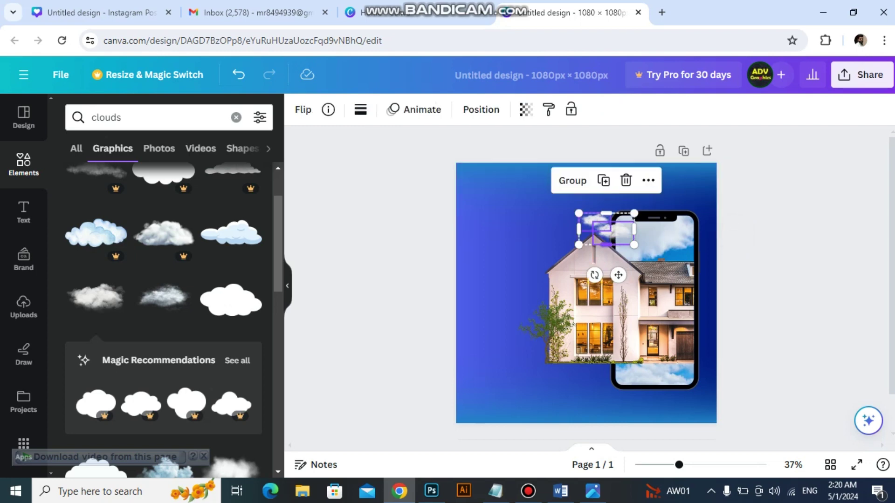
# Step: Adjust the height of both selected clouds together above the house's roof peak
pyautogui.press('Up')
pyautogui.press('Up')
pyautogui.press('Up')
pyautogui.press('Up')
pyautogui.press('Up')
pyautogui.press('Up')
pyautogui.press('Up')
pyautogui.press('Up')
pyautogui.press('Up')
pyautogui.press('Up')
pyautogui.press('Up')
pyautogui.press('Up')
pyautogui.press('Up')
pyautogui.press('Up')
pyautogui.press('Up')
pyautogui.press('Down')
pyautogui.press('Down')
pyautogui.press('Down')
pyautogui.press('Down')
pyautogui.press('Down')
pyautogui.press('Down')
pyautogui.press('Down')
pyautogui.press('Down')
pyautogui.press('Down')
pyautogui.press('Down')
pyautogui.press('Down')
pyautogui.press('Down')
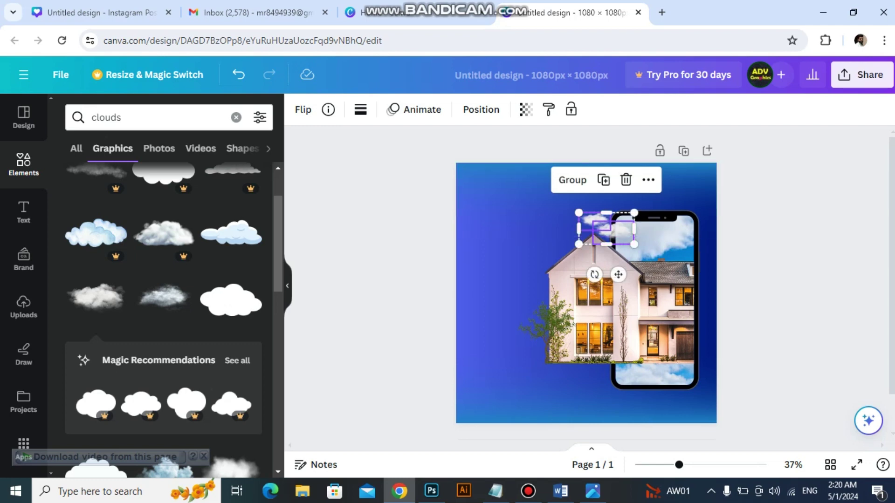
# Step: Select only the upper-left cloud and nudge it slightly down and right, closer to the second cloud
pyautogui.press('Escape')
pyautogui.click(594, 219)
pyautogui.press('Escape')
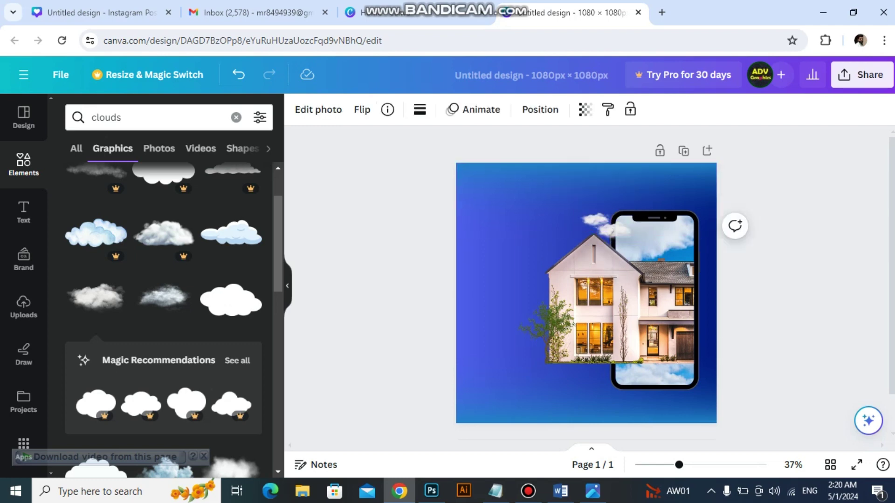
pyautogui.press('Down')
pyautogui.press('Down')
pyautogui.press('Down')
pyautogui.press('Down')
pyautogui.press('Down')
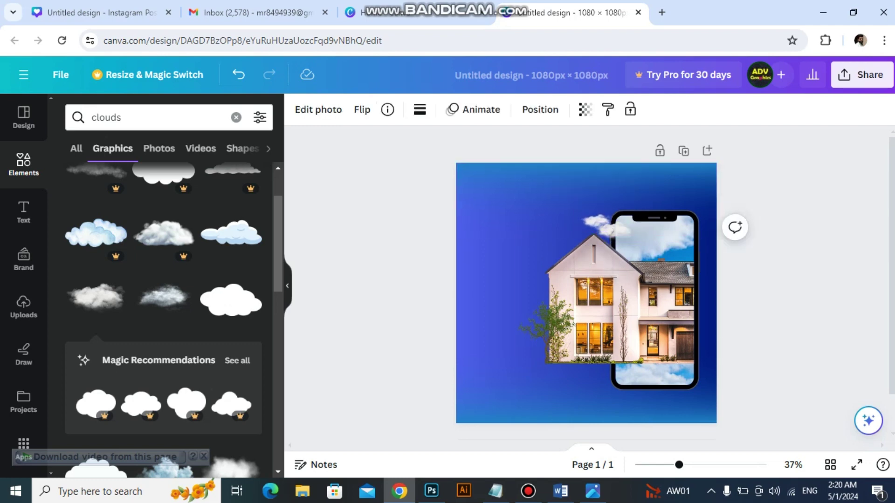
# Step: Place a copy of the small fluffy cloud over the phone's lower-right edge, beside the garage
pyautogui.click(596, 222)
pyautogui.press('Escape')
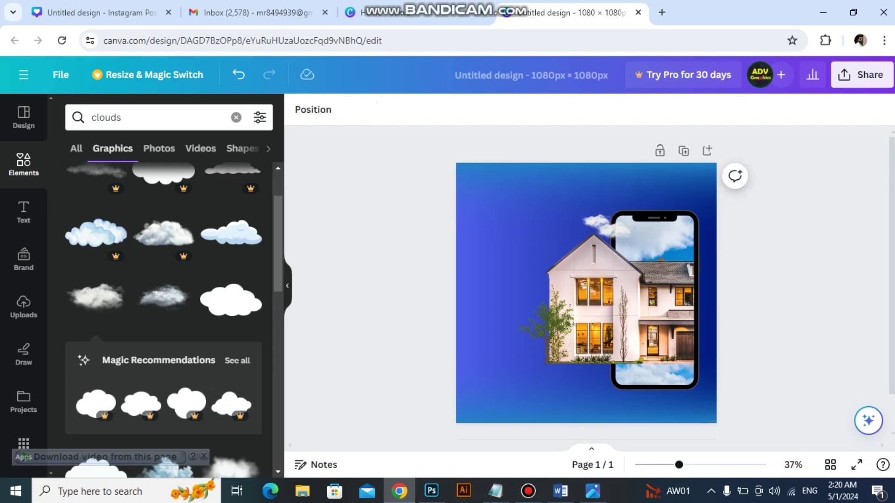
pyautogui.click(600, 229)
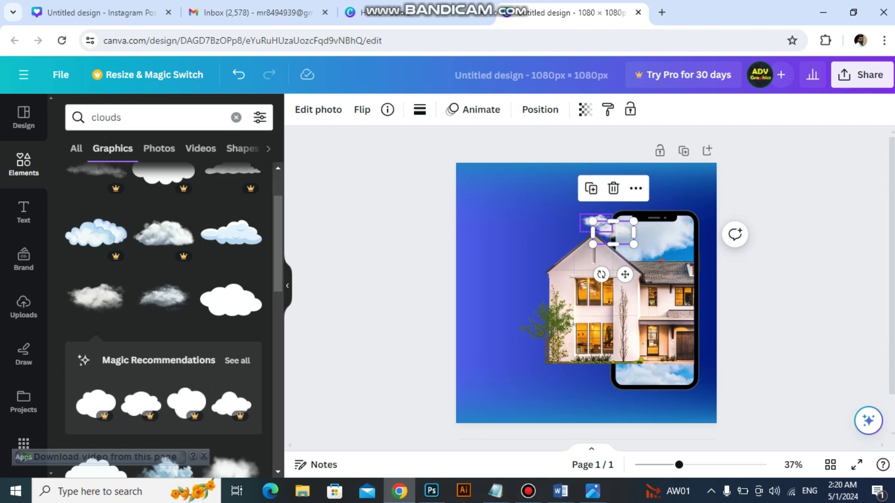
pyautogui.press('Escape')
pyautogui.click(597, 224)
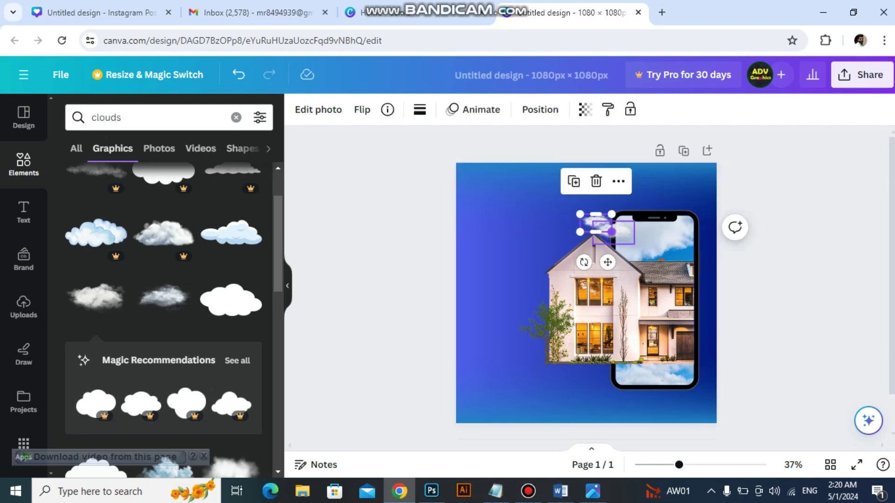
pyautogui.click(612, 233)
pyautogui.moveTo(612, 233); pyautogui.dragTo(696, 361)
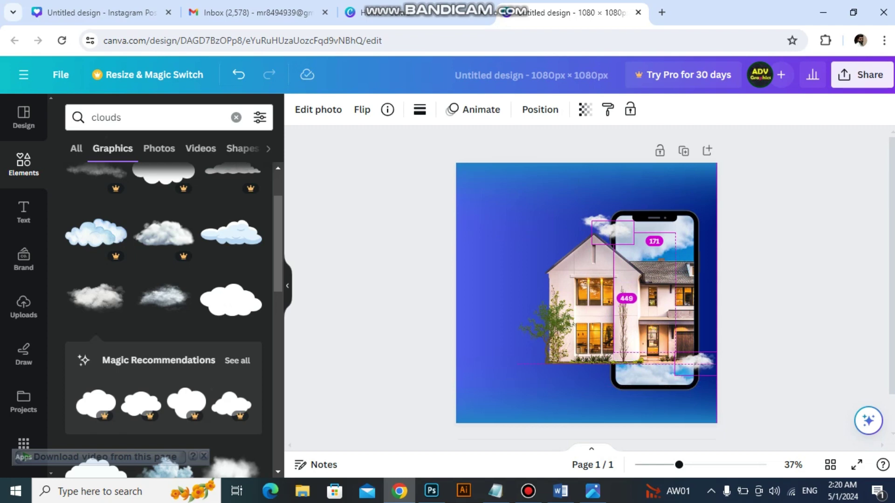
pyautogui.moveTo(696, 364); pyautogui.dragTo(699, 351)
# Step: Compare the garage-side cloud with the reference image, enlarge it slightly in place and set its transparency to 73
pyautogui.click(593, 491)
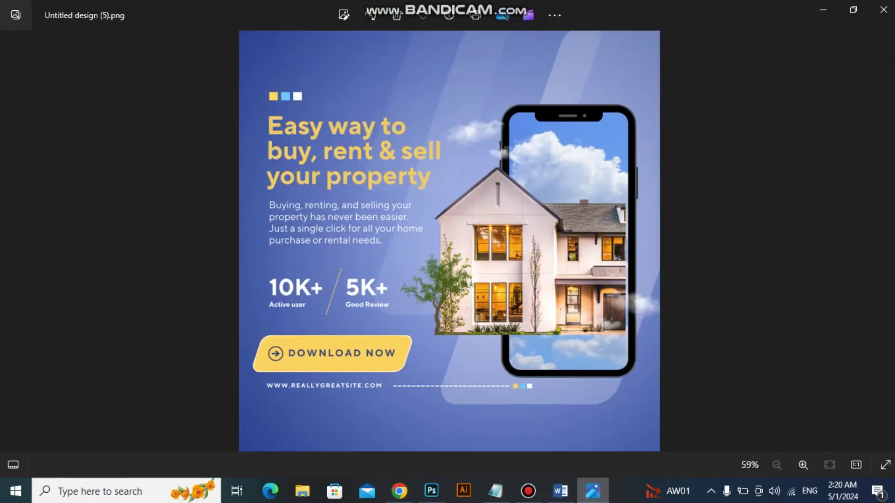
pyautogui.hotkey('alt', 'Tab')
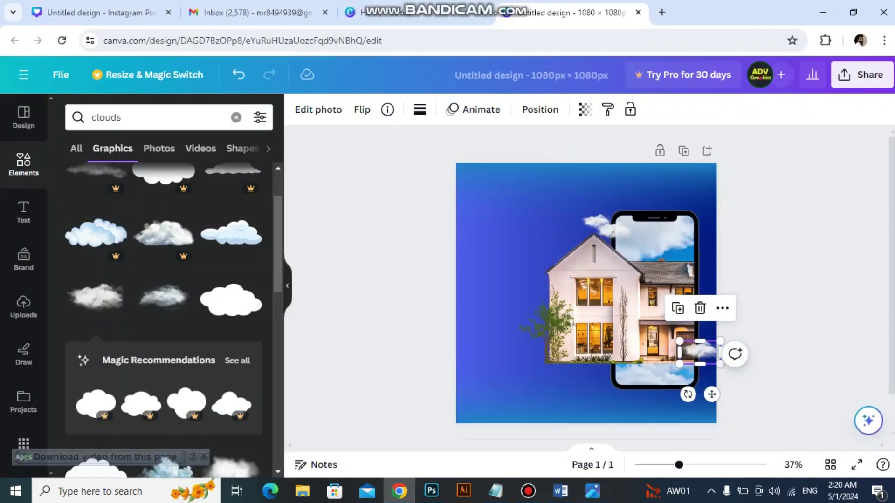
pyautogui.moveTo(699, 353)
pyautogui.mouseDown()
pyautogui.moveTo(725, 371)
pyautogui.moveTo(694, 349)
pyautogui.mouseUp()
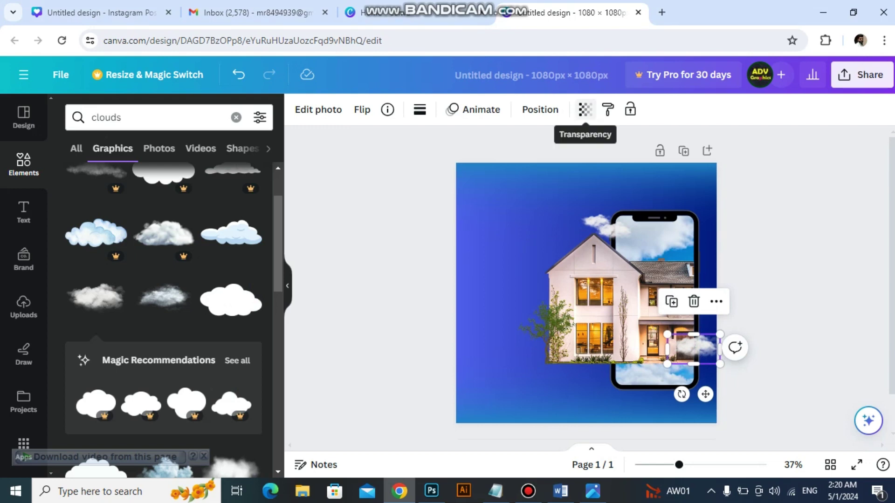
pyautogui.click(585, 109)
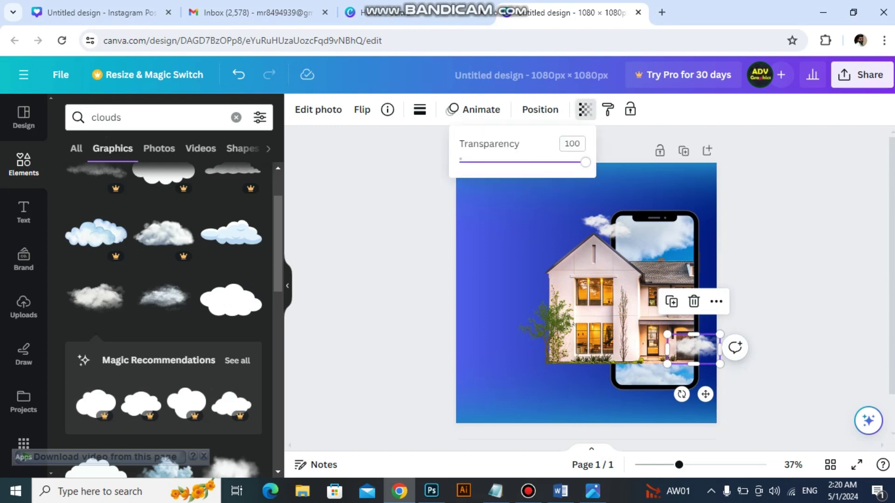
pyautogui.moveTo(586, 161); pyautogui.dragTo(552, 162)
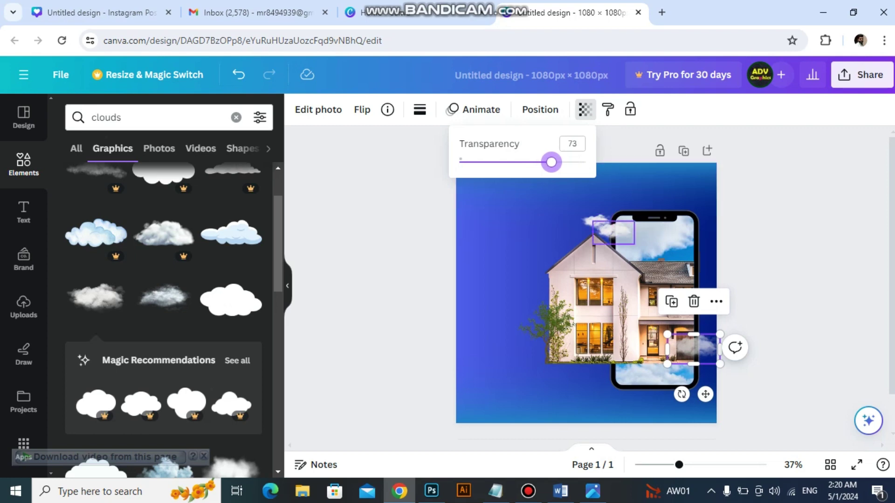
# Step: Enlarge the two clouds above the roof together to about 278 × 155 and set their transparency to 80
pyautogui.click(602, 229)
pyautogui.keyDown('shift'); pyautogui.click(597, 223); pyautogui.keyUp('shift')
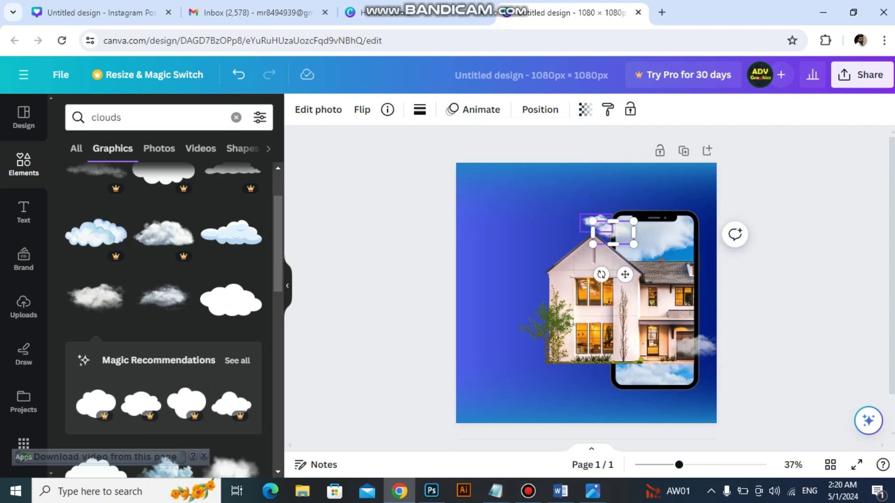
pyautogui.moveTo(580, 214); pyautogui.dragTo(567, 206)
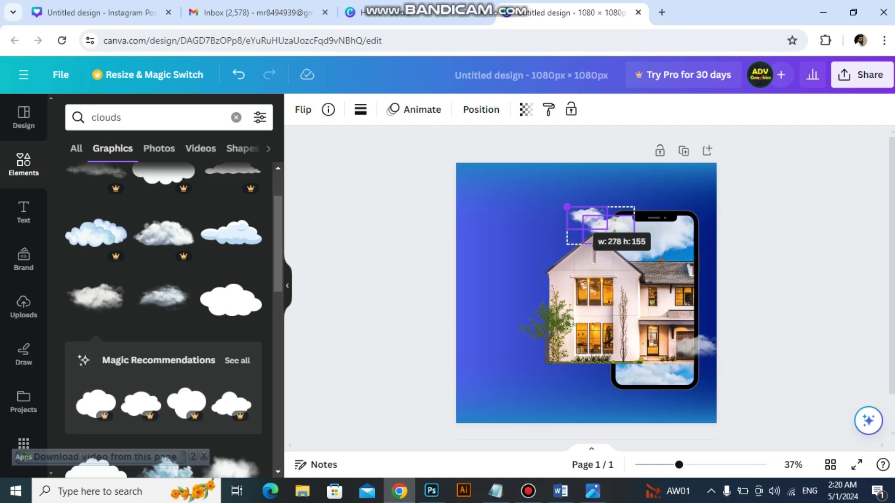
pyautogui.click(526, 109)
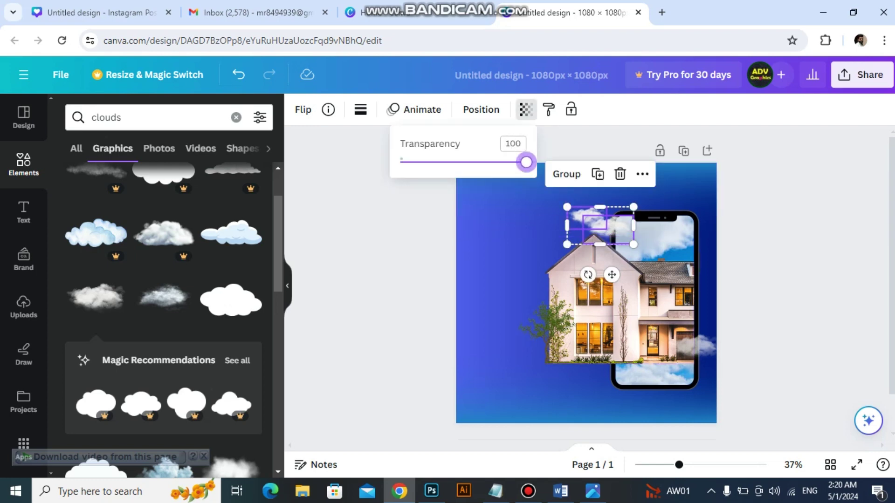
pyautogui.moveTo(526, 162); pyautogui.dragTo(501, 162)
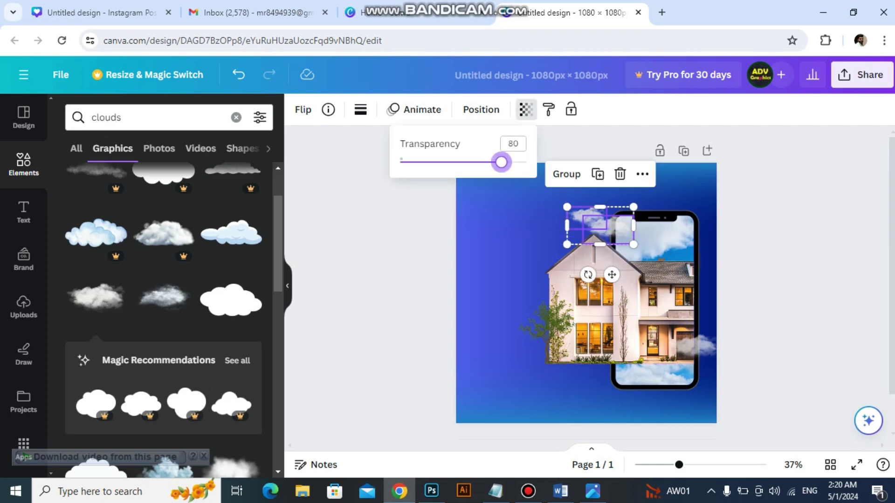
pyautogui.press('Escape')
pyautogui.press('Escape')
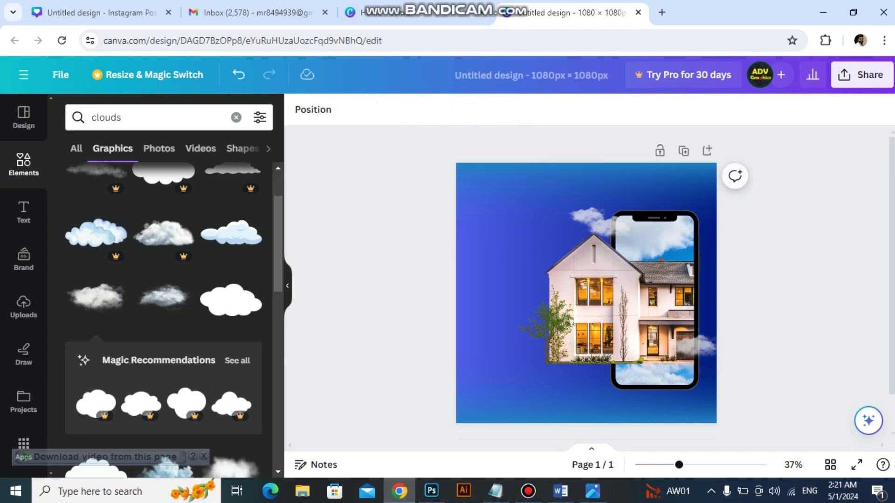
# Step: Check the reference image and copy the headline "Easy way to buy, rent & sell your property" from the Notepad notes
pyautogui.scroll(-1, 586, 293)
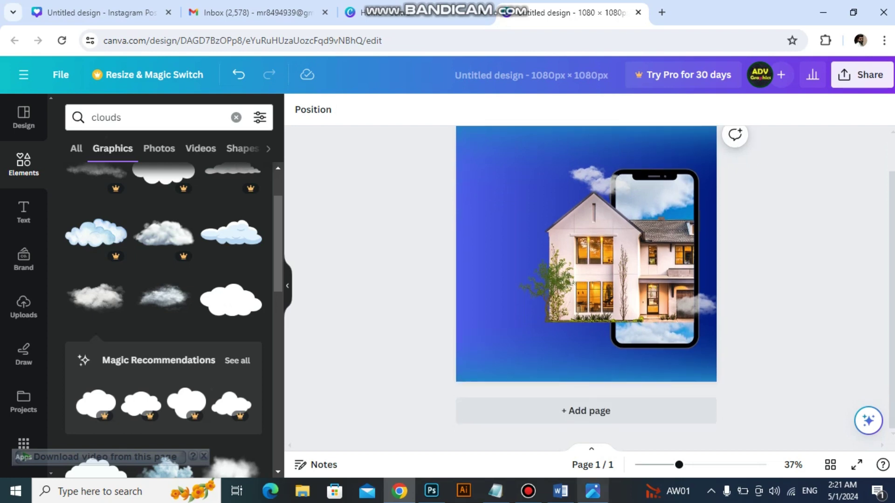
pyautogui.click(592, 491)
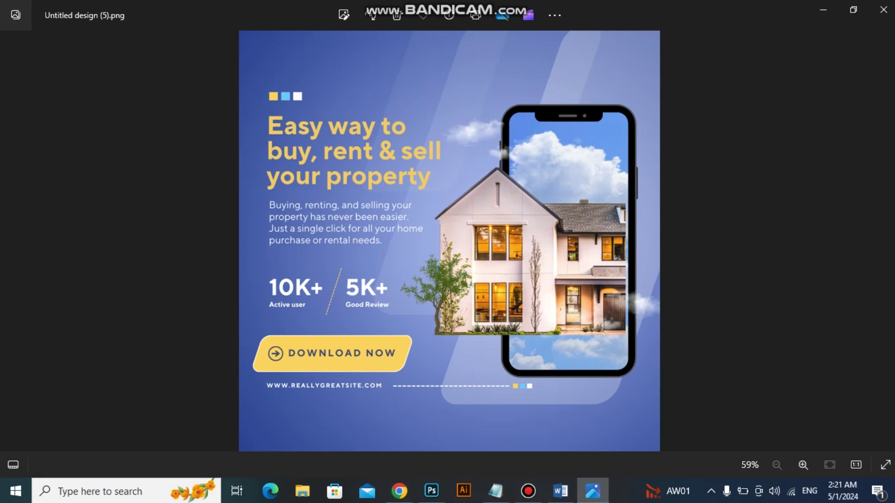
pyautogui.hotkey('alt', 'Tab')
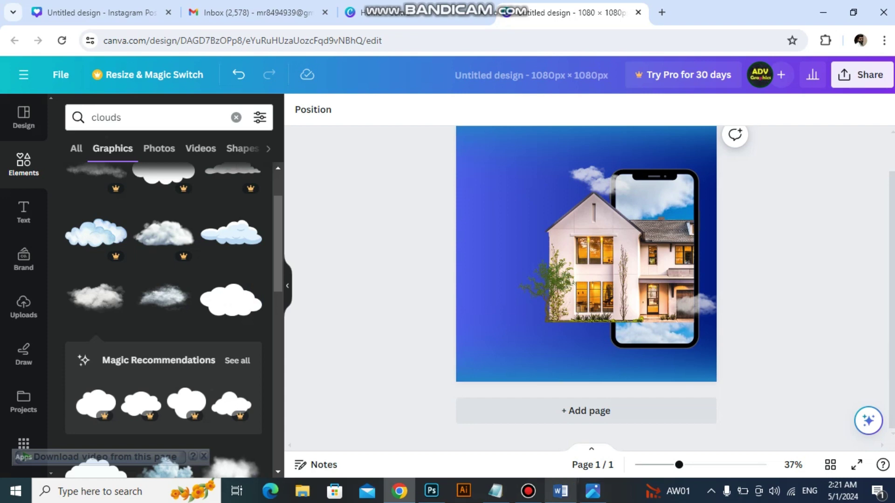
pyautogui.hotkey('alt', 'Tab')
pyautogui.click(561, 490)
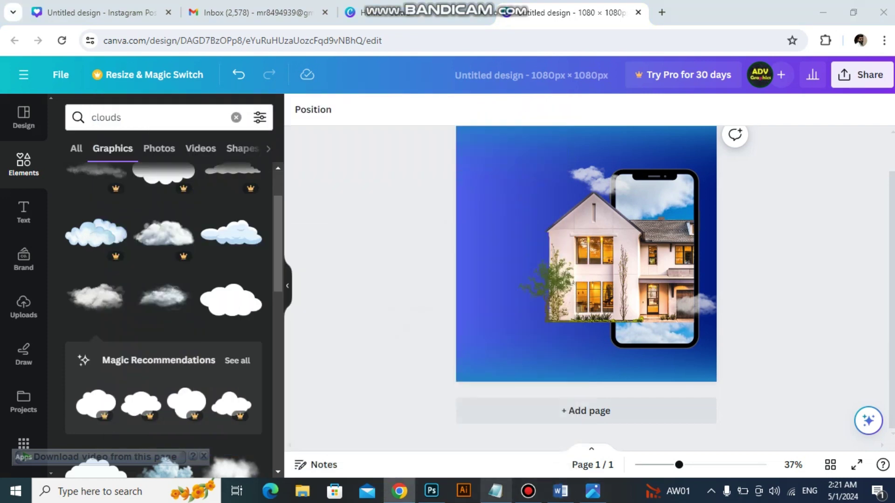
pyautogui.click(496, 491)
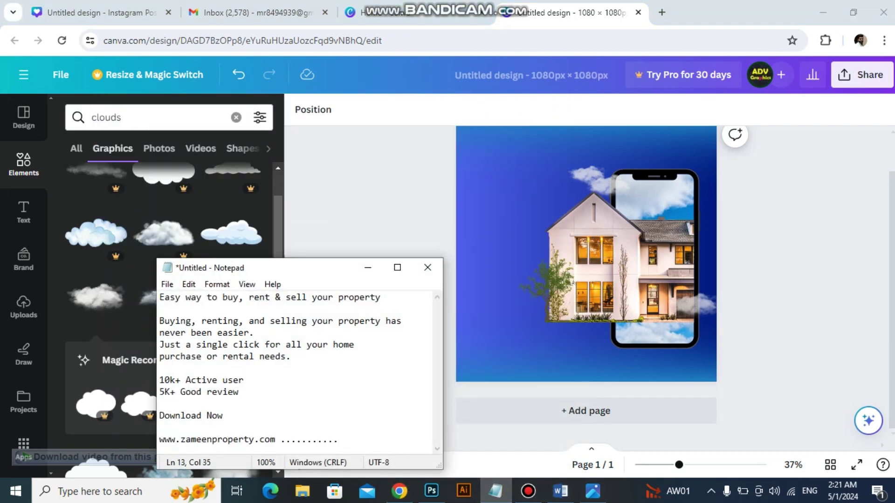
pyautogui.click(197, 321)
pyautogui.hotkey('ctrl', 'Home')
pyautogui.hotkey('shift', 'Down')
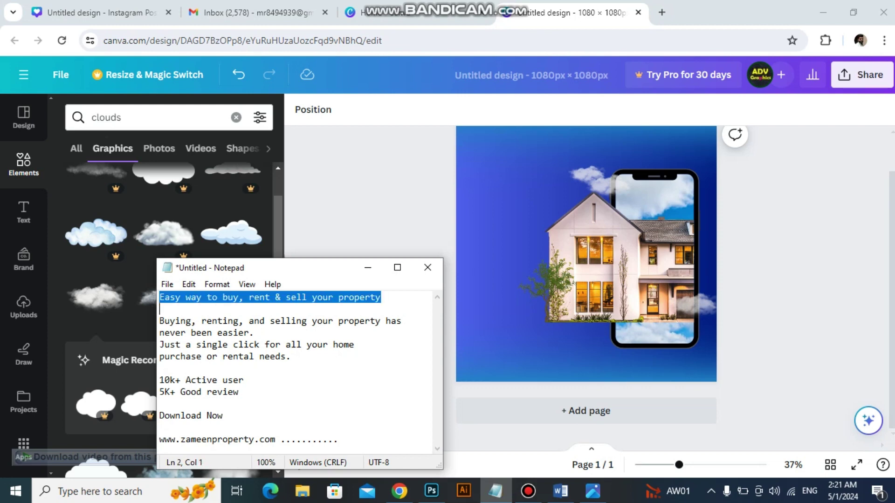
pyautogui.hotkey('shift', 'Left')
pyautogui.hotkey('ctrl', 'c')
# Step: Return to the Canva design and try a default subheading text box in the page's upper-left area
pyautogui.click(413, 13)
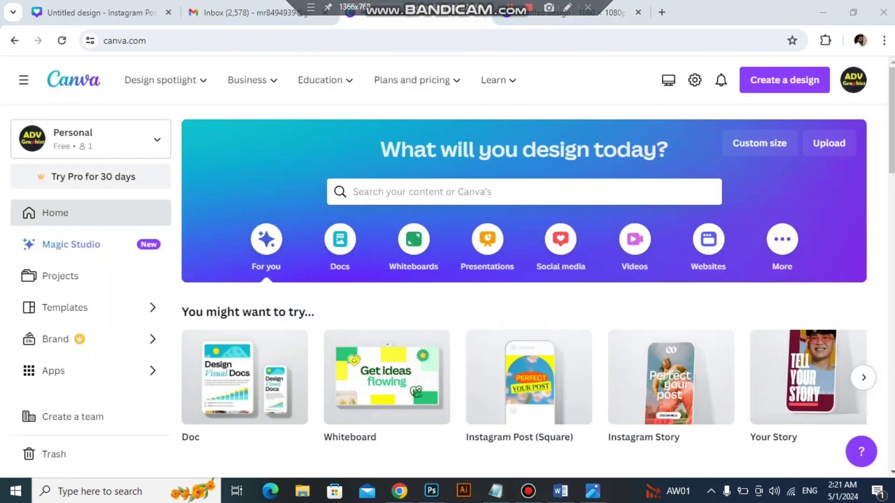
pyautogui.click(569, 12)
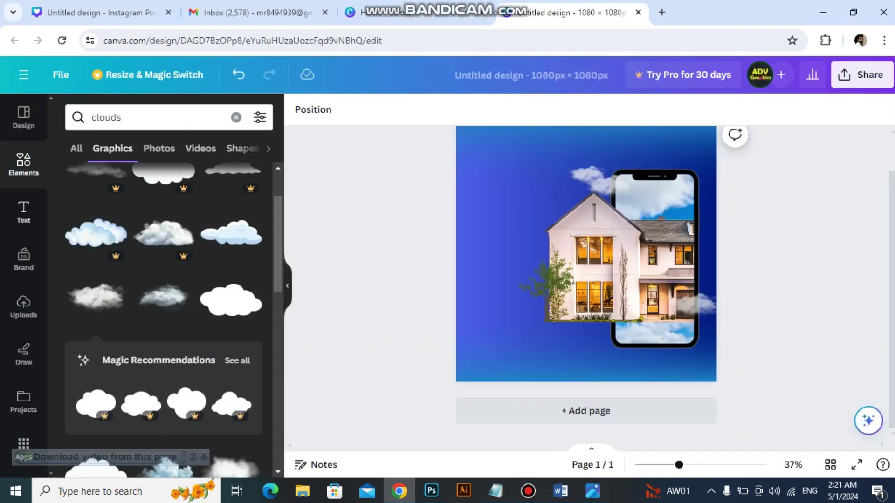
pyautogui.click(23, 212)
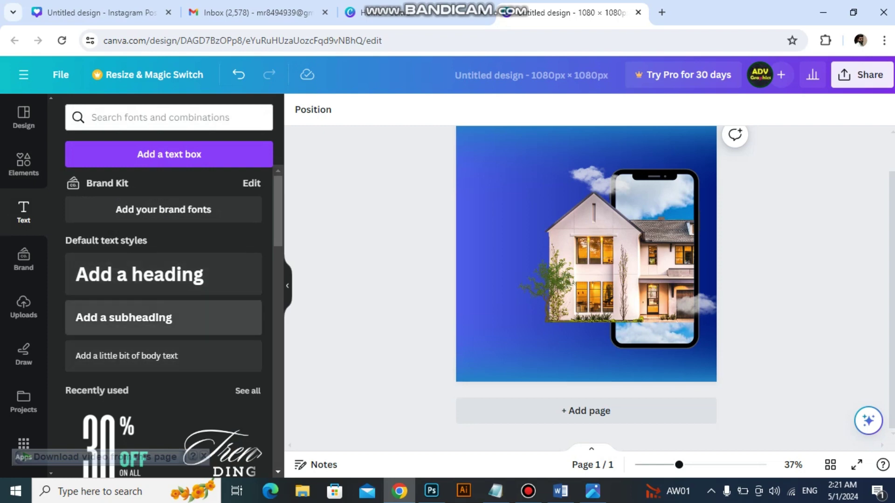
pyautogui.click(140, 317)
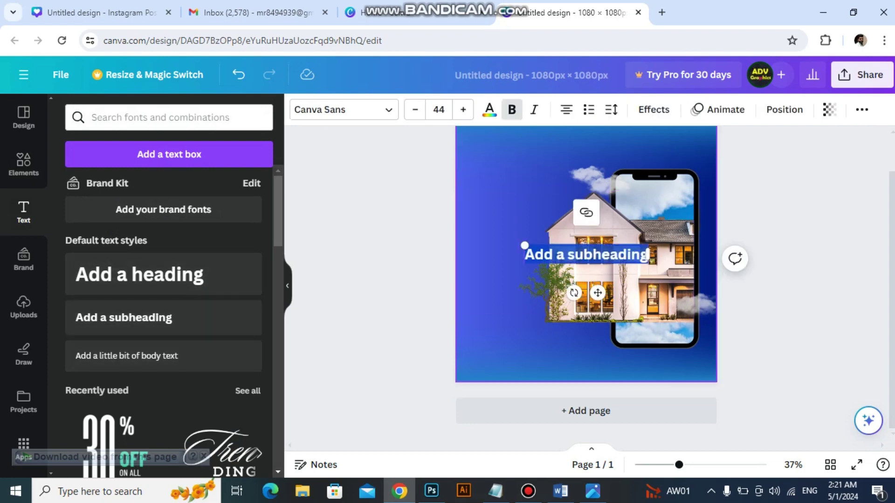
pyautogui.moveTo(587, 254); pyautogui.dragTo(537, 167)
pyautogui.moveTo(537, 208); pyautogui.dragTo(530, 195)
# Step: Move the two clouds above the roof together slightly right and down, closer to the phone
pyautogui.click(587, 218)
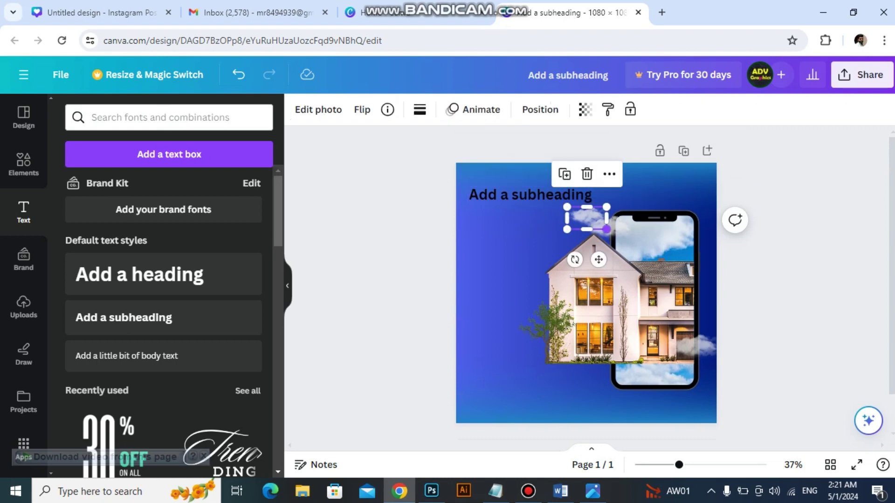
pyautogui.keyDown('shift'); pyautogui.click(616, 232); pyautogui.keyUp('shift')
pyautogui.moveTo(620, 229); pyautogui.dragTo(628, 233)
pyautogui.click(550, 224)
# Step: Delete the subheading text box above the clouds
pyautogui.click(530, 195)
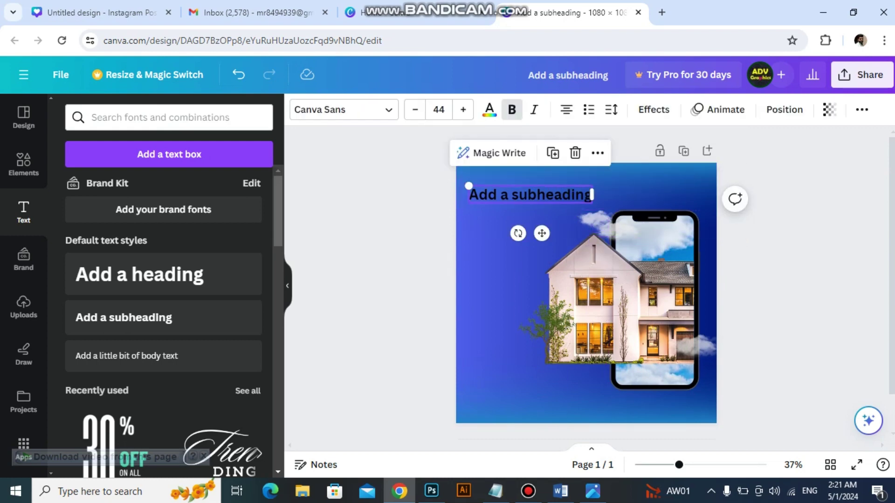
pyautogui.click(553, 194)
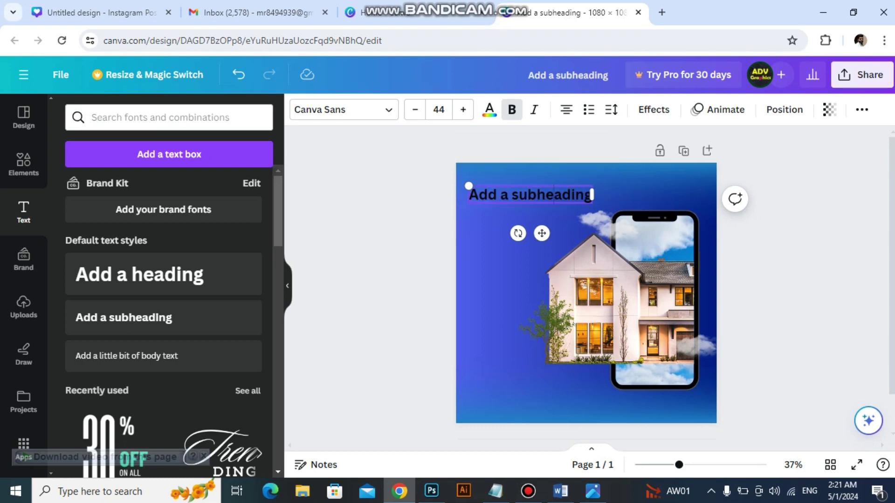
pyautogui.press('Escape')
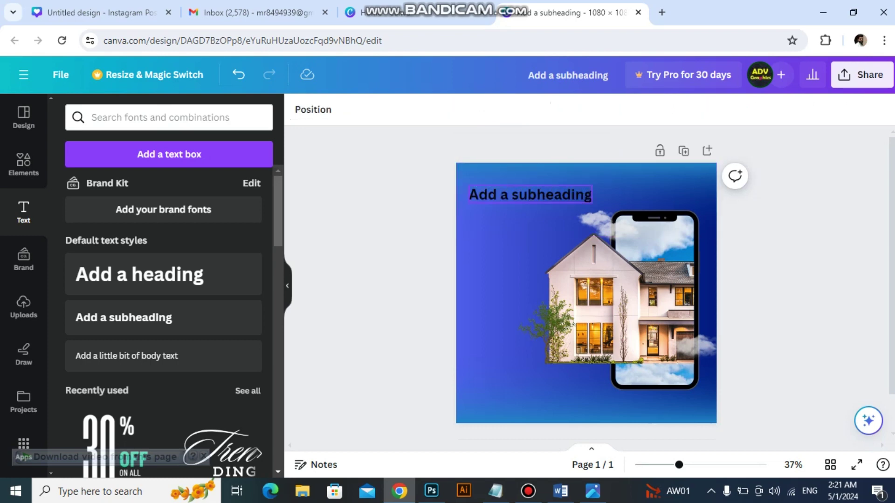
pyautogui.click(554, 194)
pyautogui.press('Delete')
# Step: Add a heading at the page's upper left and replace its text with the copied "Easy way to buy, rent & sell your property"
pyautogui.click(139, 275)
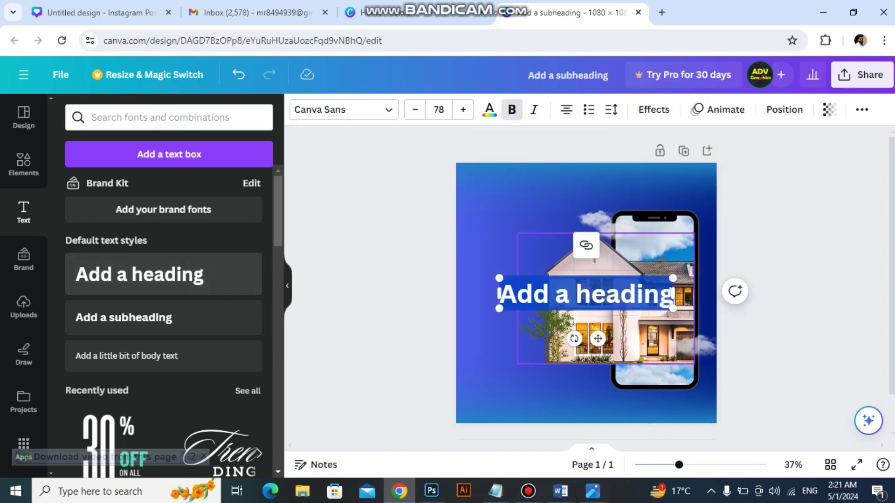
pyautogui.press('Escape')
pyautogui.moveTo(586, 293); pyautogui.dragTo(555, 195)
pyautogui.tripleClick(555, 195)
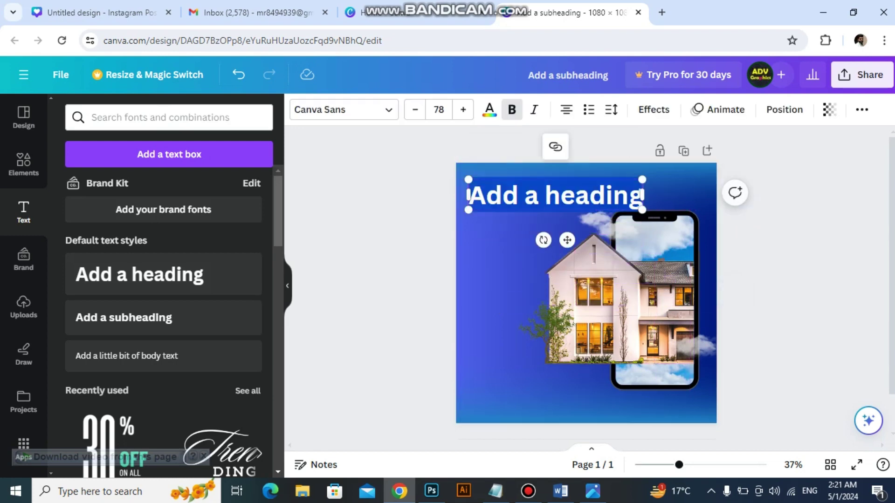
pyautogui.hotkey('ctrl', 'v')
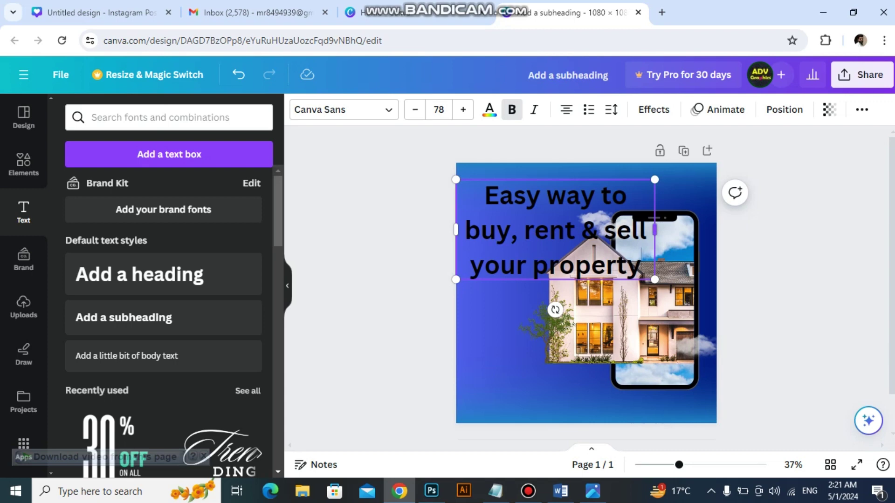
# Step: Widen the headline box to wrap on two lines, scale its text to size 44.7, and shift it slightly in from the page's left edge
pyautogui.moveTo(643, 232); pyautogui.dragTo(735, 208)
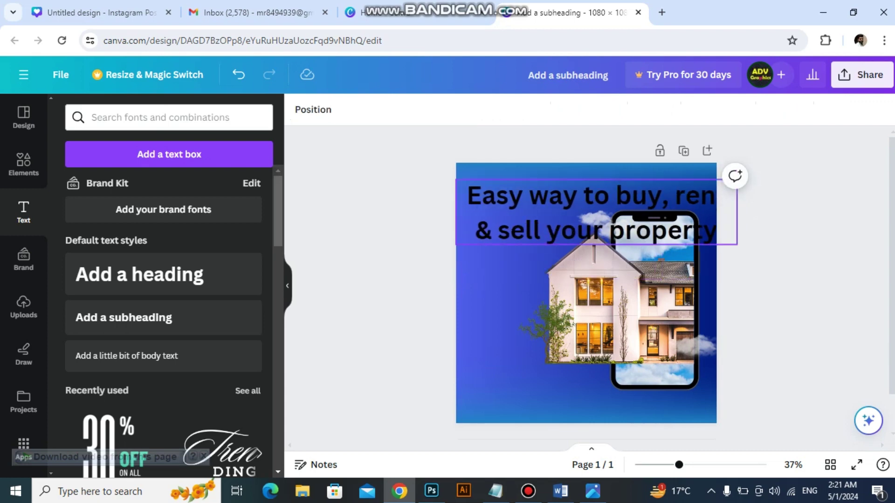
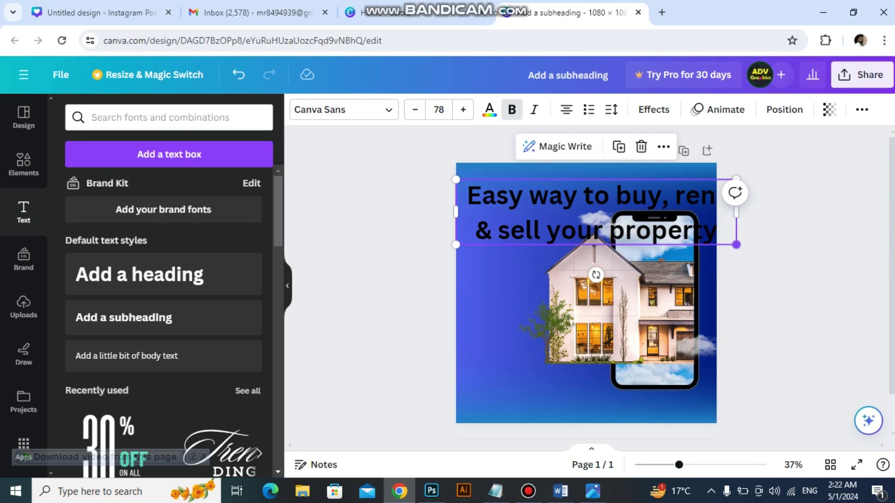
pyautogui.moveTo(736, 244); pyautogui.dragTo(616, 217)
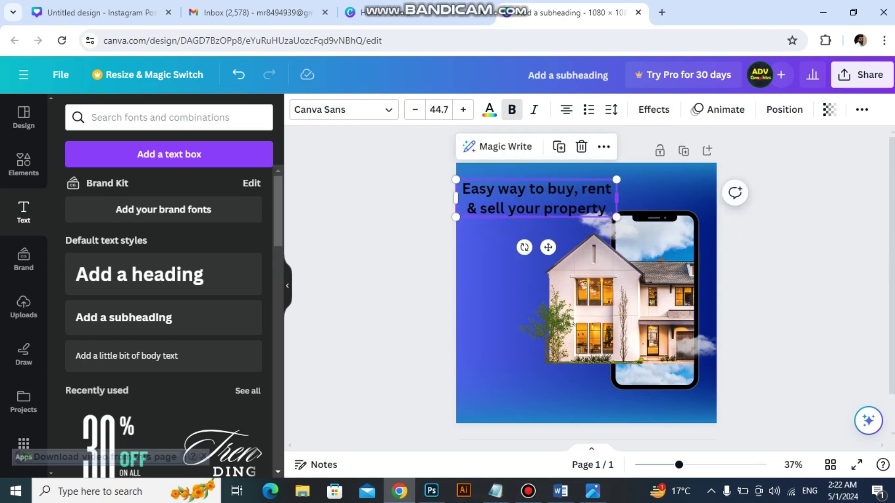
pyautogui.moveTo(536, 198); pyautogui.dragTo(568, 200)
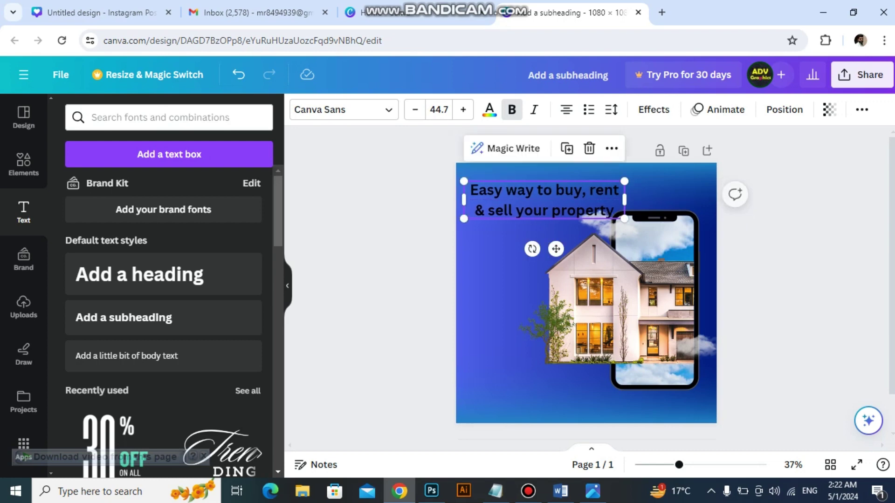
# Step: Increase the headline's text size to 45.7 and change its font to Anton
pyautogui.click(463, 110)
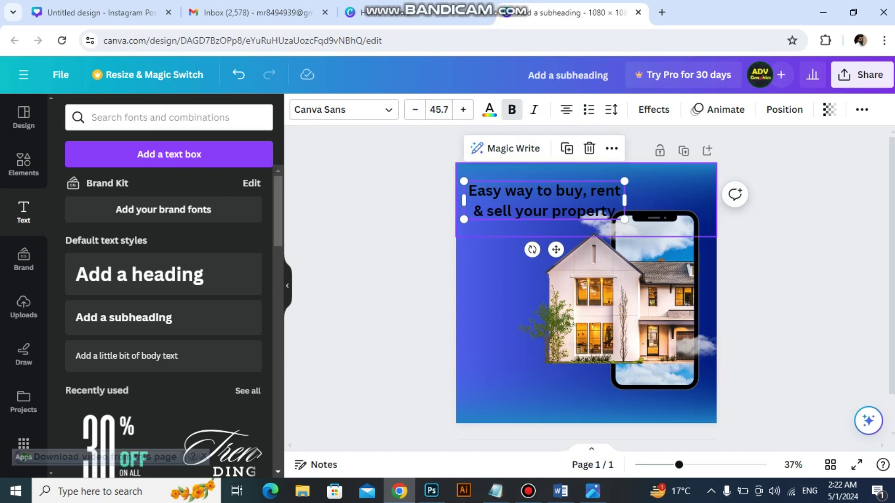
pyautogui.click(342, 109)
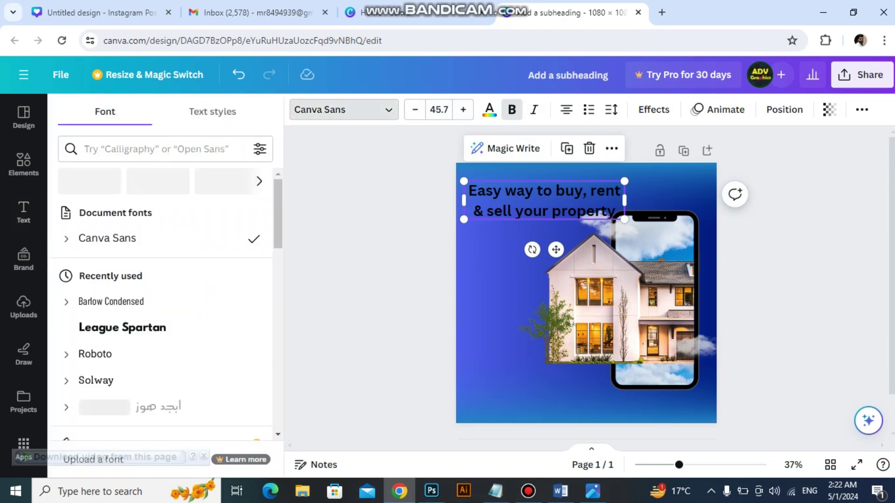
pyautogui.scroll(-1, 160, 355)
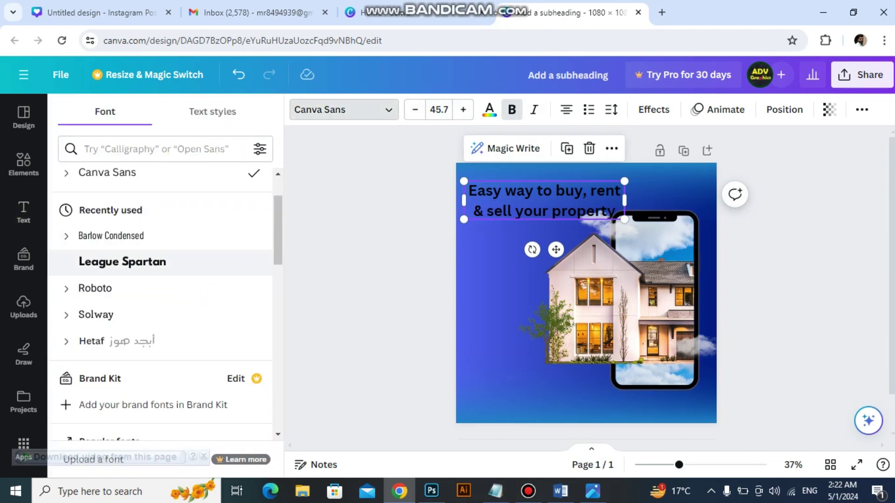
pyautogui.click(122, 262)
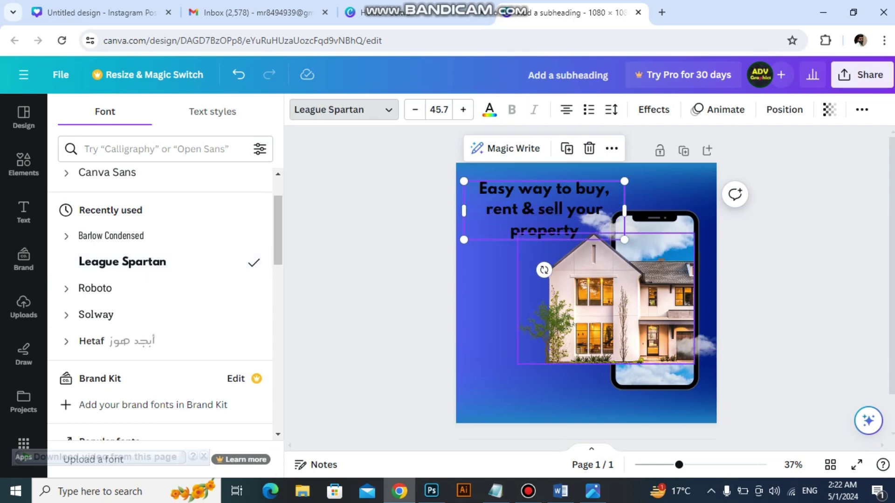
pyautogui.scroll(-7, 159, 326)
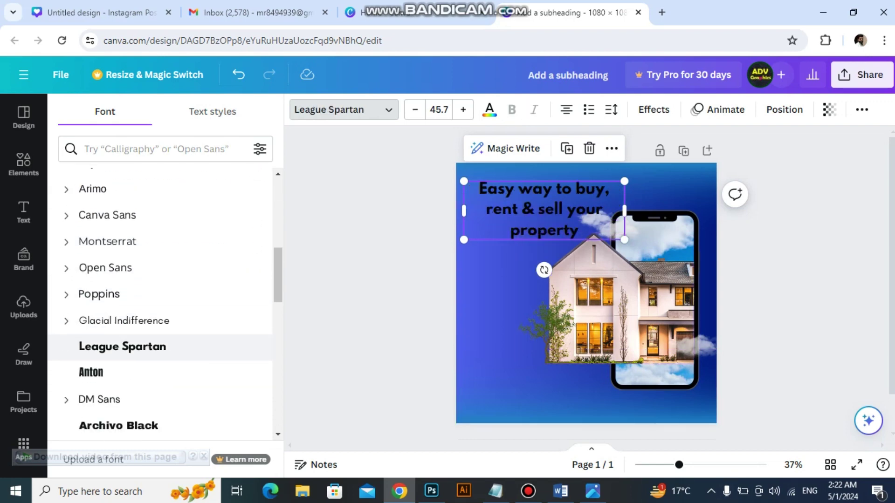
pyautogui.scroll(-2, 159, 326)
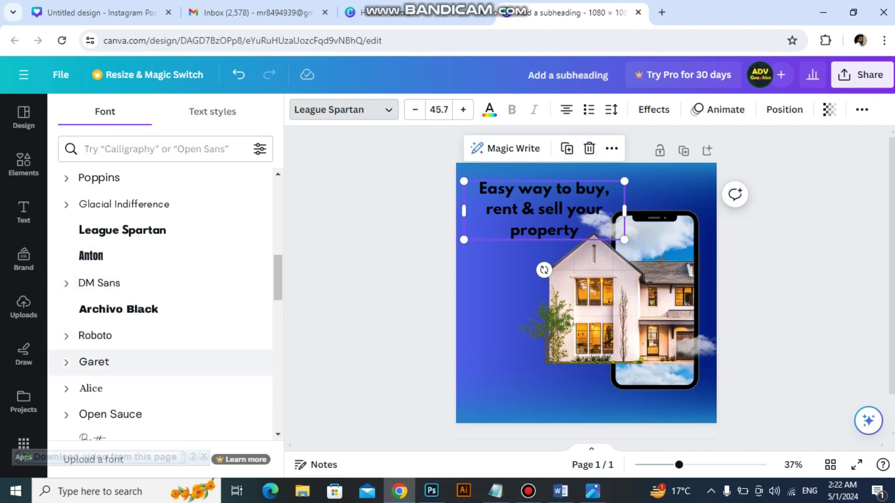
pyautogui.click(91, 255)
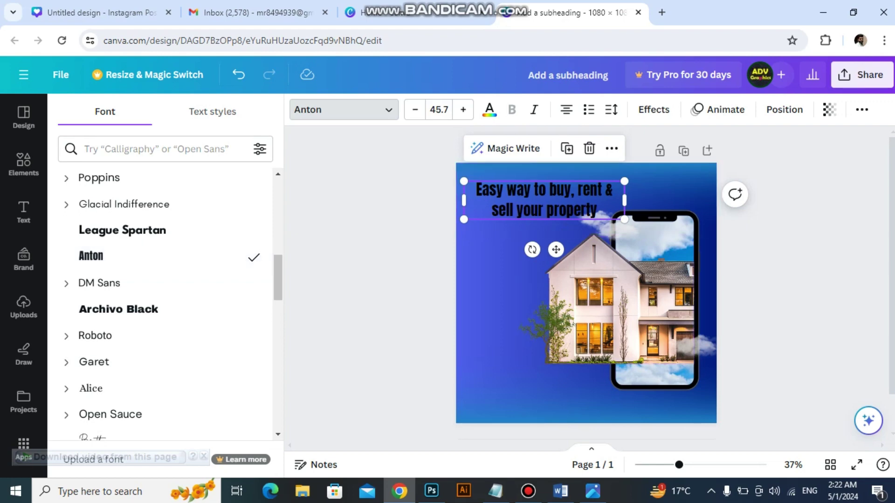
# Step: Left-align the headline, place it slightly in from the page's left edge, and scale its text up to size 52.5
pyautogui.moveTo(544, 200); pyautogui.dragTo(536, 202)
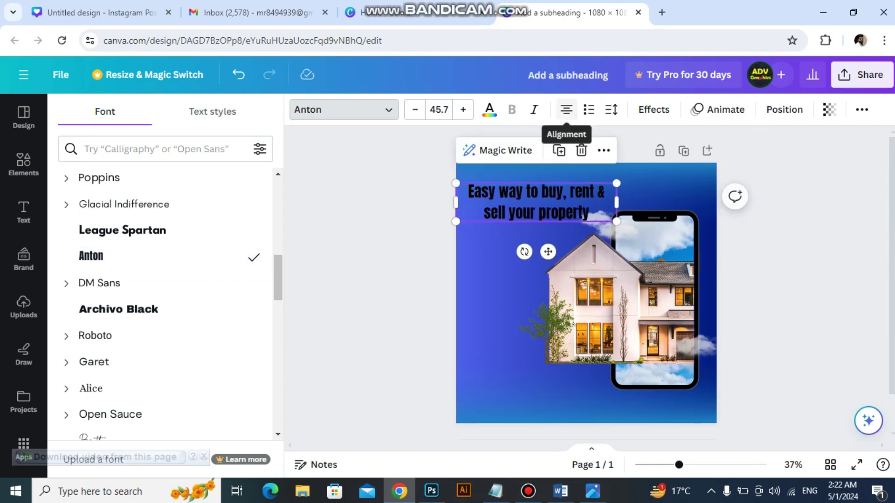
pyautogui.click(567, 109)
pyautogui.moveTo(513, 202); pyautogui.dragTo(550, 203)
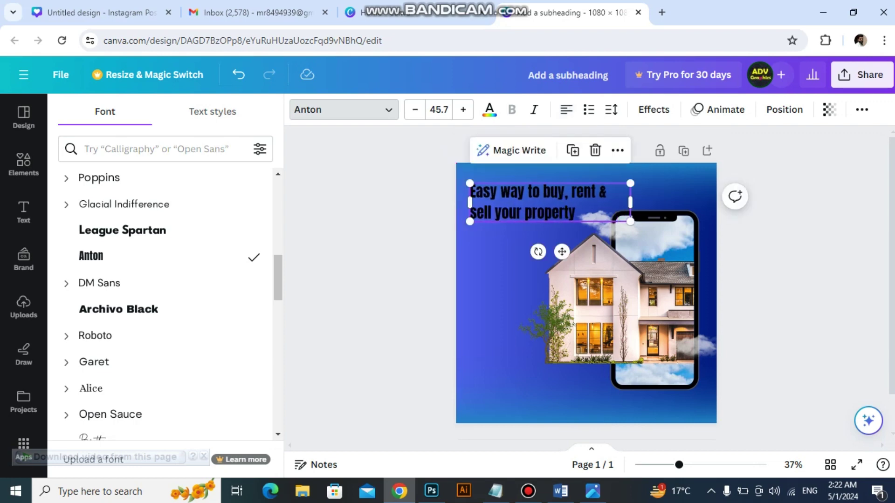
pyautogui.moveTo(632, 222); pyautogui.dragTo(654, 226)
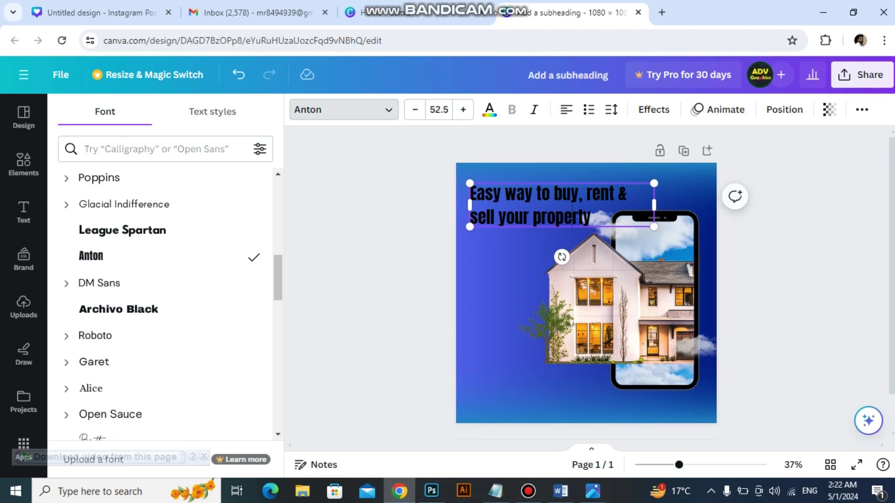
pyautogui.click(592, 491)
pyautogui.click(592, 491)
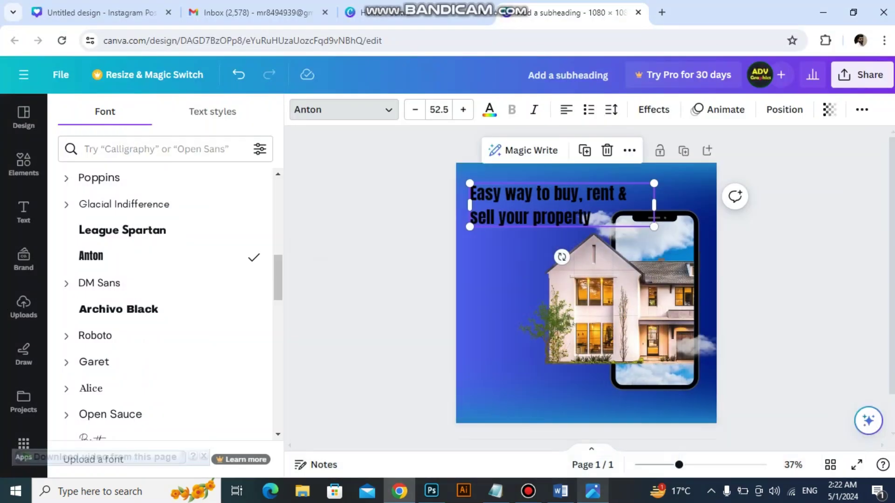
# Step: Move the headline up past the page's upper-left corner, clear of the clouds and the house
pyautogui.click(605, 298)
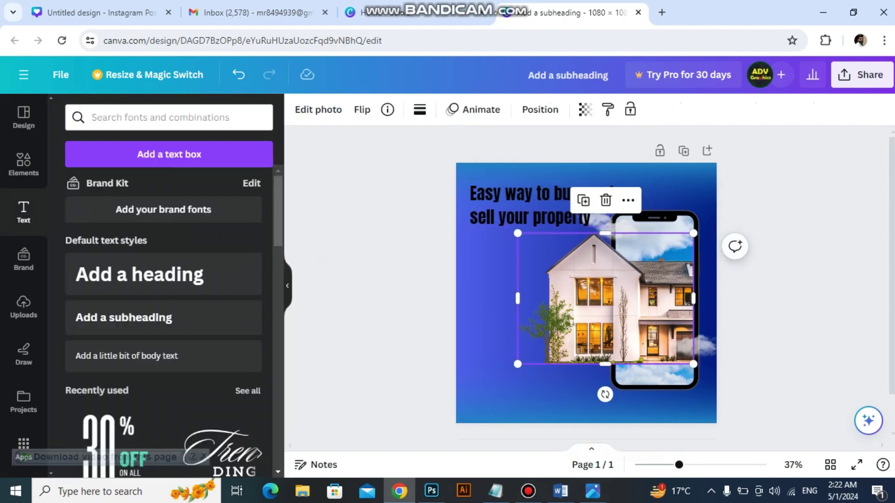
pyautogui.click(559, 214)
pyautogui.keyDown('shift'); pyautogui.click(617, 233); pyautogui.keyUp('shift')
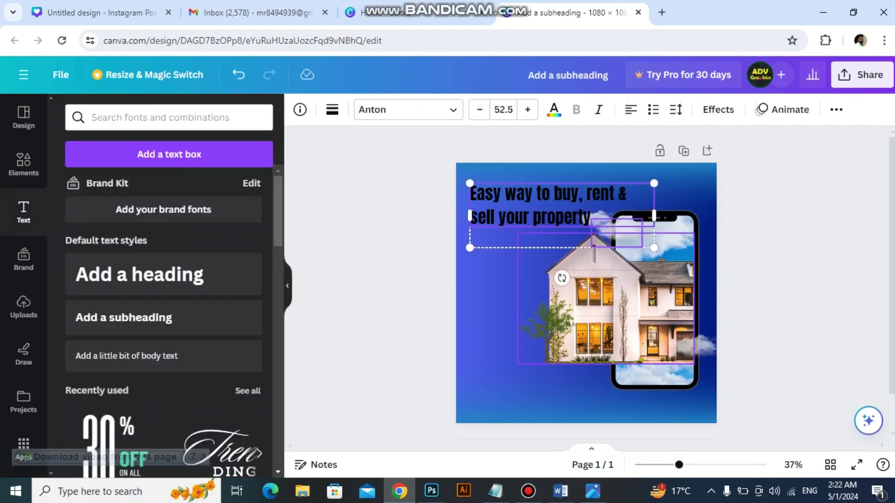
pyautogui.click(605, 298)
pyautogui.click(560, 214)
pyautogui.moveTo(560, 215); pyautogui.dragTo(542, 188)
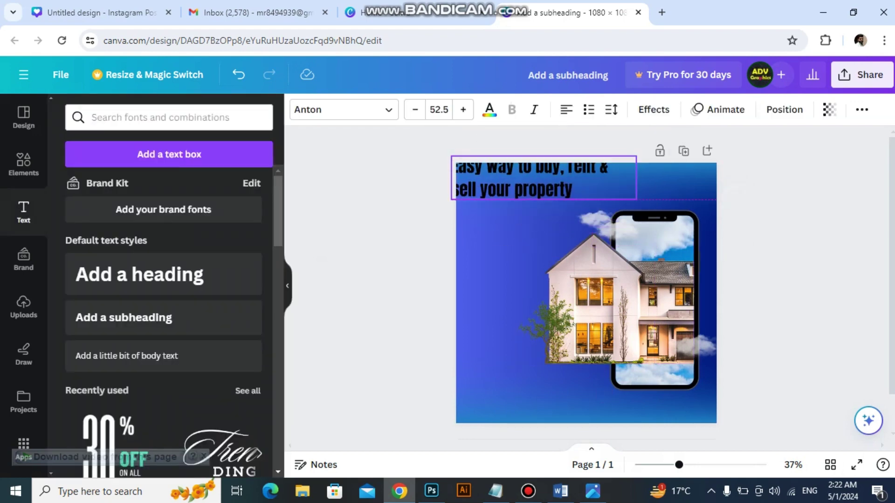
# Step: Scale the three clouds, house and phone down together and position them near the page's right edge, leaving more room for the headline
pyautogui.click(596, 221)
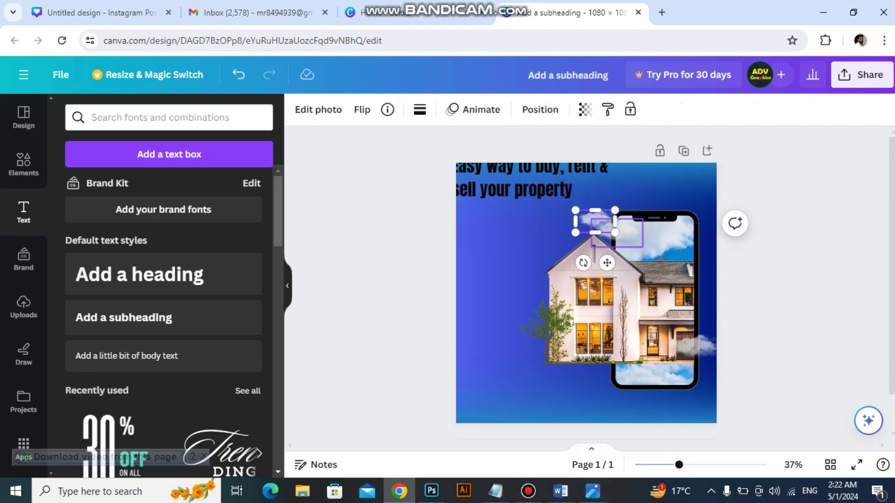
pyautogui.keyDown('shift'); pyautogui.click(625, 236); pyautogui.keyUp('shift')
pyautogui.keyDown('shift'); pyautogui.click(605, 299); pyautogui.keyUp('shift')
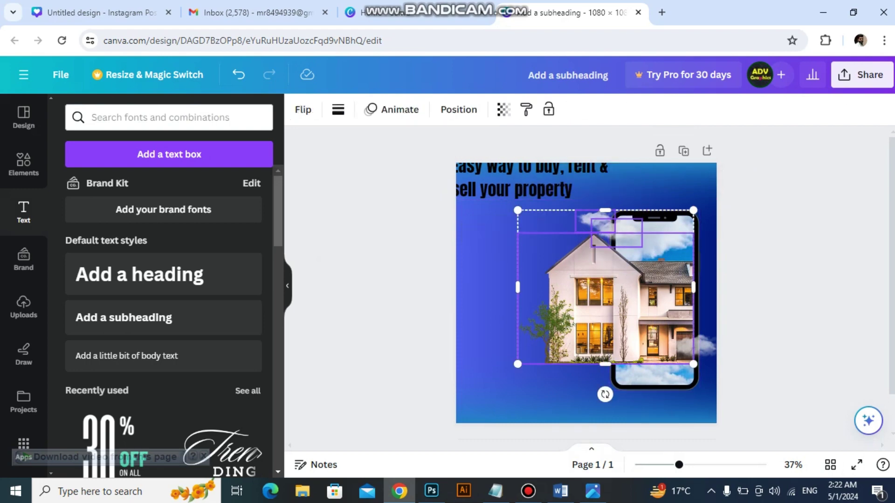
pyautogui.keyDown('shift'); pyautogui.click(693, 348); pyautogui.keyUp('shift')
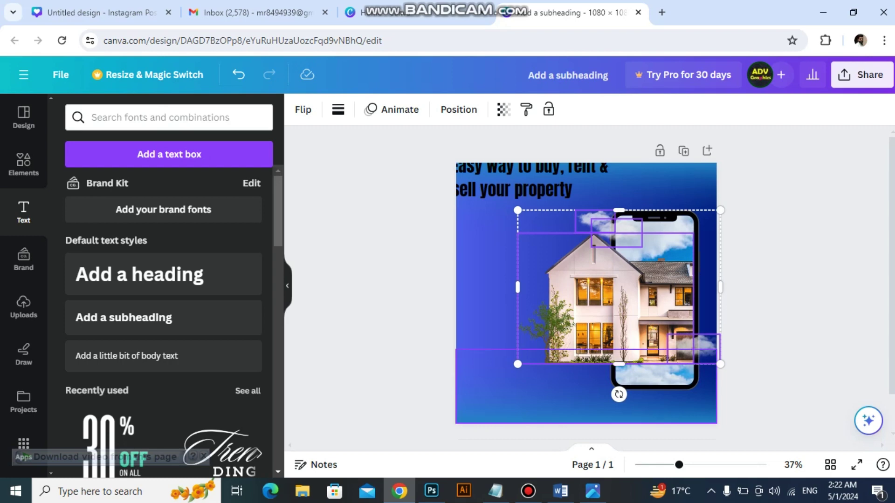
pyautogui.keyDown('shift'); pyautogui.click(655, 376); pyautogui.keyUp('shift')
pyautogui.moveTo(517, 390); pyautogui.dragTo(551, 360)
pyautogui.moveTo(637, 286)
pyautogui.mouseDown()
pyautogui.moveTo(636, 305)
pyautogui.moveTo(629, 295)
pyautogui.mouseUp()
pyautogui.press('Escape')
# Step: Move the headline back fully onto the page's upper-left area, above the house, and scale its text to size 54.1
pyautogui.moveTo(544, 181)
pyautogui.mouseDown()
pyautogui.moveTo(558, 188)
pyautogui.moveTo(541, 196)
pyautogui.mouseUp()
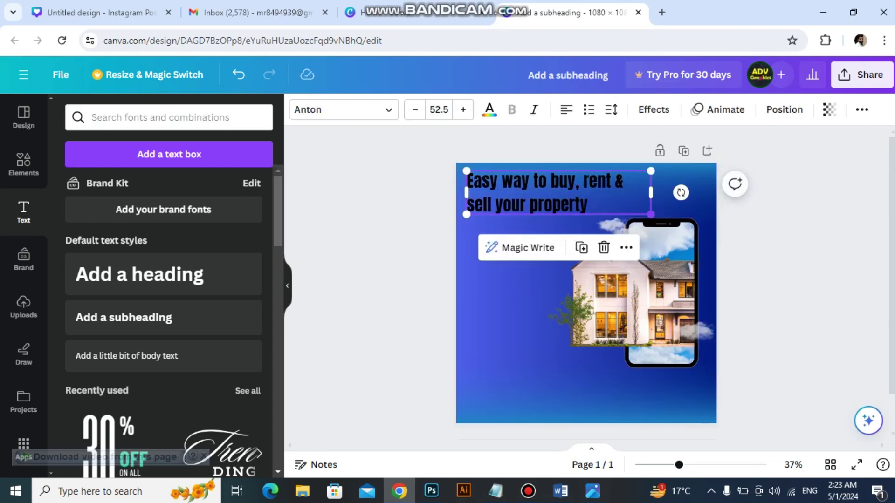
pyautogui.moveTo(650, 214)
pyautogui.mouseDown()
pyautogui.moveTo(695, 225)
pyautogui.moveTo(657, 216)
pyautogui.mouseUp()
pyautogui.moveTo(561, 193); pyautogui.dragTo(563, 203)
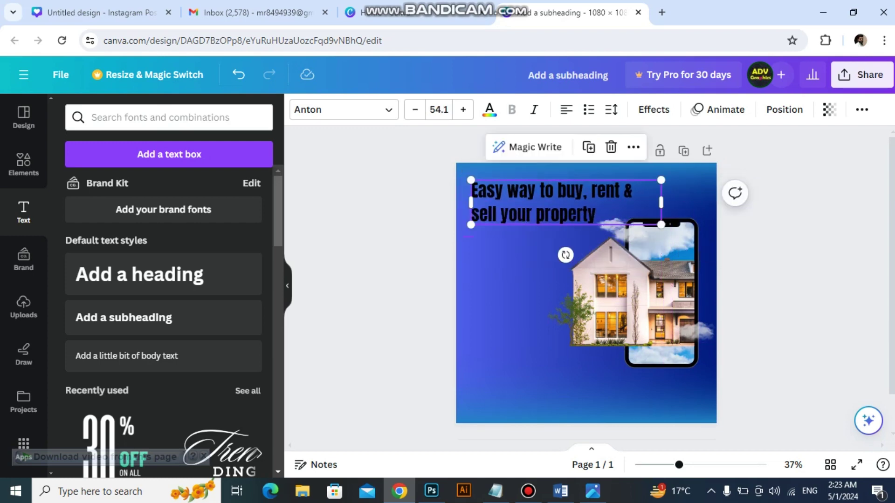
# Step: Change the headline's text colour to white using the document colours
pyautogui.click(490, 109)
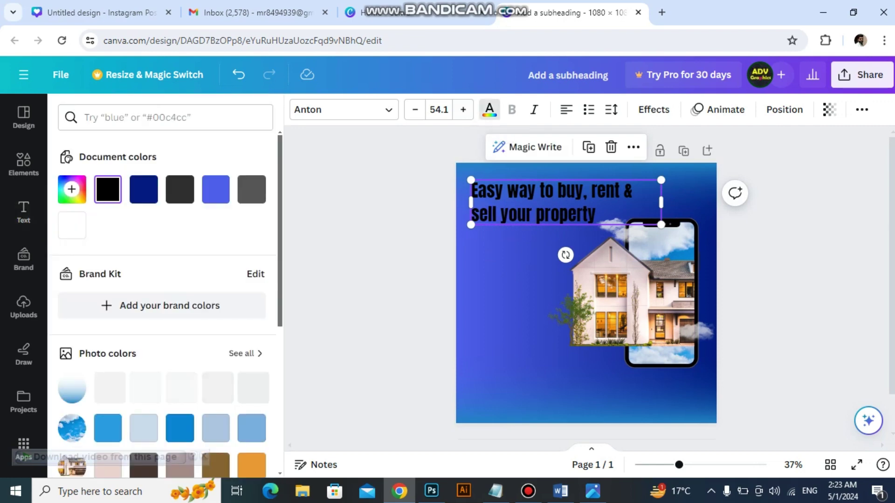
pyautogui.click(72, 225)
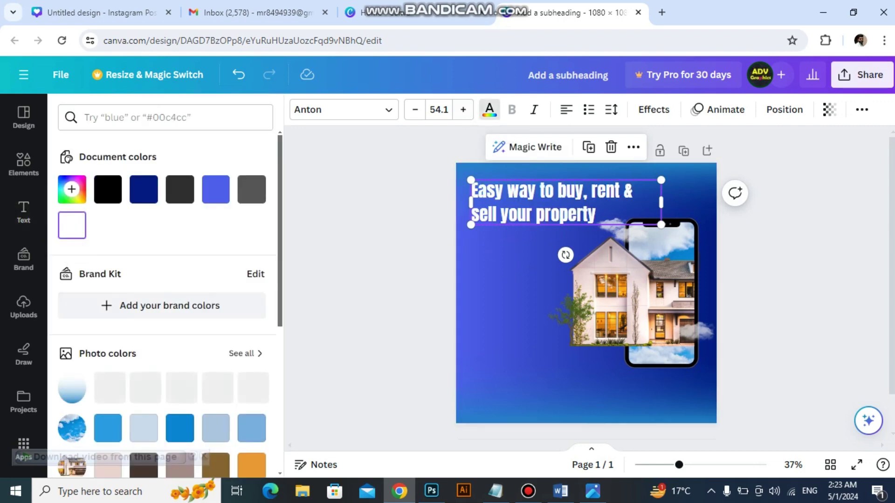
pyautogui.click(489, 110)
pyautogui.click(568, 214)
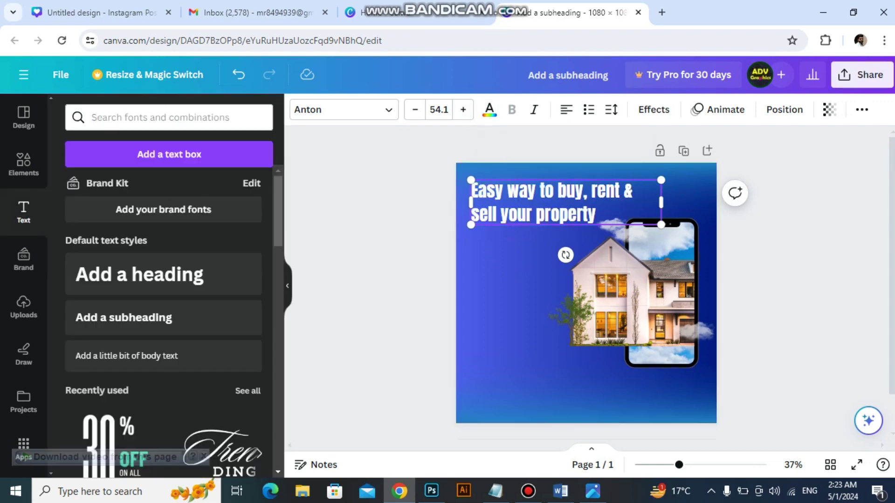
pyautogui.press('Escape')
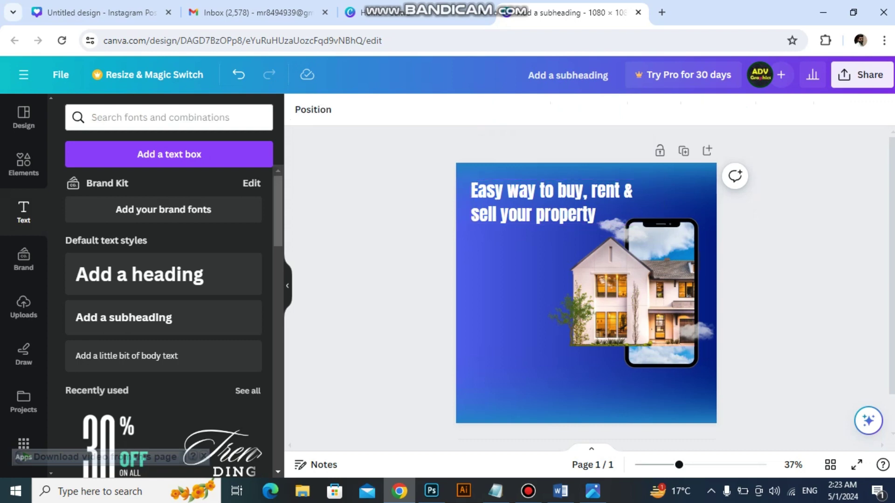
# Step: Nudge the white headline slightly left in small increments to fine-tune its margin from the page's left edge
pyautogui.click(566, 203)
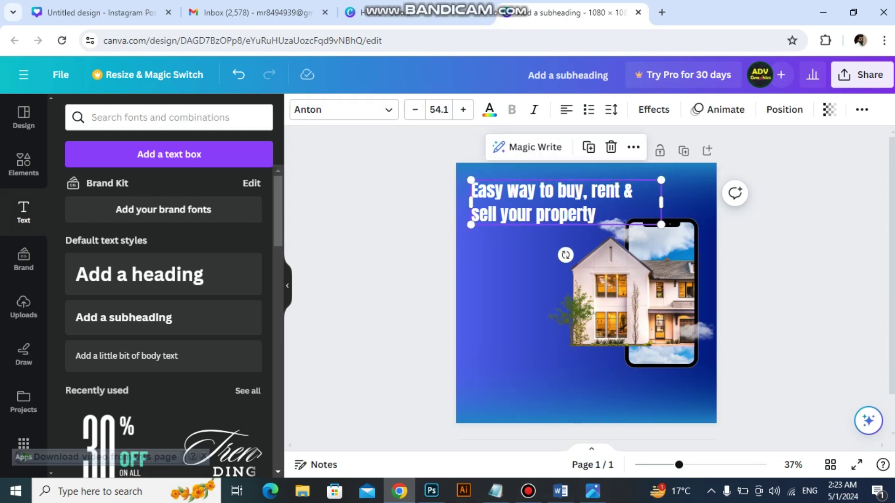
pyautogui.press('Left')
pyautogui.press('Left')
pyautogui.press('Left')
pyautogui.press('Left')
pyautogui.press('Left')
pyautogui.press('Left')
pyautogui.press('Left')
pyautogui.press('Left')
pyautogui.press('Left')
pyautogui.press('Left')
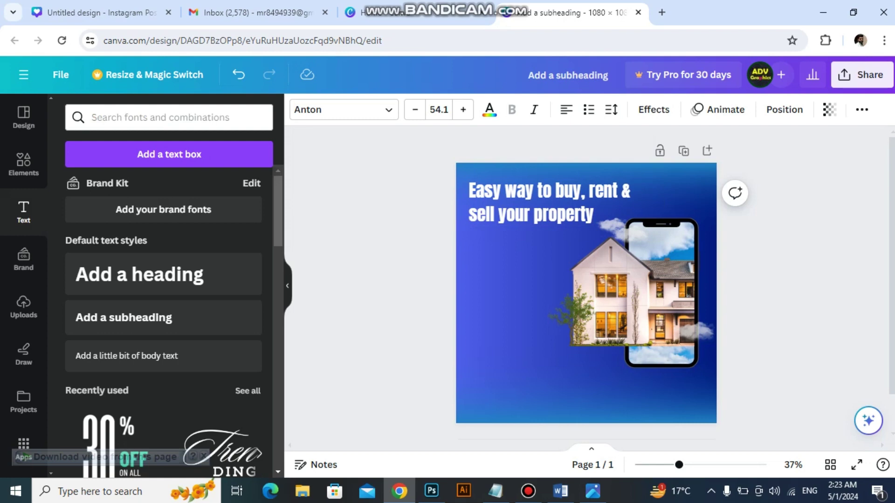
pyautogui.press('Right')
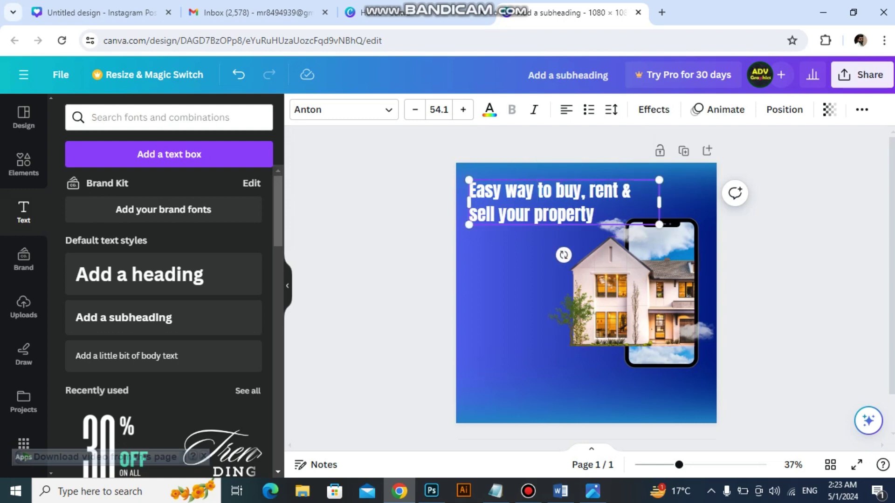
pyautogui.press('Escape')
pyautogui.click(564, 202)
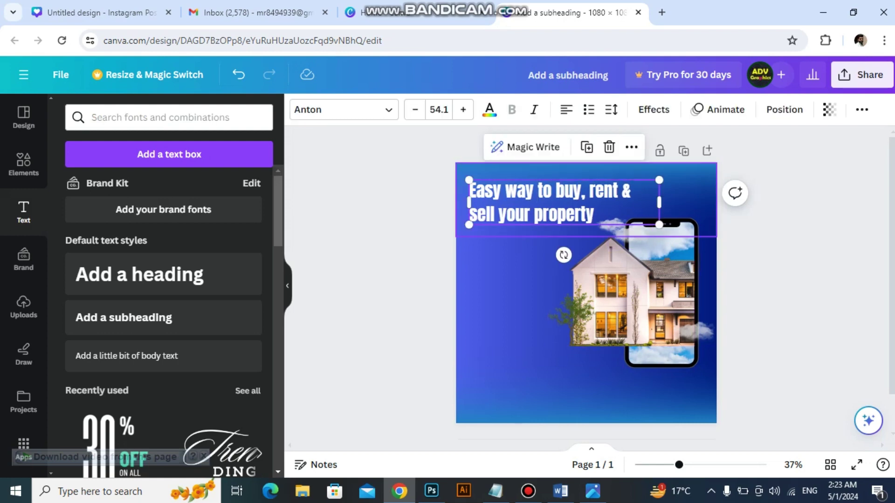
pyautogui.press('Escape')
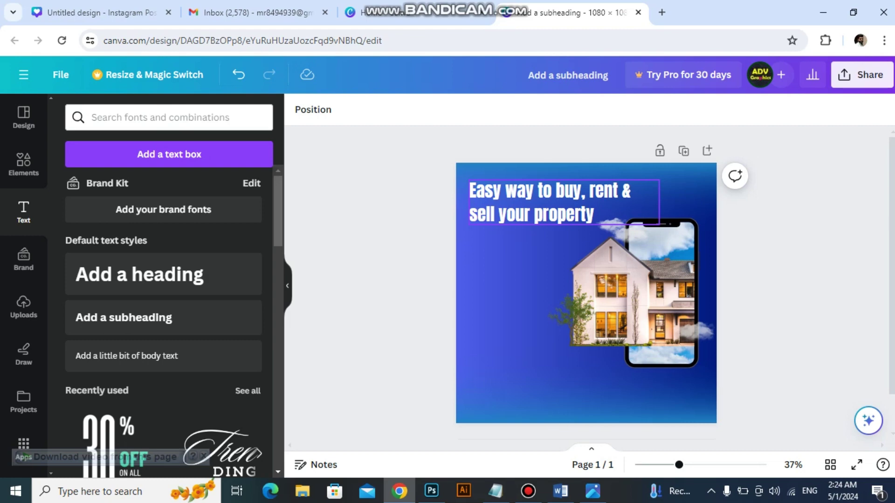
# Step: Set the letter spacing of the "Easy way to buy, rent & sell your property" heading to 22
pyautogui.click(564, 203)
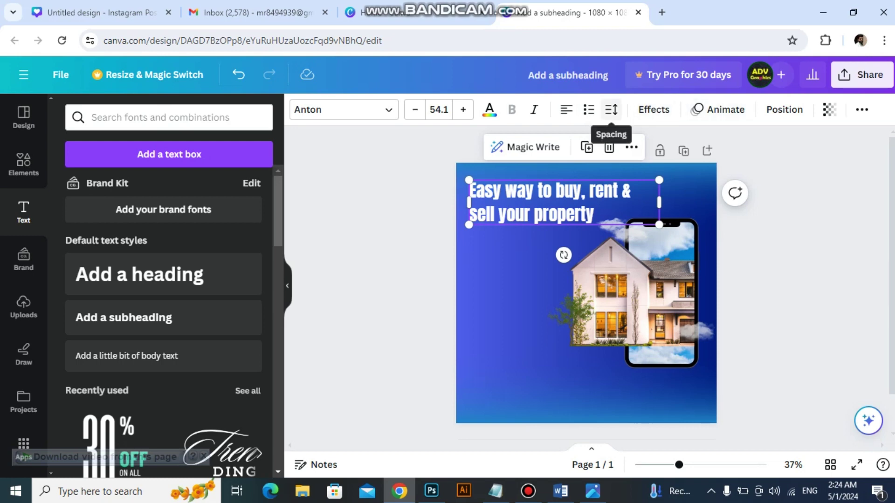
pyautogui.click(611, 109)
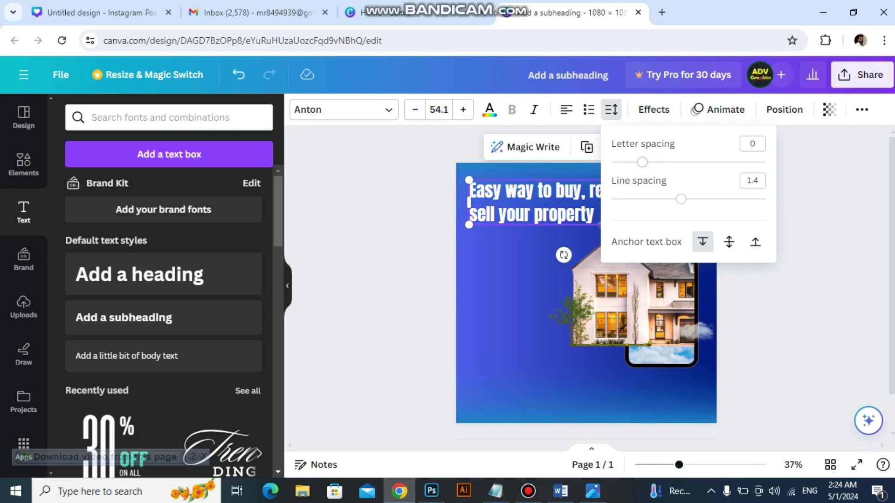
pyautogui.moveTo(643, 162); pyautogui.dragTo(647, 162)
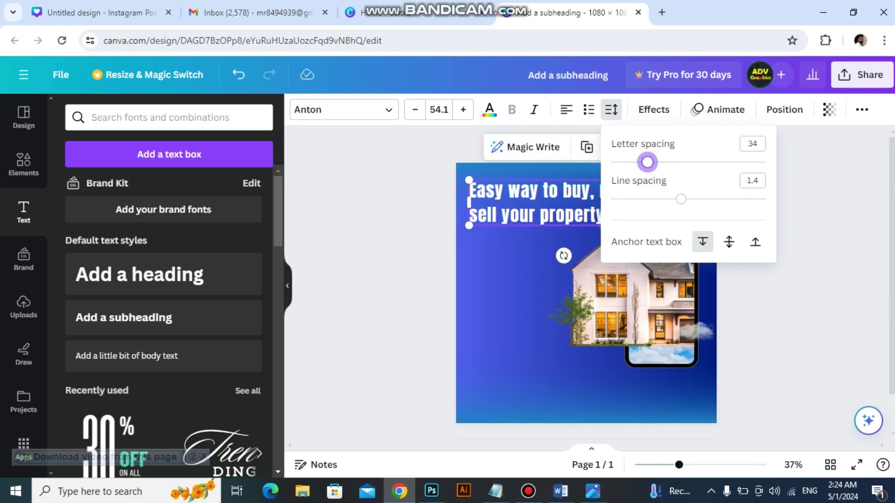
pyautogui.moveTo(648, 162); pyautogui.dragTo(645, 162)
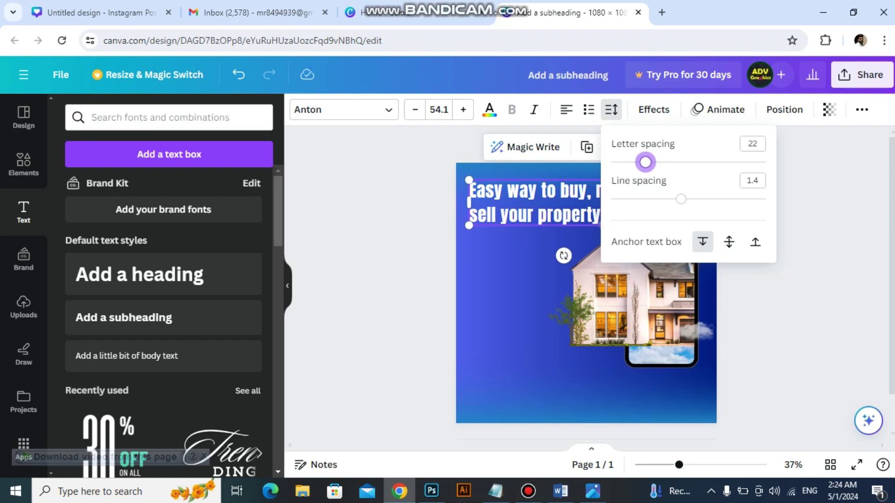
pyautogui.click(611, 110)
pyautogui.click(541, 194)
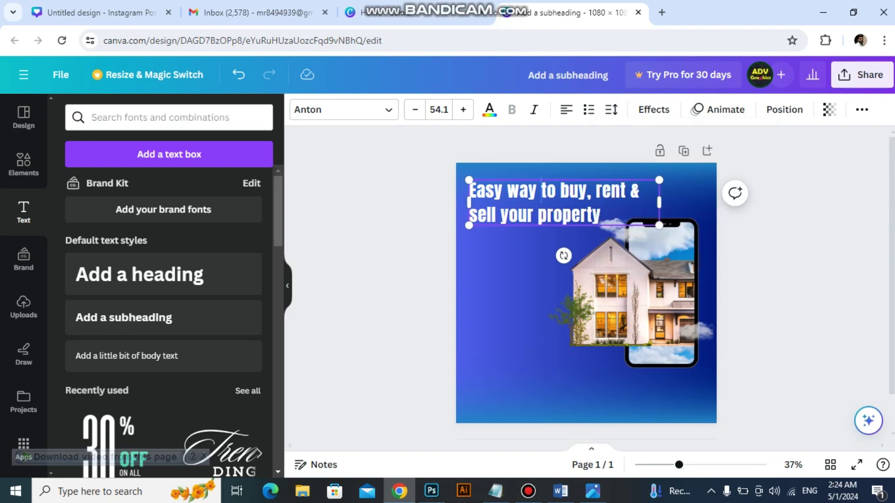
pyautogui.press('Escape')
# Step: Narrow the heading's text box and break the line after "buy," so the second line starts with "rent"
pyautogui.click(606, 202)
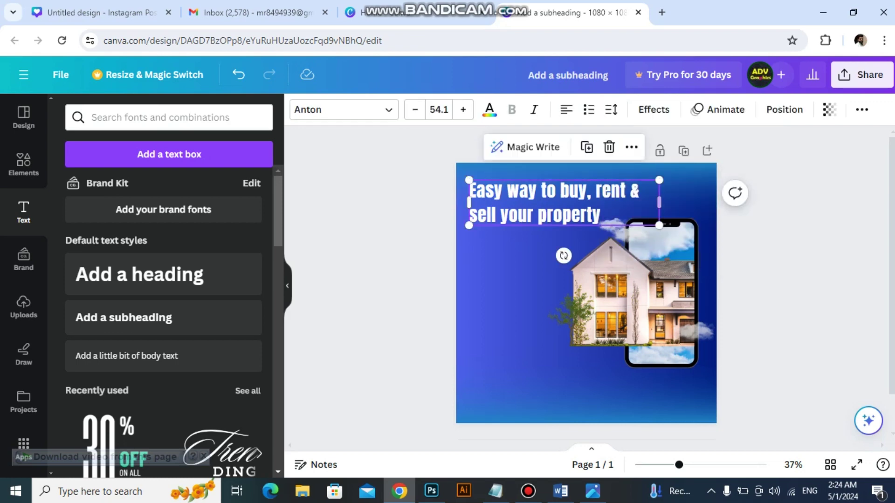
pyautogui.moveTo(659, 202); pyautogui.dragTo(647, 202)
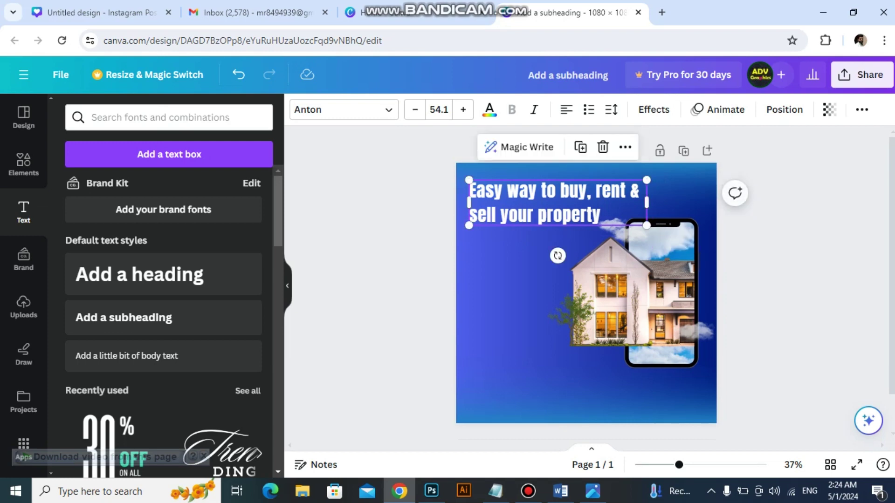
pyautogui.click(596, 191)
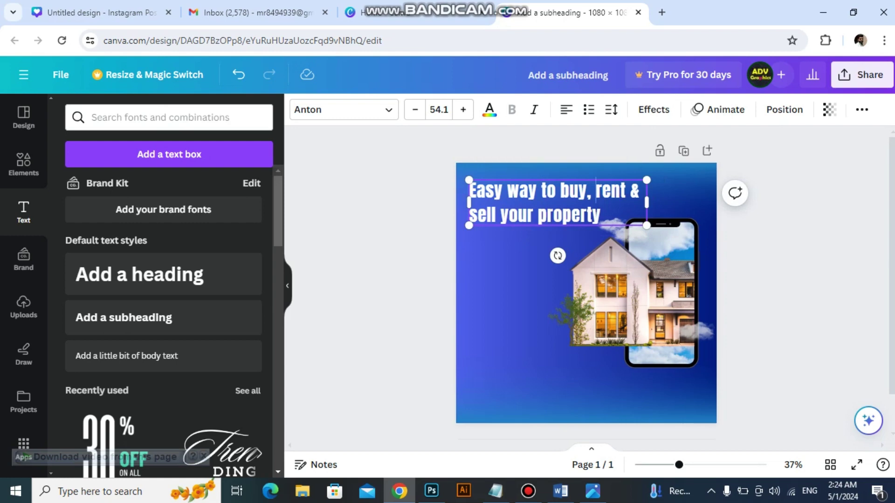
pyautogui.press('BackSpace')
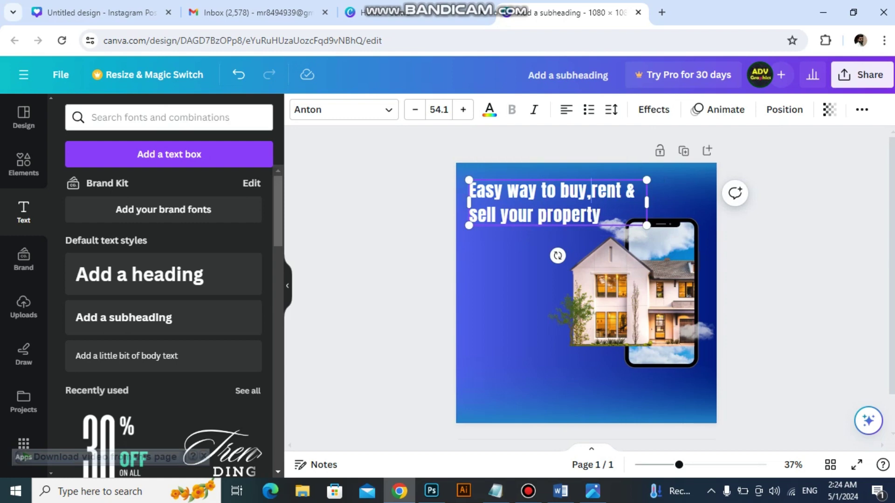
pyautogui.press('Return')
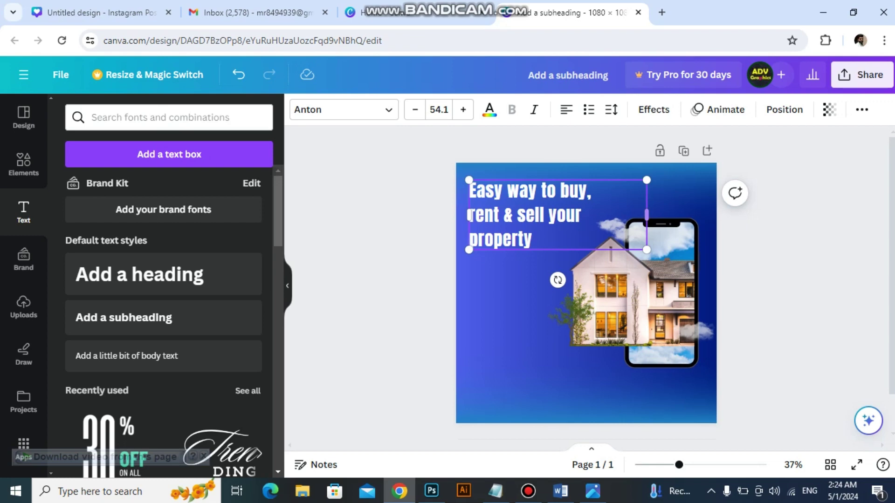
# Step: Scale the heading up to font size 63.5 and nudge it slightly down on the page
pyautogui.moveTo(647, 250); pyautogui.dragTo(678, 262)
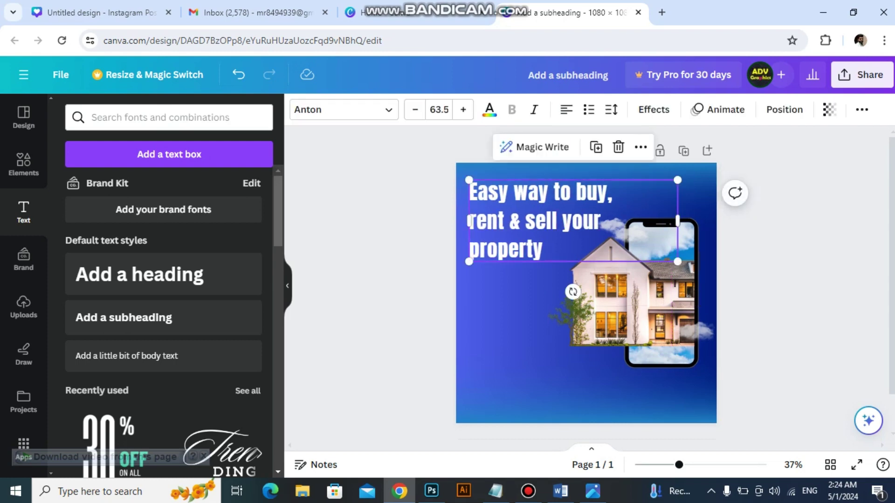
pyautogui.press('Down')
pyautogui.press('Down')
pyautogui.press('Down')
pyautogui.press('Down')
pyautogui.press('Down')
pyautogui.press('Down')
pyautogui.press('Down')
pyautogui.press('Down')
pyautogui.press('Down')
pyautogui.press('Down')
pyautogui.press('Down')
pyautogui.click(546, 224)
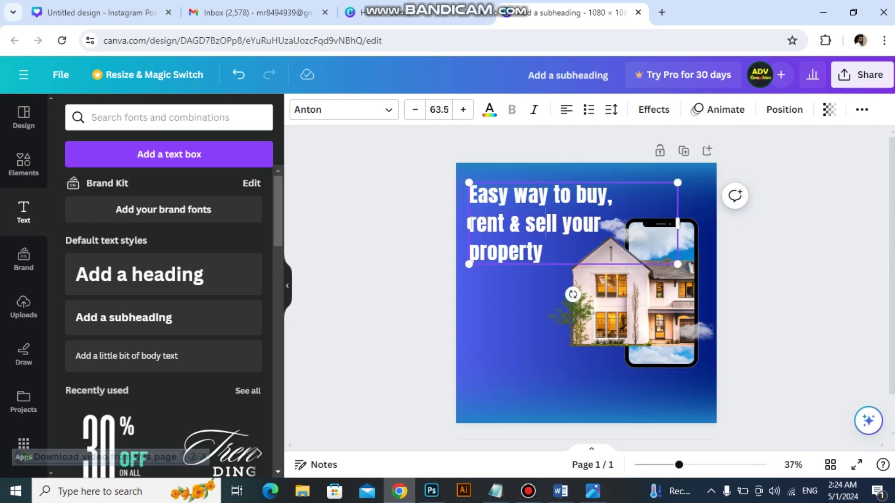
# Step: Scale the heading down to font size 61.7 and narrow its text box to fit closely around the longest line
pyautogui.moveTo(678, 264); pyautogui.dragTo(672, 262)
pyautogui.click(738, 227)
pyautogui.click(570, 222)
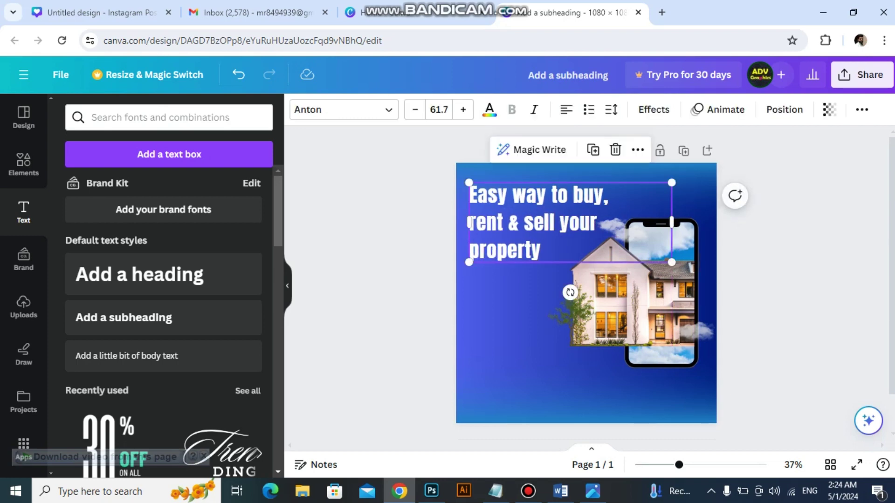
pyautogui.click(597, 222)
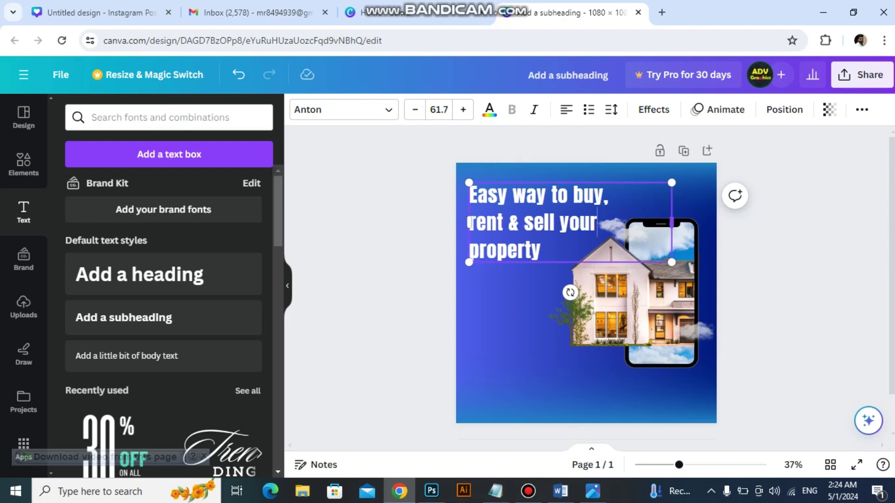
pyautogui.moveTo(672, 222); pyautogui.dragTo(613, 222)
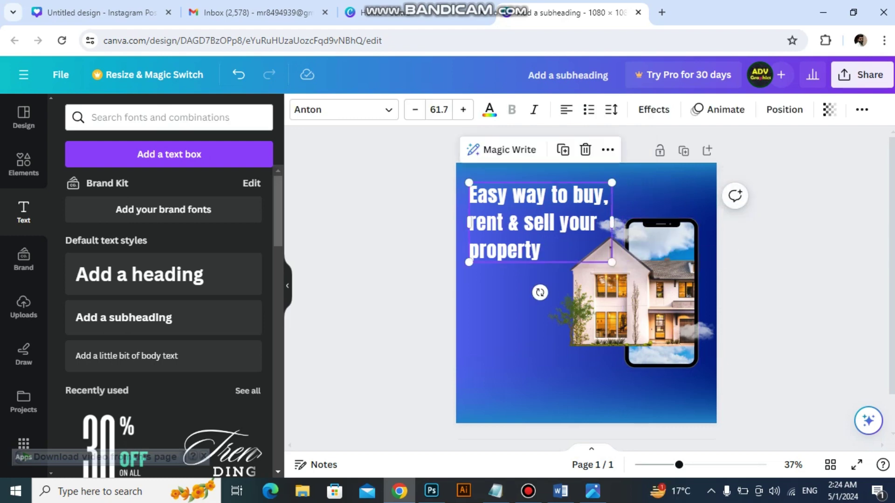
# Step: Nudge the heading text box slightly up
pyautogui.press('Up')
pyautogui.press('Up')
pyautogui.press('Up')
pyautogui.press('Up')
pyautogui.press('Up')
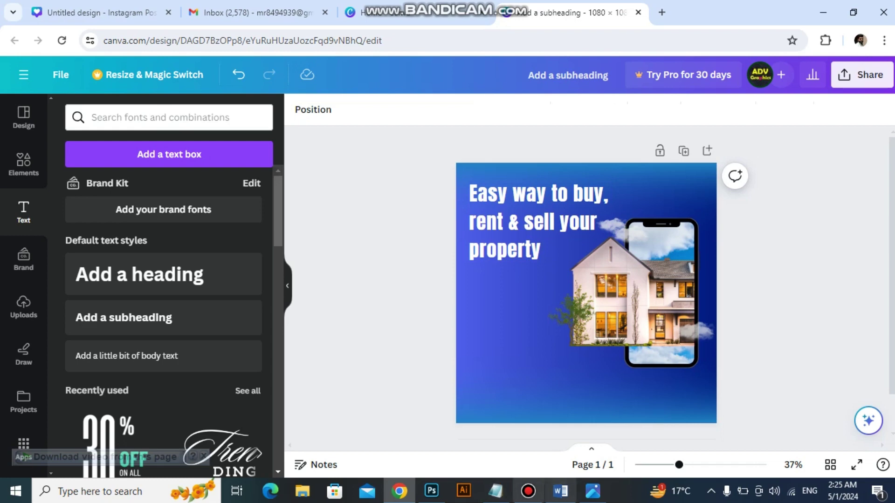
# Step: Switch to Notepad and copy the paragraph from "Buying, renting, and selling" through "purchase or rental needs."
pyautogui.click(496, 491)
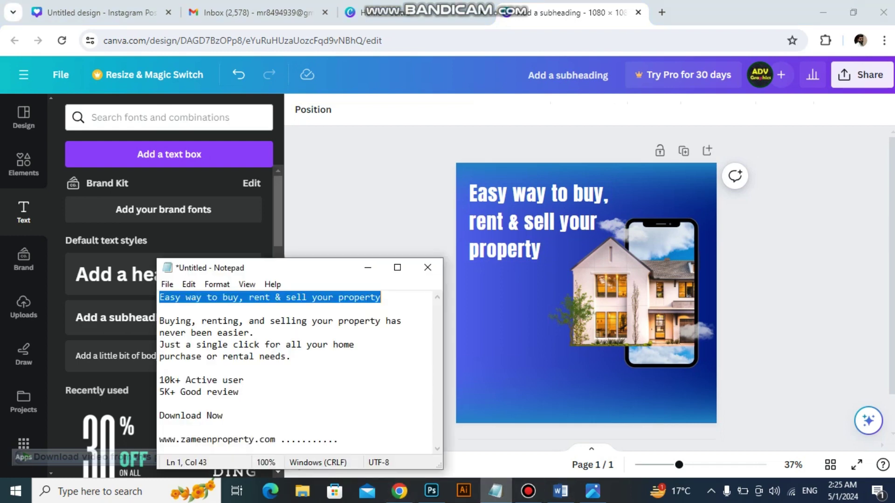
pyautogui.moveTo(159, 320); pyautogui.dragTo(291, 356)
pyautogui.hotkey('ctrl', 'c')
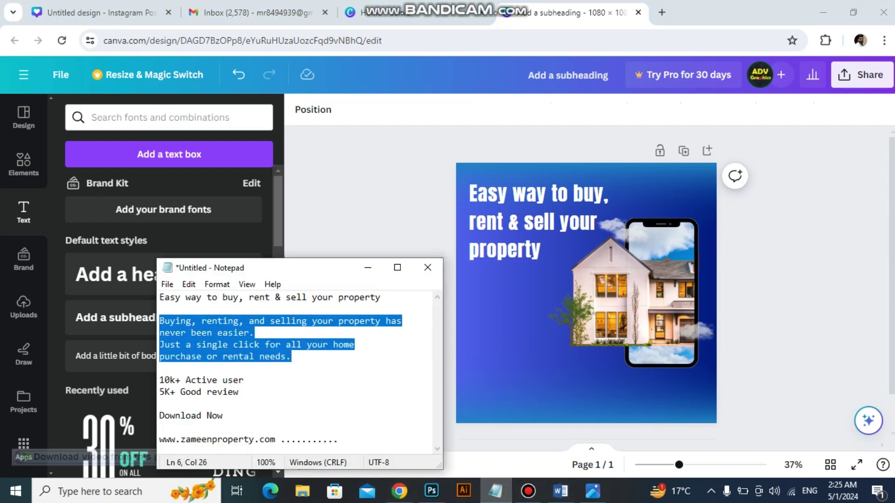
# Step: Back in the Canva design, add a body text box and replace its placeholder with the copied paragraph
pyautogui.hotkey('alt', 'Tab')
pyautogui.click(536, 222)
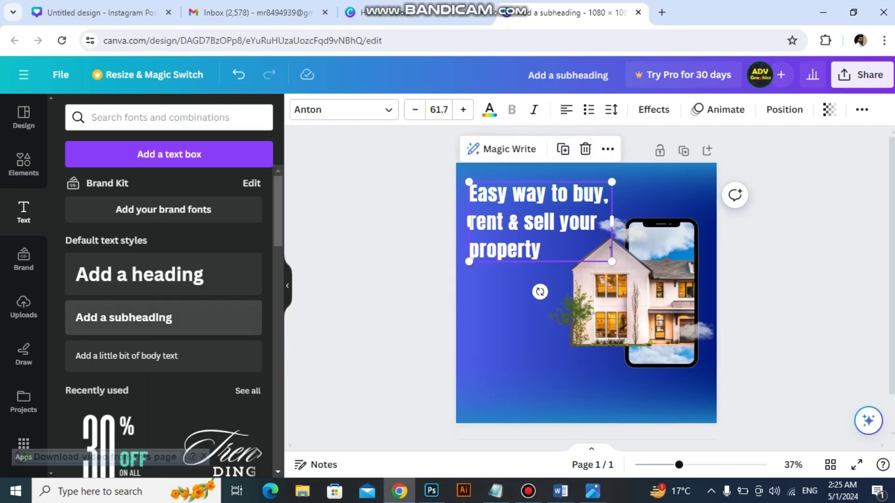
pyautogui.click(127, 356)
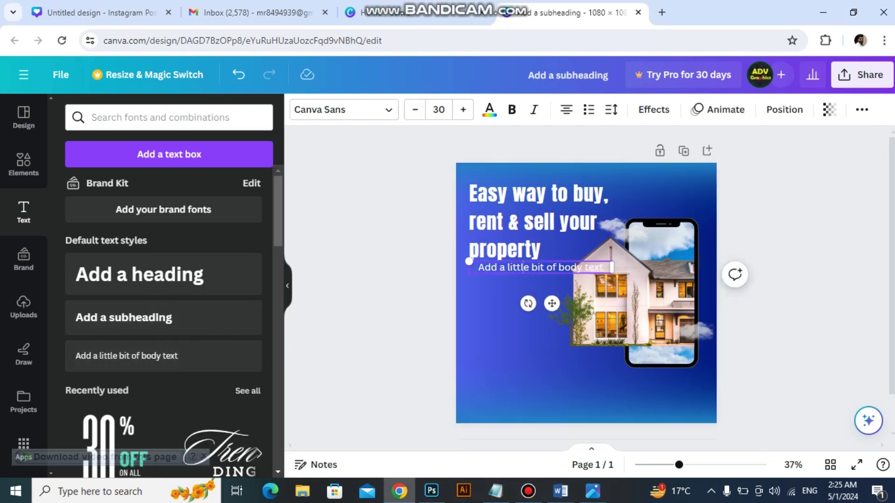
pyautogui.hotkey('ctrl', 'v')
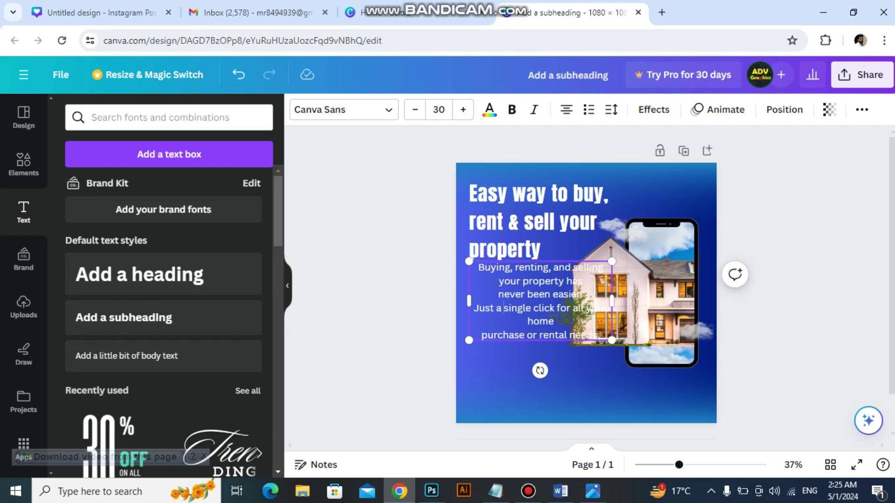
# Step: Left-align the paragraph and move its text box slightly down, leaving a gap below the heading
pyautogui.hotkey('ctrl', 'a')
pyautogui.click(566, 110)
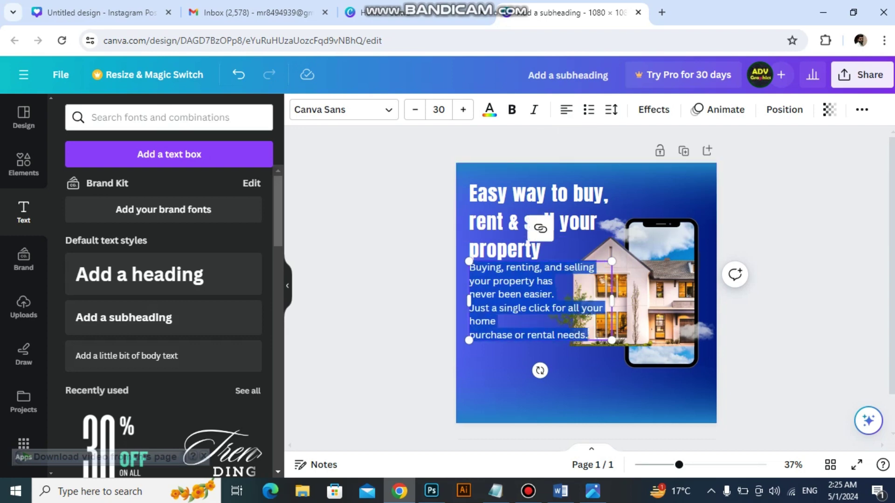
pyautogui.press('Escape')
pyautogui.click(536, 301)
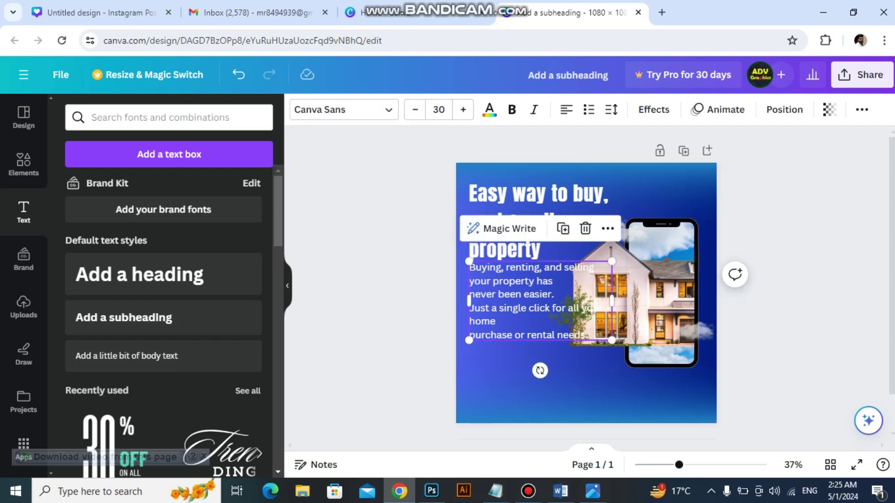
pyautogui.moveTo(536, 301)
pyautogui.mouseDown()
pyautogui.moveTo(533, 321)
pyautogui.moveTo(541, 304)
pyautogui.mouseUp()
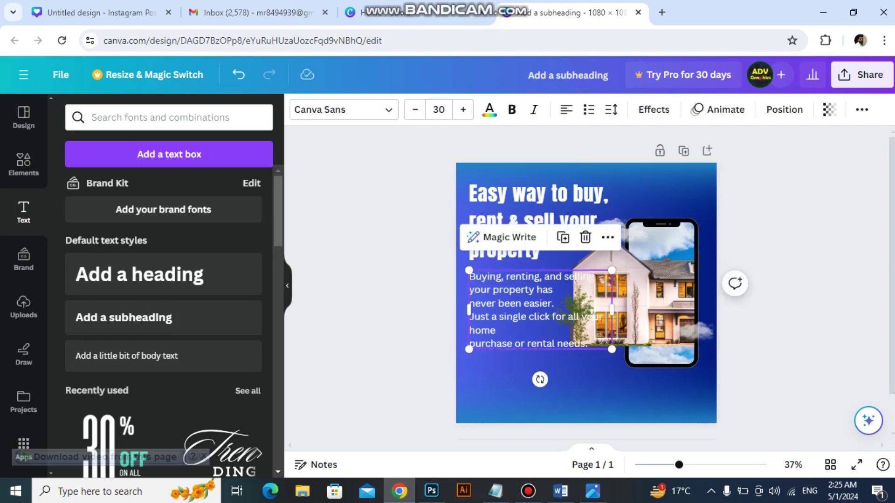
# Step: Insert line breaks in the paragraph before "selling" and before "has" to keep the lines shorter
pyautogui.press('BackSpace')
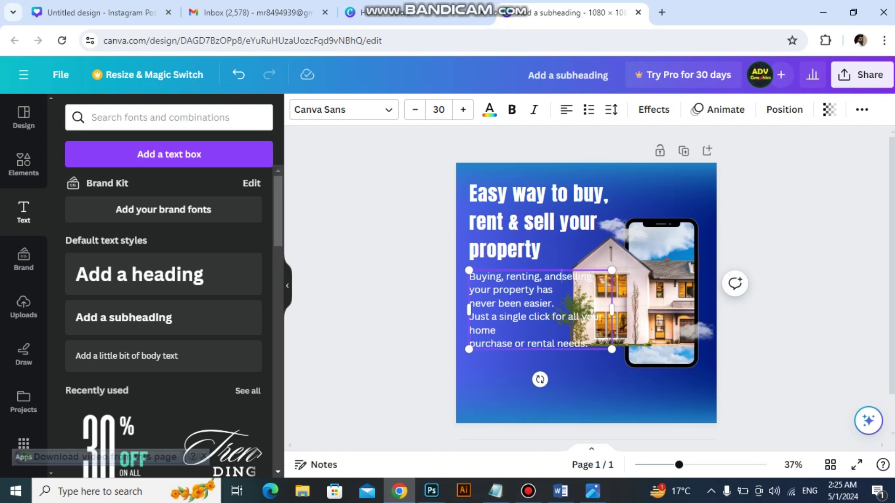
pyautogui.press('Return')
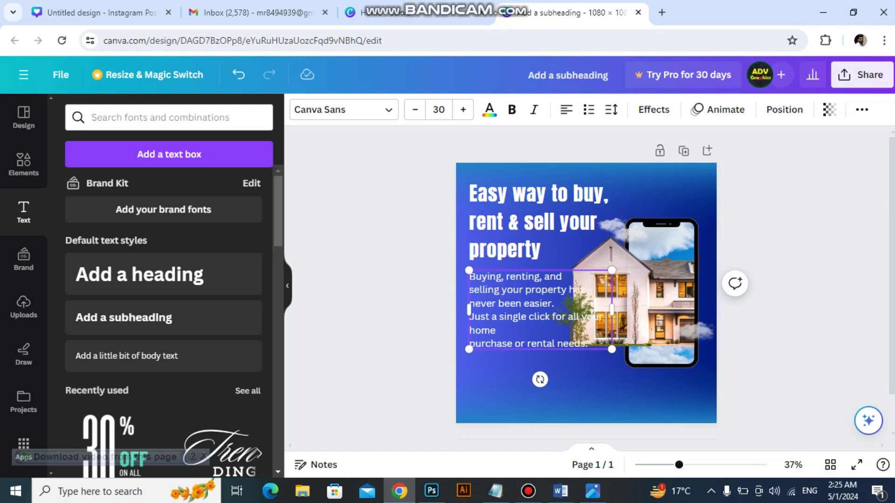
pyautogui.click(567, 290)
pyautogui.press('Return')
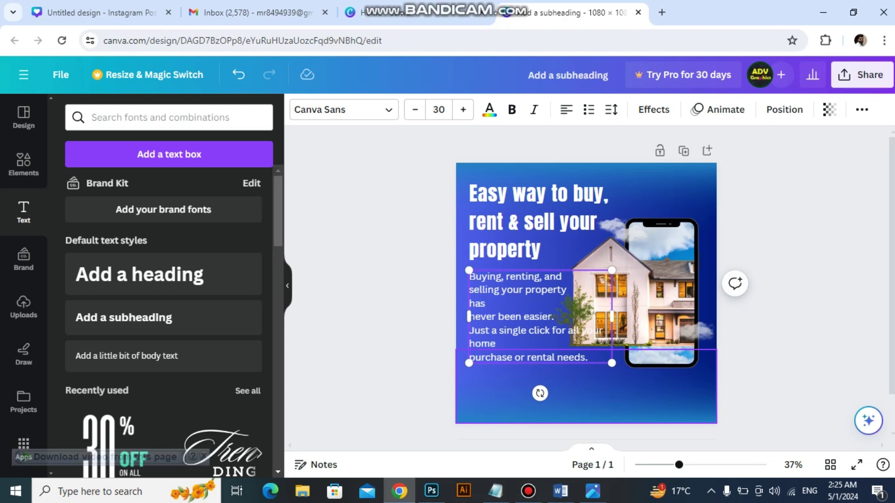
# Step: Rewrap the paragraph's next lines as "has never been", "easier. Just a" and "single click for all your home"
pyautogui.press('BackSpace')
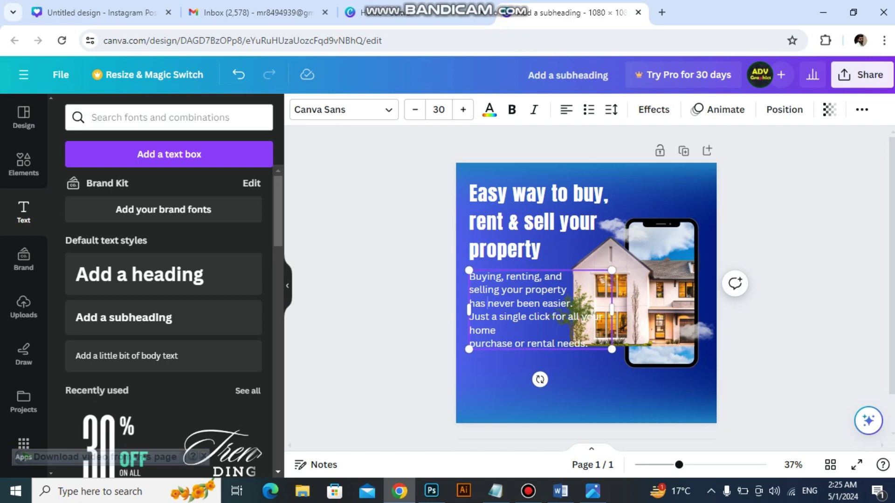
pyautogui.press('BackSpace')
pyautogui.press('Return')
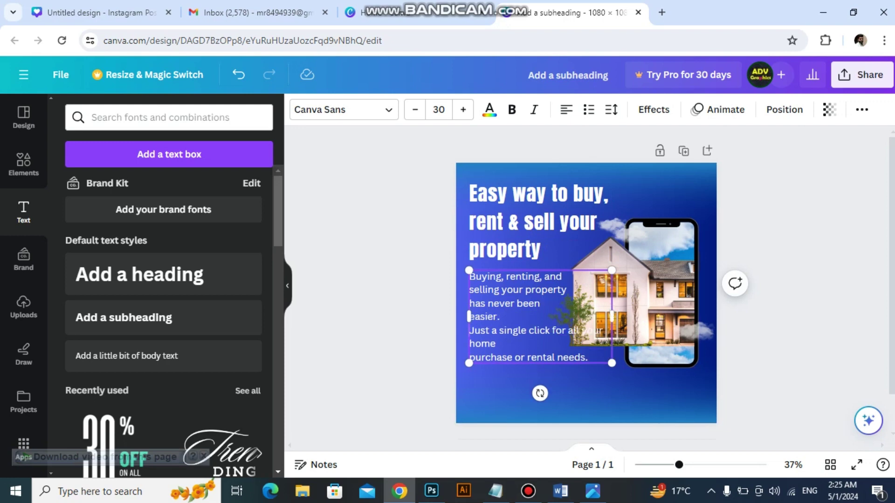
pyautogui.press('BackSpace')
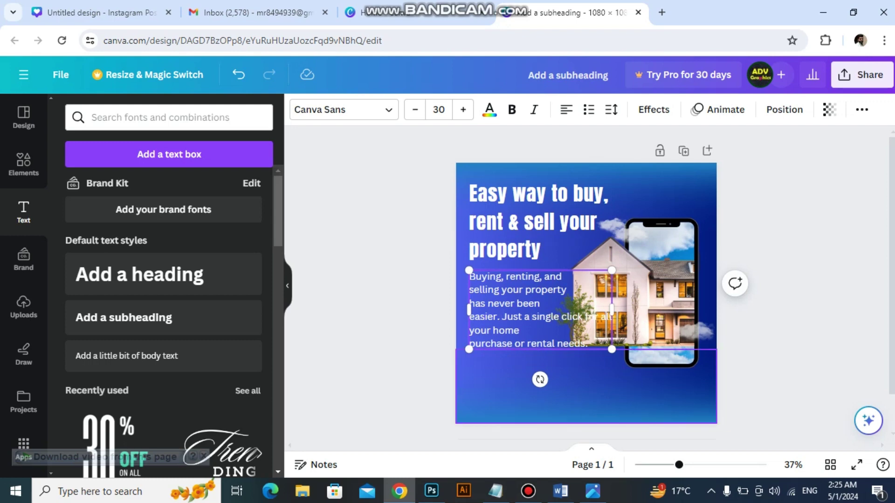
pyautogui.press('BackSpace')
pyautogui.press('Return')
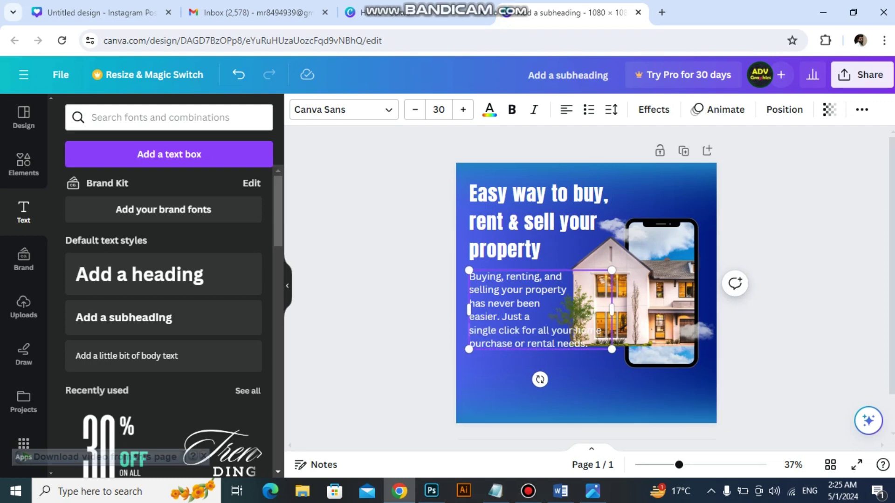
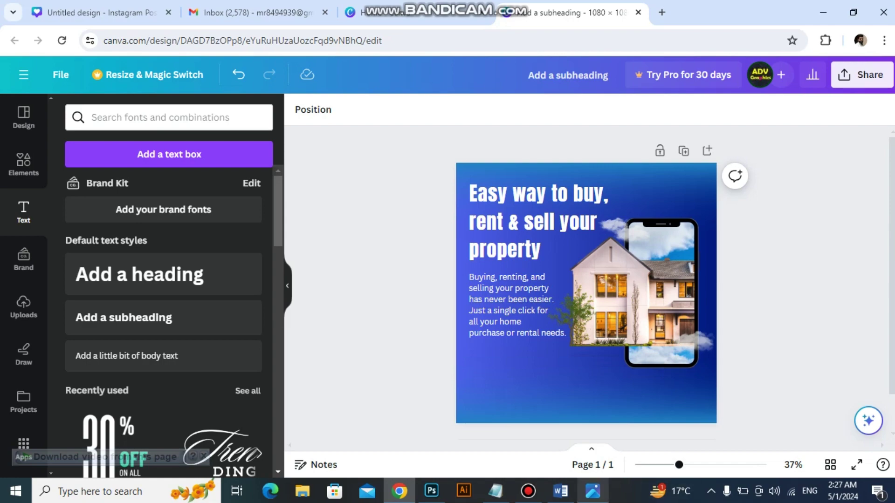
pyautogui.click(593, 491)
pyautogui.click(593, 491)
pyautogui.click(527, 305)
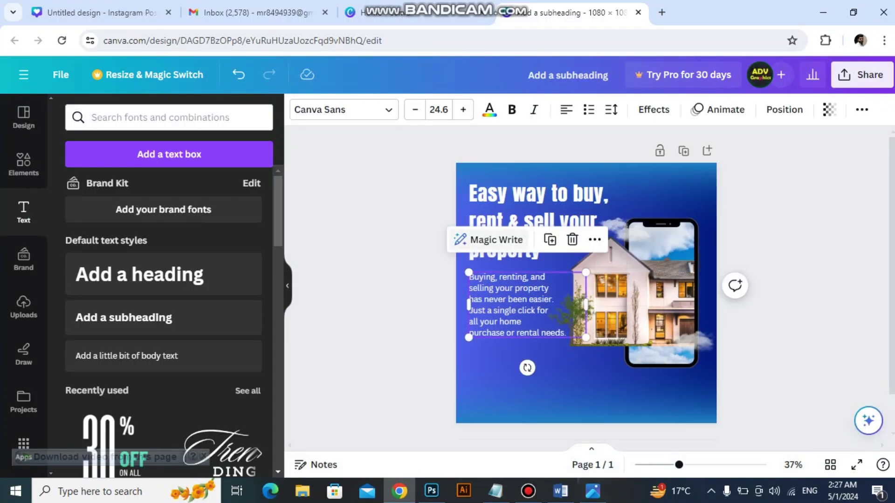
pyautogui.keyDown('shift'); pyautogui.click(549, 221); pyautogui.keyUp('shift')
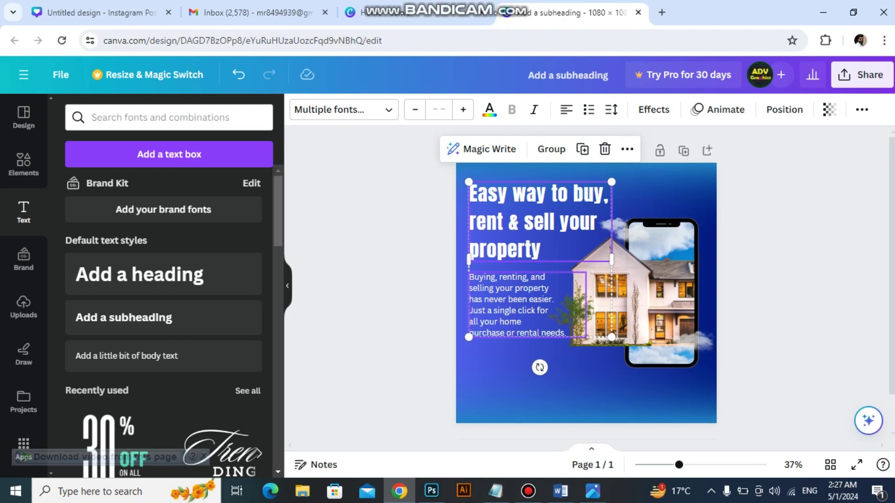
pyautogui.press('Escape')
# Step: Nudge the body paragraph slightly down below the heading
pyautogui.click(517, 304)
pyautogui.press('Down')
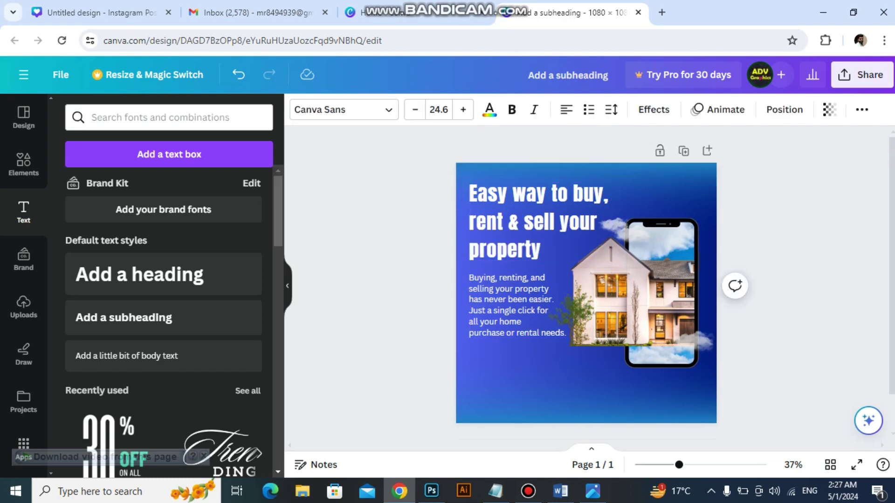
# Step: Nudge the "Easy way to buy, rent & sell your property" heading slightly down toward the body paragraph
pyautogui.press('Down')
pyautogui.press('Down')
pyautogui.click(539, 222)
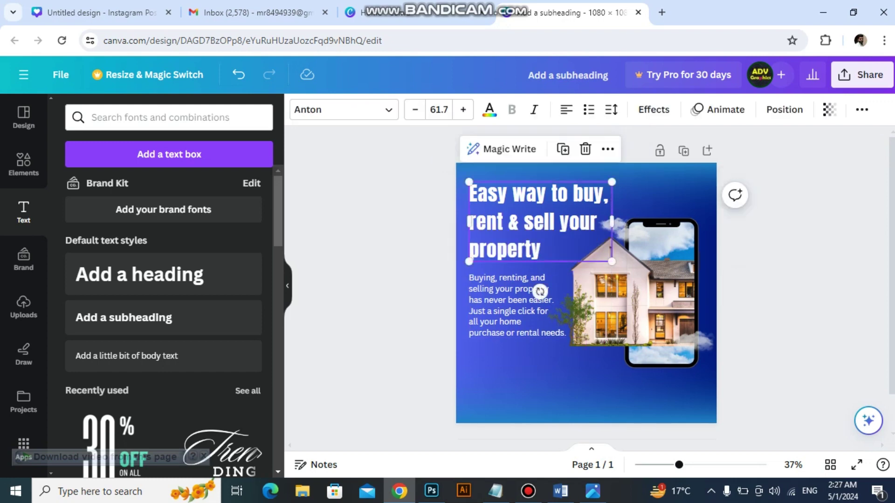
pyautogui.press('Down')
pyautogui.press('Down')
pyautogui.press('Down')
pyautogui.press('Down')
pyautogui.press('Down')
pyautogui.press('Down')
pyautogui.press('Down')
pyautogui.press('Down')
pyautogui.press('Down')
pyautogui.press('Down')
# Step: Fine-tune the body paragraph's vertical position by nudging it slightly down and back up, and deselect it
pyautogui.click(527, 305)
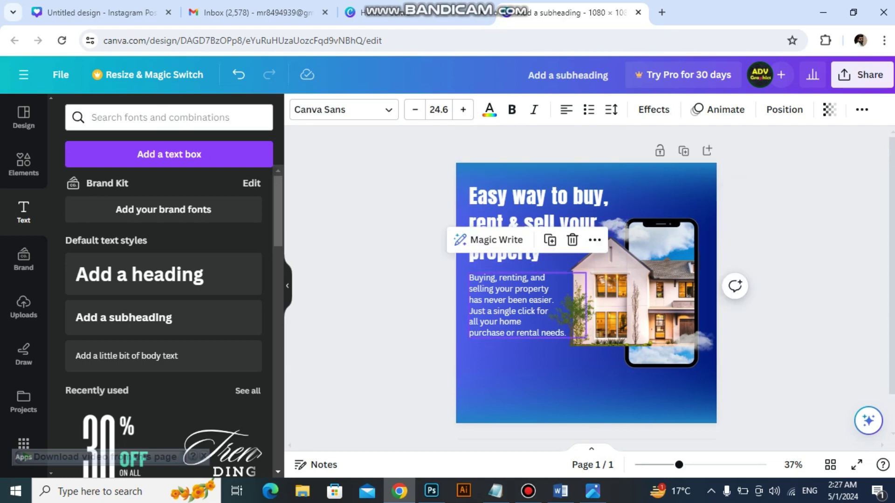
pyautogui.press('Down')
pyautogui.press('Down')
pyautogui.press('Down')
pyautogui.press('Down')
pyautogui.press('Down')
pyautogui.press('Down')
pyautogui.press('Up')
pyautogui.press('Up')
pyautogui.press('Up')
pyautogui.press('Up')
pyautogui.press('Up')
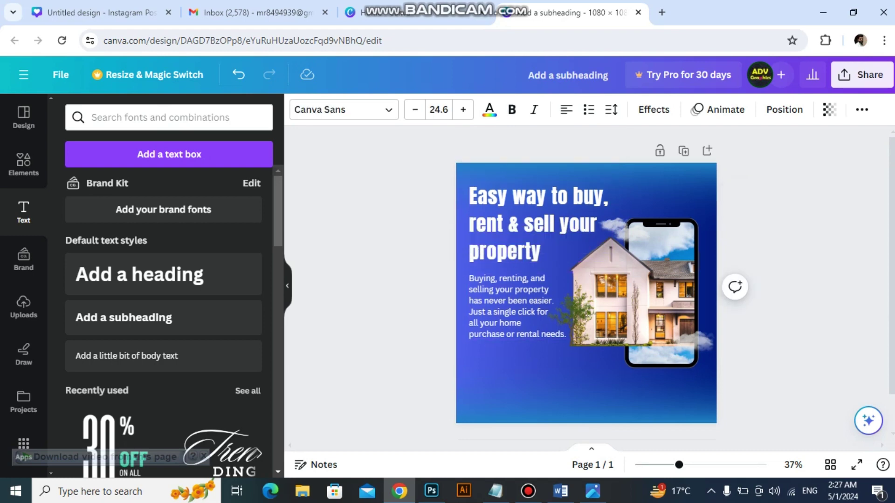
pyautogui.press('Escape')
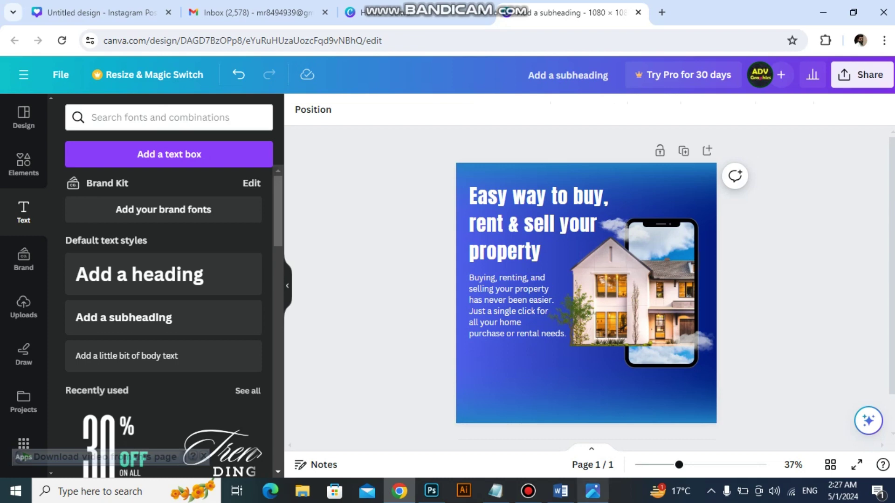
# Step: Check the reference design in the image viewer, return to Canva and move the body paragraph slightly up, closer to the heading
pyautogui.click(593, 491)
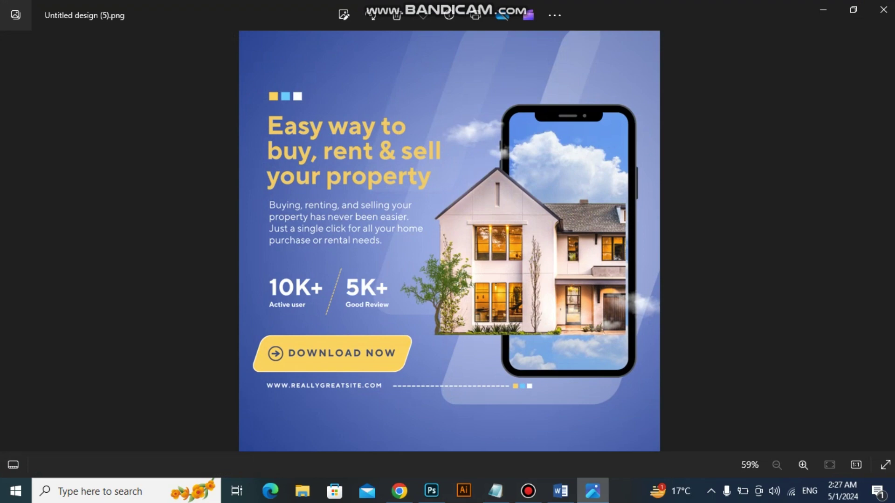
pyautogui.hotkey('alt', 'Tab')
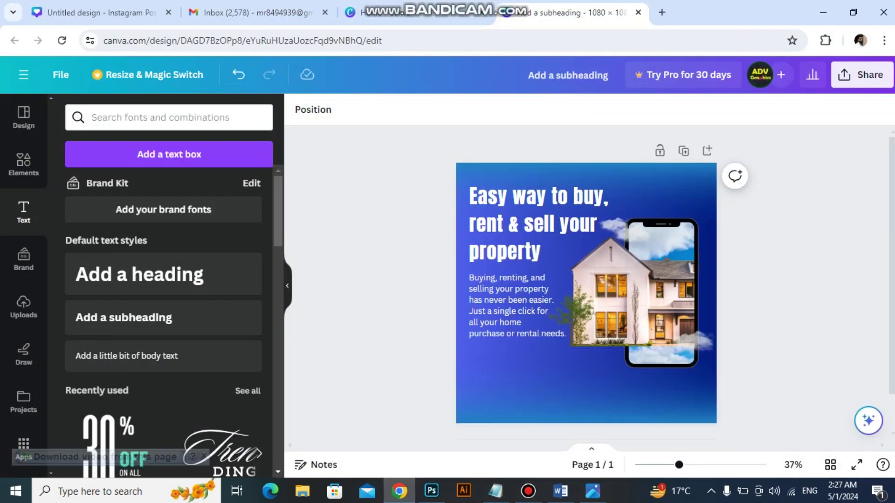
pyautogui.click(527, 305)
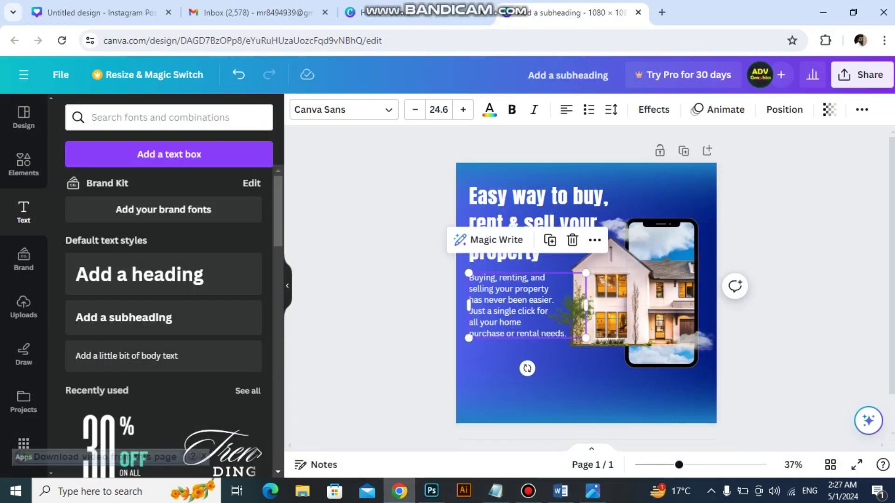
pyautogui.moveTo(513, 305); pyautogui.dragTo(513, 298)
pyautogui.press('Left')
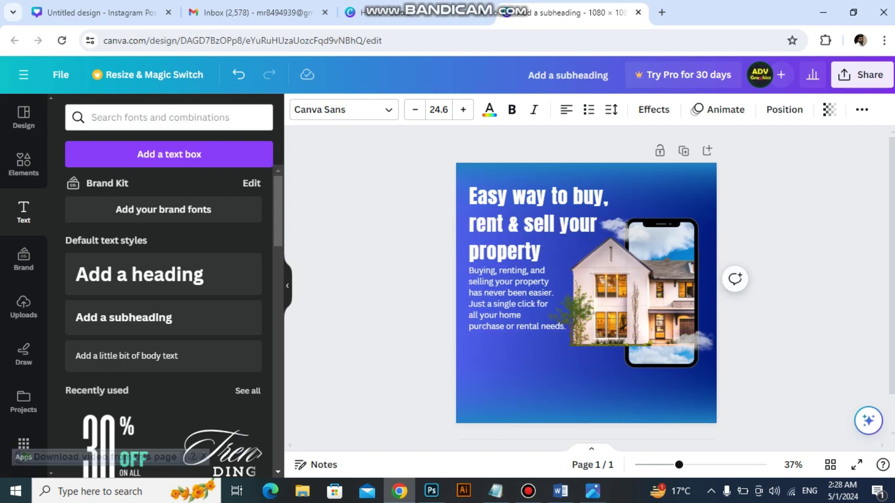
pyautogui.press('Down')
pyautogui.press('Down')
pyautogui.press('Down')
pyautogui.press('Down')
pyautogui.press('Down')
pyautogui.press('Down')
pyautogui.press('Down')
pyautogui.press('Down')
pyautogui.press('Down')
pyautogui.press('Down')
pyautogui.press('Down')
pyautogui.press('Down')
pyautogui.press('Down')
pyautogui.press('Down')
pyautogui.press('Down')
pyautogui.press('Down')
pyautogui.press('Down')
pyautogui.press('Down')
pyautogui.press('Down')
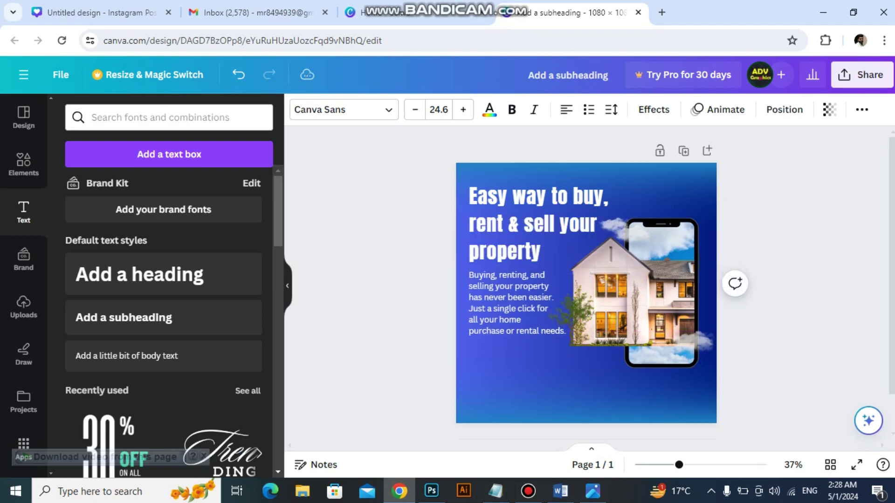
pyautogui.press('Escape')
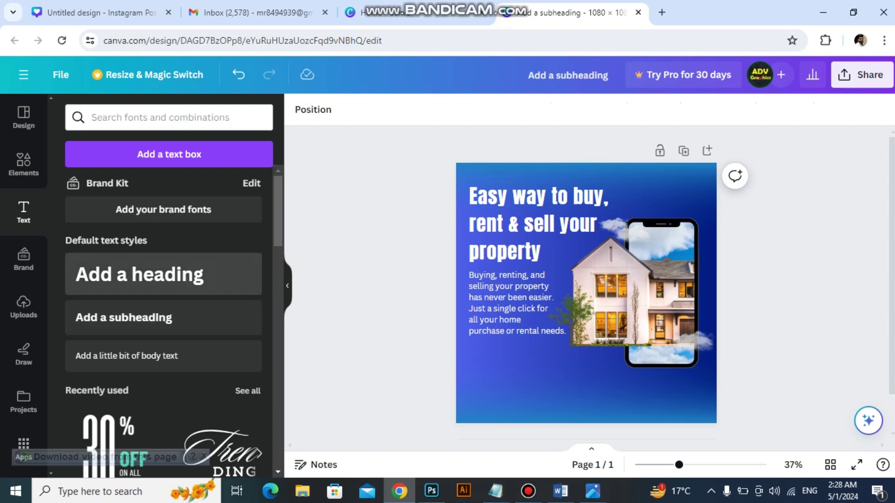
# Step: Add a subheading text box to the design and replace its placeholder with "10K"
pyautogui.click(124, 317)
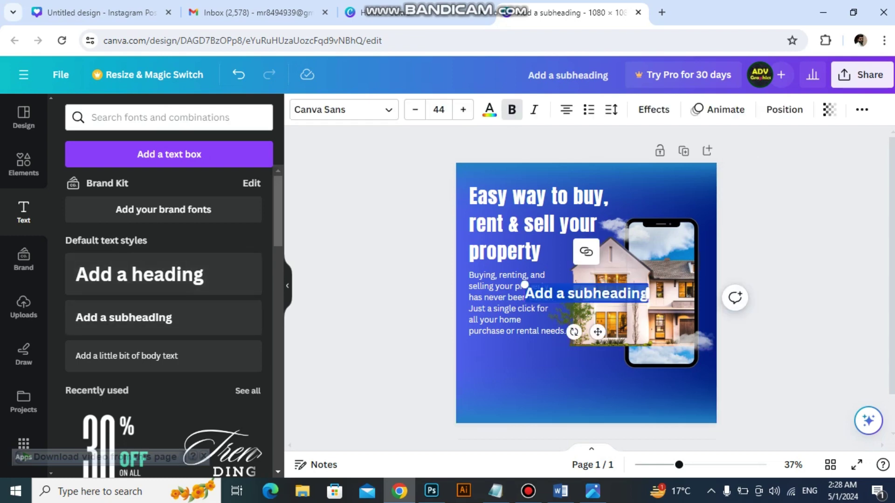
pyautogui.press('BackSpace')
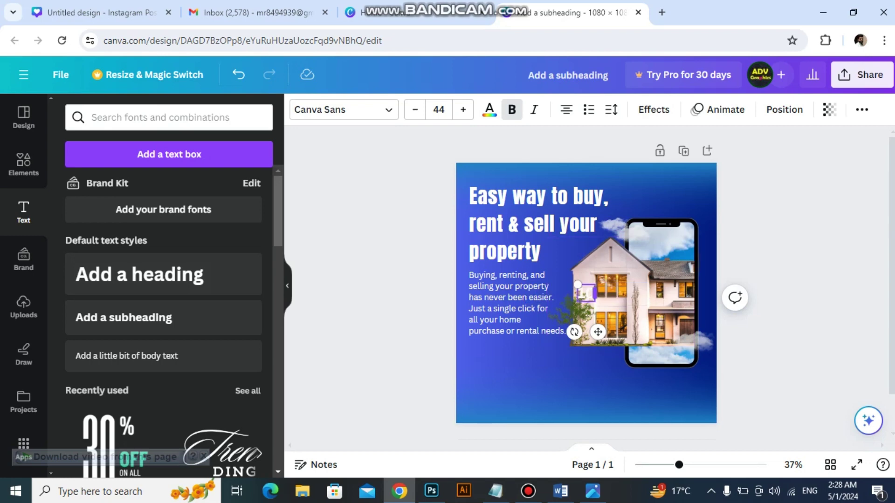
pyautogui.write('10k')
pyautogui.press('Escape')
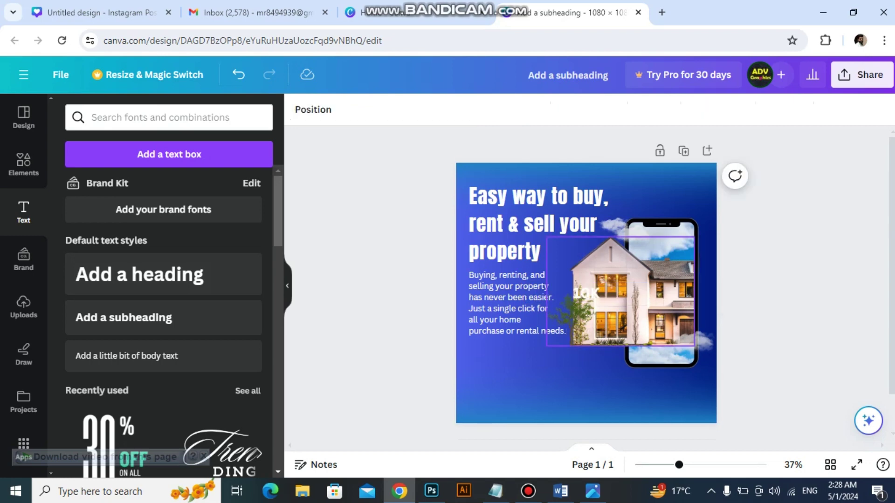
# Step: Move the "10K" text below the paragraph, append "+", and line up its left edge with the paragraph
pyautogui.click(586, 293)
pyautogui.moveTo(587, 293); pyautogui.dragTo(483, 355)
pyautogui.doubleClick(483, 356)
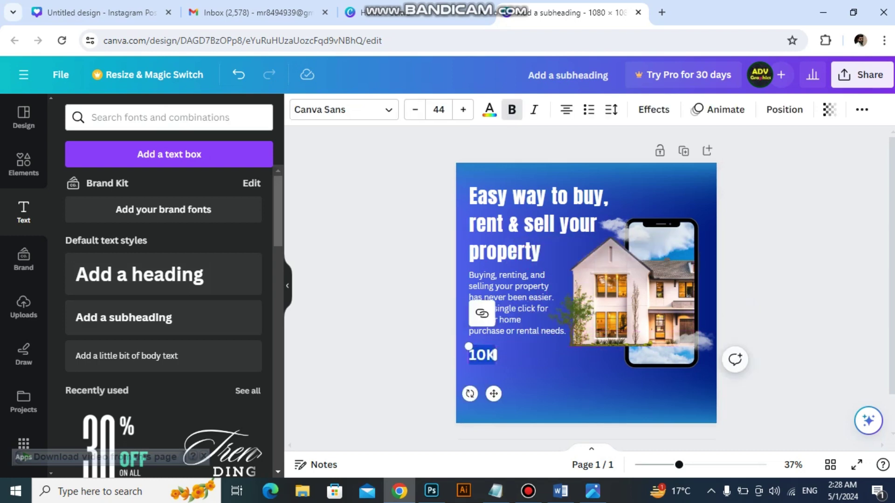
pyautogui.click(486, 355)
pyautogui.write('+')
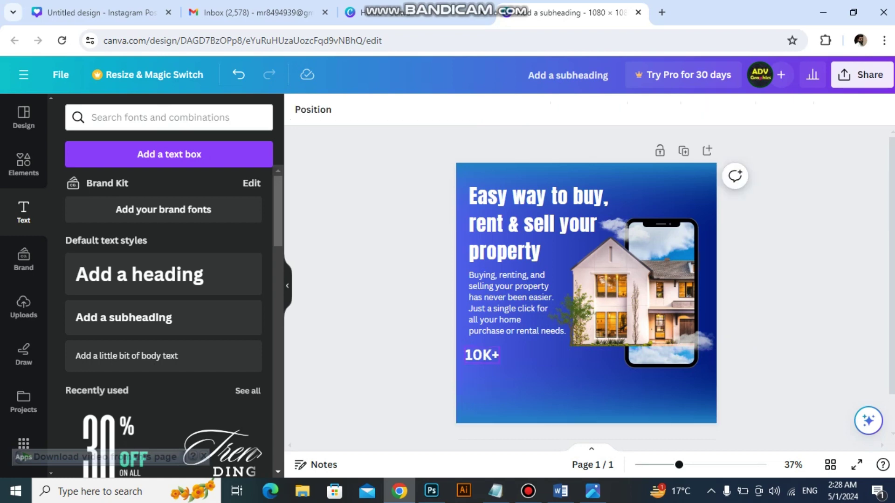
pyautogui.moveTo(482, 355); pyautogui.dragTo(487, 356)
pyautogui.press('Right')
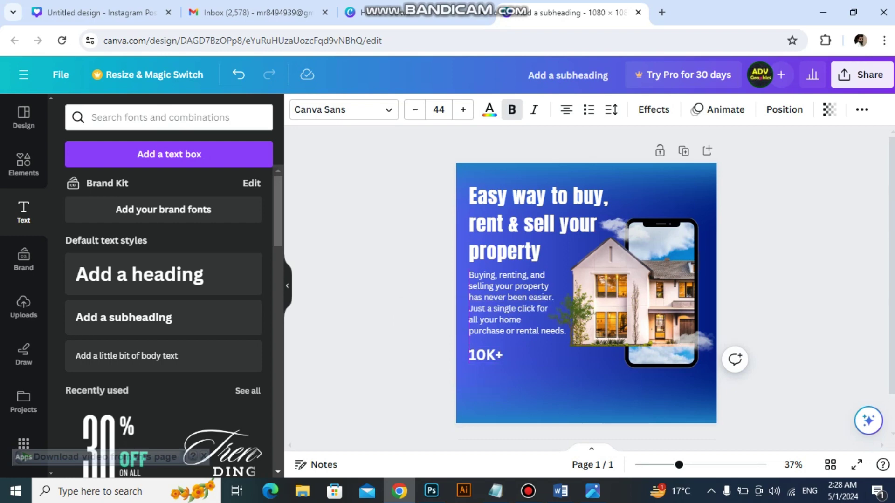
# Step: Check the reference design in the image viewer, return to Canva and add a body text below "10K+" reading "Active user"
pyautogui.click(502, 356)
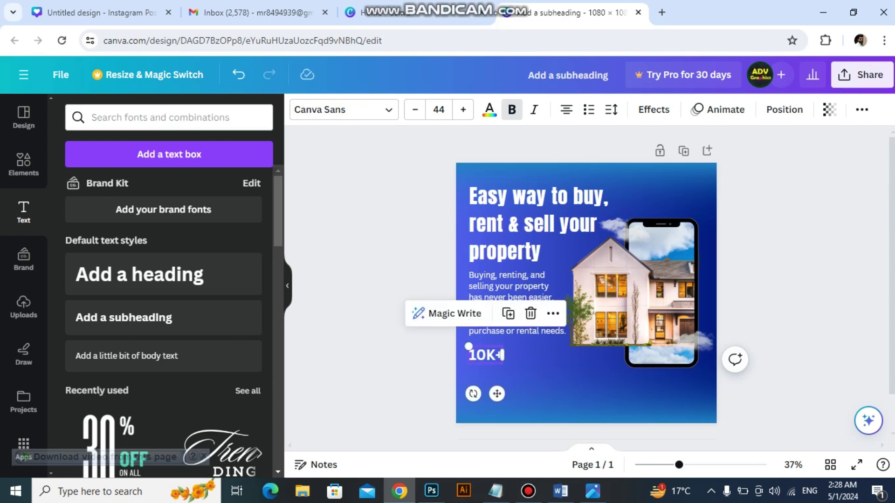
pyautogui.click(593, 491)
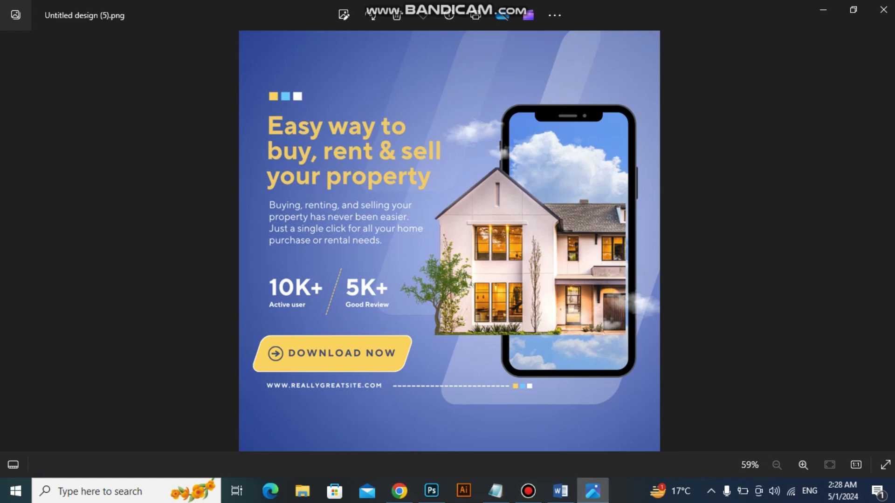
pyautogui.hotkey('alt', 'Tab')
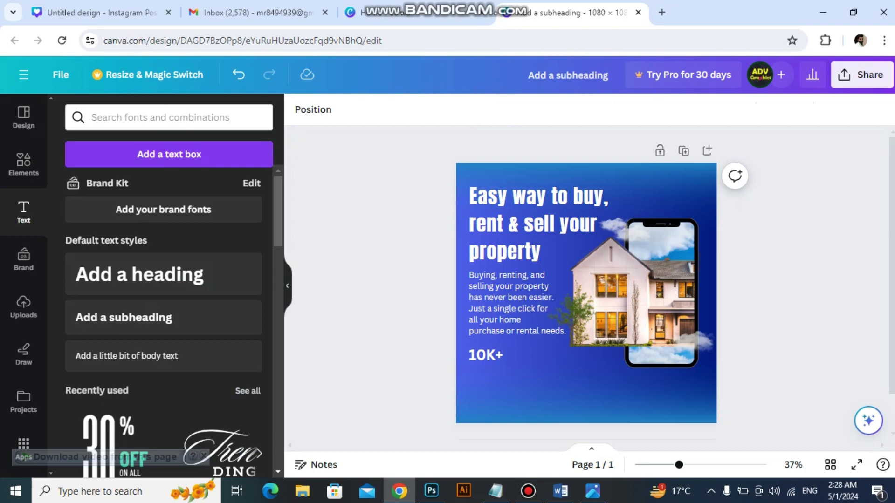
pyautogui.click(126, 356)
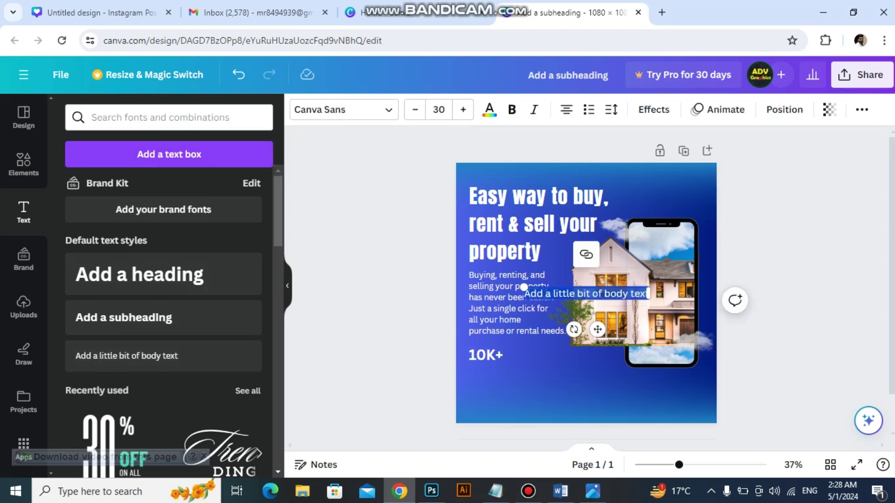
pyautogui.press('Escape')
pyautogui.click(535, 291)
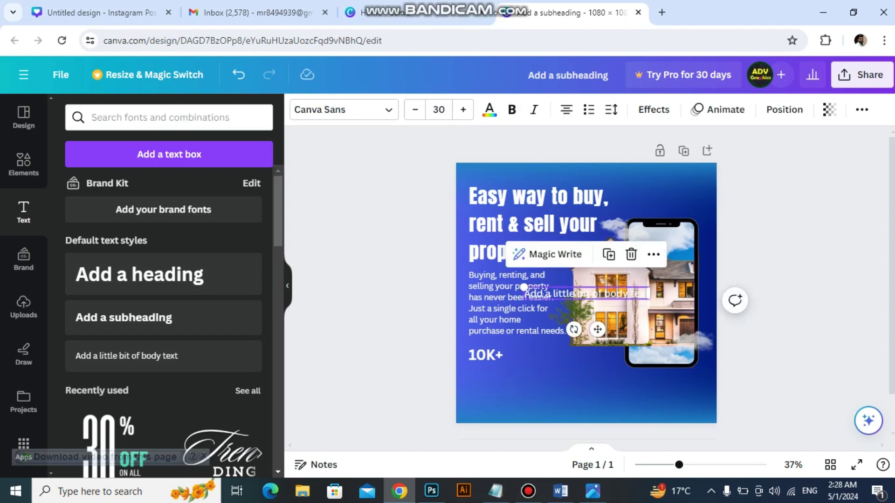
pyautogui.moveTo(535, 291); pyautogui.dragTo(489, 372)
pyautogui.tripleClick(488, 373)
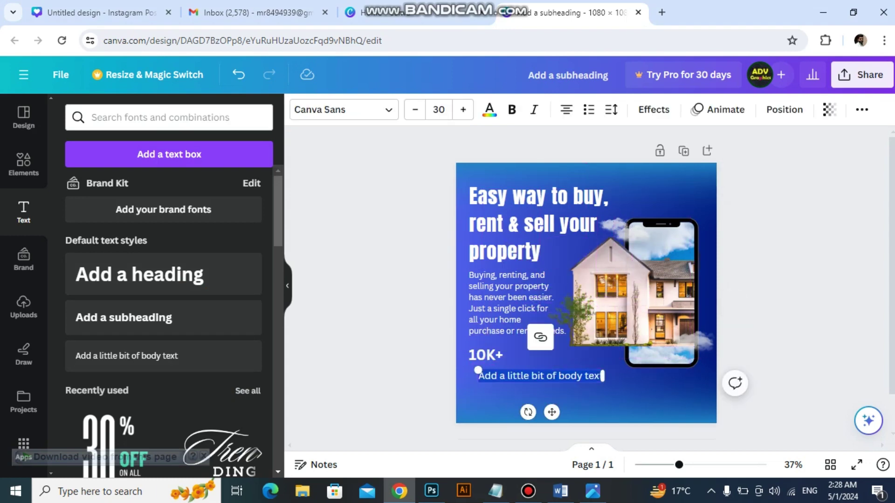
pyautogui.write('Active')
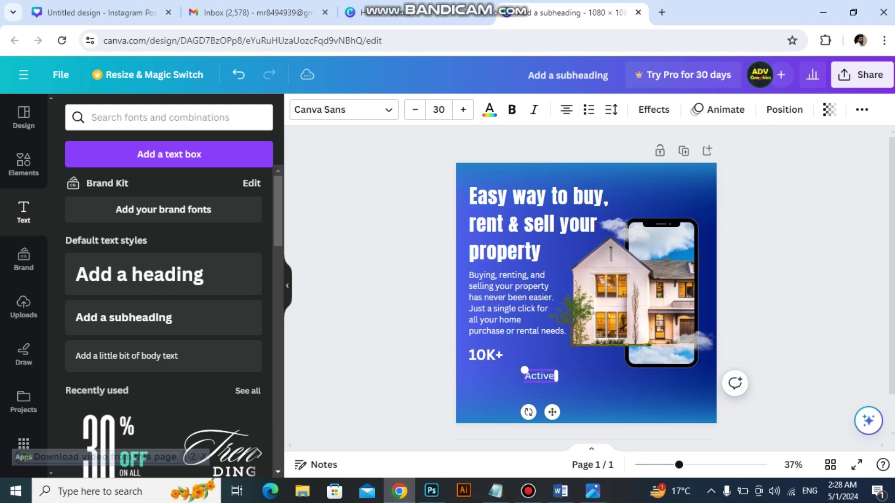
pyautogui.write(' user')
pyautogui.press('Escape')
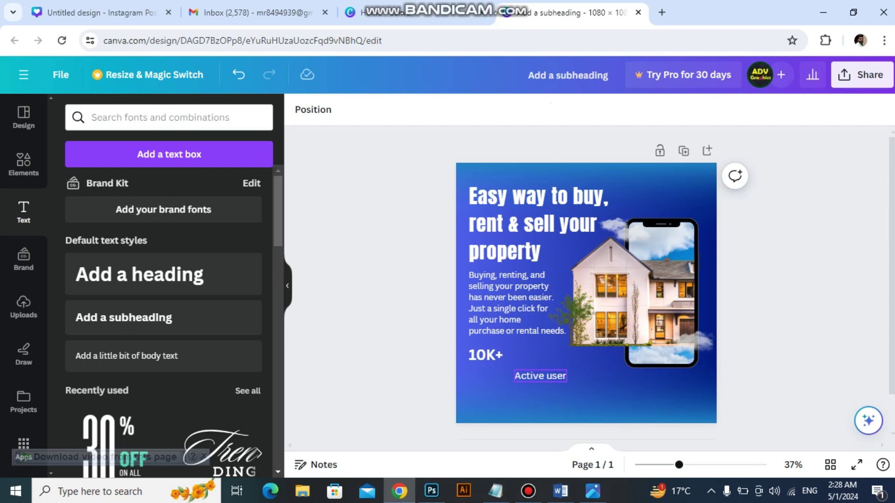
# Step: Move the "Active user" text directly under "10K+" and reduce its font size to 21
pyautogui.moveTo(540, 376); pyautogui.dragTo(495, 369)
pyautogui.click(520, 369)
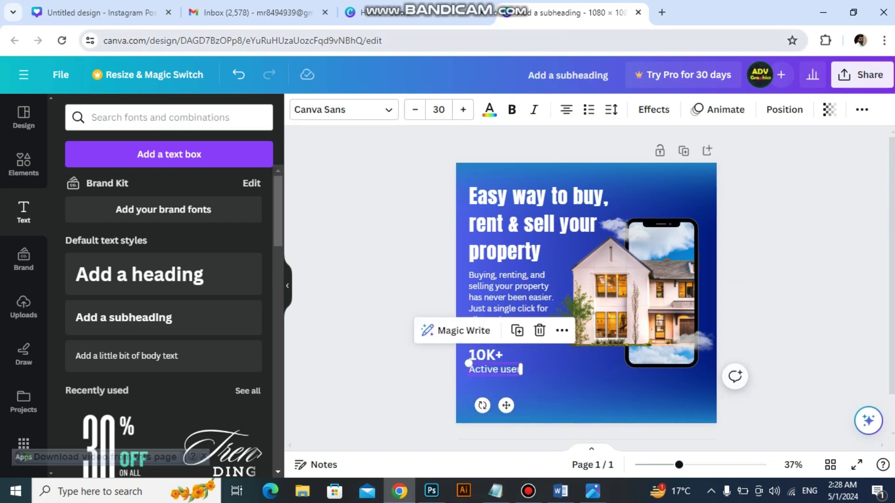
pyautogui.doubleClick(415, 110)
pyautogui.doubleClick(414, 109)
pyautogui.click(415, 110)
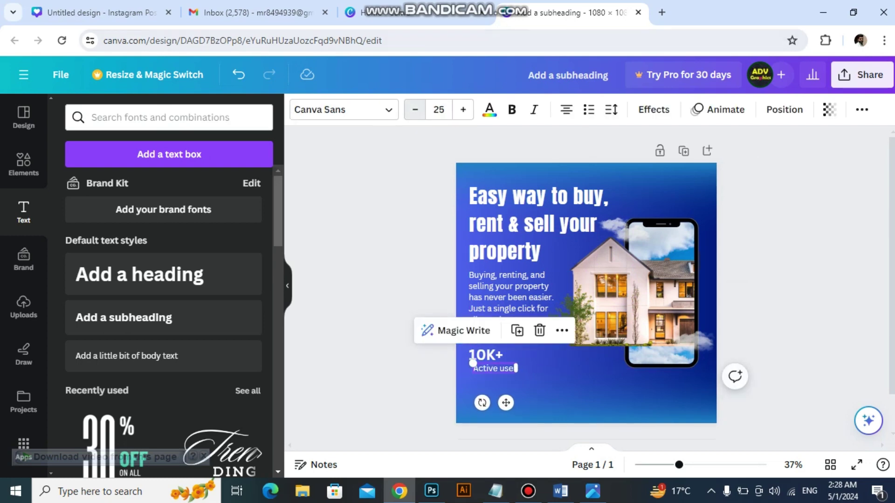
pyautogui.doubleClick(415, 110)
pyautogui.click(415, 110)
pyautogui.click(415, 109)
# Step: Align the left edge of the "Active user" text with "10K+" and deselect it
pyautogui.scroll(3, 586, 385)
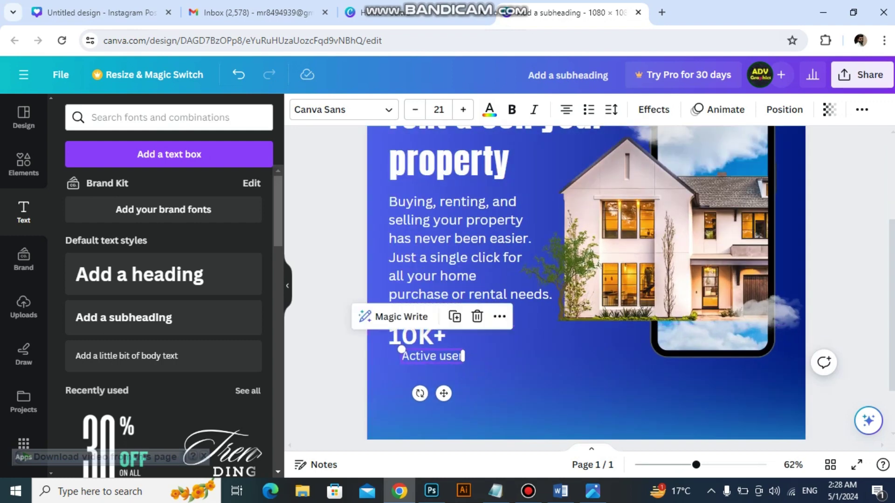
pyautogui.moveTo(431, 356); pyautogui.dragTo(418, 359)
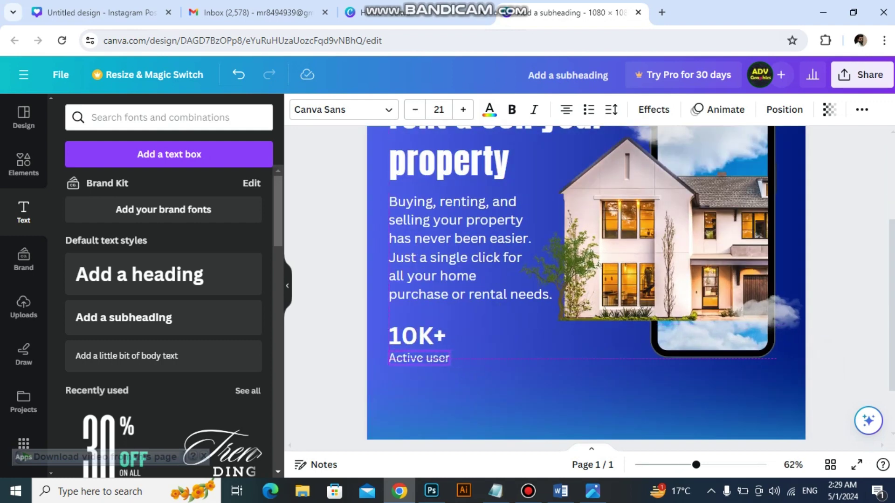
pyautogui.scroll(-3, 585, 380)
pyautogui.click(585, 368)
pyautogui.scroll(2, 585, 364)
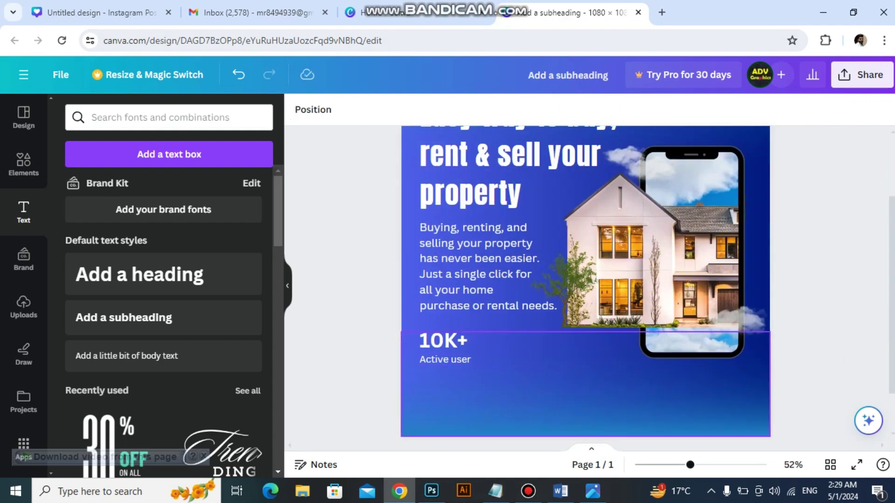
# Step: Scale the "Active user" text down slightly to size 20.8 and nudge it up closer to "10K+"
pyautogui.click(445, 359)
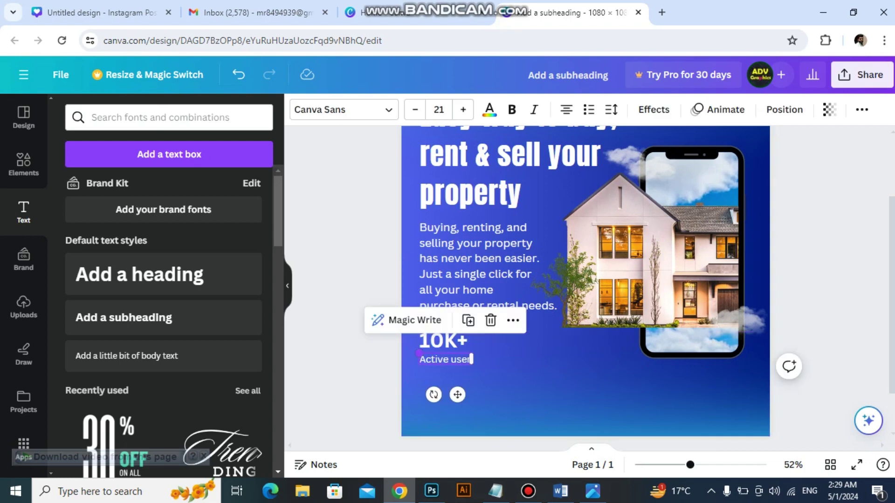
pyautogui.moveTo(472, 365)
pyautogui.mouseDown()
pyautogui.moveTo(442, 358)
pyautogui.moveTo(472, 364)
pyautogui.mouseUp()
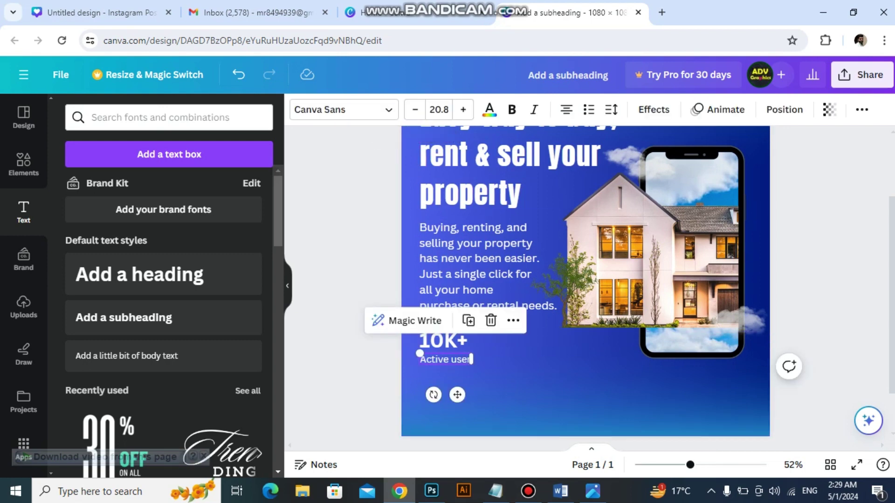
pyautogui.press('Up')
pyautogui.press('Up')
pyautogui.press('Up')
pyautogui.press('Up')
pyautogui.press('Up')
pyautogui.press('Up')
pyautogui.press('Up')
pyautogui.press('Up')
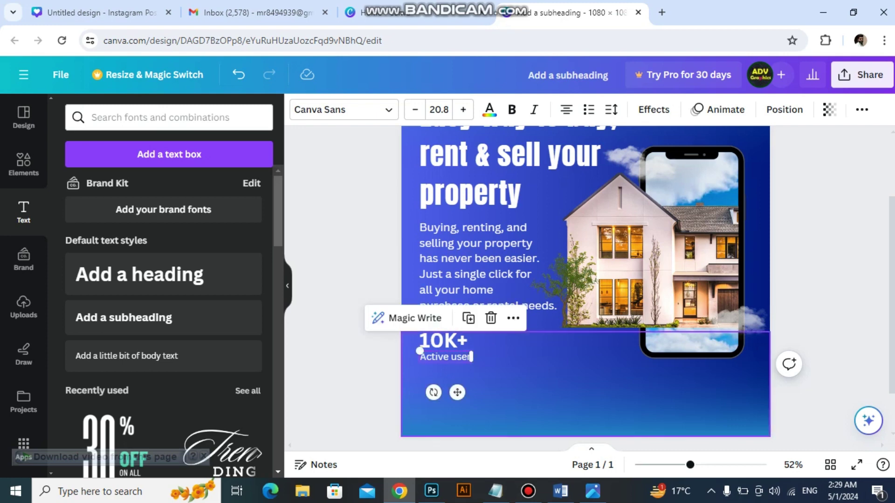
pyautogui.press('Return')
# Step: Reduce the font size of the "Active user" text to 17.8 and keep the text box selected
pyautogui.click(415, 110)
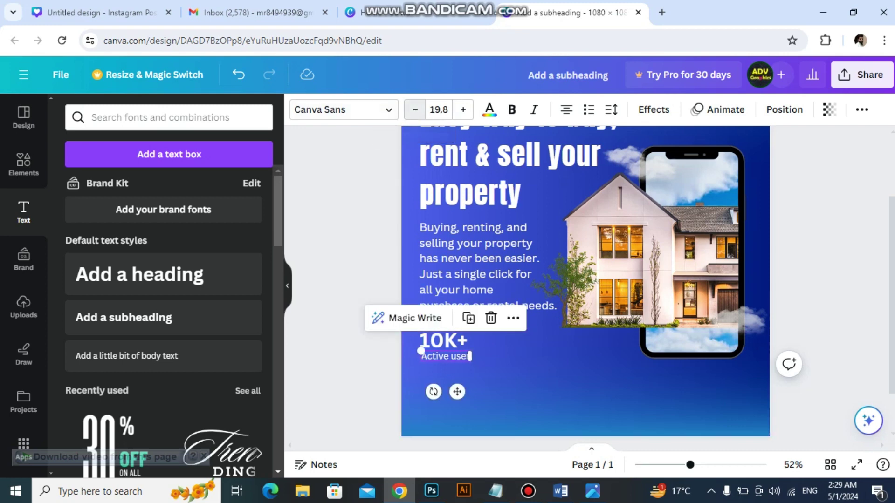
pyautogui.click(415, 109)
pyautogui.click(415, 109)
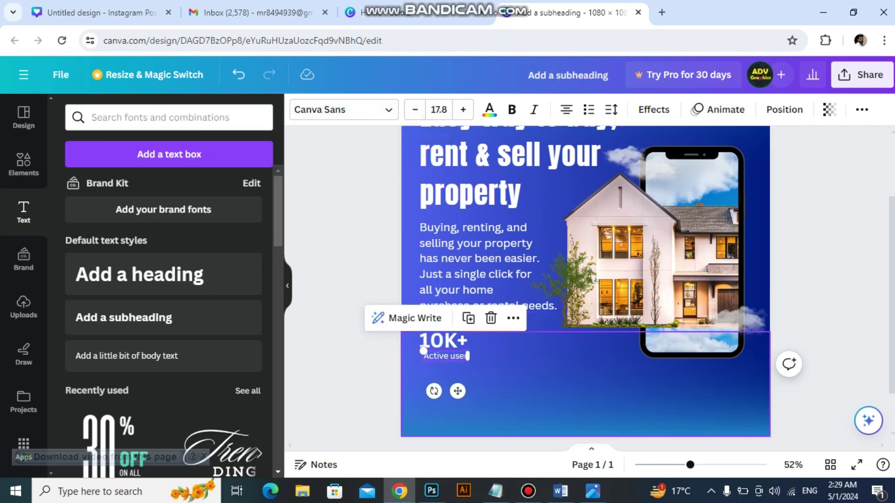
pyautogui.press('Escape')
pyautogui.click(445, 356)
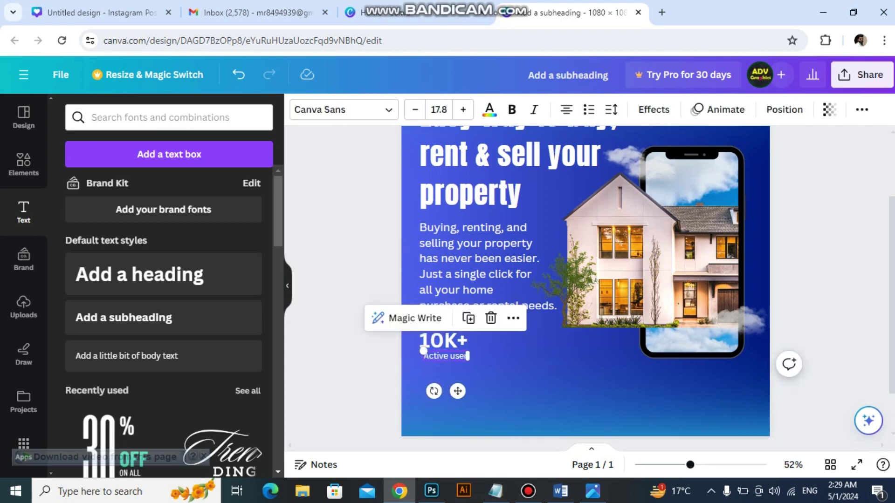
# Step: Nudge the "Active user" text left until it lines up with the left edge of "10K+", and deselect it
pyautogui.press('Left')
pyautogui.press('Left')
pyautogui.press('Left')
pyautogui.press('Left')
pyautogui.press('Left')
pyautogui.press('Left')
pyautogui.press('Left')
pyautogui.press('Left')
pyautogui.press('Left')
pyautogui.press('Left')
pyautogui.press('Left')
pyautogui.press('Left')
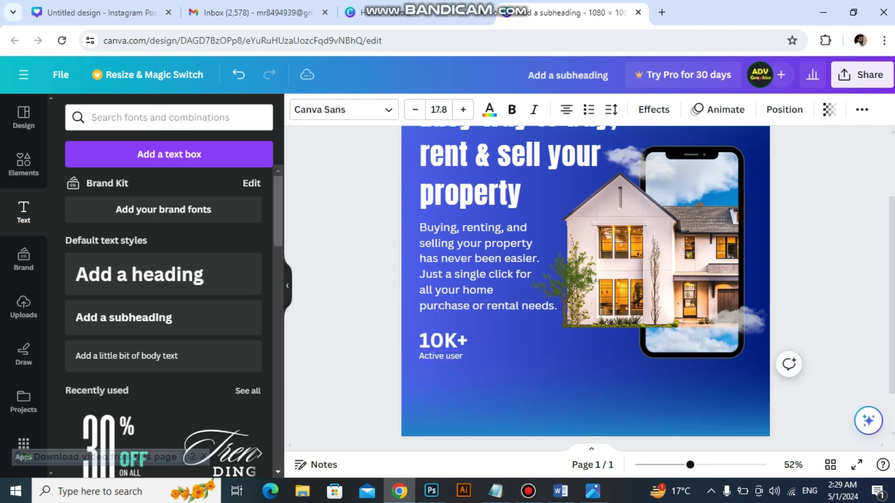
pyautogui.press('Escape')
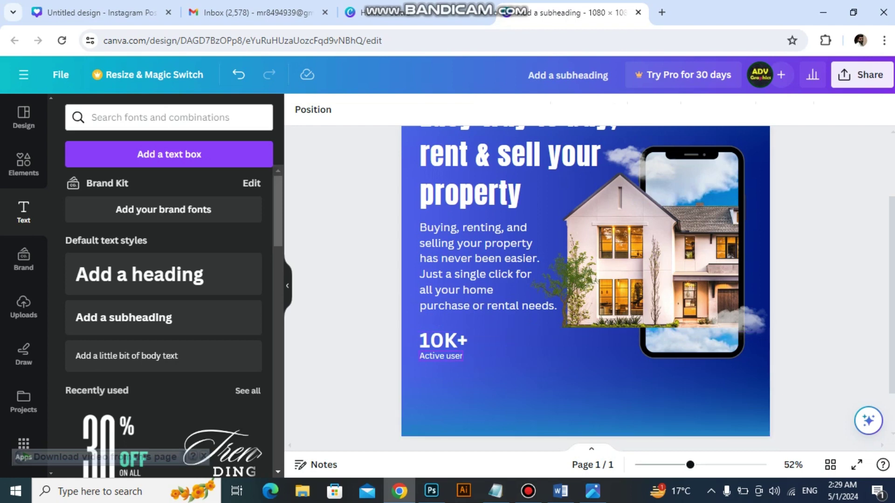
# Step: Duplicate the "10K+" and "Active user" texts together and place the copy beside the original on the same line
pyautogui.click(441, 355)
pyautogui.keyDown('shift'); pyautogui.click(442, 341); pyautogui.keyUp('shift')
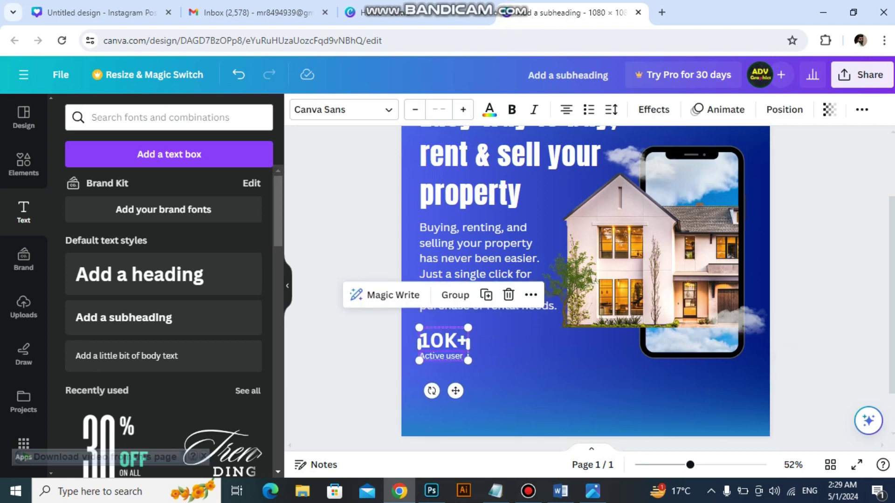
pyautogui.moveTo(443, 344); pyautogui.dragTo(520, 343)
pyautogui.click(552, 396)
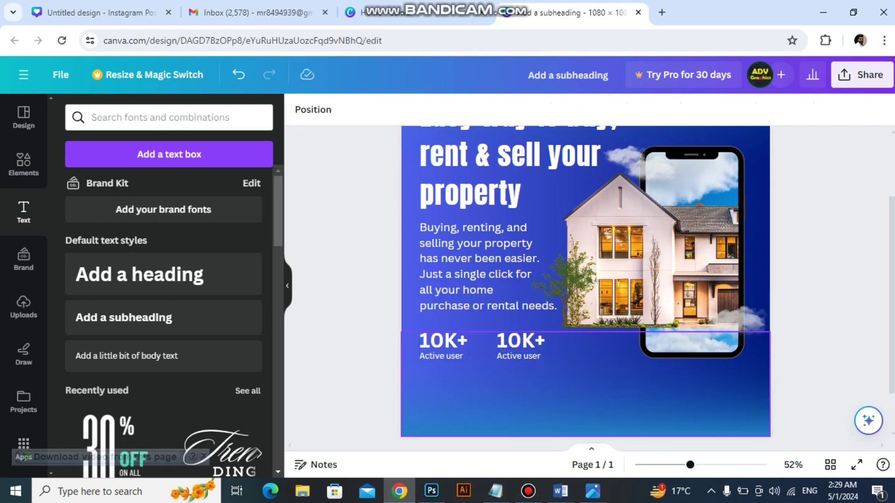
# Step: Check the second statistic in the reference image and change the duplicated number to "5K+" in the design
pyautogui.click(593, 491)
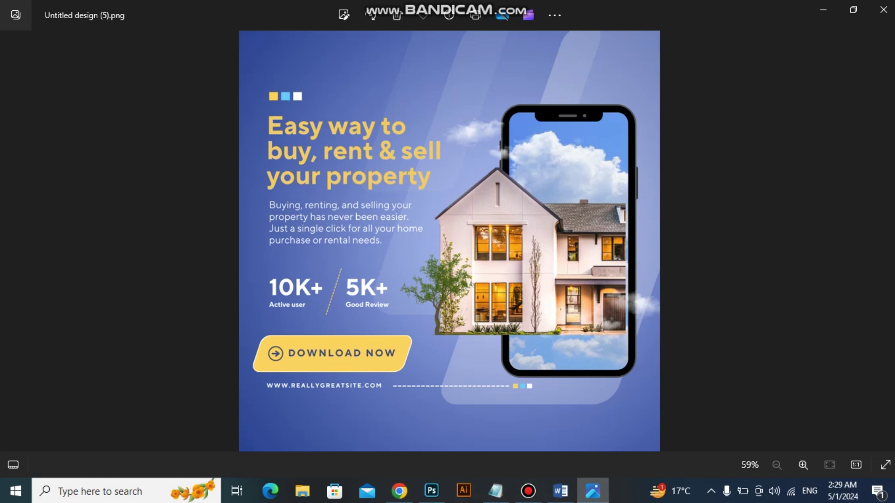
pyautogui.hotkey('alt', 'Tab')
pyautogui.click(521, 340)
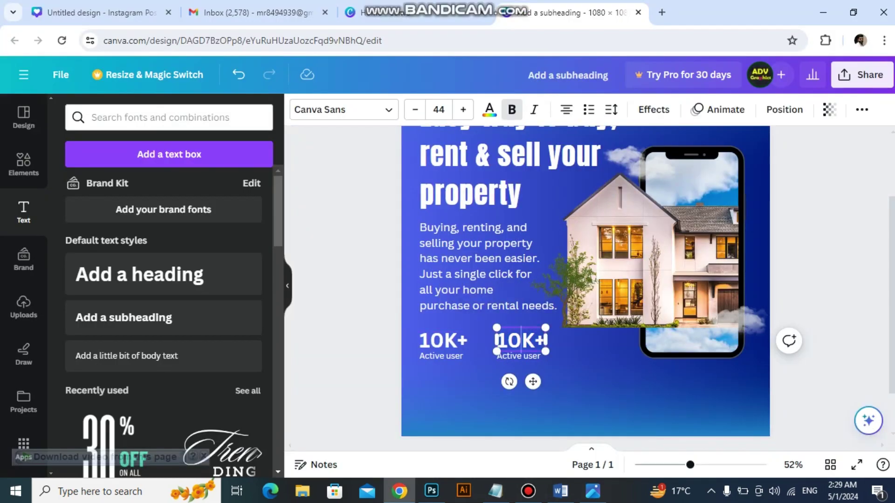
pyautogui.press('BackSpace')
pyautogui.press('BackSpace')
pyautogui.write('5')
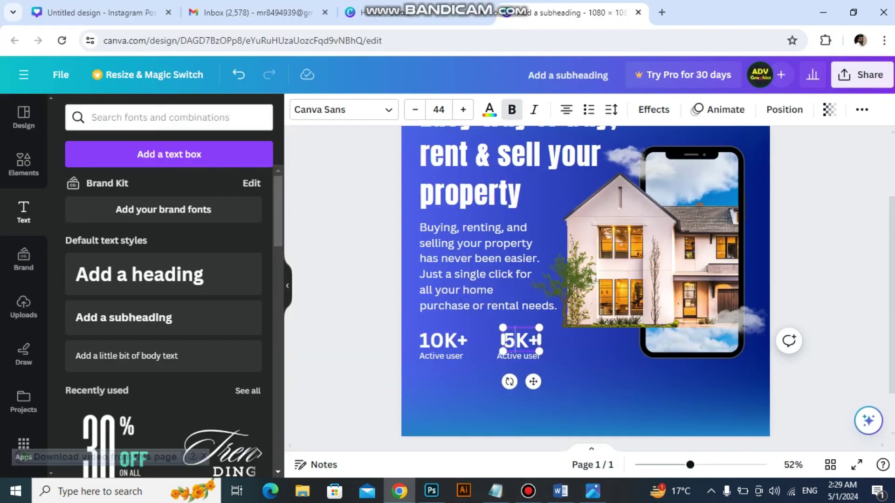
# Step: Replace the label under "5K+" with "Good review" and align the left edge of "5K+" with it
pyautogui.tripleClick(518, 356)
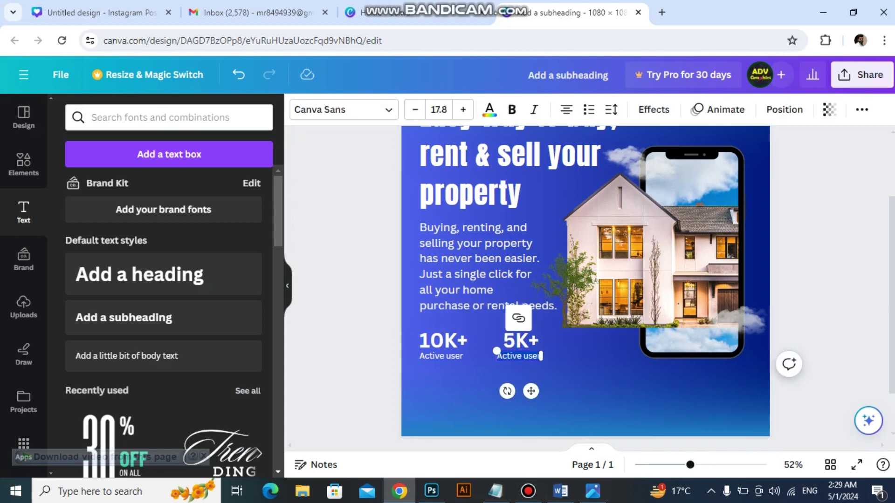
pyautogui.write('G')
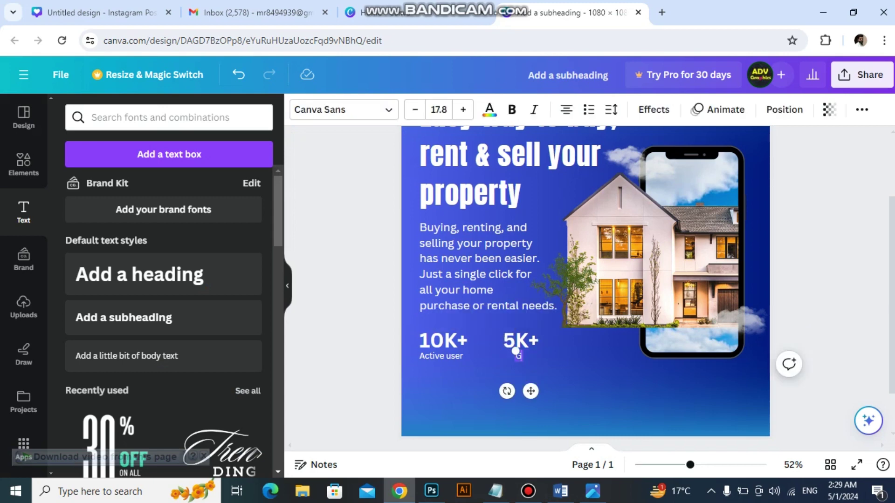
pyautogui.write('ood review')
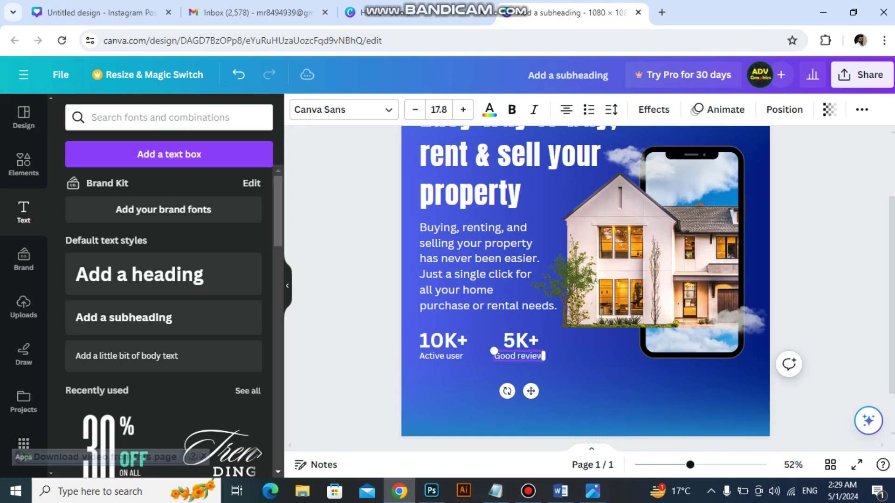
pyautogui.click(521, 340)
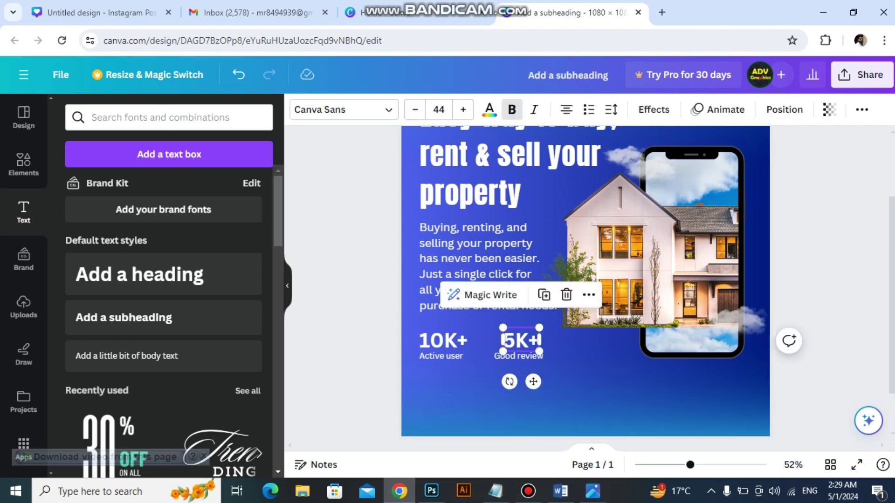
pyautogui.moveTo(521, 340); pyautogui.dragTo(511, 340)
pyautogui.press('Escape')
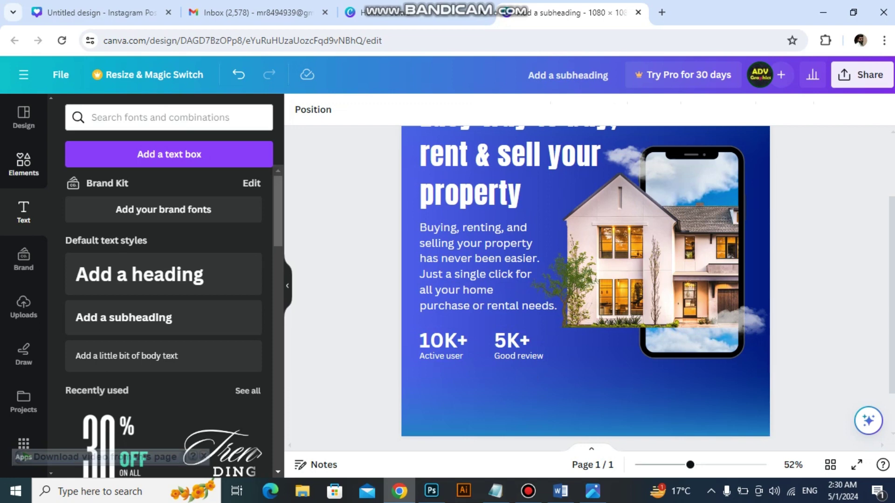
# Step: Search the elements for "line", add the dashed line, and place it below the two statistics
pyautogui.click(24, 164)
pyautogui.click(140, 117)
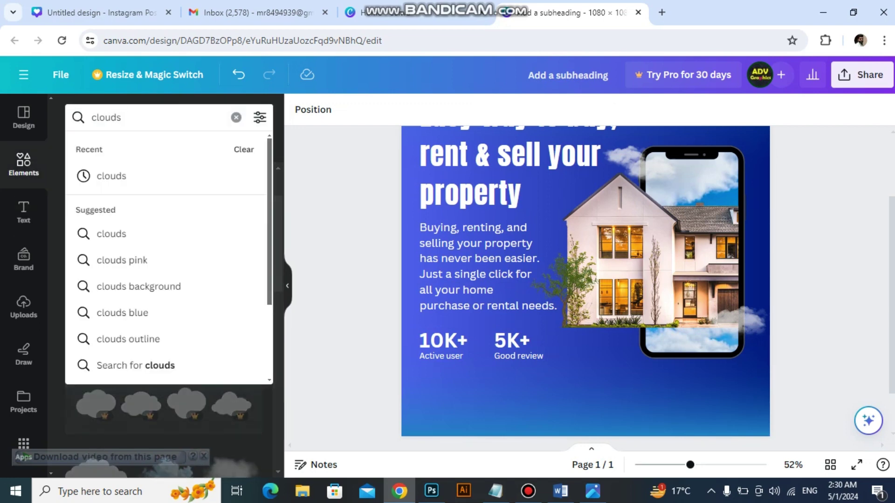
pyautogui.click(236, 117)
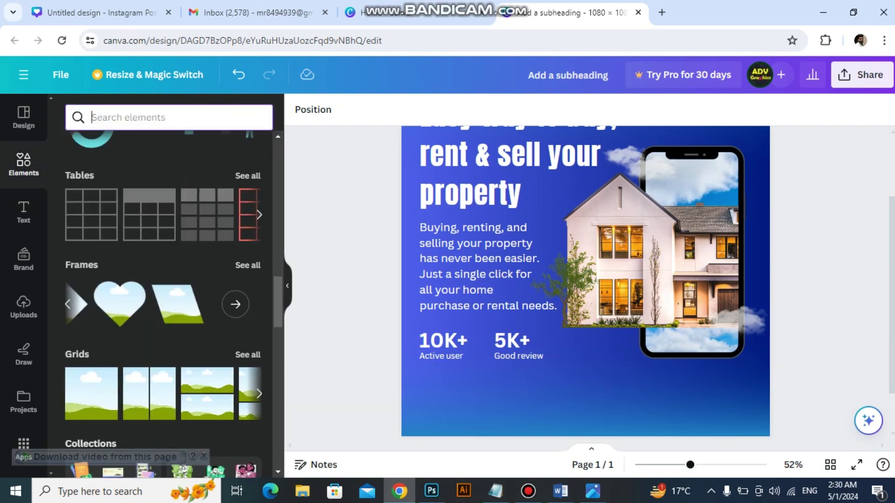
pyautogui.write('line')
pyautogui.press('Return')
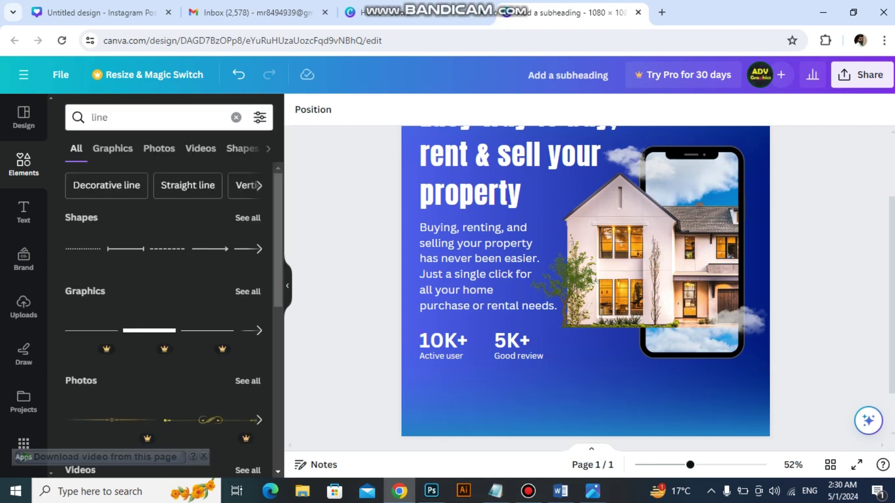
pyautogui.click(593, 491)
pyautogui.click(593, 491)
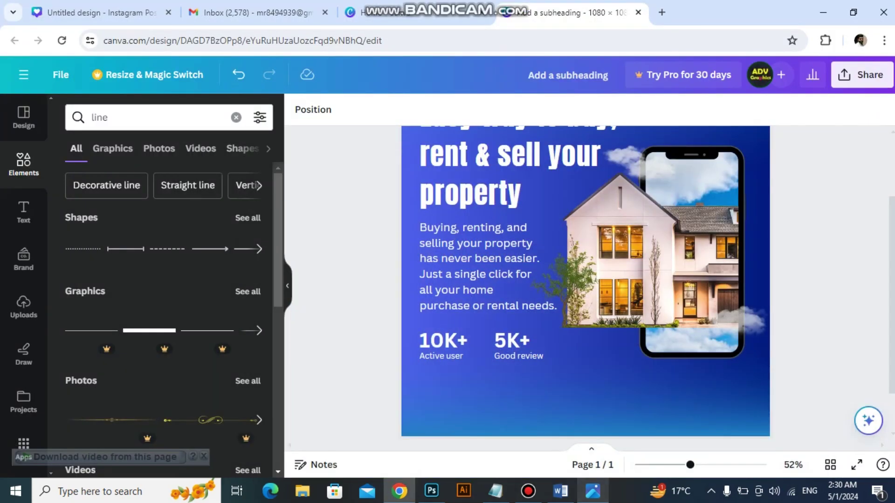
pyautogui.click(167, 249)
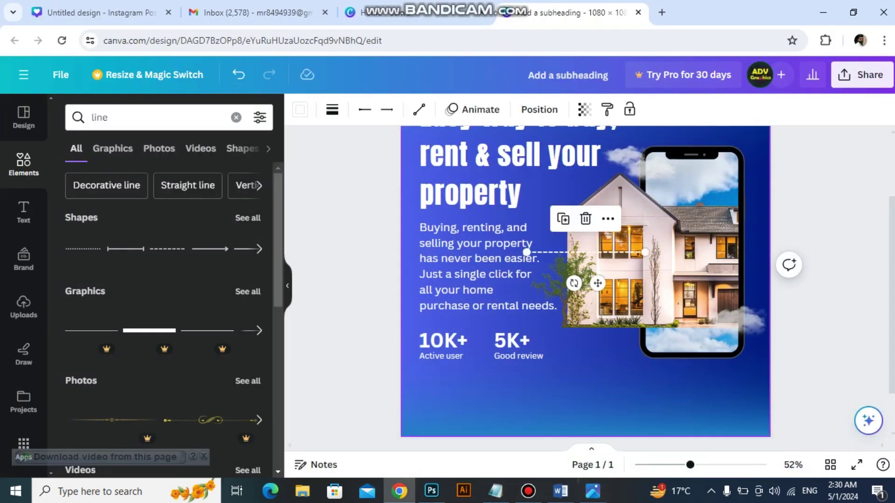
pyautogui.moveTo(586, 252); pyautogui.dragTo(519, 385)
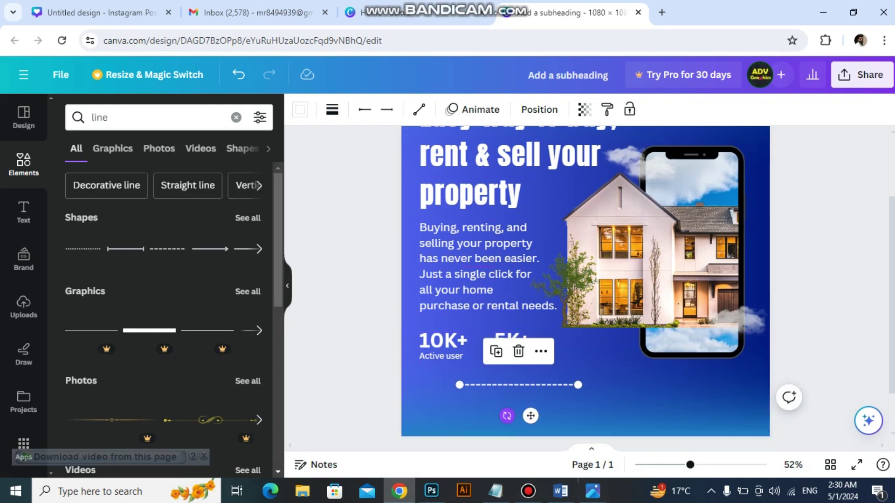
# Step: Rotate the dashed line to a steep slant, shorten it, and move it between the "10K+" and "5K+" statistics
pyautogui.moveTo(507, 416); pyautogui.dragTo(608, 443)
pyautogui.moveTo(535, 328); pyautogui.dragTo(505, 342)
pyautogui.press('Right')
pyautogui.press('Right')
pyautogui.press('Right')
pyautogui.press('Right')
pyautogui.press('Right')
pyautogui.press('Right')
pyautogui.press('Right')
pyautogui.press('Right')
pyautogui.press('Right')
pyautogui.press('Right')
pyautogui.press('Right')
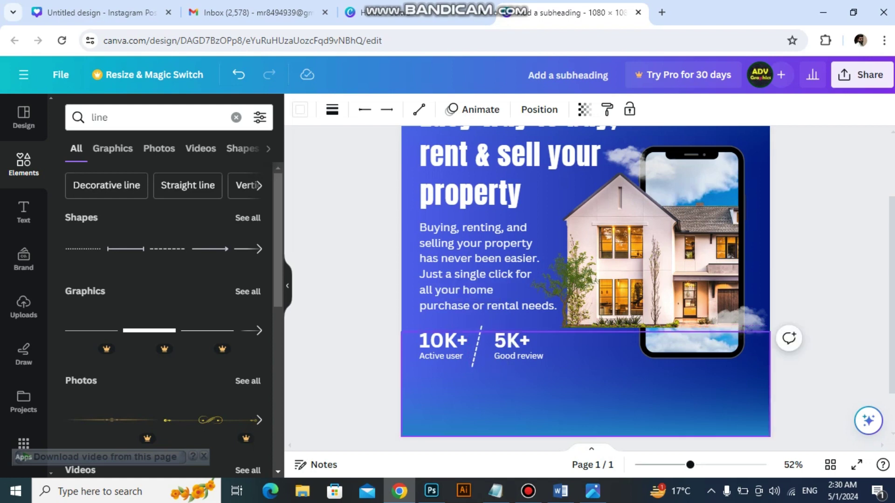
# Step: Fine-tune the slanted dashed line slightly right and up so it sits centred between the two statistics
pyautogui.press('Right')
pyautogui.press('Right')
pyautogui.press('Right')
pyautogui.press('Up')
pyautogui.press('Up')
pyautogui.press('Up')
pyautogui.press('Up')
pyautogui.press('Up')
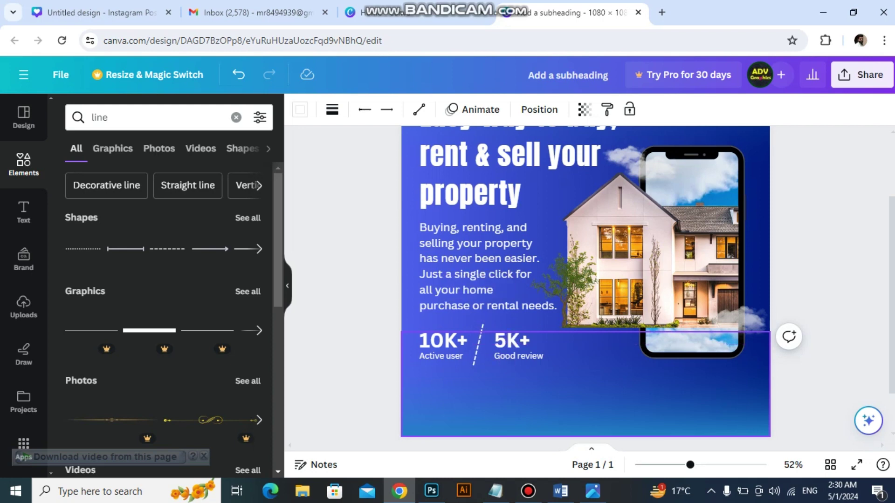
pyautogui.press('Right')
pyautogui.press('Right')
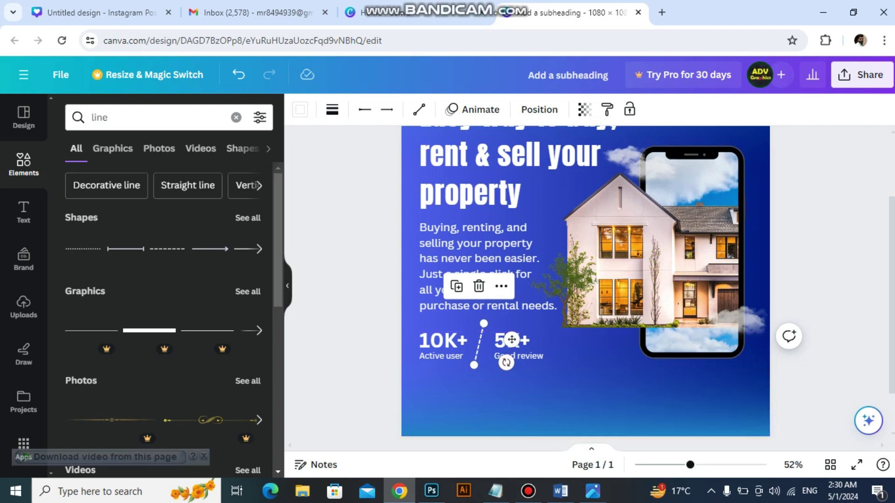
pyautogui.moveTo(512, 339)
pyautogui.mouseDown()
pyautogui.moveTo(522, 339)
pyautogui.moveTo(512, 339)
pyautogui.mouseUp()
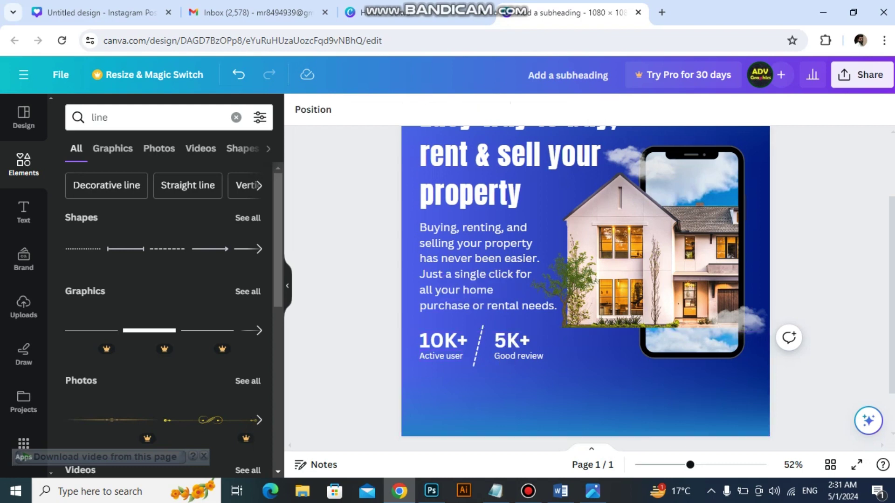
# Step: Check the button in the reference image, search the elements for "Download button", and browse the results
pyautogui.scroll(-1, 585, 280)
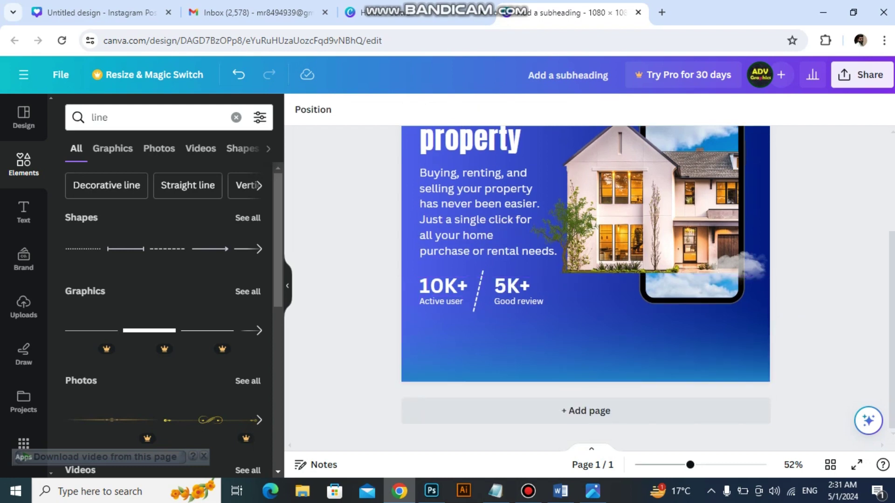
pyautogui.click(592, 491)
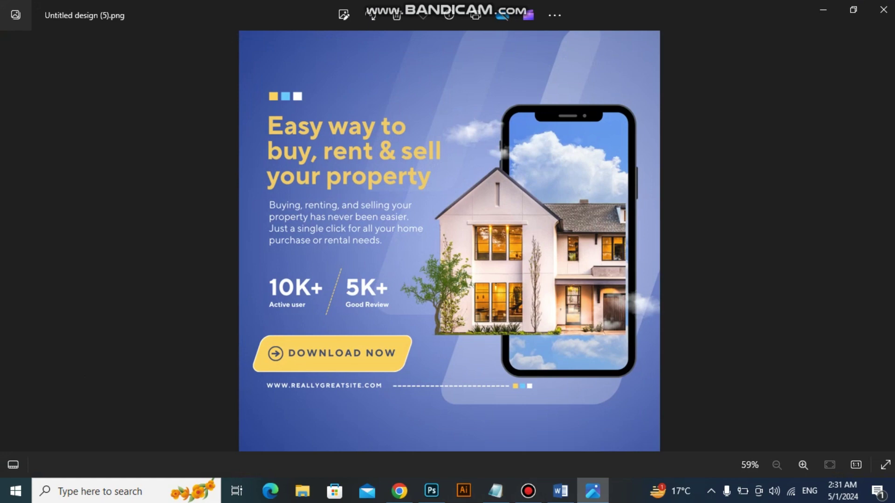
pyautogui.hotkey('alt', 'Tab')
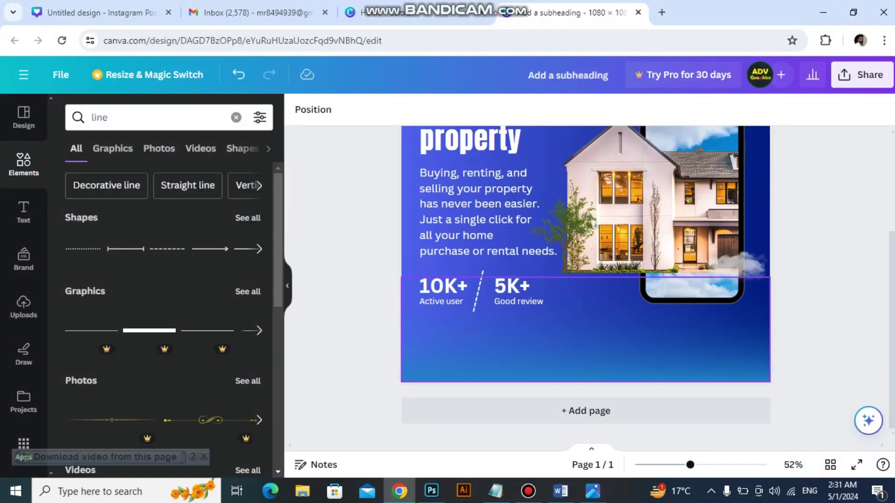
pyautogui.click(154, 117)
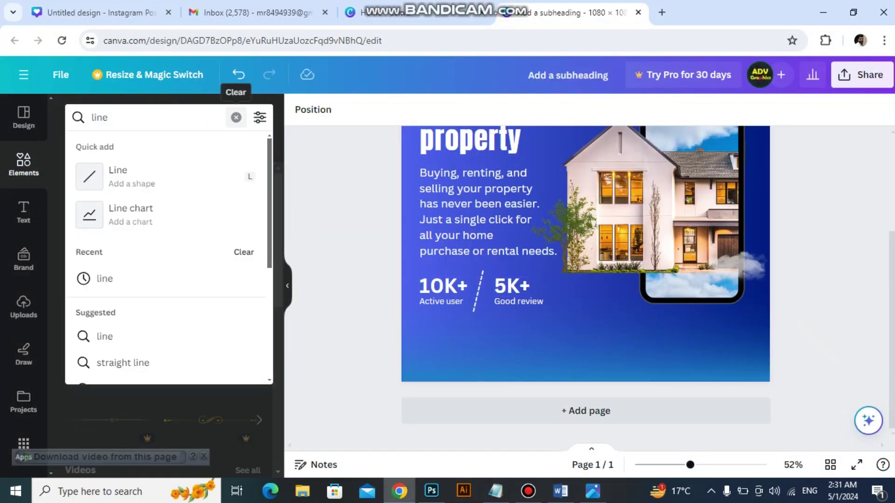
pyautogui.click(236, 117)
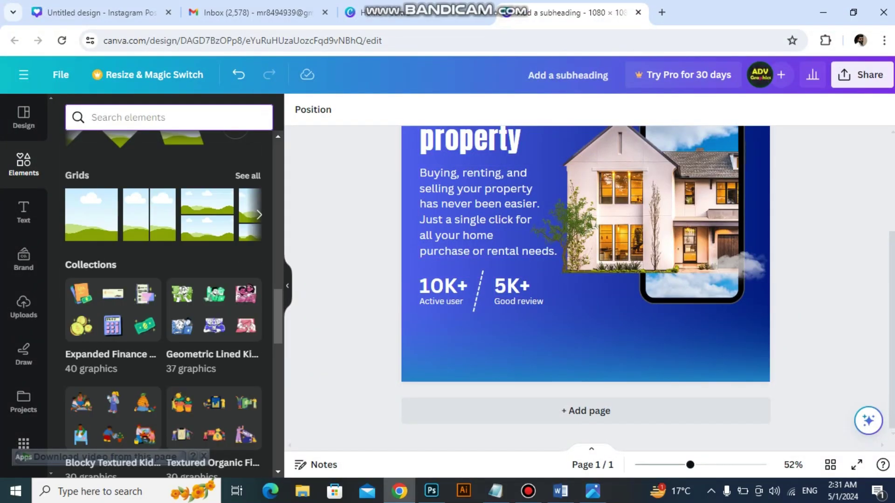
pyautogui.scroll(3, 583, 280)
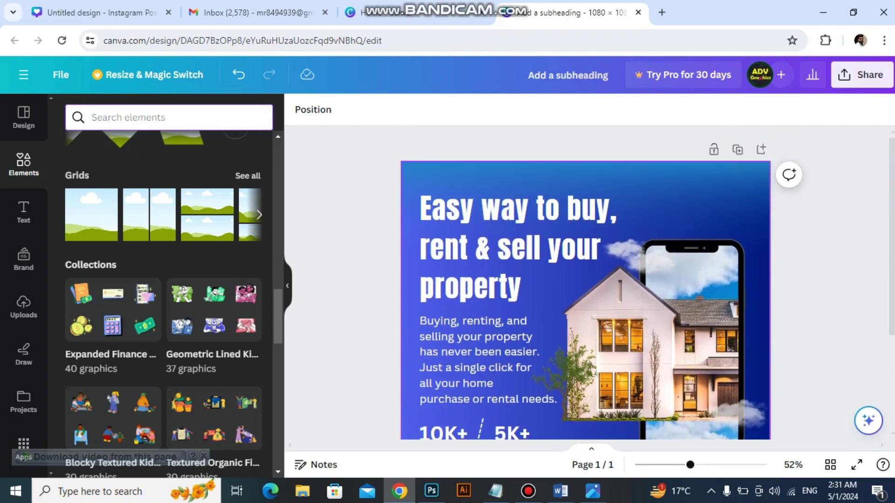
pyautogui.scroll(-3, 585, 280)
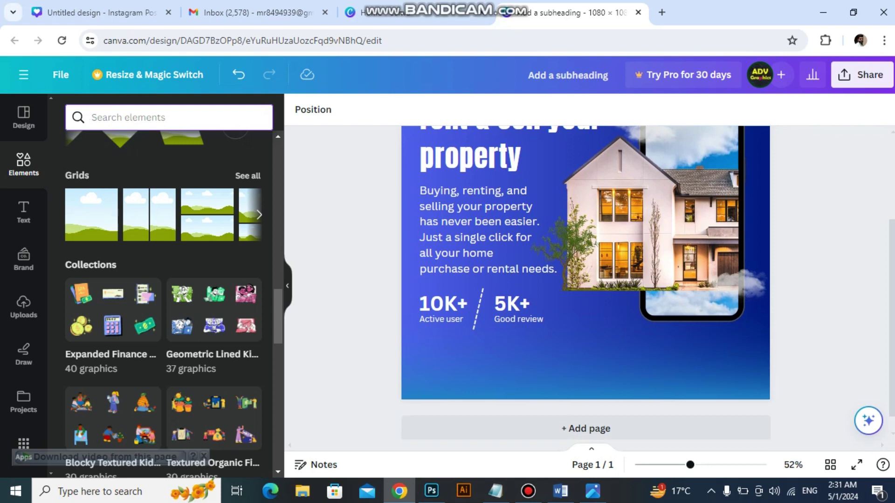
pyautogui.write('Down')
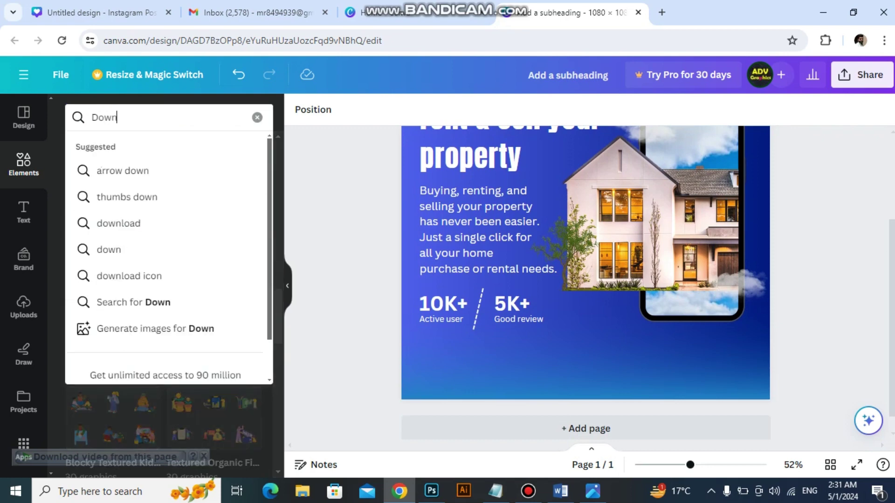
pyautogui.write('load')
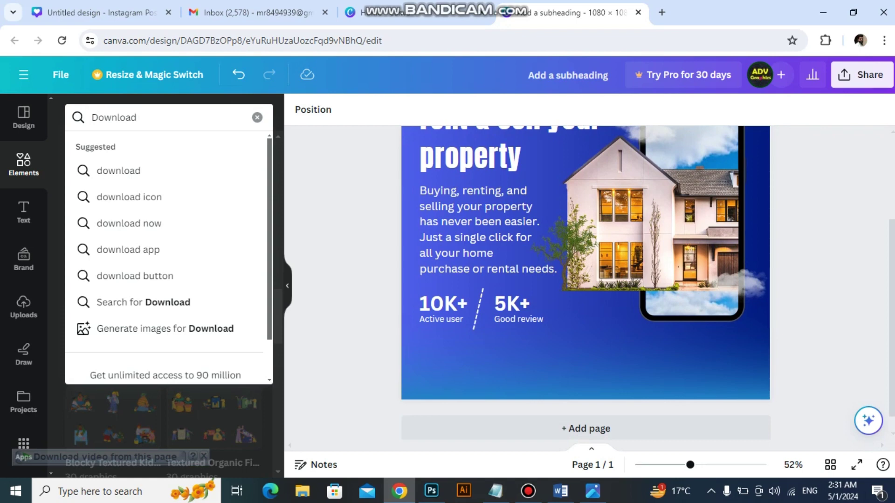
pyautogui.write(' button')
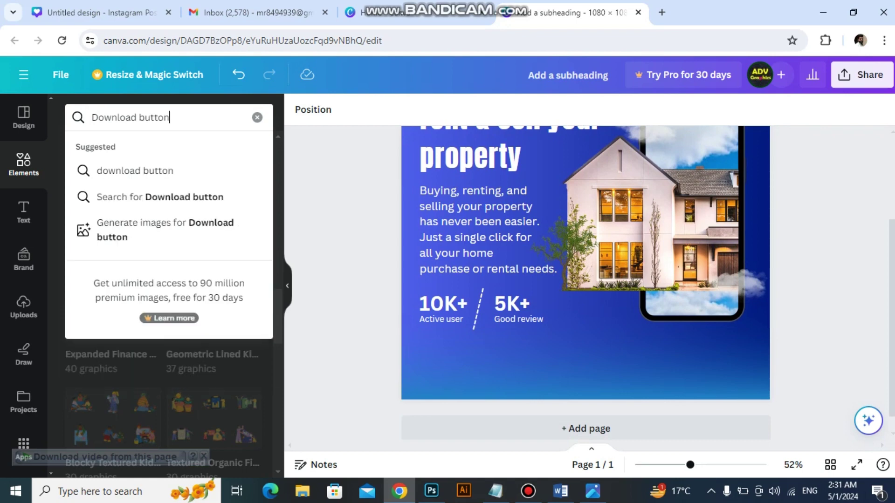
pyautogui.press('Return')
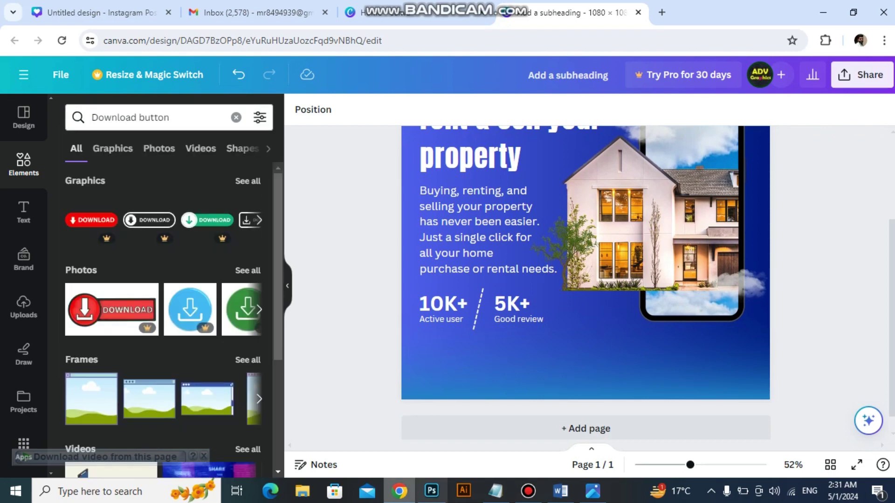
pyautogui.scroll(-4, 163, 303)
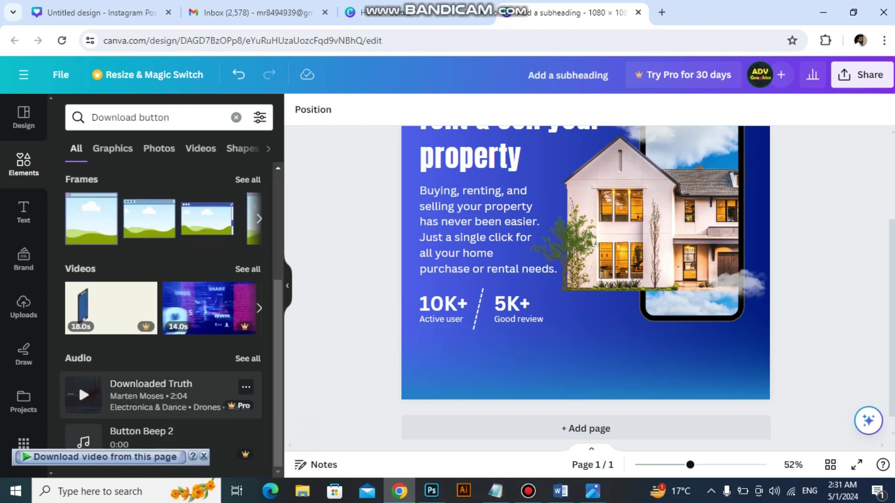
pyautogui.scroll(3, 163, 303)
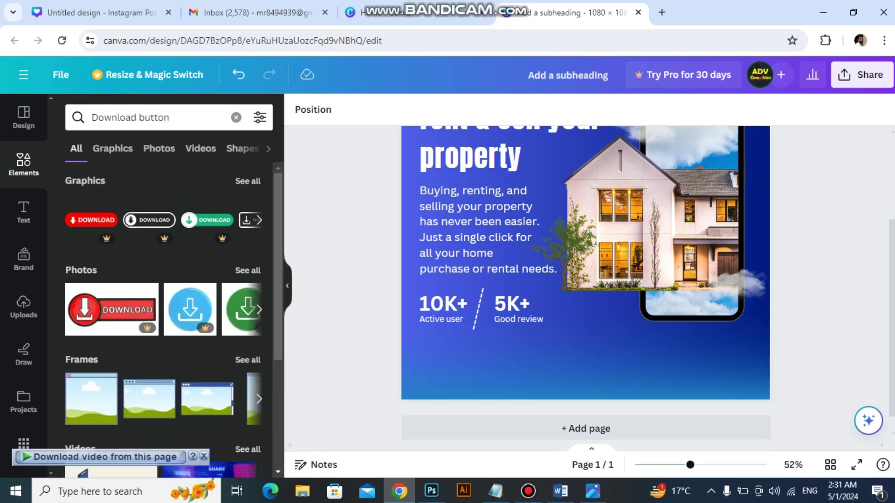
# Step: Browse the graphics results for a download button that suits the design
pyautogui.click(113, 148)
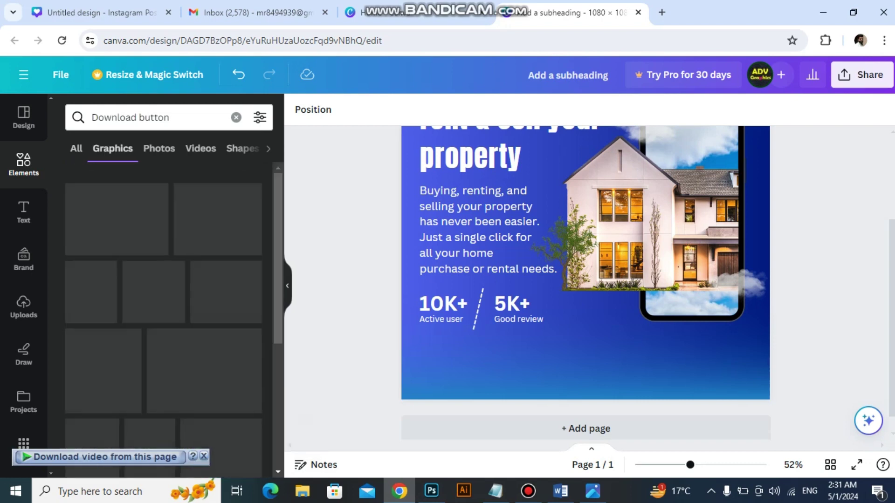
pyautogui.scroll(-6, 115, 343)
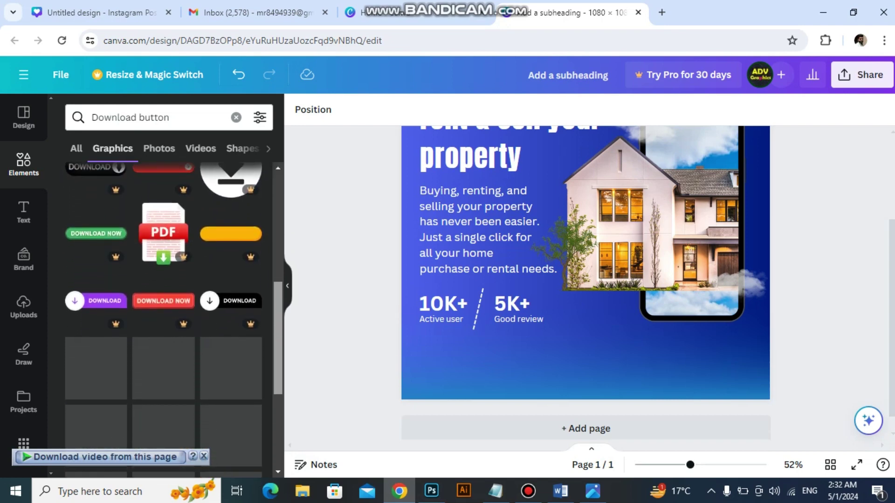
pyautogui.scroll(-3, 163, 322)
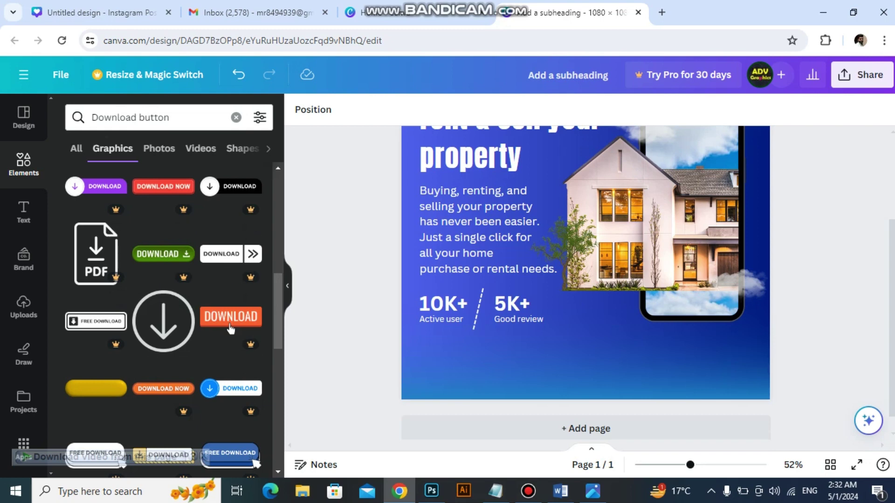
pyautogui.scroll(-5, 230, 329)
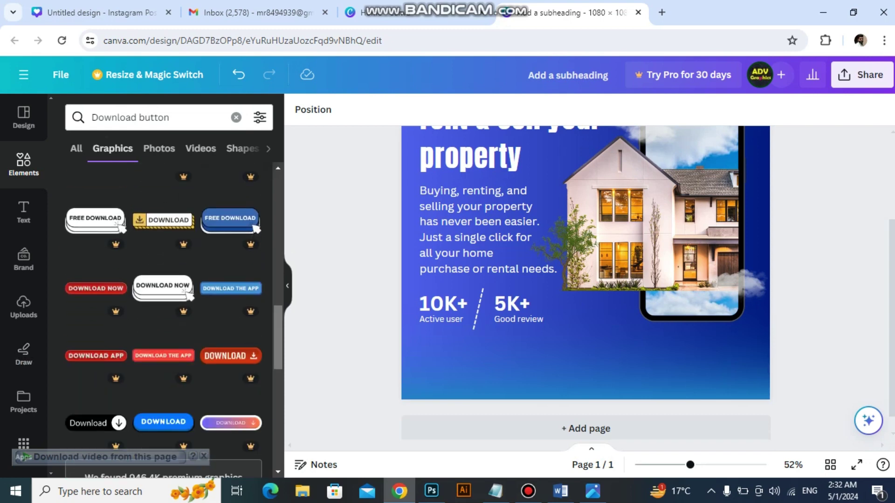
pyautogui.scroll(3, 163, 320)
pyautogui.scroll(-9, 163, 320)
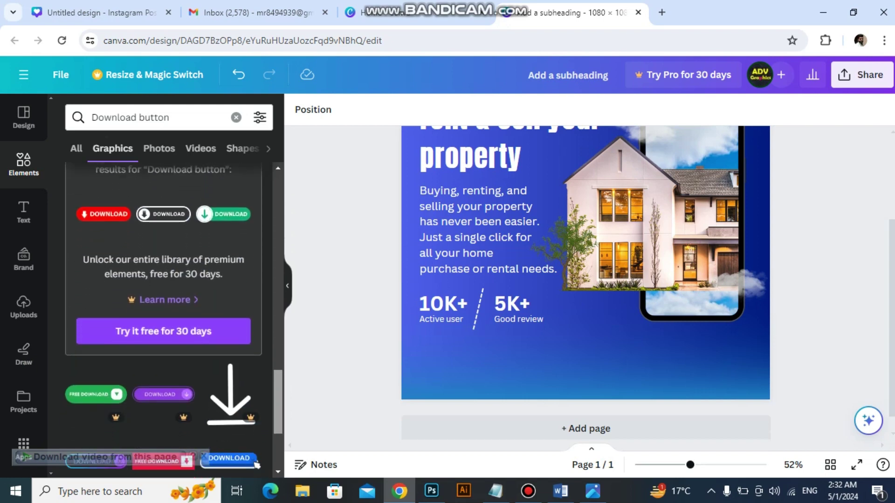
pyautogui.scroll(-6, 257, 465)
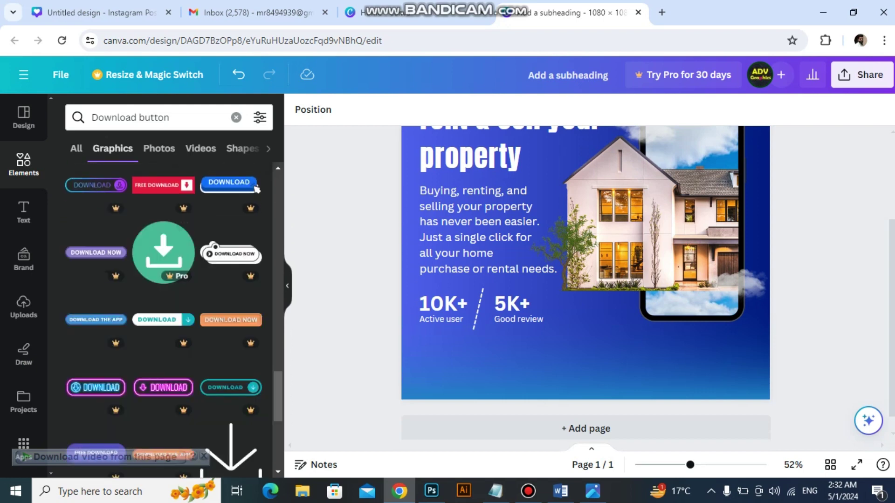
pyautogui.scroll(-6, 257, 189)
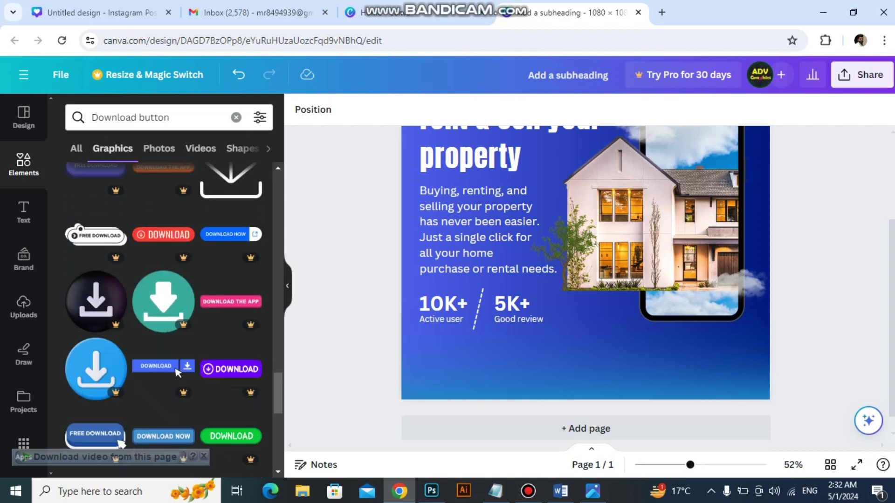
pyautogui.scroll(-1, 586, 263)
pyautogui.scroll(-1, 231, 380)
pyautogui.moveTo(277, 402); pyautogui.dragTo(277, 191)
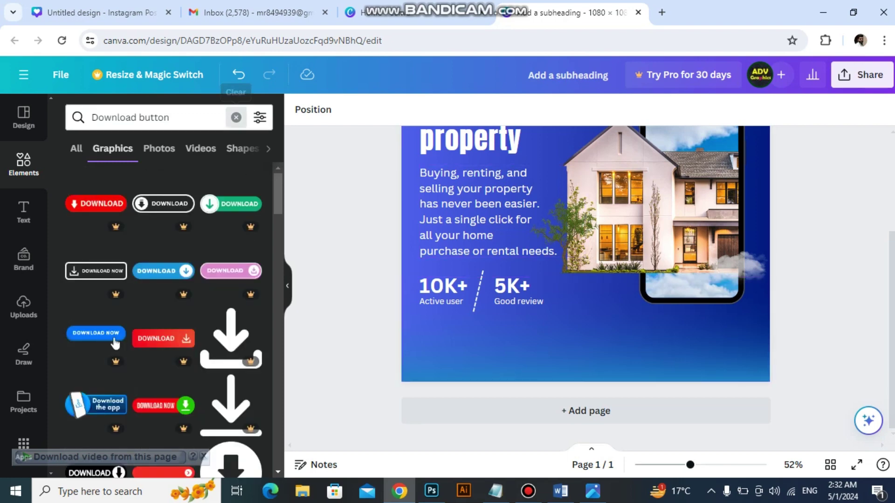
# Step: Clear the element search, add a rounded square, and reshape it into a wide pill-shaped bar below the two statistics
pyautogui.click(236, 117)
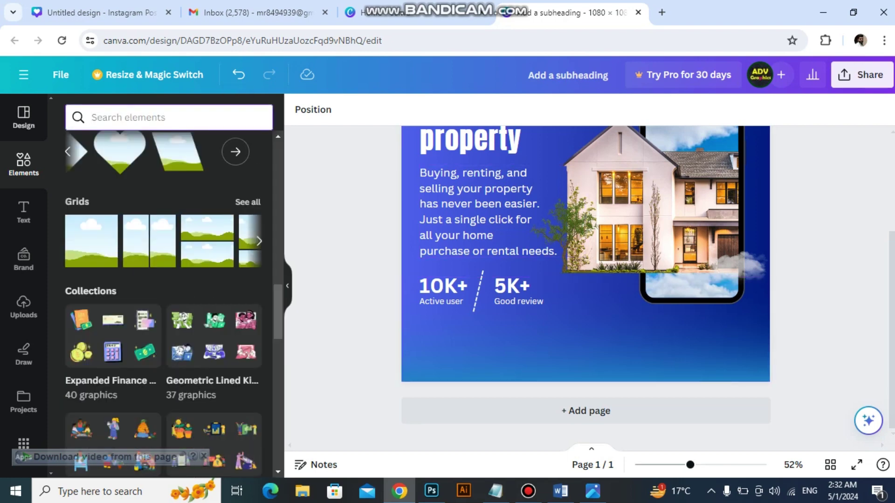
pyautogui.scroll(5, 168, 289)
pyautogui.scroll(10, 163, 289)
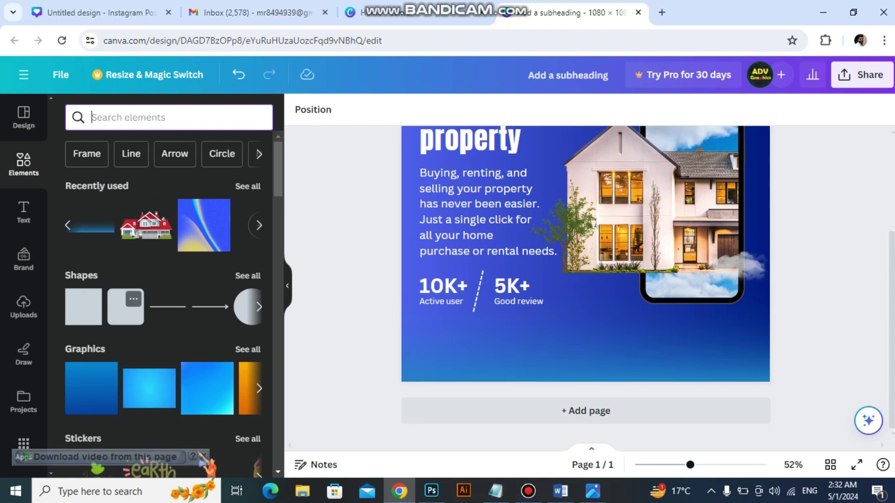
pyautogui.click(125, 306)
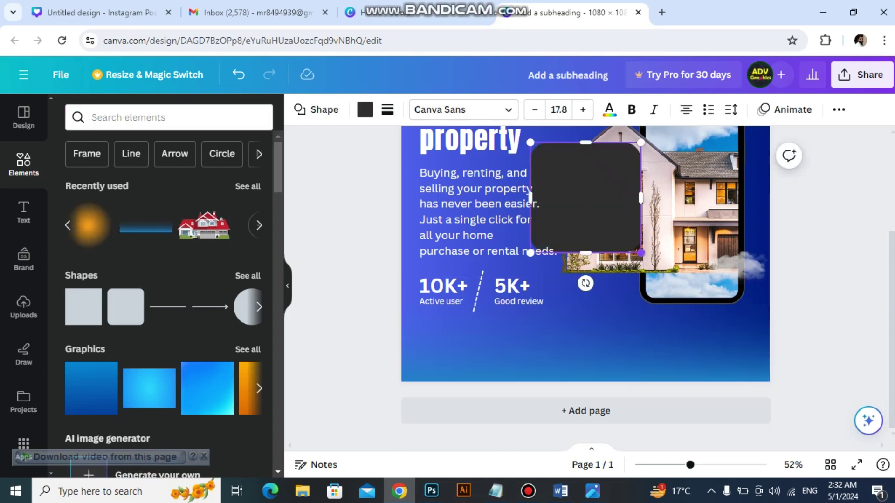
pyautogui.moveTo(585, 252); pyautogui.dragTo(474, 335)
pyautogui.click(560, 136)
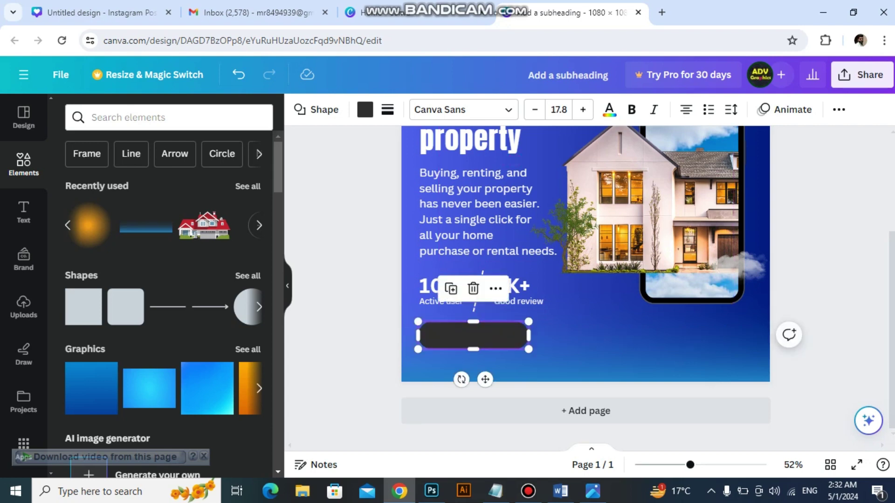
pyautogui.scroll(1, 585, 284)
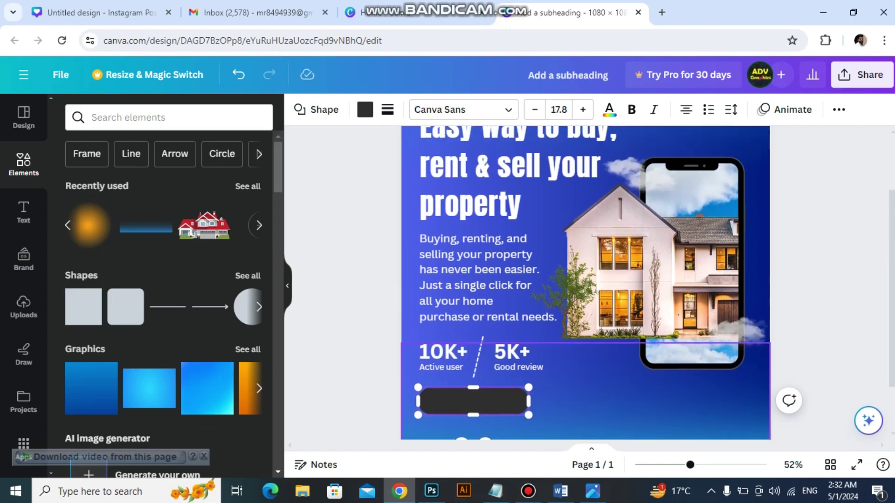
# Step: Compare the dark bar with the reference image and fine-tune its vertical spacing below the statistics
pyautogui.hotkey('alt', 'Tab')
pyautogui.hotkey('alt', 'Tab')
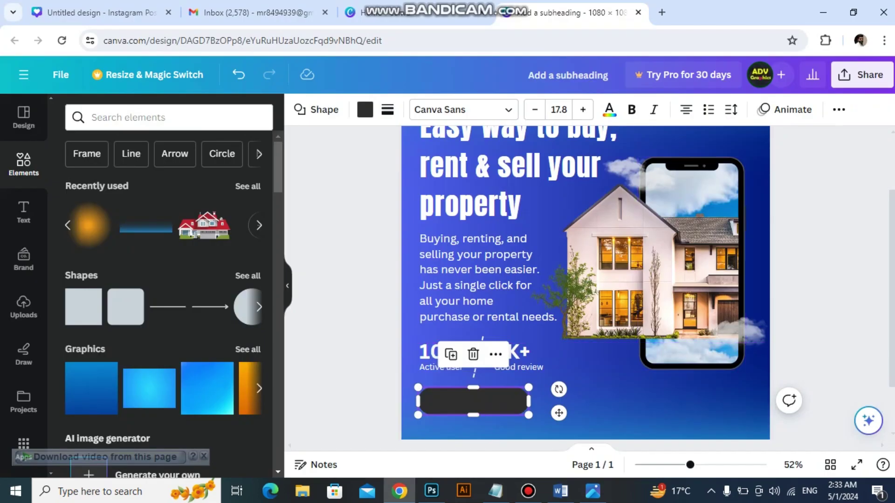
pyautogui.moveTo(473, 402); pyautogui.dragTo(473, 408)
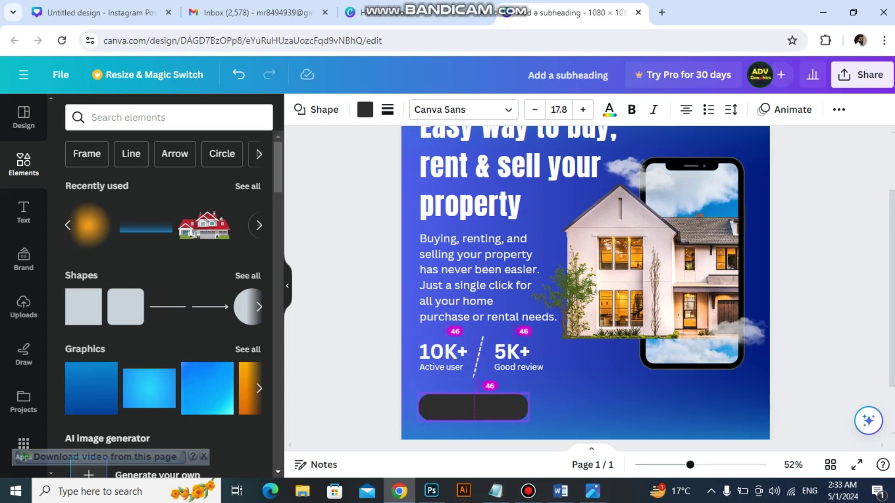
pyautogui.click(789, 409)
pyautogui.scroll(-1, 790, 409)
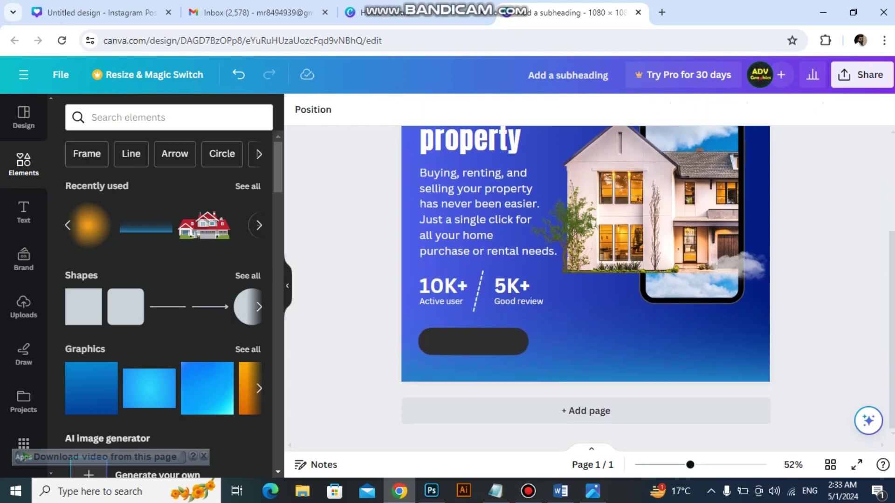
pyautogui.scroll(1, 789, 409)
pyautogui.click(473, 406)
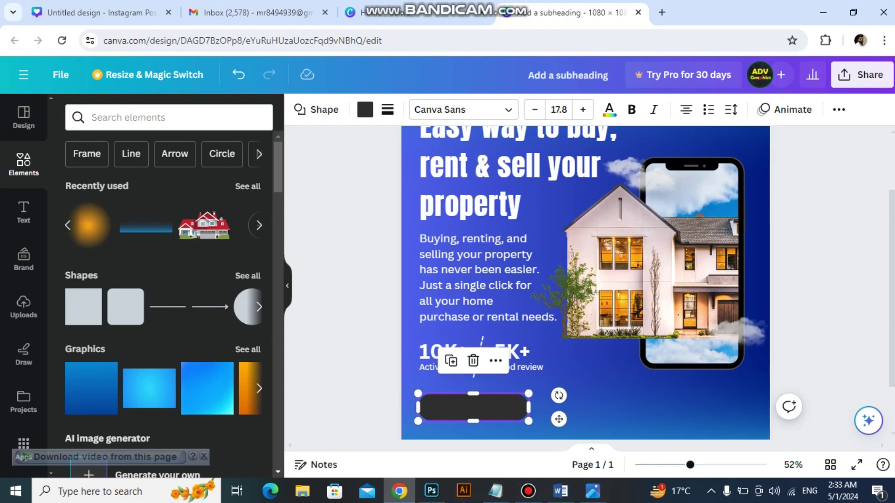
pyautogui.moveTo(473, 408); pyautogui.dragTo(473, 404)
pyautogui.press('Escape')
pyautogui.scroll(-1, 585, 282)
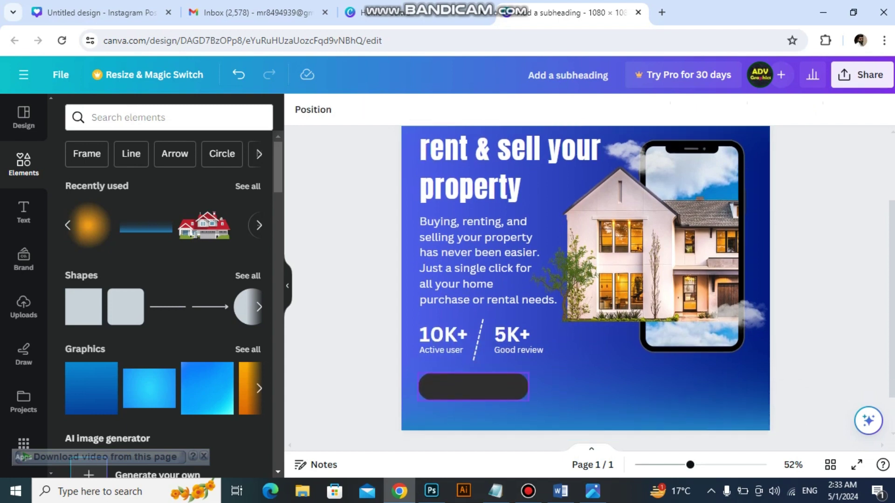
# Step: Examine the dark bar up close and compare it with the "DOWNLOAD NOW" button in the reference image
pyautogui.scroll(-2, 585, 280)
pyautogui.keyDown('ctrl'); pyautogui.scroll(3, 582, 347); pyautogui.keyUp('ctrl')
pyautogui.click(427, 332)
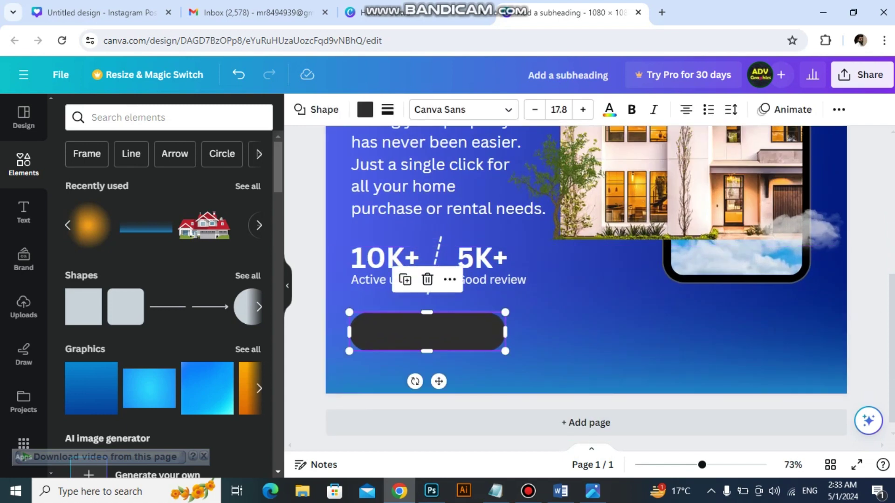
pyautogui.click(593, 491)
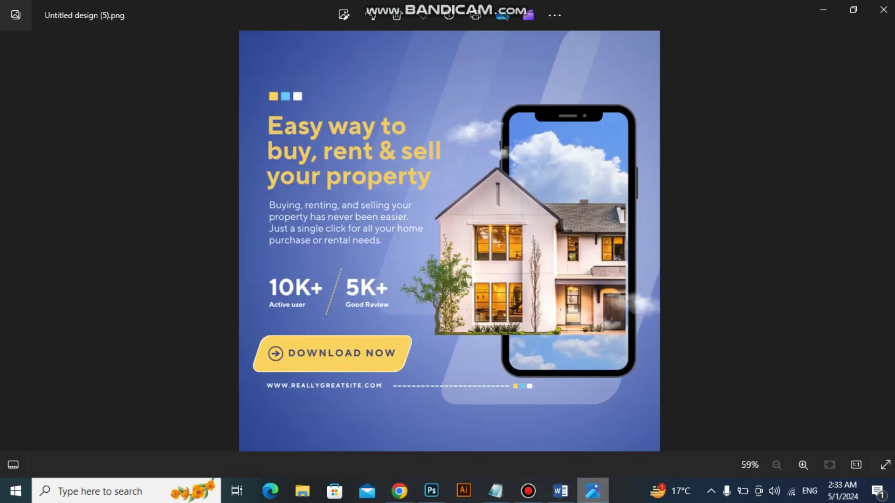
pyautogui.click(592, 491)
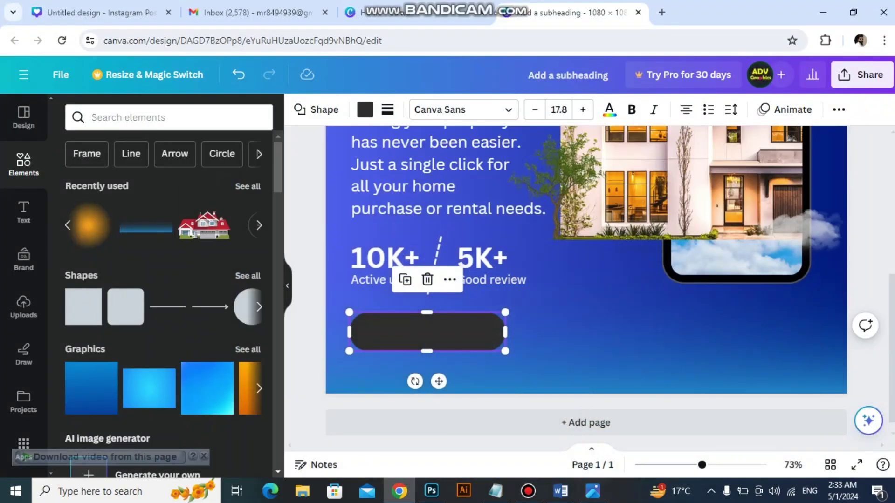
pyautogui.scroll(4, 469, 332)
pyautogui.scroll(-1, 468, 332)
pyautogui.scroll(-3, 586, 282)
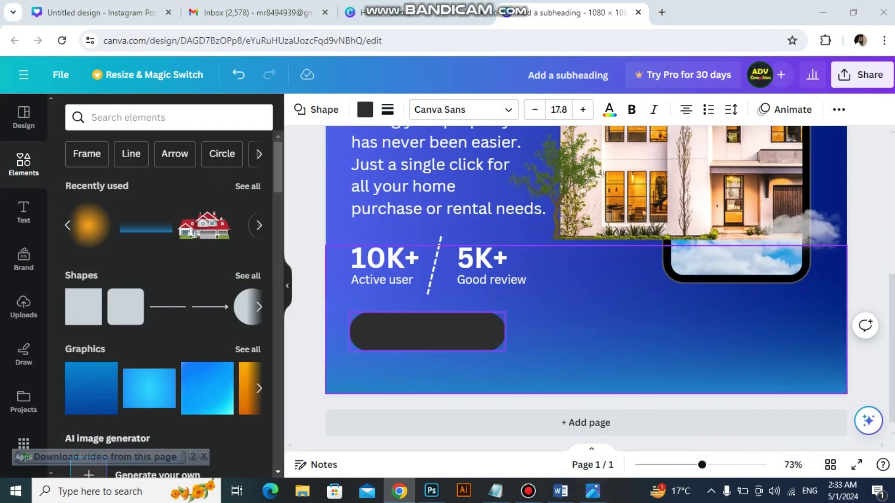
pyautogui.hotkey('alt', 'Tab')
pyautogui.hotkey('alt', 'Tab')
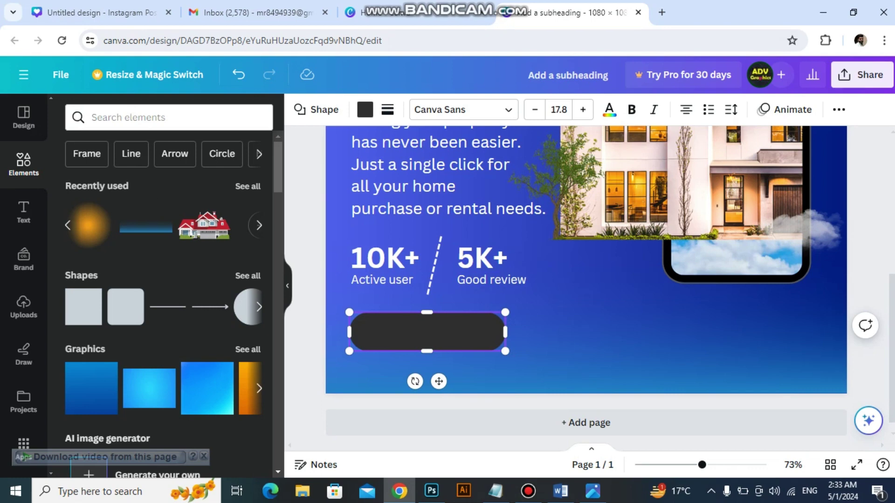
# Step: Recolour the bar below the statistics, trying blue #0986d2 and settling on light turquoise from the default solid colours
pyautogui.click(365, 109)
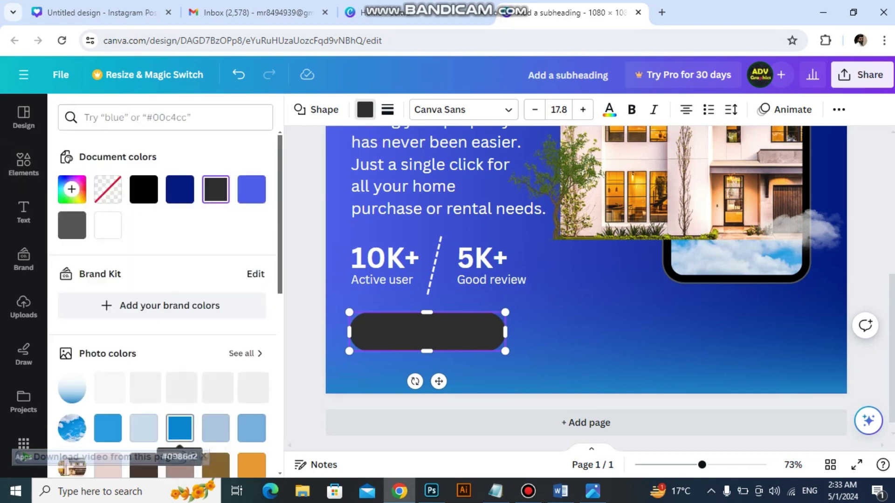
pyautogui.click(179, 428)
pyautogui.scroll(-5, 179, 428)
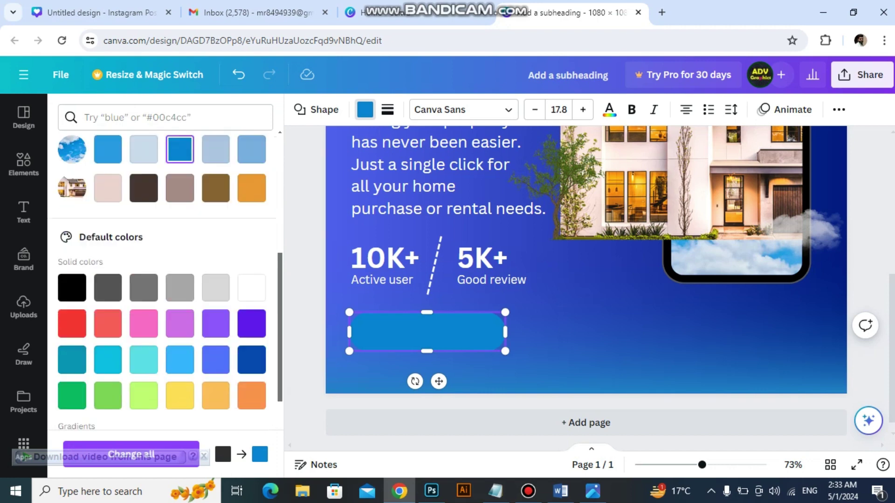
pyautogui.scroll(-3, 180, 410)
pyautogui.scroll(4, 179, 410)
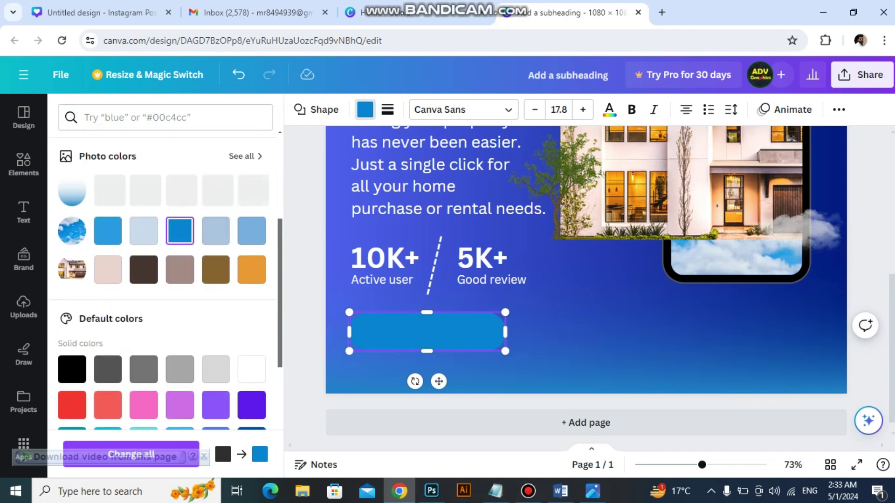
pyautogui.scroll(-3, 158, 280)
pyautogui.click(143, 309)
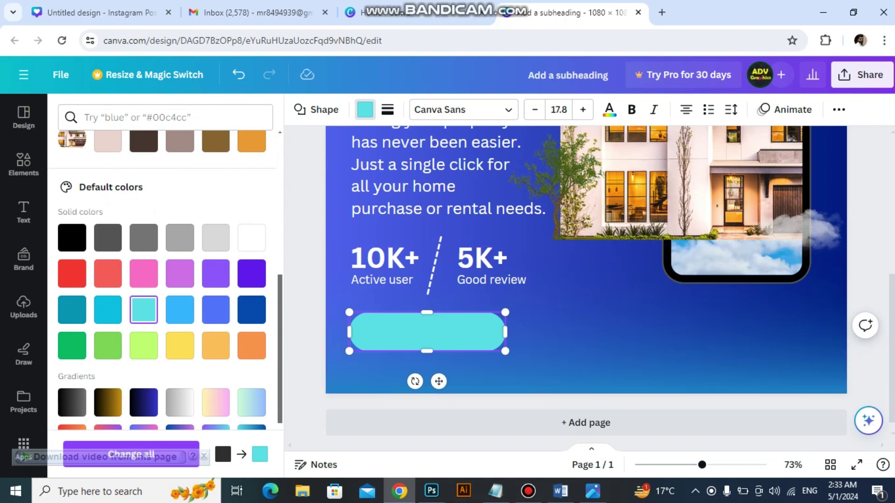
pyautogui.press('Escape')
pyautogui.press('Escape')
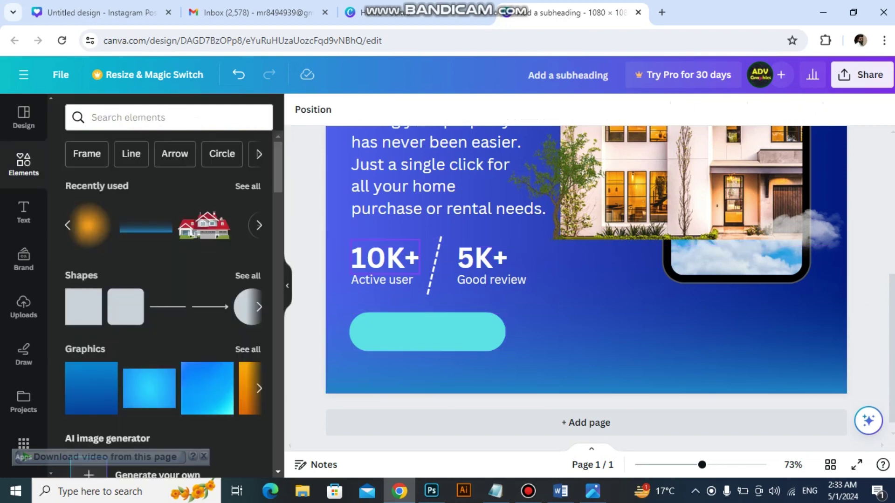
pyautogui.scroll(6, 586, 283)
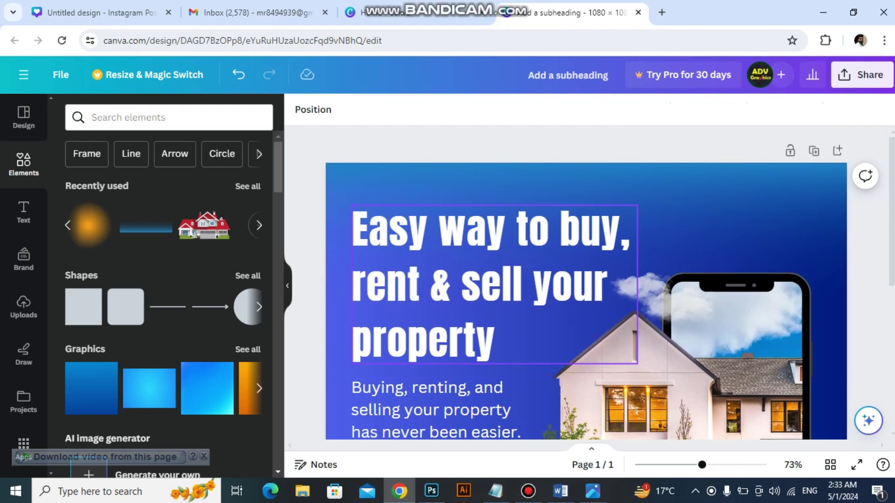
pyautogui.click(495, 284)
pyautogui.click(431, 284)
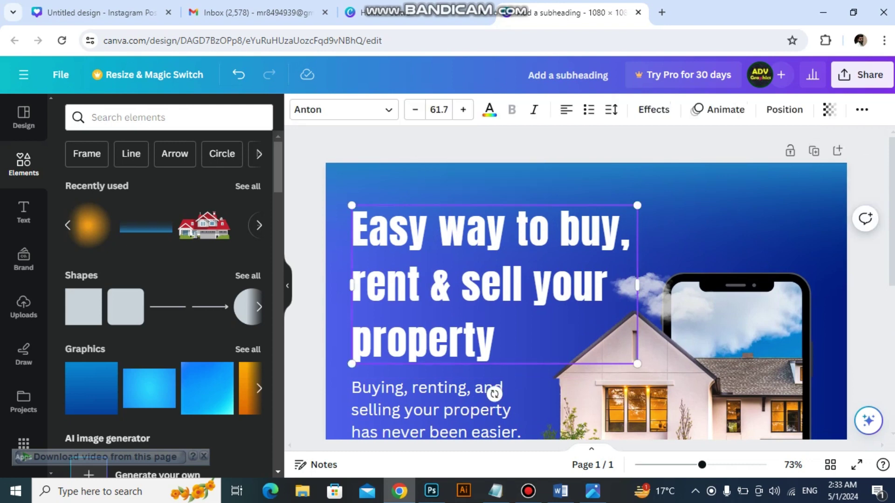
pyautogui.moveTo(432, 285); pyautogui.dragTo(452, 284)
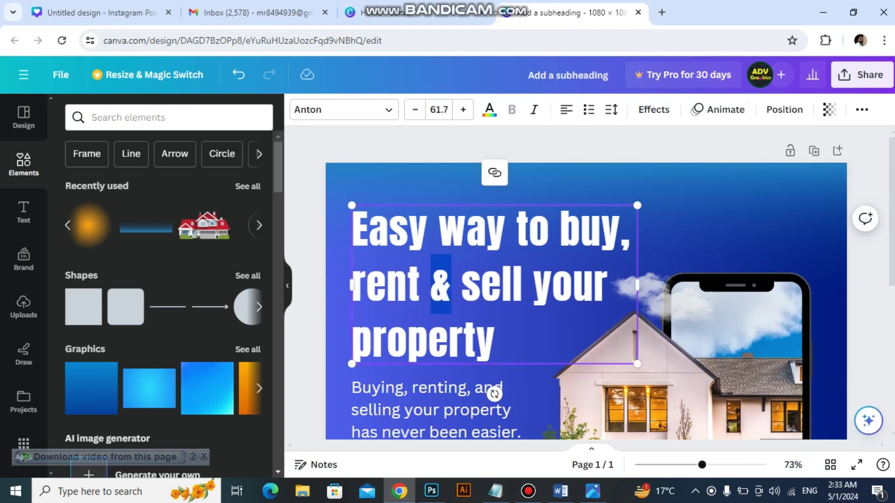
pyautogui.press('Escape')
# Step: Recolour the whole "Easy way to buy, rent & sell your property" headline with the turquoise from the document colours
pyautogui.click(495, 285)
pyautogui.scroll(-4, 587, 282)
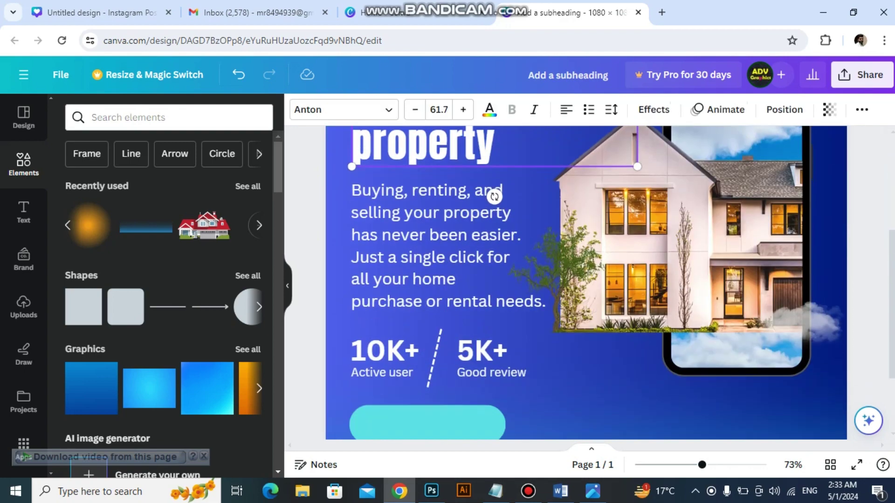
pyautogui.scroll(-2, 586, 283)
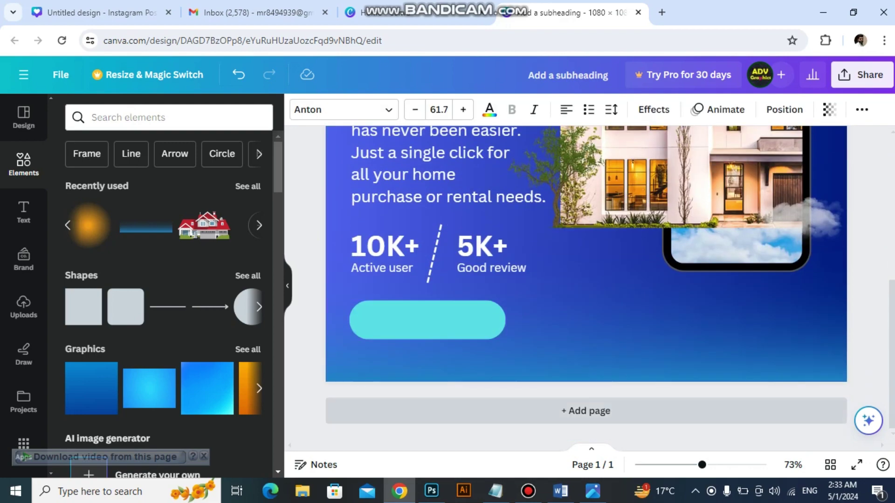
pyautogui.scroll(3, 384, 245)
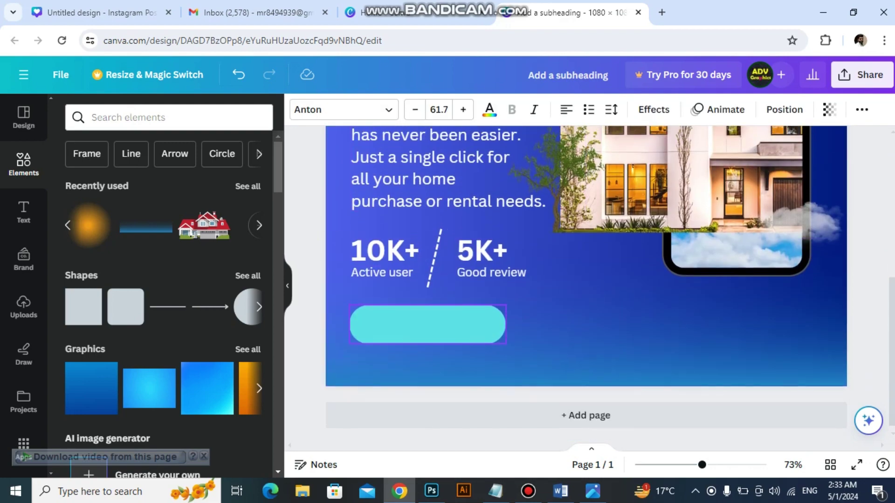
pyautogui.click(489, 109)
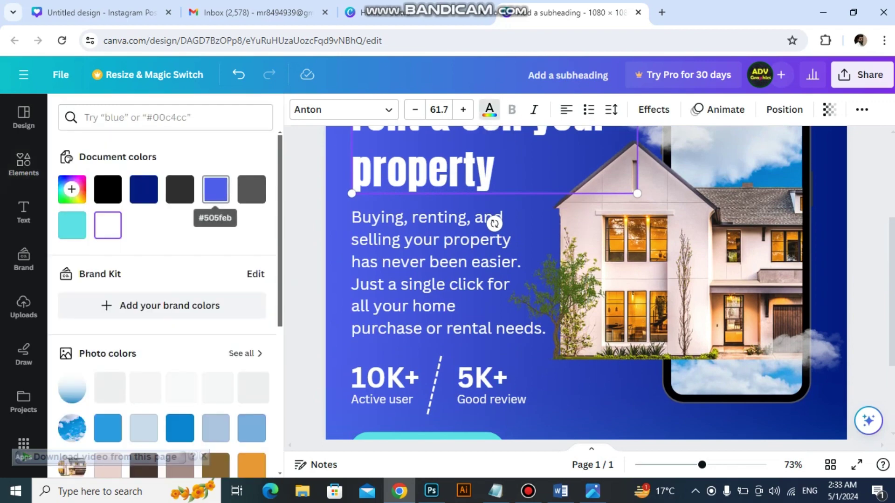
pyautogui.click(72, 225)
pyautogui.press('Escape')
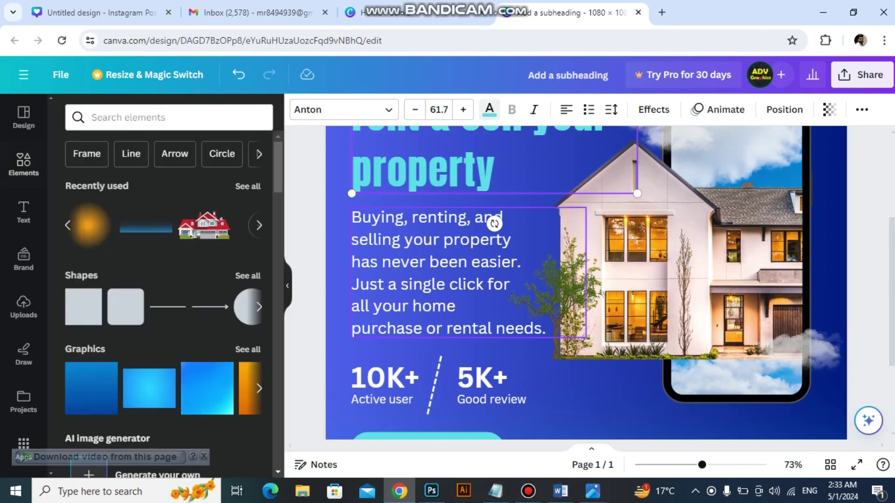
pyautogui.scroll(4, 586, 283)
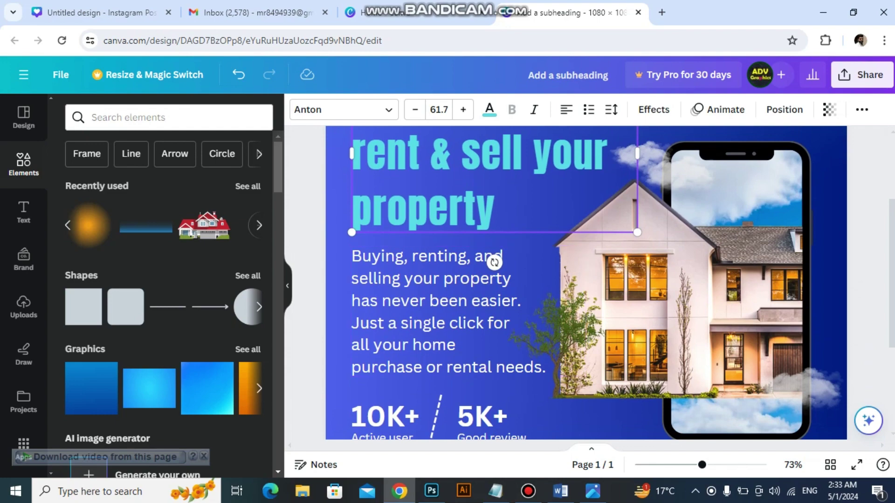
pyautogui.press('Escape')
# Step: Examine the whole design, comparing the turquoise headline with the statistics and the pill-shaped bar below them
pyautogui.scroll(-4, 586, 283)
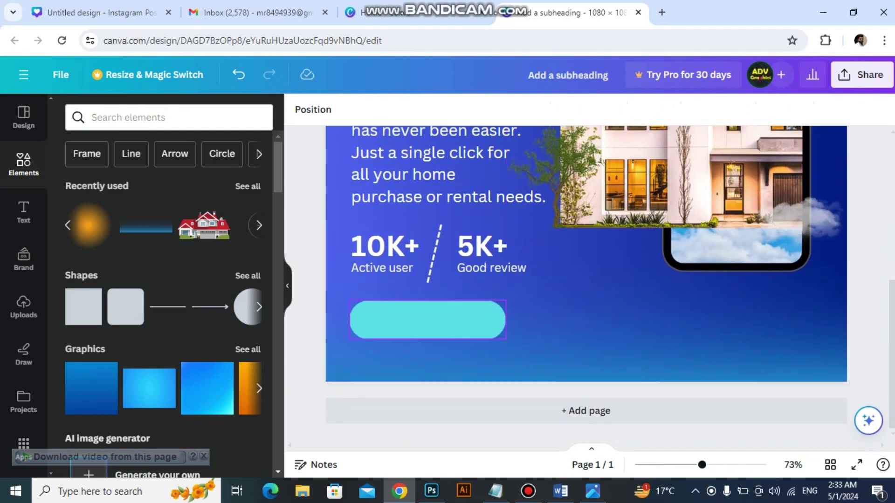
pyautogui.scroll(4, 494, 280)
pyautogui.scroll(-1, 494, 280)
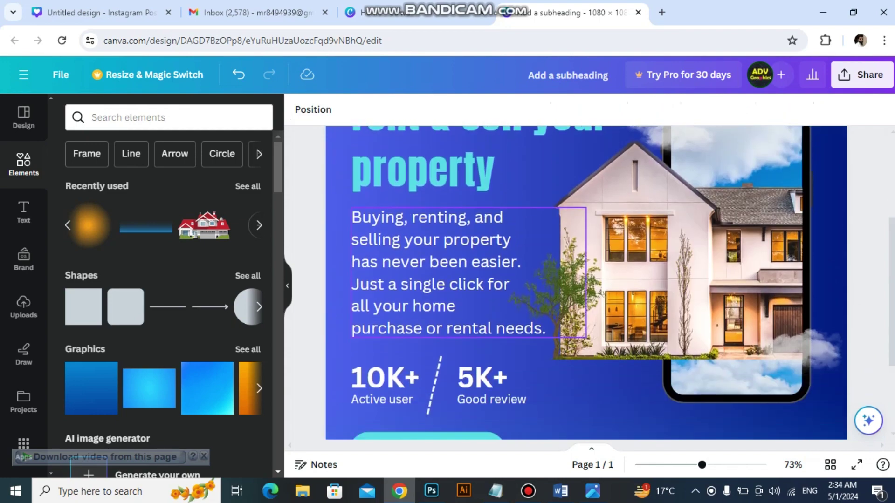
pyautogui.scroll(-3, 513, 275)
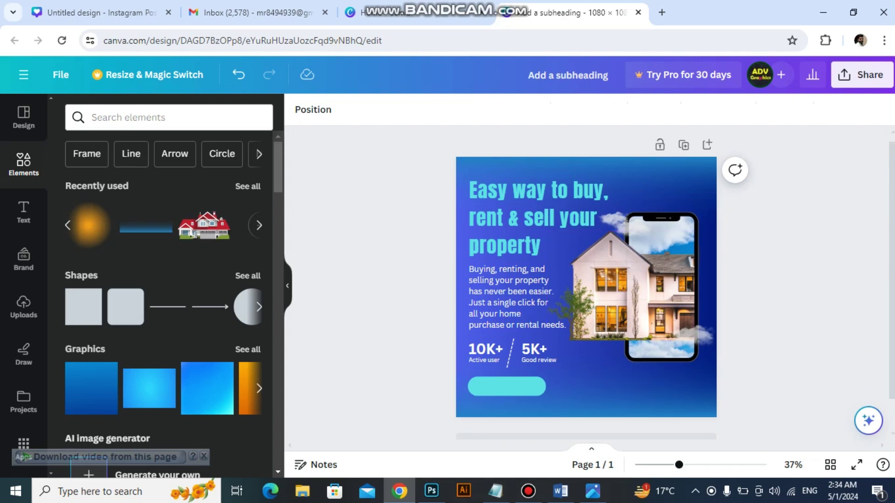
pyautogui.scroll(3, 586, 373)
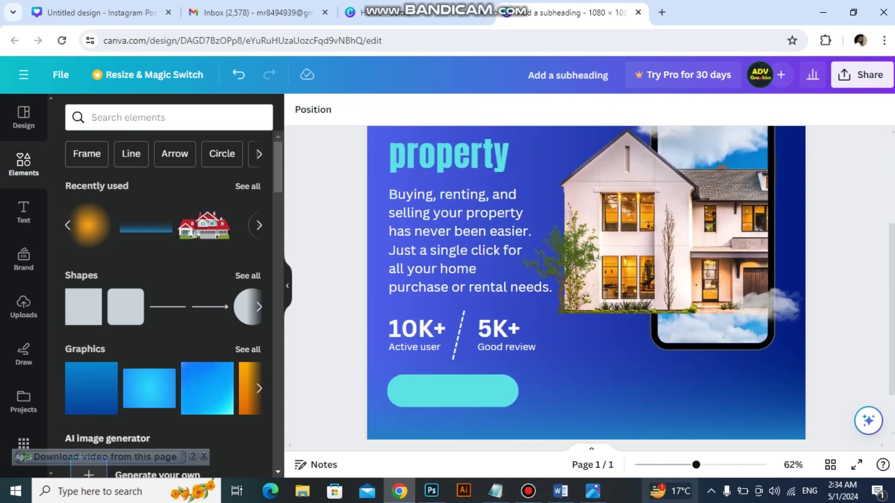
pyautogui.scroll(2, 499, 267)
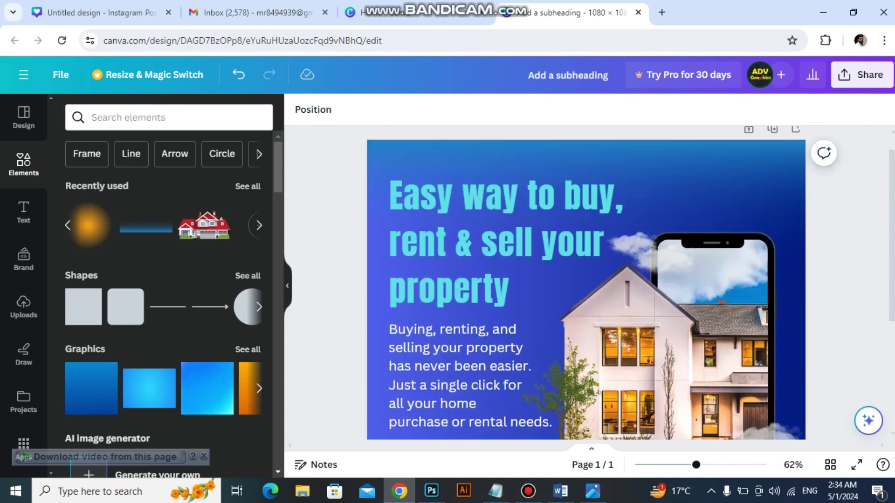
pyautogui.scroll(-4, 499, 266)
pyautogui.scroll(2, 499, 266)
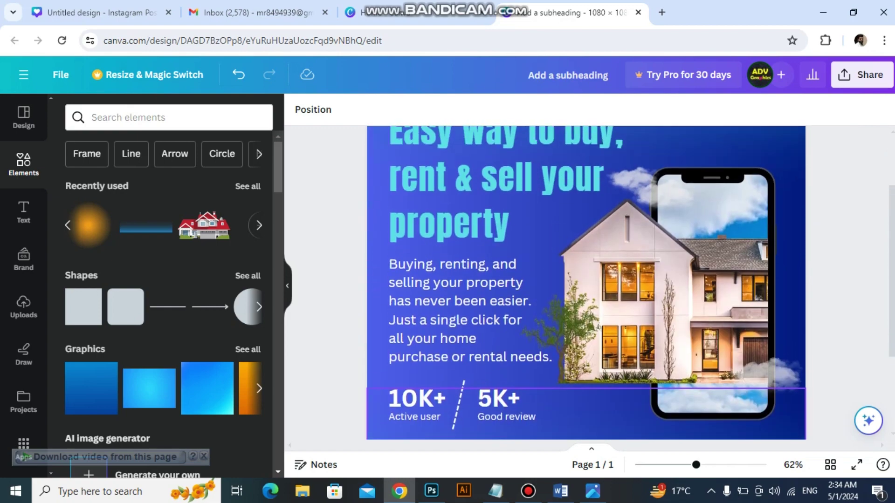
pyautogui.scroll(-2, 499, 267)
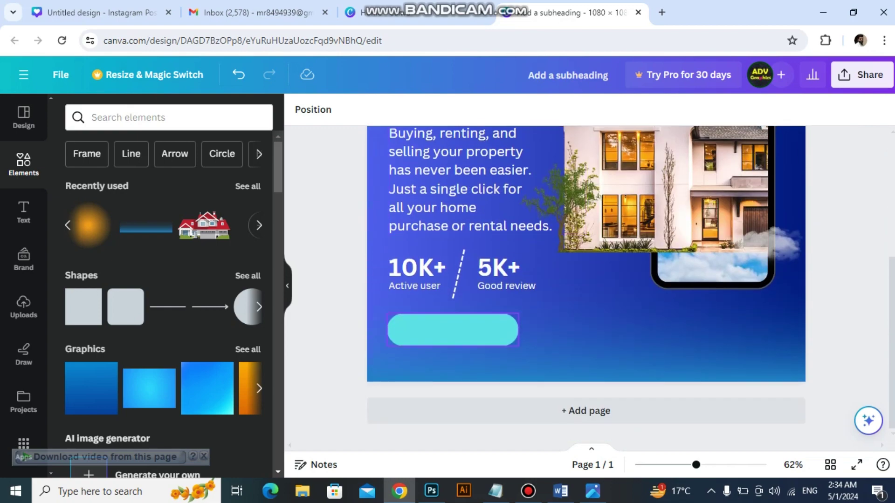
# Step: Add a subheading text box and place it in the empty area beside the turquoise bar
pyautogui.click(452, 329)
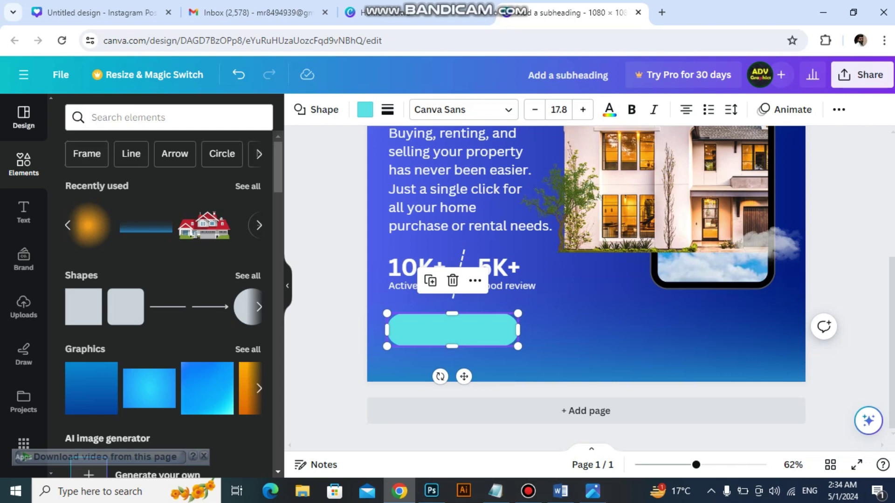
pyautogui.click(23, 212)
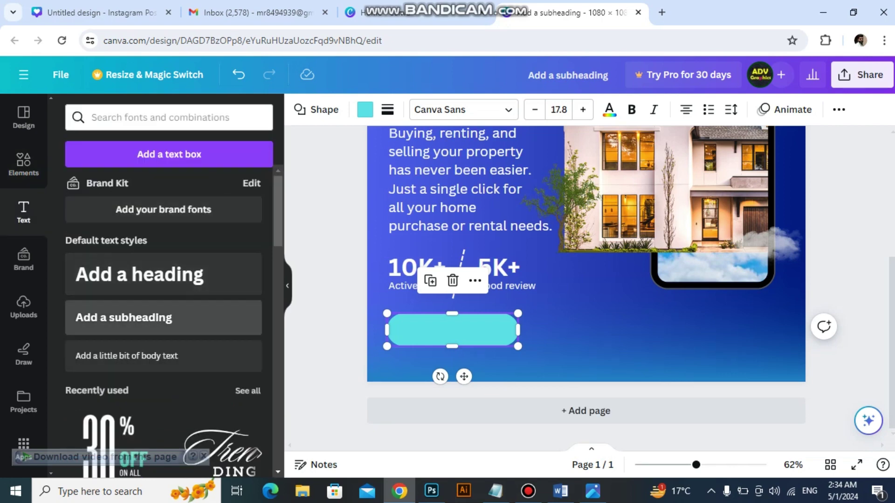
pyautogui.click(123, 324)
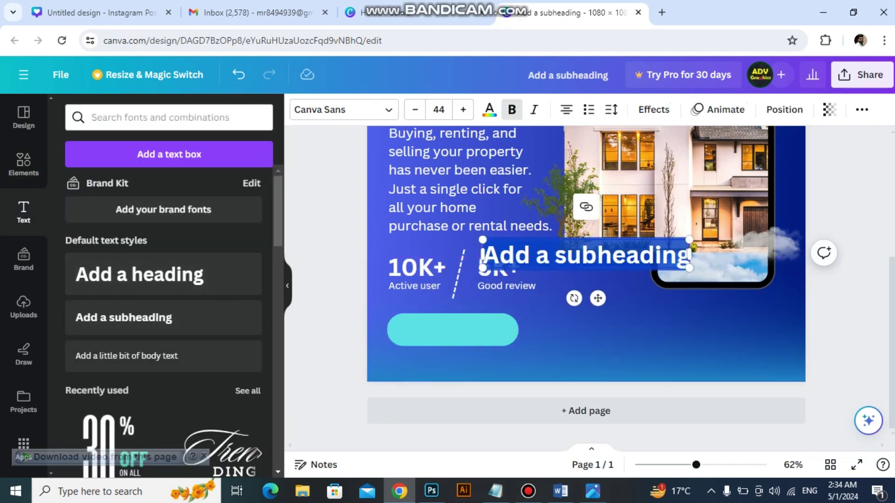
pyautogui.click(606, 327)
pyautogui.click(598, 256)
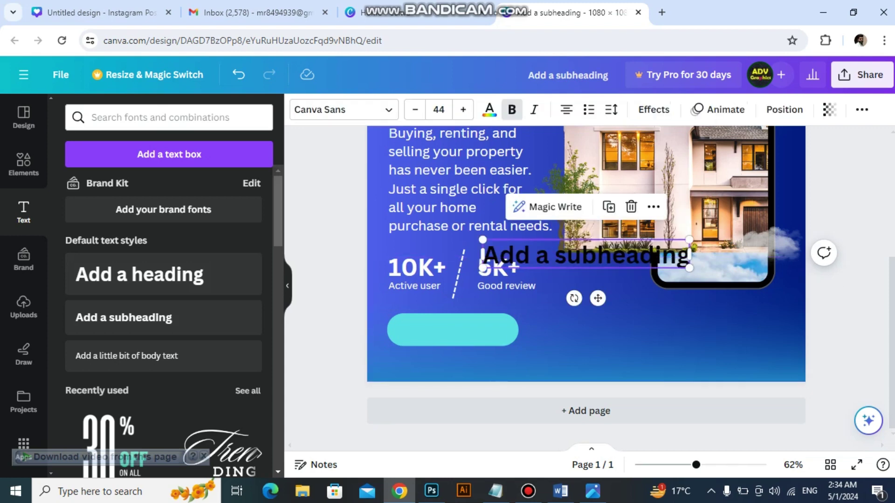
pyautogui.moveTo(597, 256); pyautogui.dragTo(641, 331)
# Step: Replace the placeholder text of the new subheading with "Download Now"
pyautogui.doubleClick(642, 330)
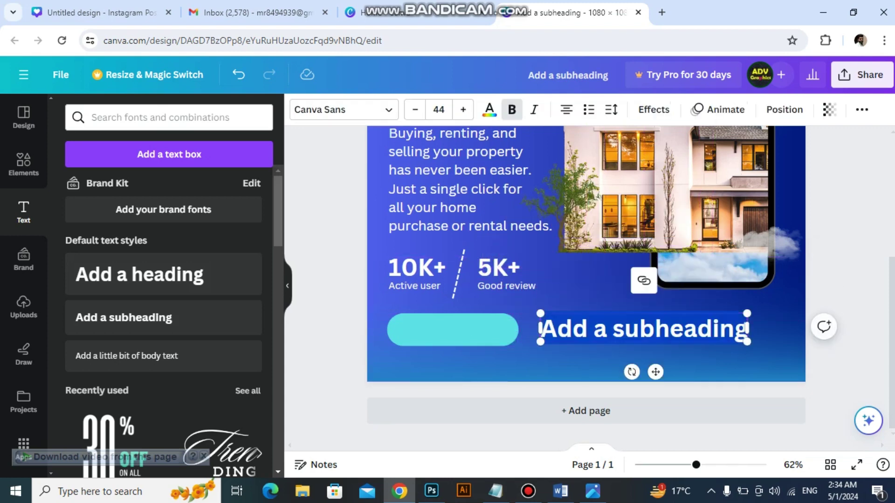
pyautogui.write('Do')
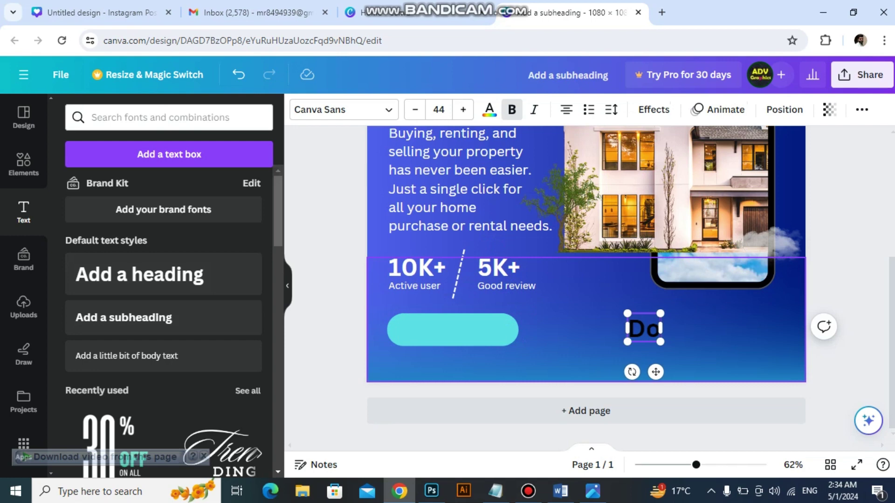
pyautogui.write('wnload')
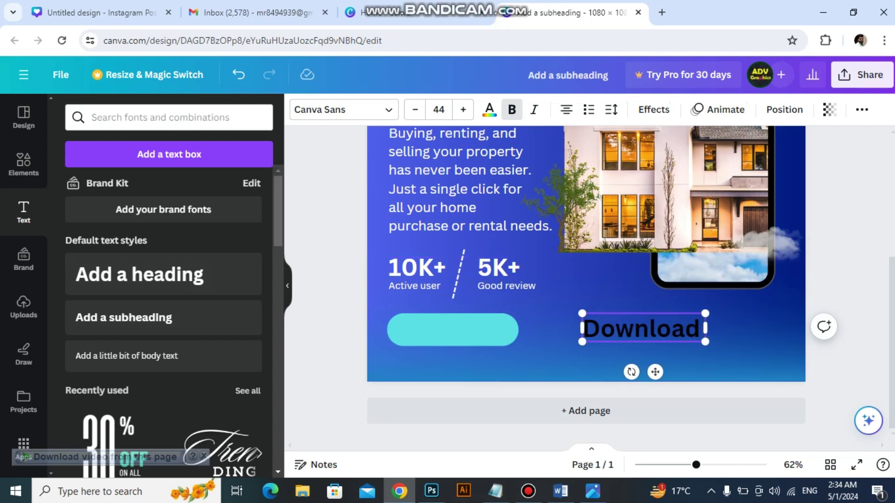
pyautogui.write(' Now')
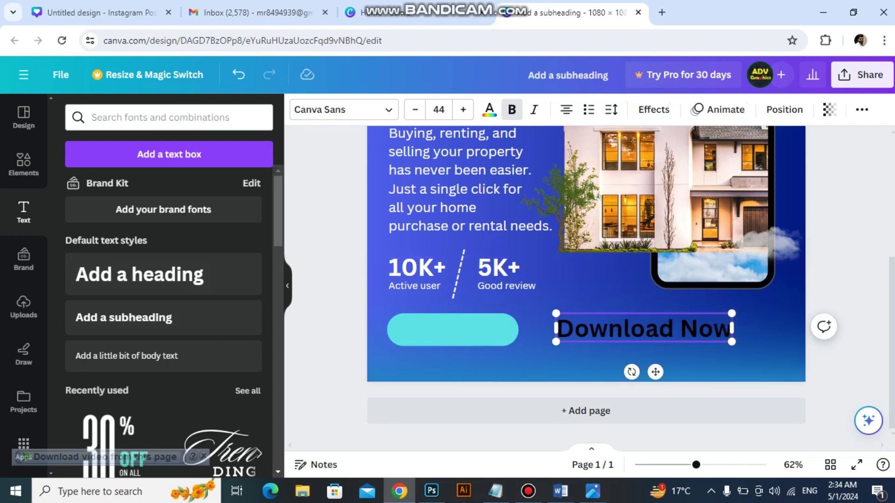
pyautogui.press('Escape')
# Step: Move the "Download Now" text onto the turquoise bar, shrink it to size 25.4 and nudge it to the centre
pyautogui.click(643, 329)
pyautogui.moveTo(643, 328); pyautogui.dragTo(482, 330)
pyautogui.moveTo(571, 344); pyautogui.dragTo(453, 333)
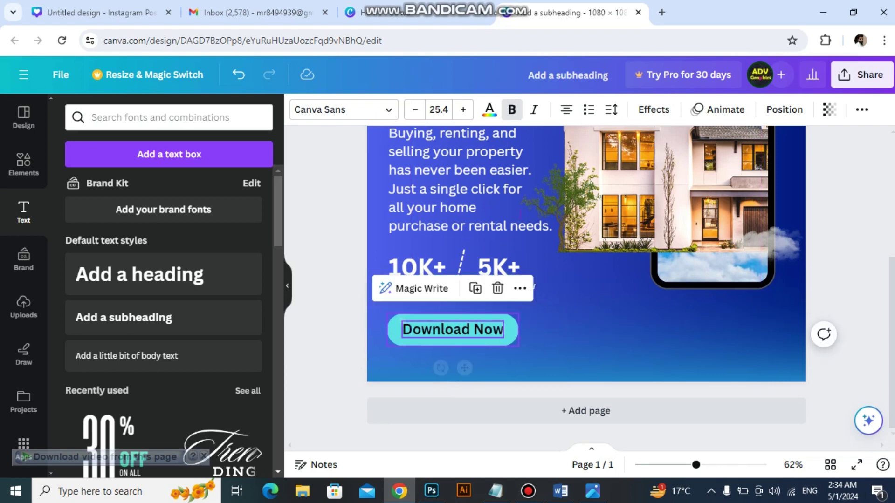
pyautogui.press('Left')
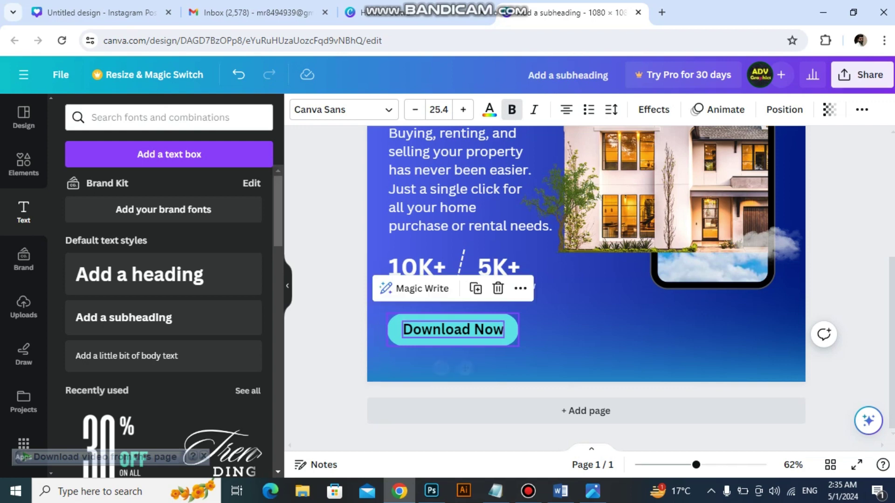
pyautogui.press('Left')
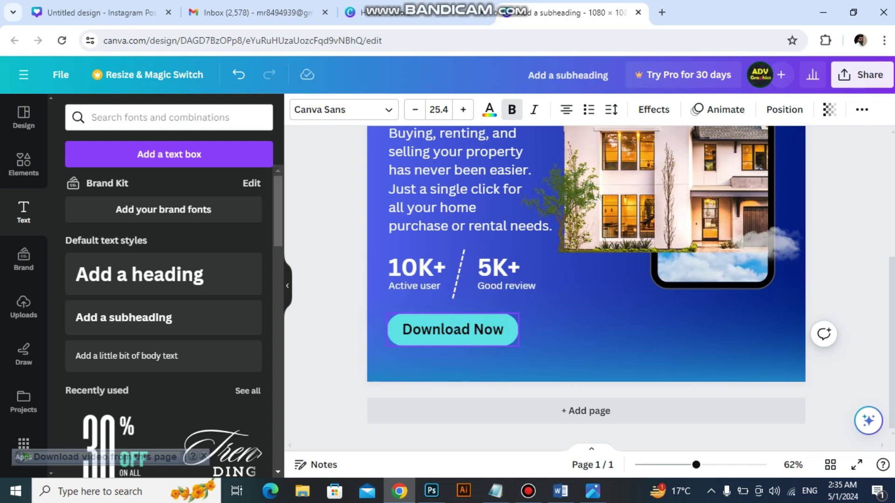
pyautogui.press('Escape')
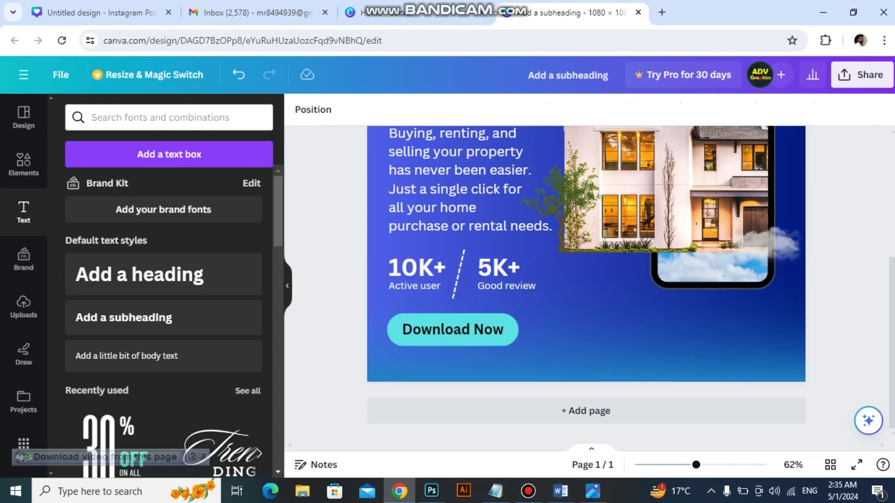
# Step: Enlarge the "Download Now" text to size 27.1 and re-centre it within the turquoise bar
pyautogui.scroll(3, 586, 283)
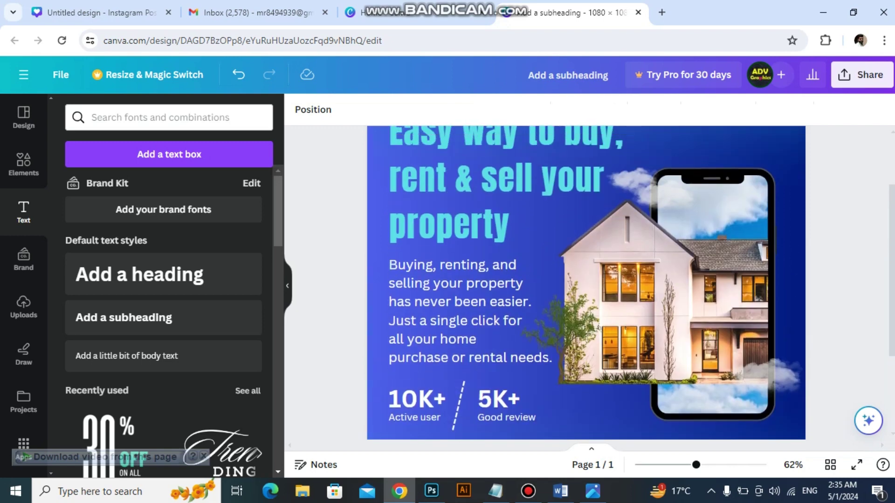
pyautogui.scroll(-3, 586, 283)
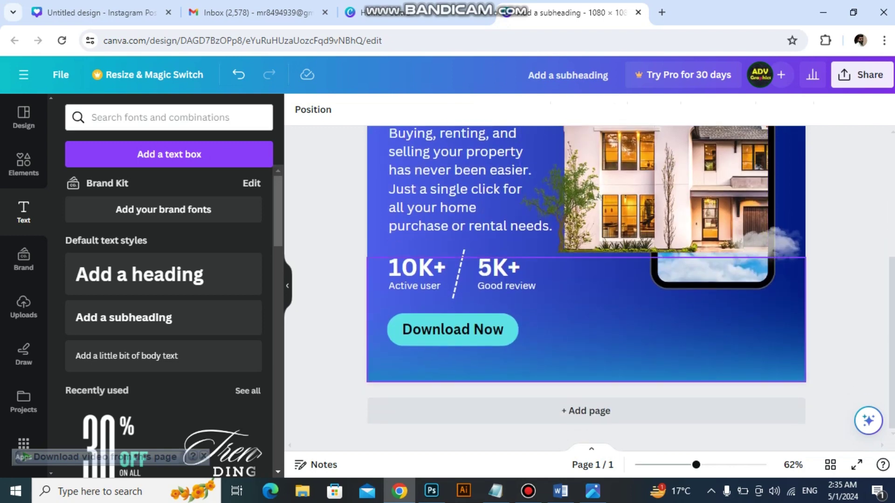
pyautogui.scroll(2, 587, 283)
pyautogui.click(453, 396)
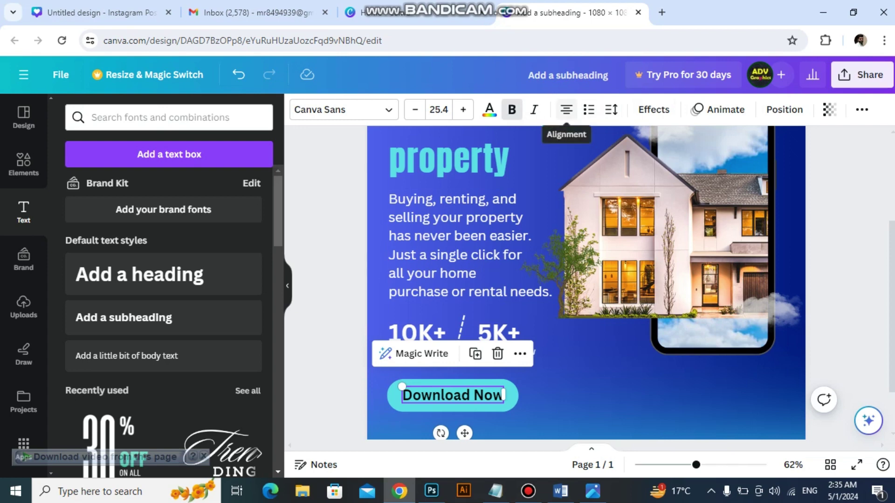
pyautogui.scroll(-2, 587, 283)
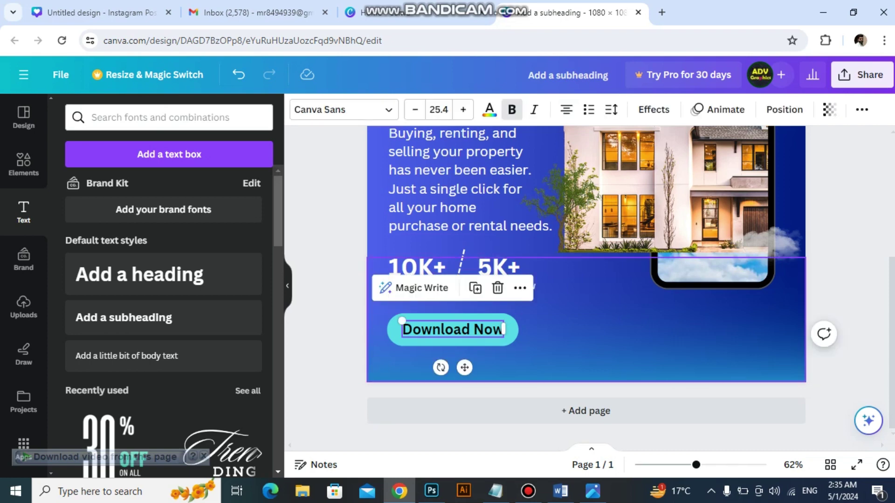
pyautogui.moveTo(402, 321); pyautogui.dragTo(395, 320)
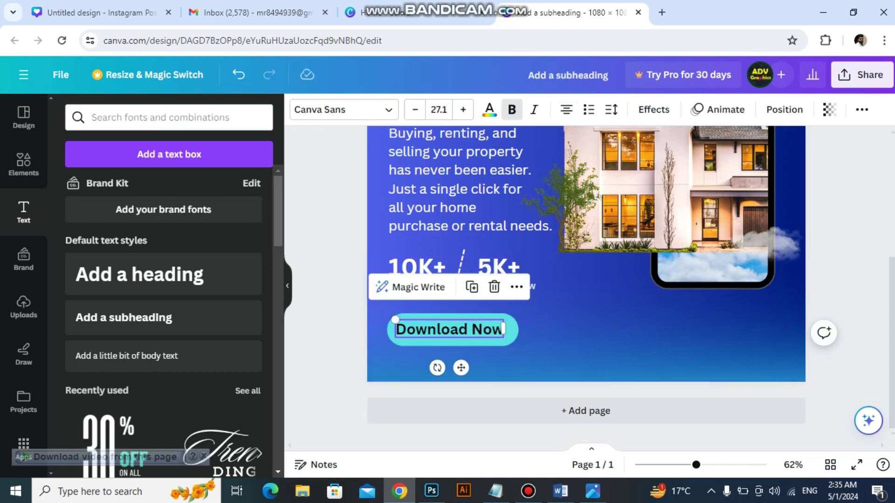
pyautogui.moveTo(449, 330); pyautogui.dragTo(453, 330)
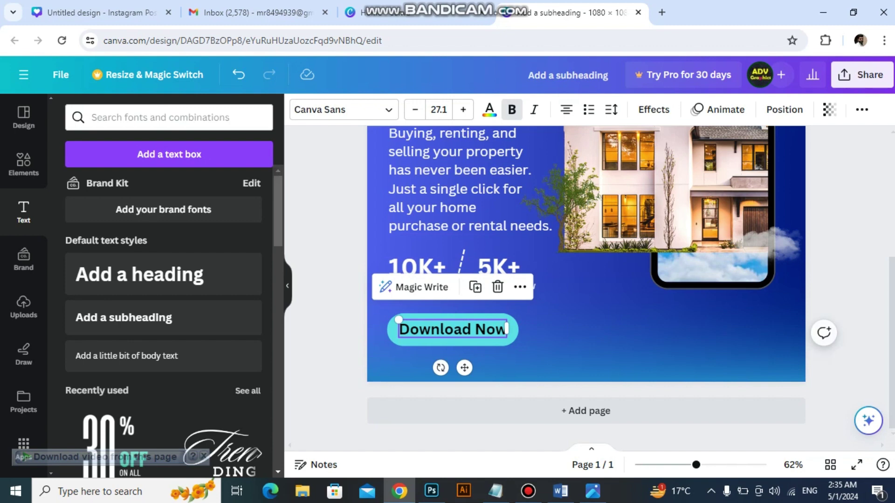
pyautogui.press('Left')
pyautogui.press('Left')
pyautogui.press('Left')
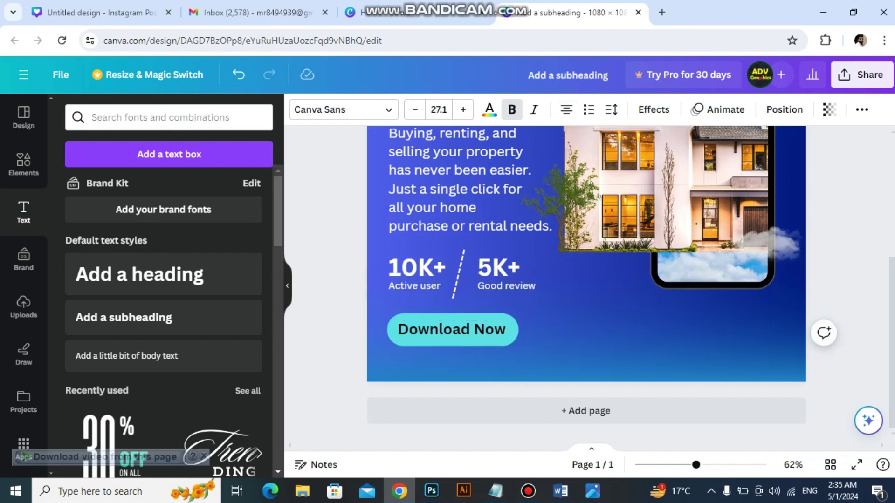
pyautogui.click(452, 329)
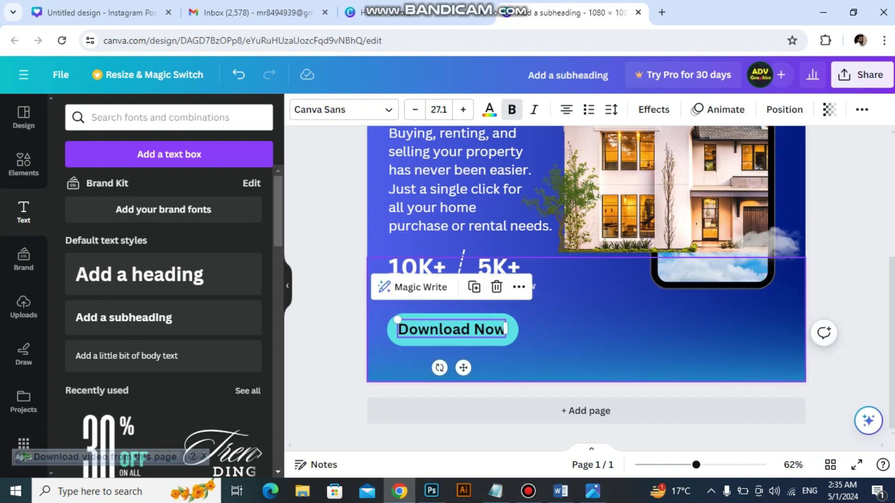
pyautogui.press('Right')
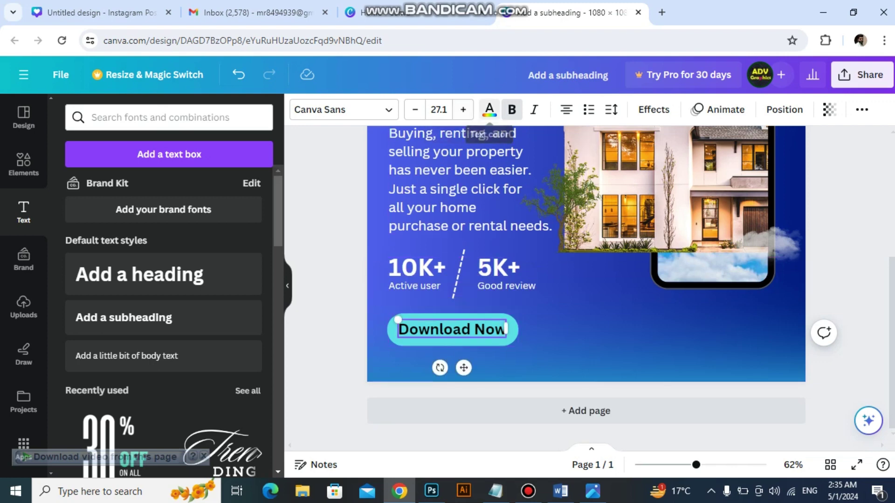
# Step: Recolour the whole "Download Now" text to the dark blue document colour #001a7f
pyautogui.click(489, 110)
pyautogui.click(143, 189)
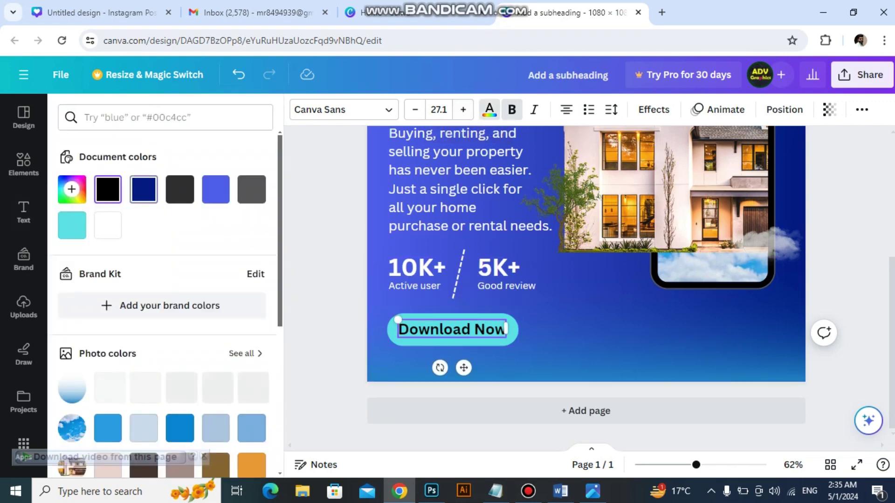
pyautogui.moveTo(506, 329); pyautogui.dragTo(383, 329)
pyautogui.click(143, 189)
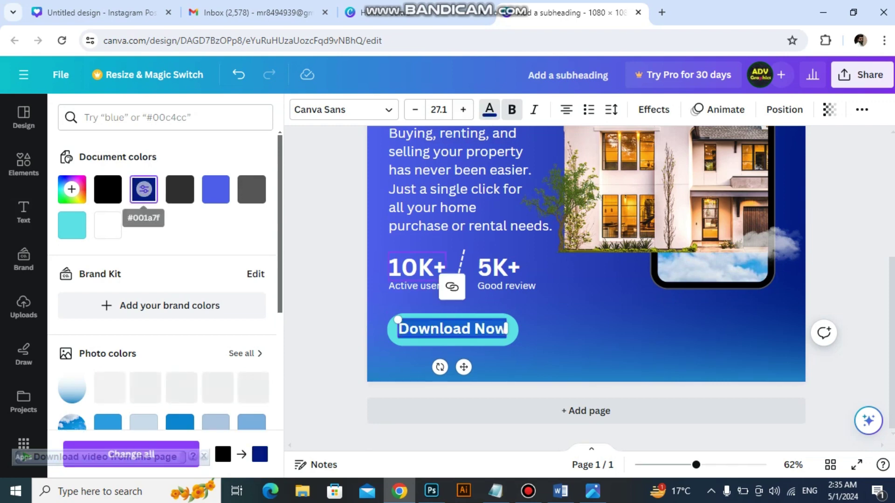
pyautogui.press('Escape')
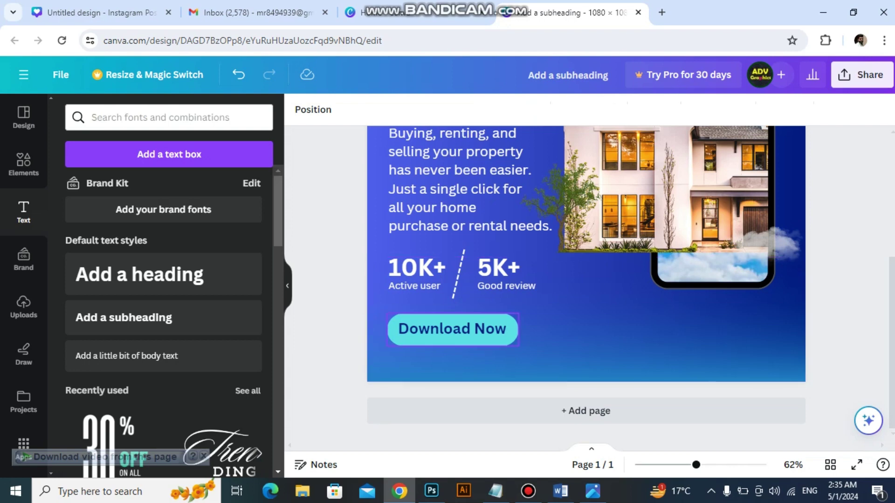
# Step: Nudge the "Download Now" text slightly right and down to centre it within the turquoise bar
pyautogui.click(452, 329)
pyautogui.press('Right')
pyautogui.press('Right')
pyautogui.press('Right')
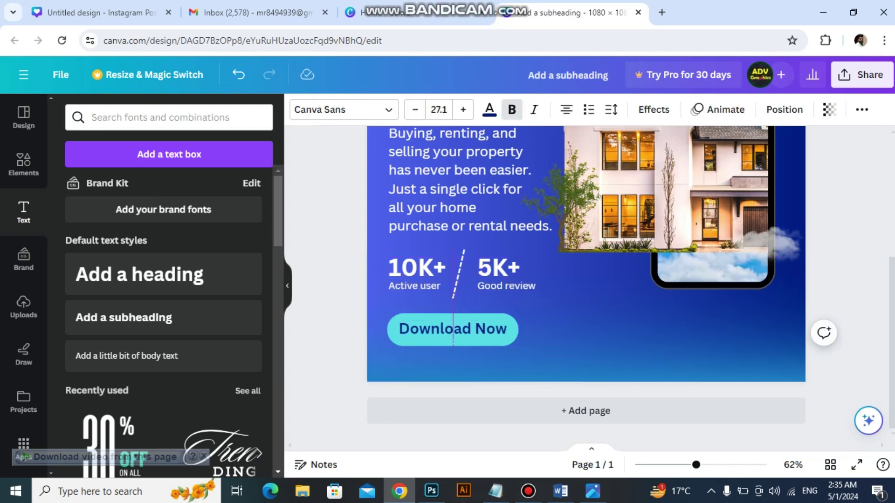
pyautogui.press('Down')
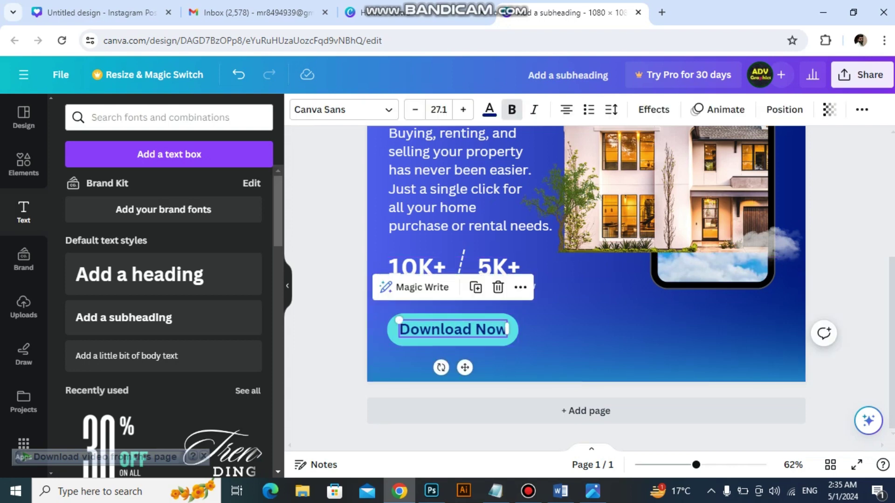
pyautogui.press('Escape')
pyautogui.scroll(5, 587, 279)
pyautogui.scroll(-5, 586, 279)
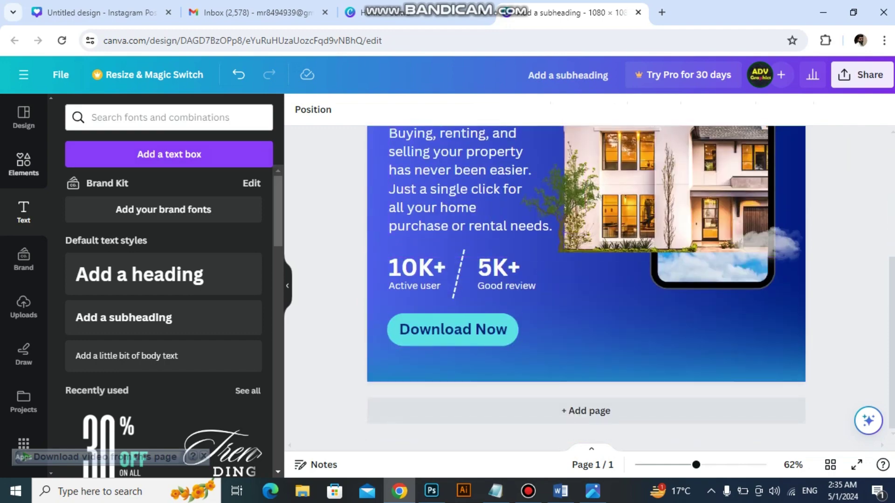
# Step: Add a body text box and place it in the empty area beside the turquoise button, near the design's lower edge
pyautogui.click(23, 163)
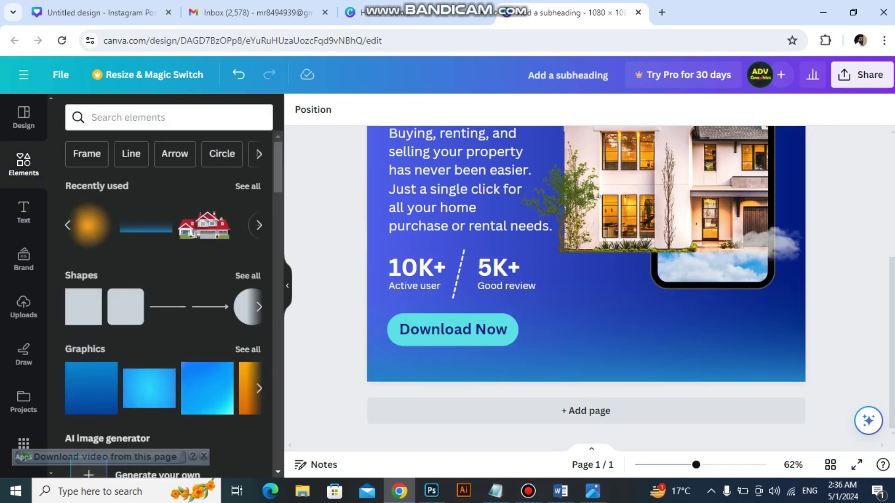
pyautogui.click(23, 212)
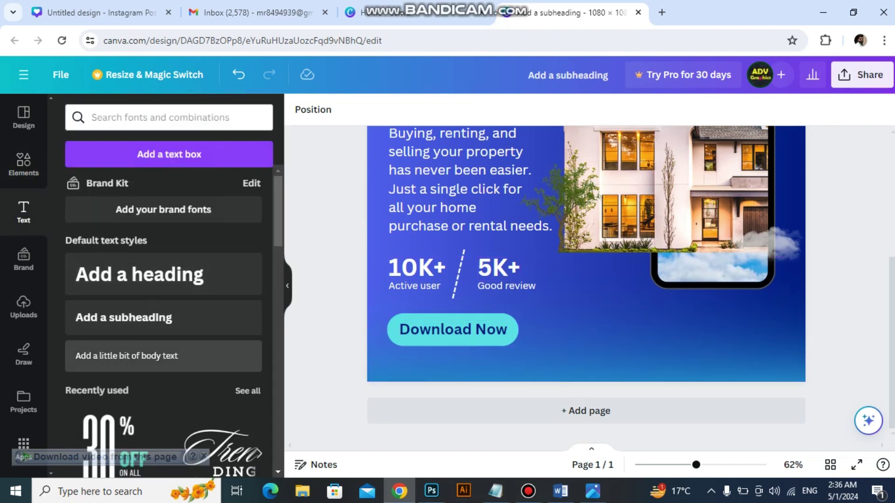
pyautogui.click(163, 356)
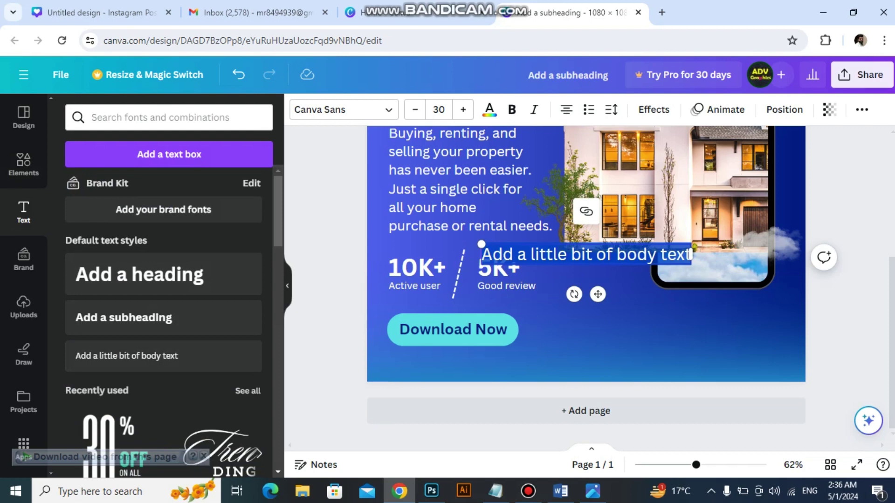
pyautogui.moveTo(690, 254); pyautogui.dragTo(729, 353)
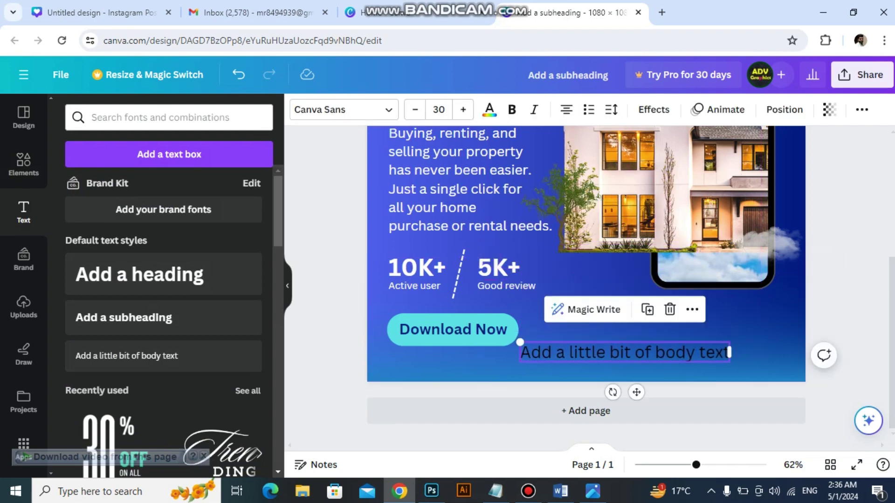
pyautogui.doubleClick(729, 353)
pyautogui.write('www')
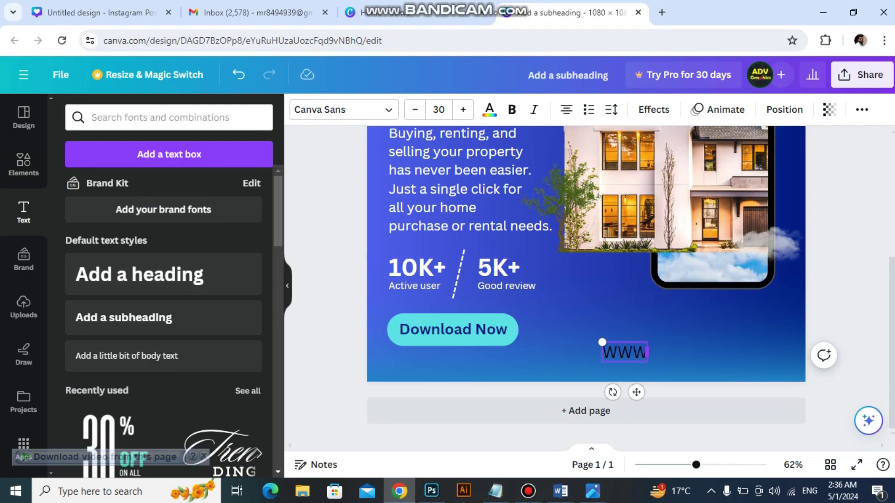
pyautogui.press('BackSpace')
pyautogui.press('BackSpace')
pyautogui.press('BackSpace')
pyautogui.write('www.')
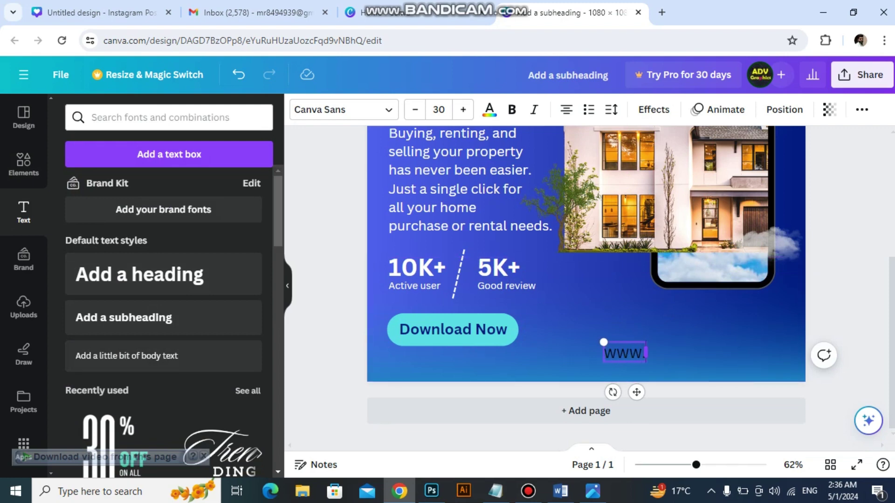
pyautogui.write('zee')
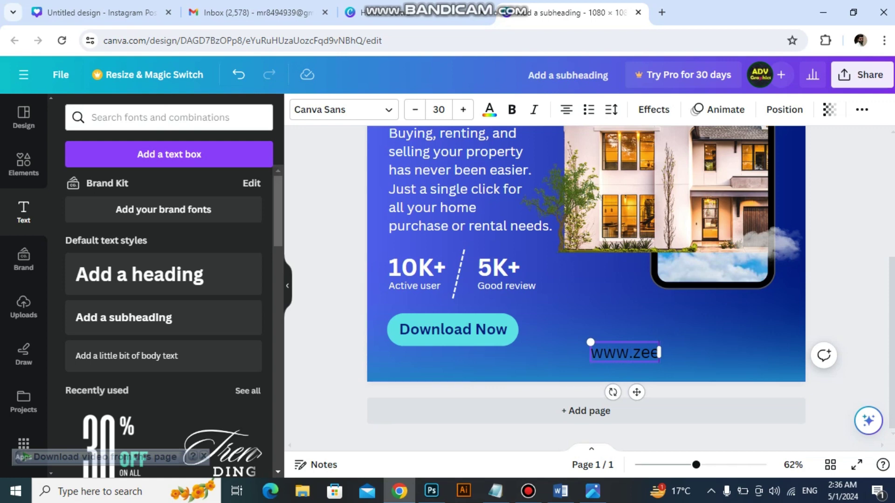
pyautogui.press('BackSpace')
pyautogui.press('BackSpace')
pyautogui.write('ameen')
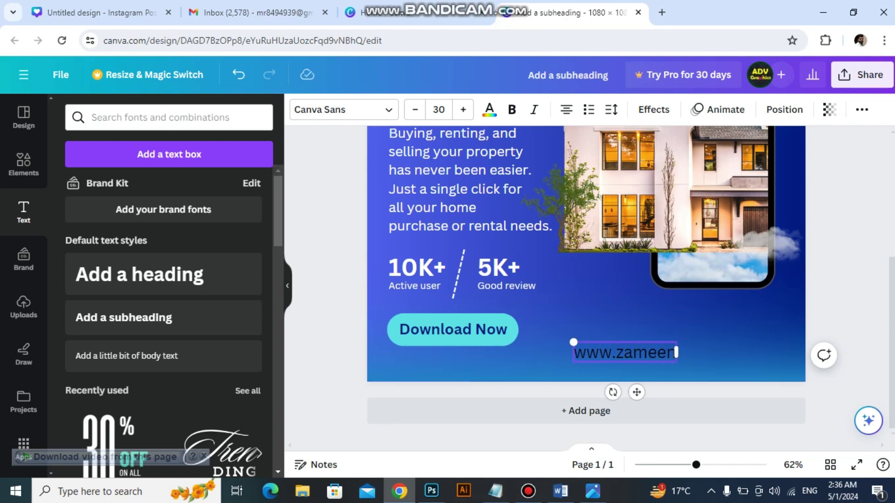
pyautogui.write('property')
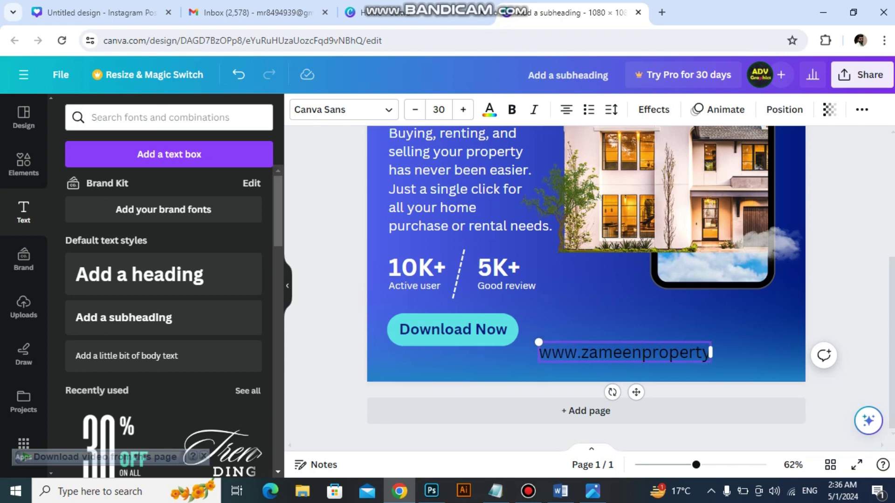
pyautogui.write('in')
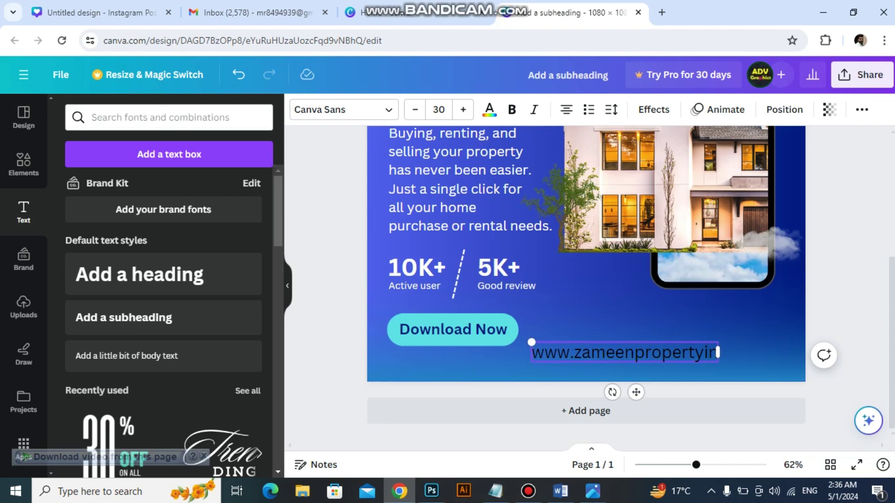
pyautogui.write('duba')
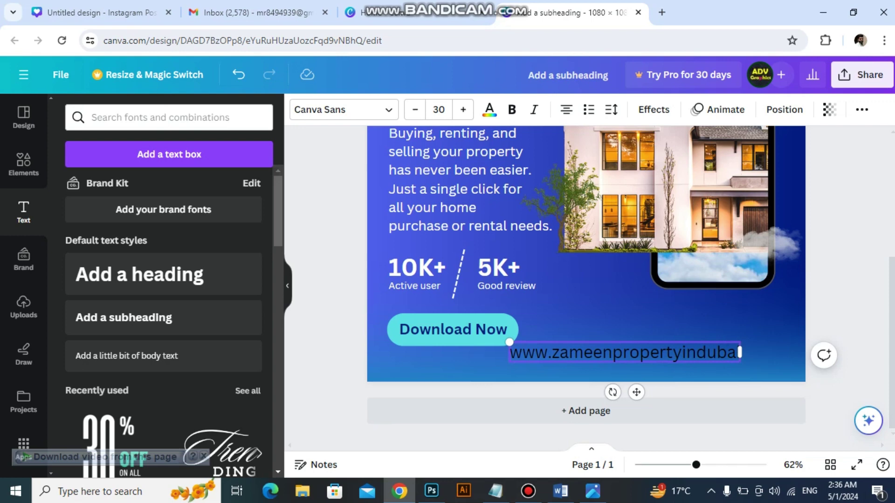
pyautogui.write('i.com')
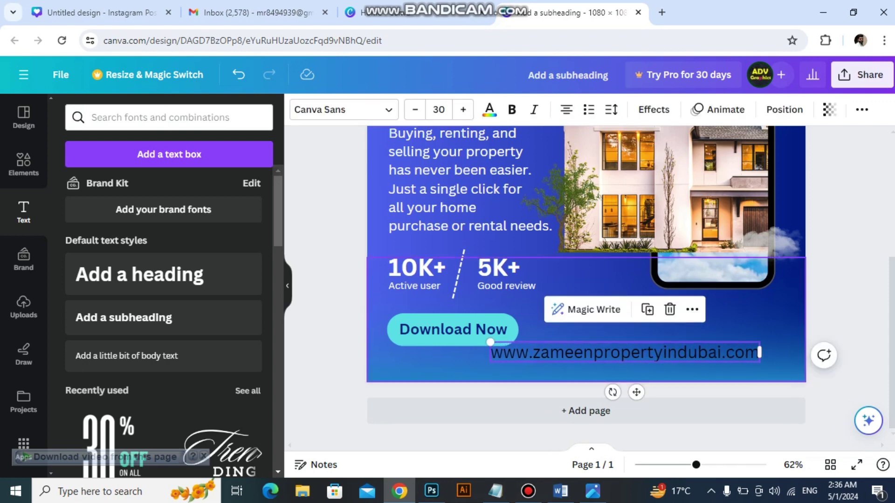
# Step: Shrink the website address to size 17.3, place it left-aligned below the turquoise button and colour it white
pyautogui.moveTo(490, 342); pyautogui.dragTo(395, 358)
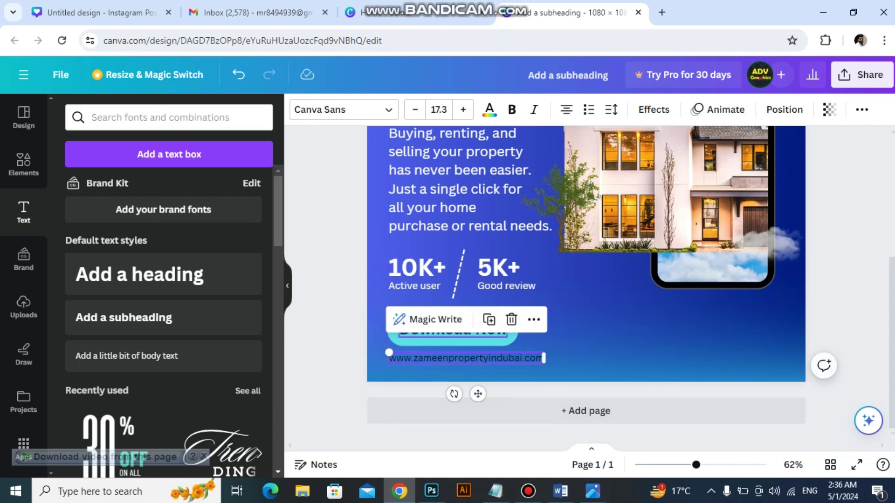
pyautogui.click(490, 109)
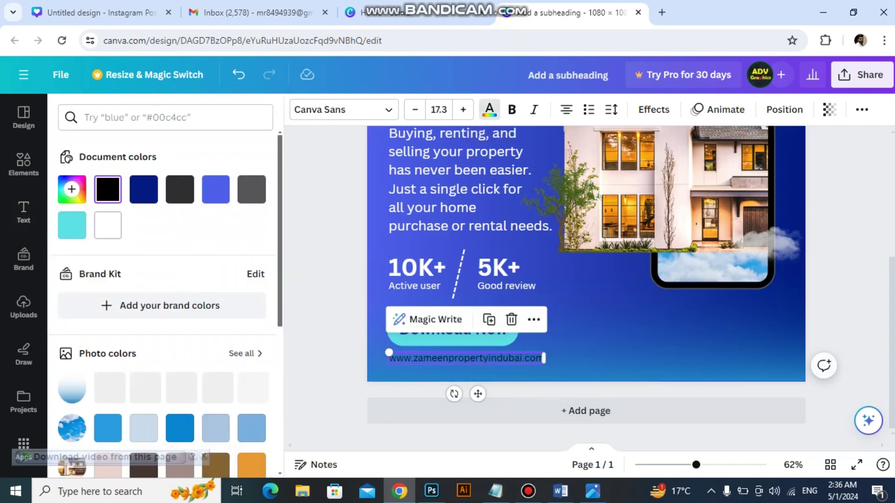
pyautogui.press('Escape')
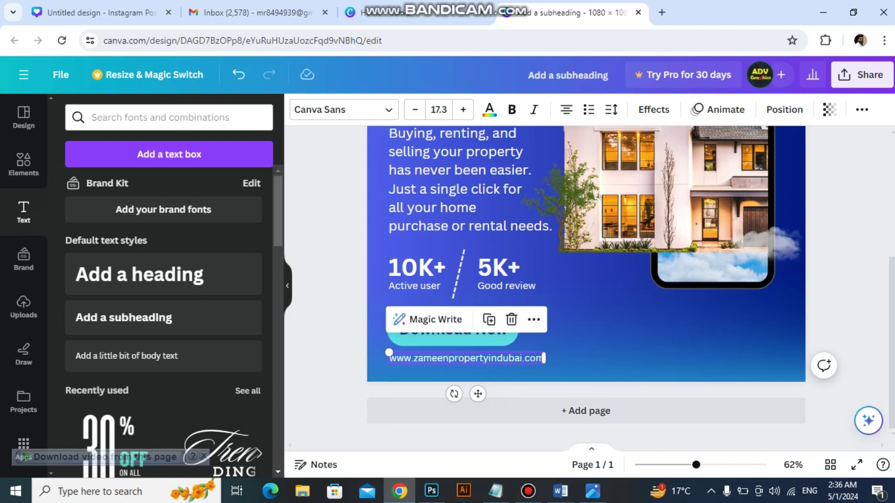
pyautogui.press('Escape')
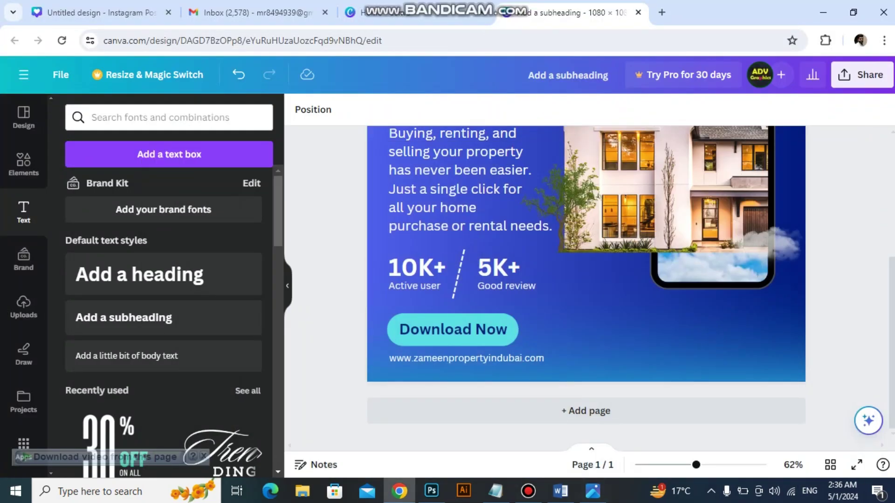
# Step: Switch to the reference image to check its website line, and return to Canva to compare the address text
pyautogui.click(592, 491)
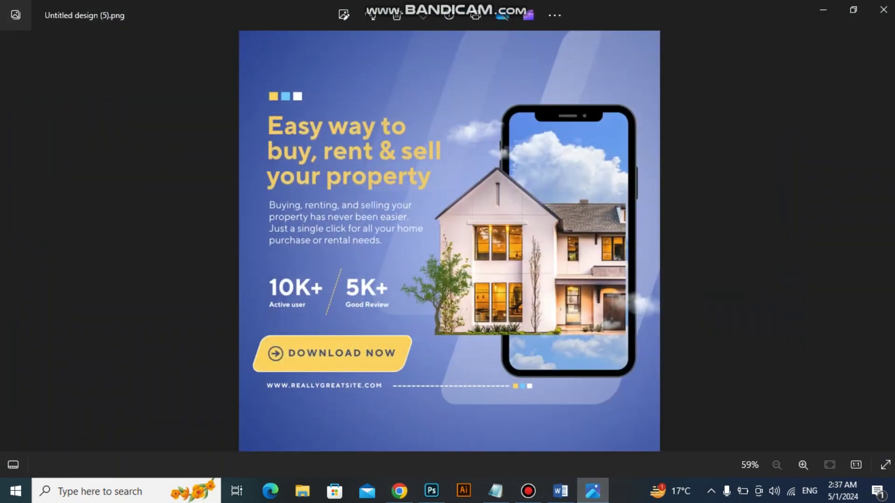
pyautogui.click(399, 491)
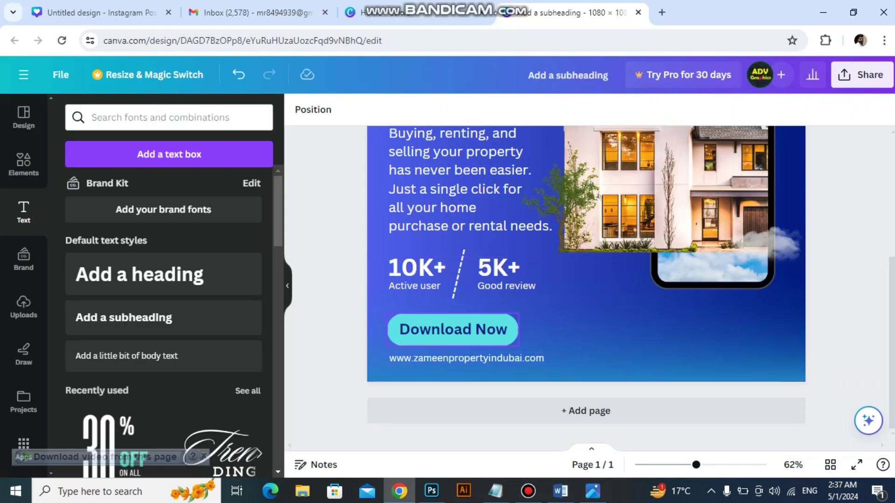
pyautogui.scroll(-2, 586, 333)
pyautogui.scroll(3, 588, 343)
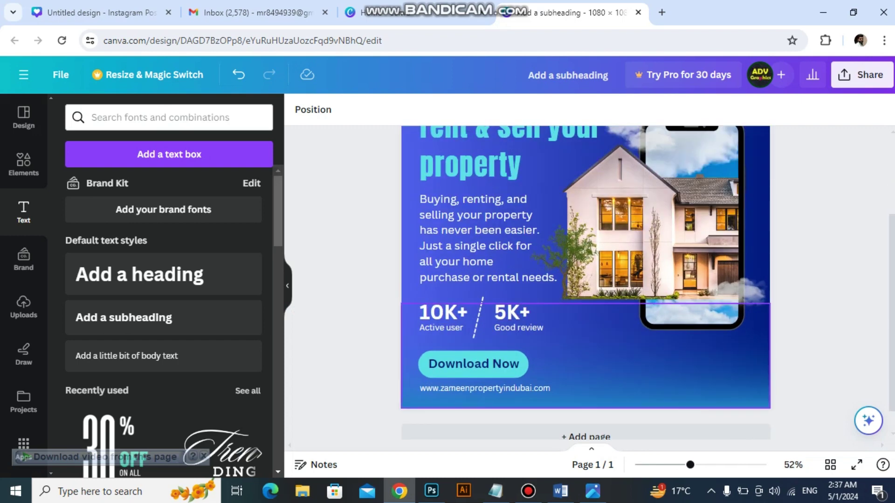
pyautogui.click(484, 388)
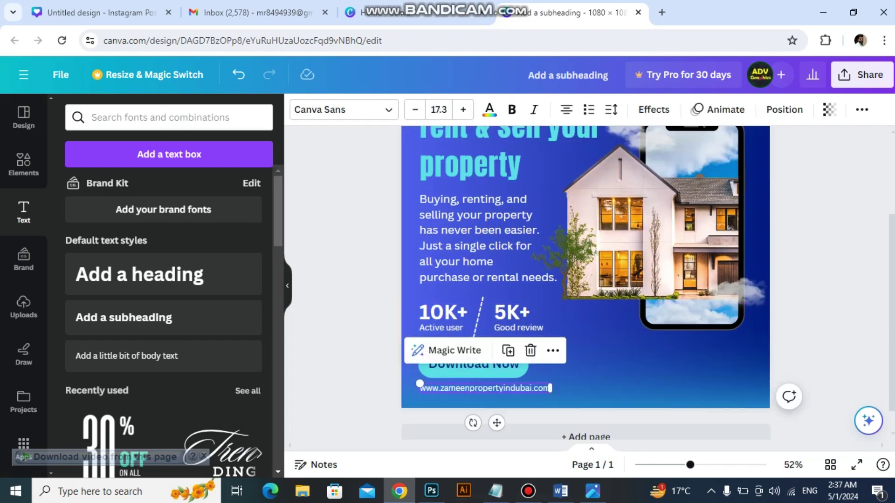
pyautogui.press('Escape')
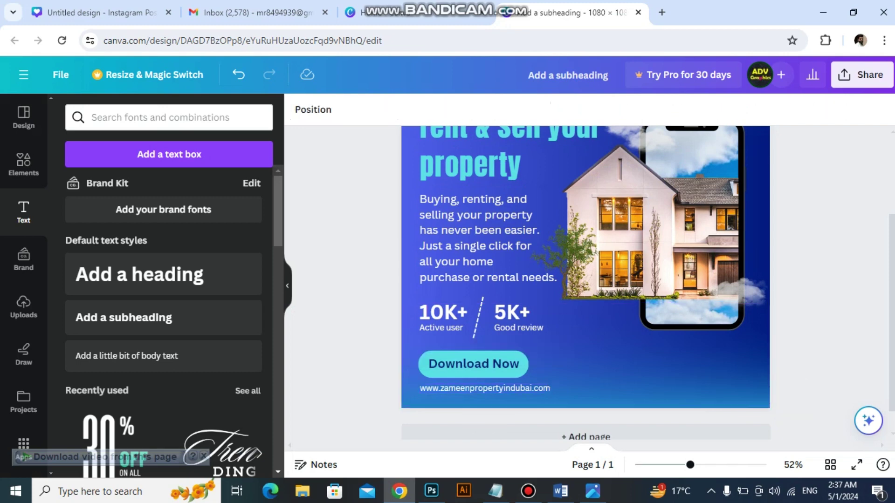
# Step: Search the elements for "line" and insert the dotted line shape into the design
pyautogui.click(24, 164)
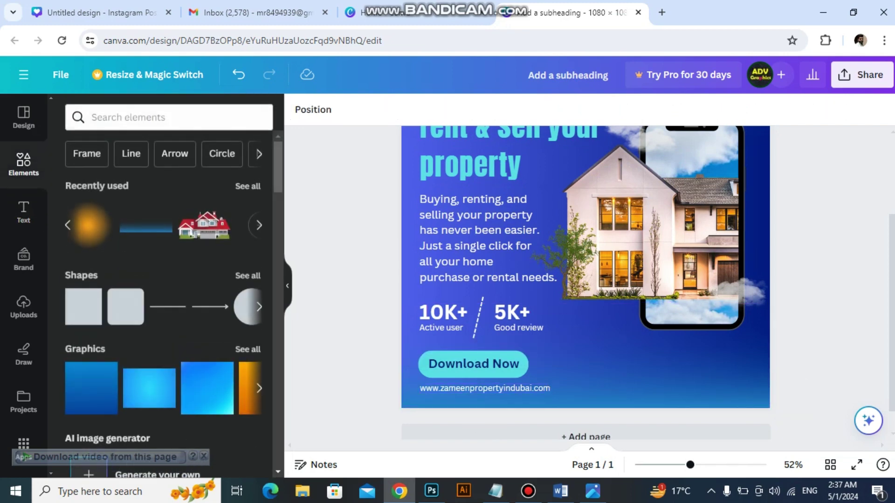
pyautogui.click(169, 117)
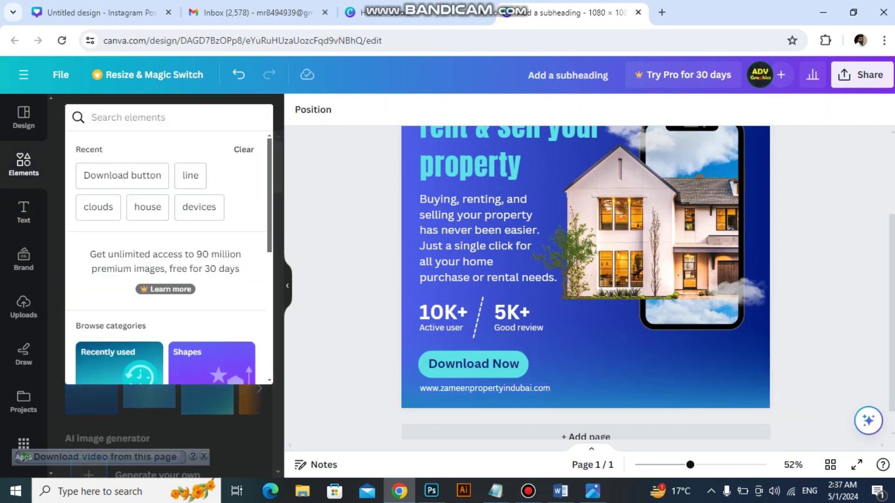
pyautogui.write('line')
pyautogui.press('Return')
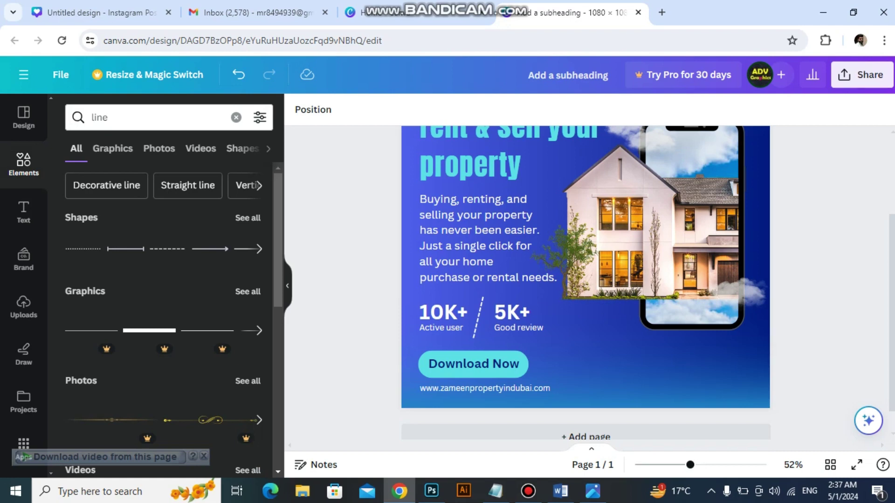
pyautogui.click(83, 249)
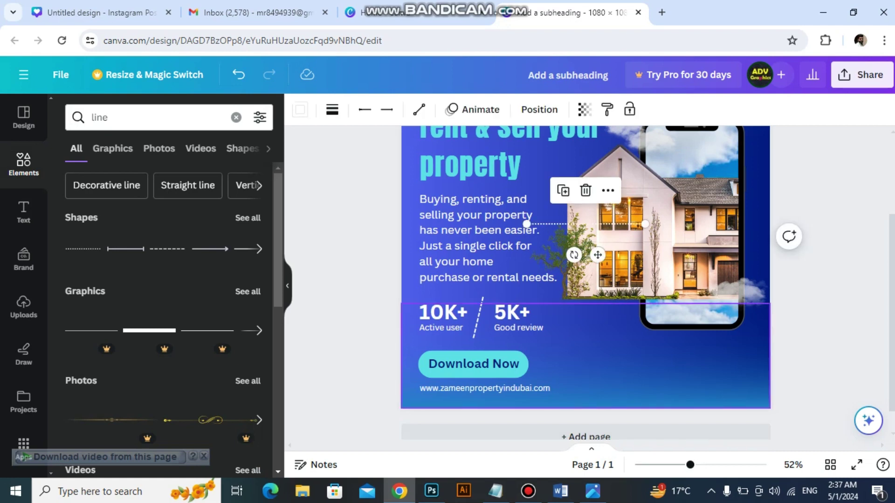
# Step: Place the dotted line beside the "Download Now" button, lengthen it to reach below the phone, and clear the element search
pyautogui.moveTo(597, 255); pyautogui.dragTo(604, 395)
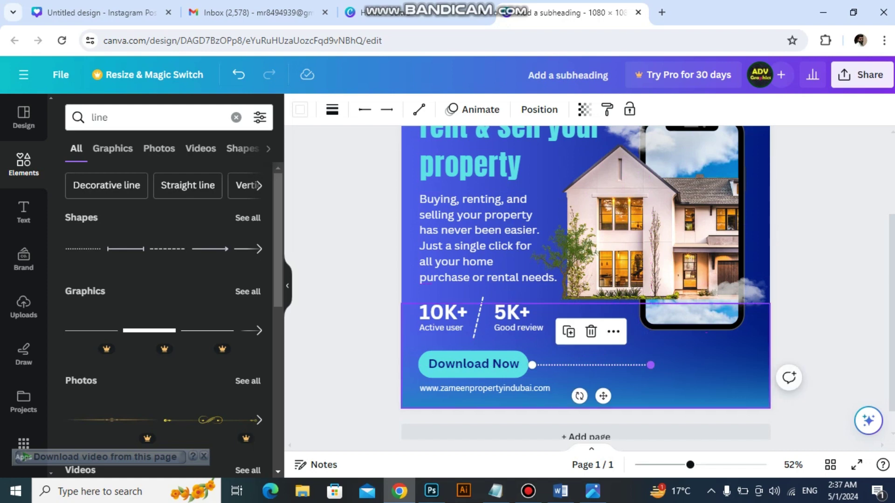
pyautogui.press('Escape')
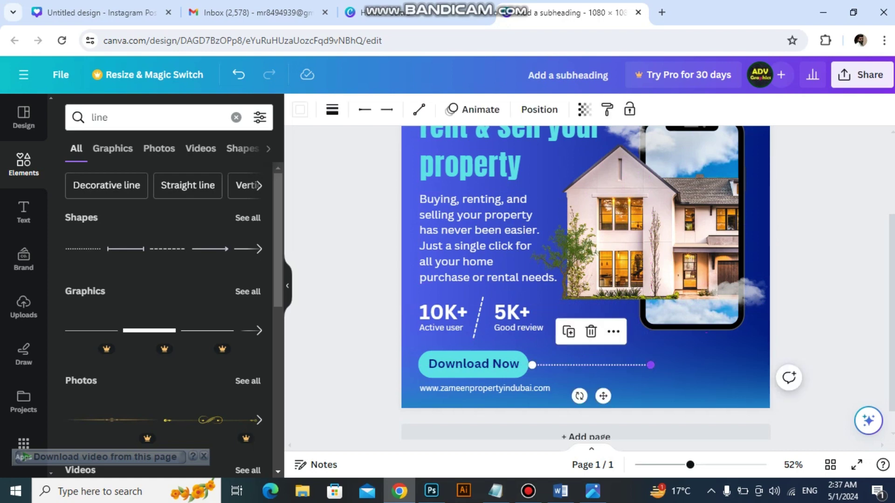
pyautogui.moveTo(650, 365); pyautogui.dragTo(692, 365)
pyautogui.press('Escape')
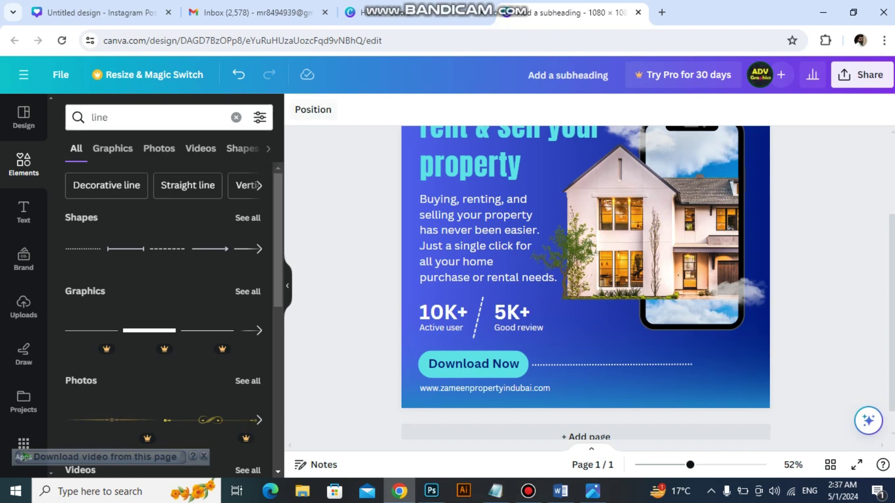
pyautogui.click(237, 117)
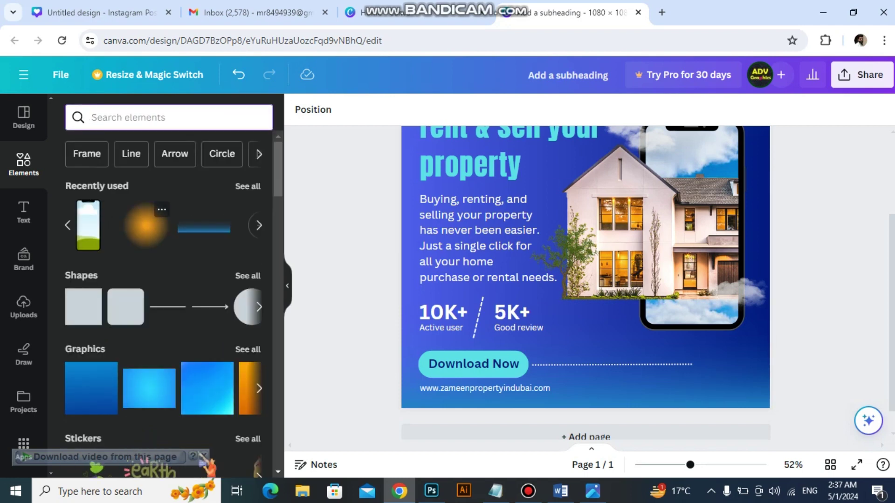
pyautogui.write('re')
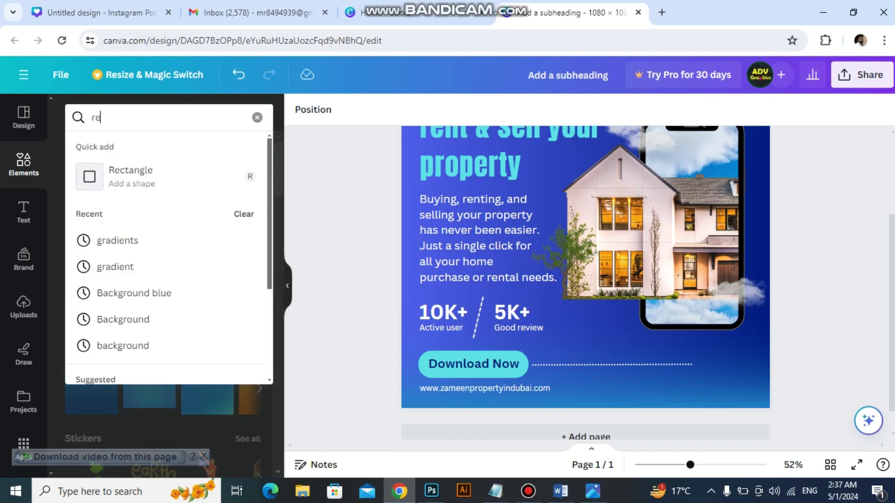
pyautogui.press('BackSpace')
pyautogui.press('BackSpace')
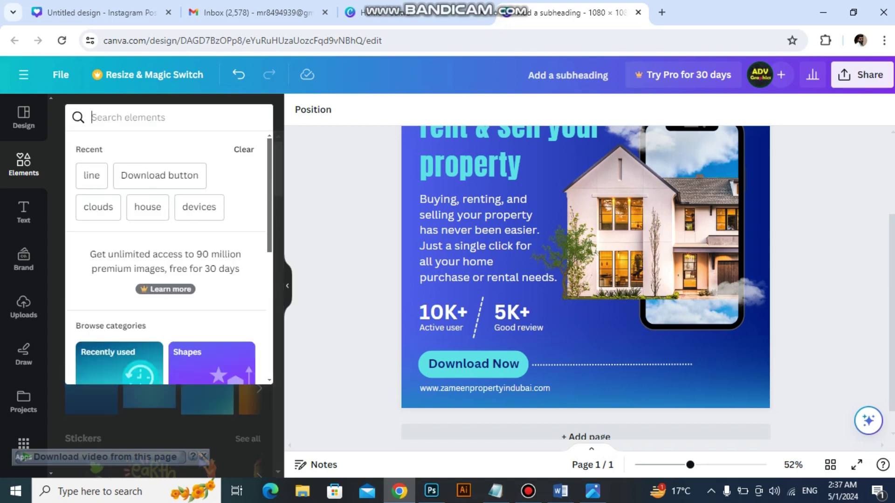
pyautogui.press('Escape')
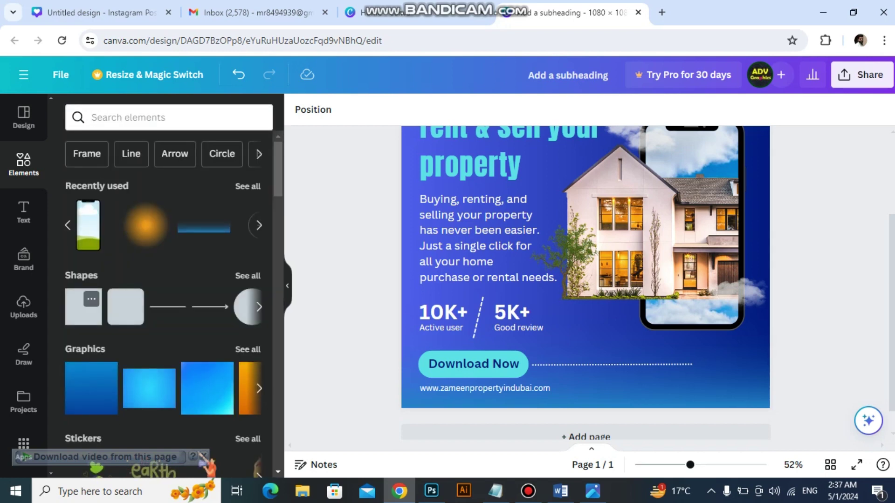
# Step: Insert a square shape, shrink it to a small size and line up three copies at the end of the dotted line
pyautogui.click(84, 307)
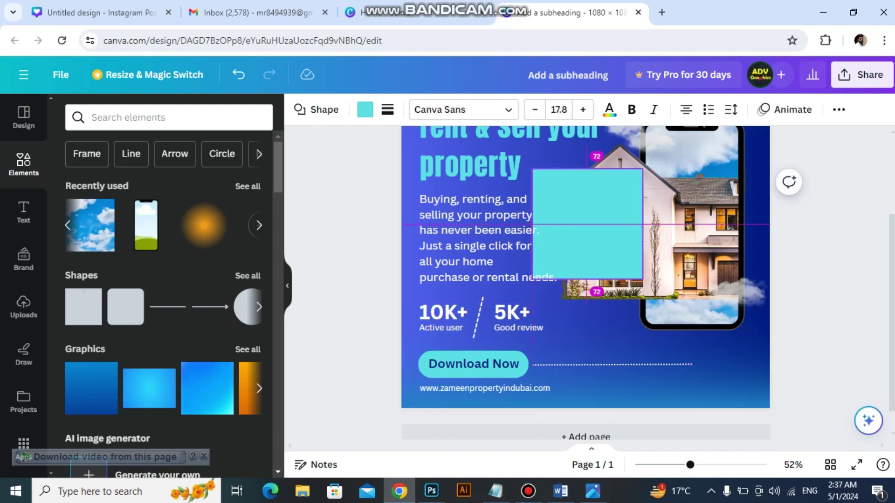
pyautogui.moveTo(586, 224); pyautogui.dragTo(691, 339)
pyautogui.moveTo(635, 283); pyautogui.dragTo(702, 365)
pyautogui.scroll(5, 656, 374)
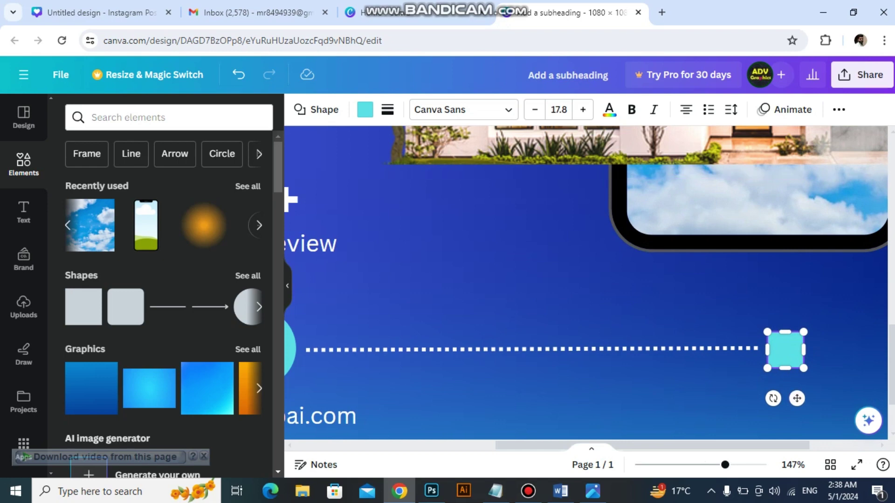
pyautogui.hscroll(3, 586, 288)
pyautogui.moveTo(657, 349); pyautogui.dragTo(752, 348)
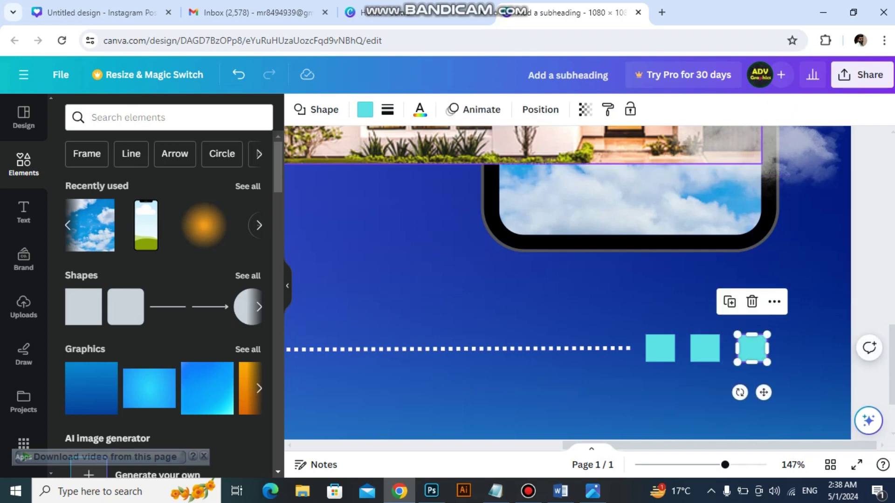
# Step: Recolour the outermost of the three squares orange and the middle square pink
pyautogui.click(365, 110)
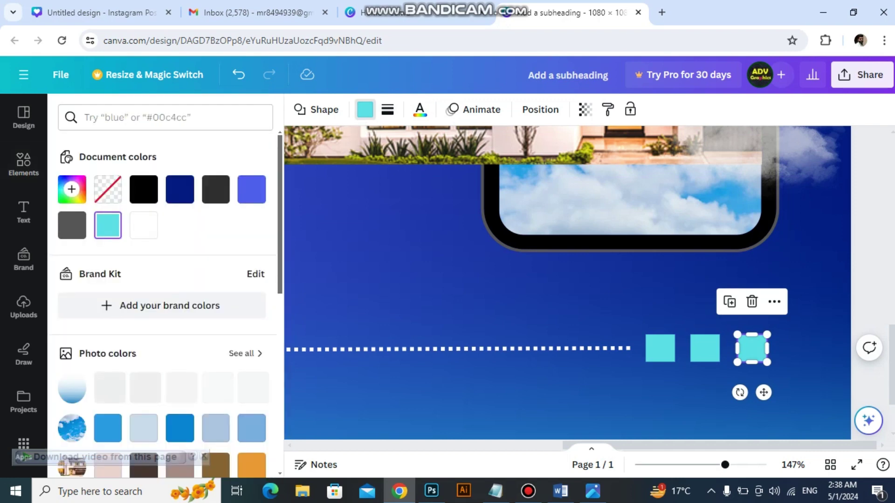
pyautogui.scroll(-2, 216, 401)
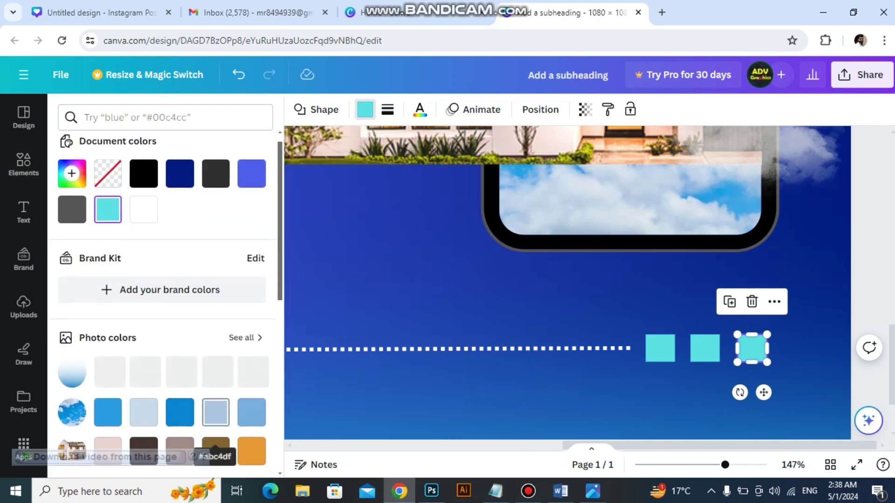
pyautogui.click(251, 401)
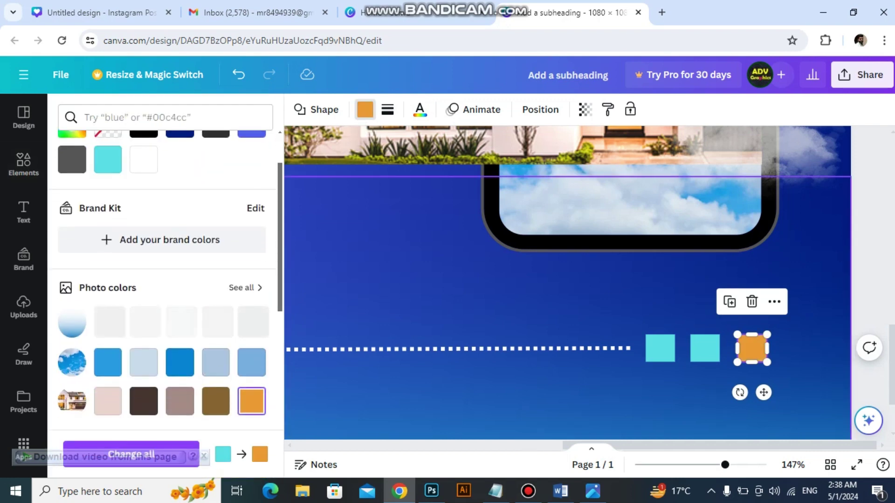
pyautogui.click(683, 377)
pyautogui.click(704, 348)
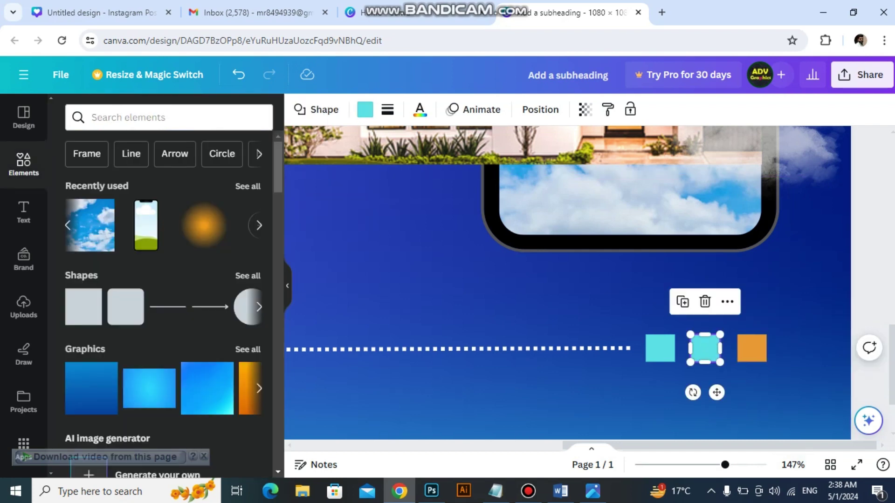
pyautogui.click(365, 109)
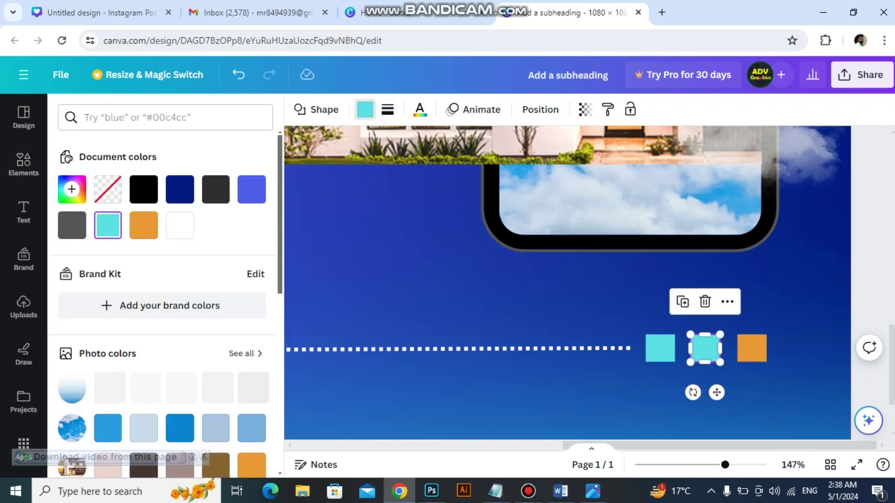
pyautogui.scroll(-5, 163, 289)
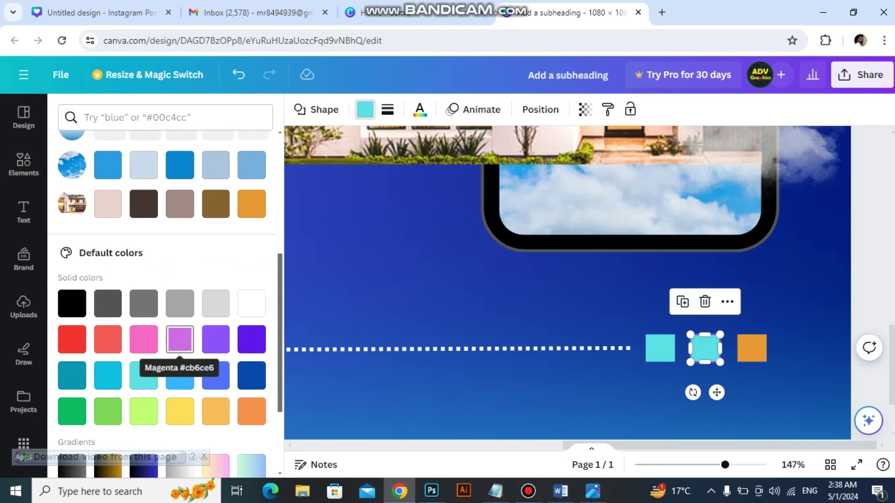
pyautogui.click(144, 339)
pyautogui.click(799, 354)
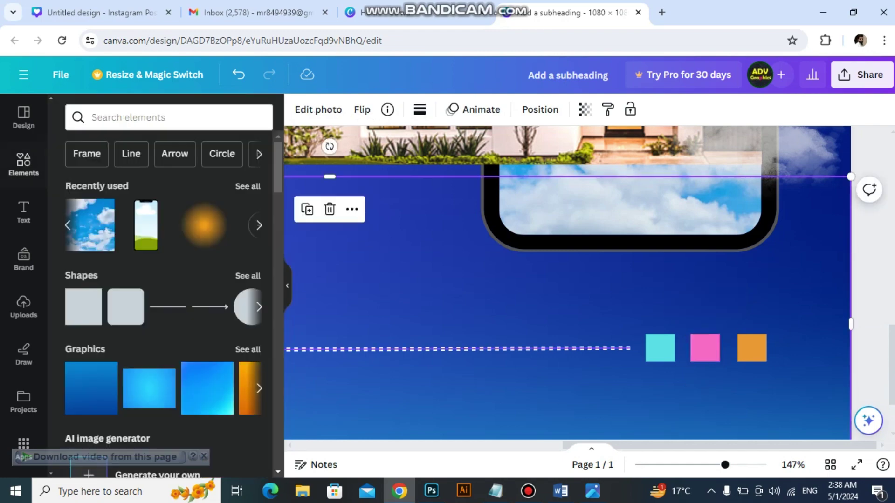
# Step: Shrink the turquoise, pink and orange squares together and centre them on the end of the dotted line
pyautogui.scroll(-5, 800, 354)
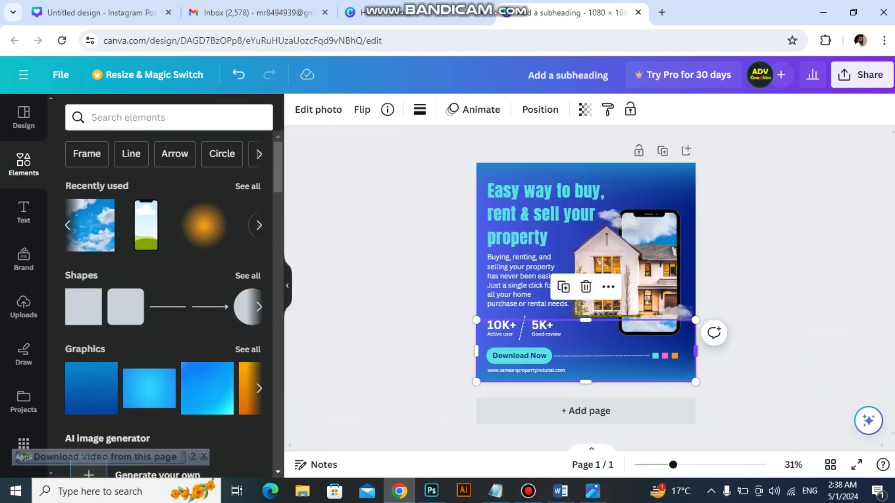
pyautogui.scroll(10, 654, 359)
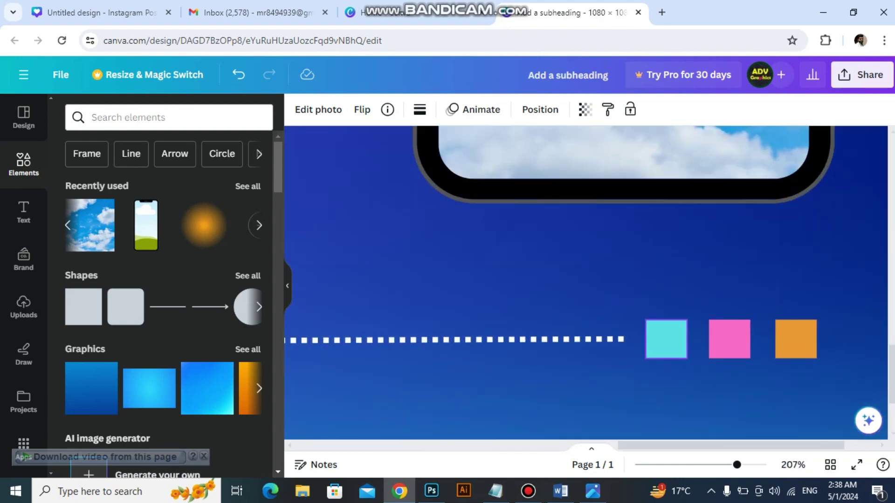
pyautogui.click(667, 339)
pyautogui.keyDown('shift'); pyautogui.click(730, 339); pyautogui.keyUp('shift')
pyautogui.keyDown('shift'); pyautogui.click(796, 339); pyautogui.keyUp('shift')
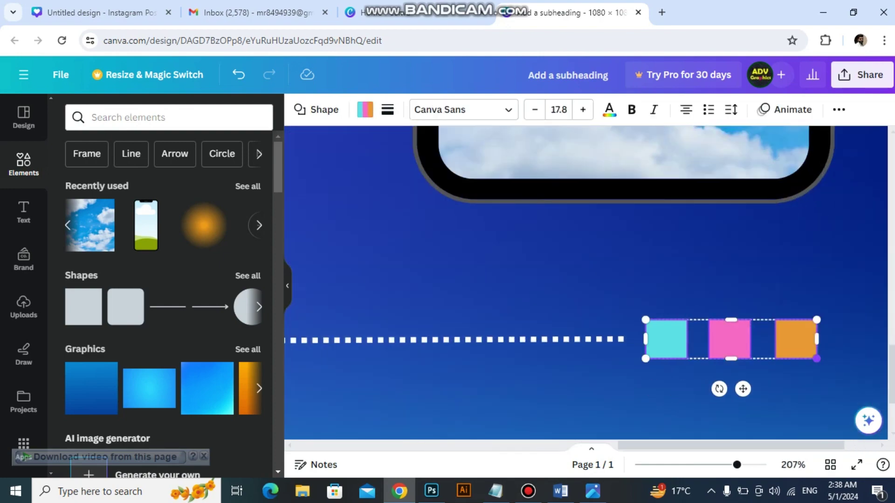
pyautogui.moveTo(817, 358); pyautogui.dragTo(724, 341)
pyautogui.scroll(-5, 724, 342)
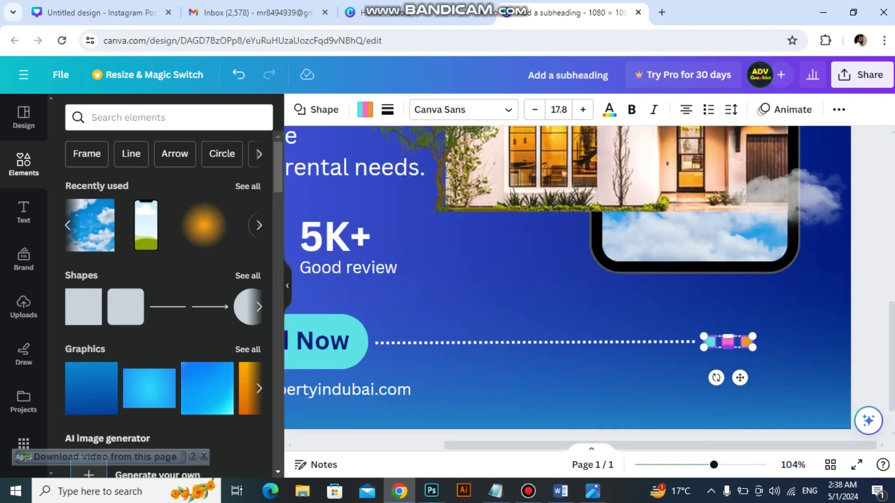
pyautogui.click(642, 317)
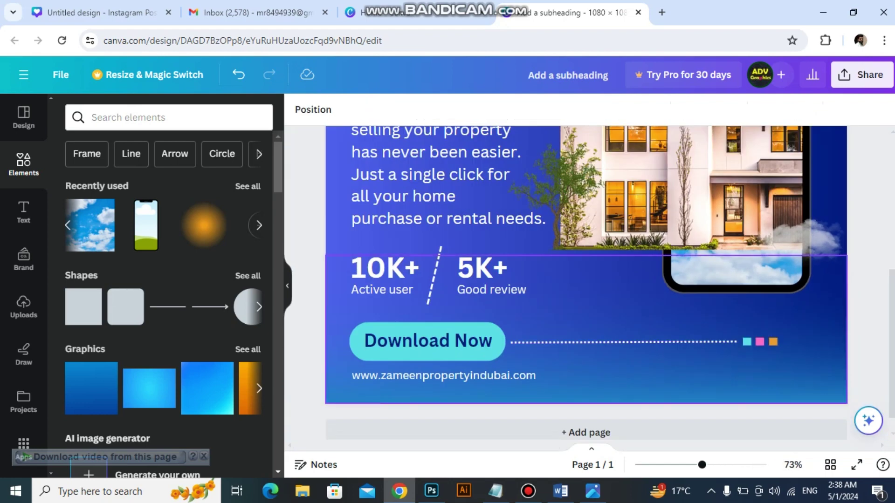
# Step: Duplicate the three coloured squares and place the copy above the headline, aligned with its left edge
pyautogui.click(773, 342)
pyautogui.keyDown('shift'); pyautogui.click(760, 342); pyautogui.keyUp('shift')
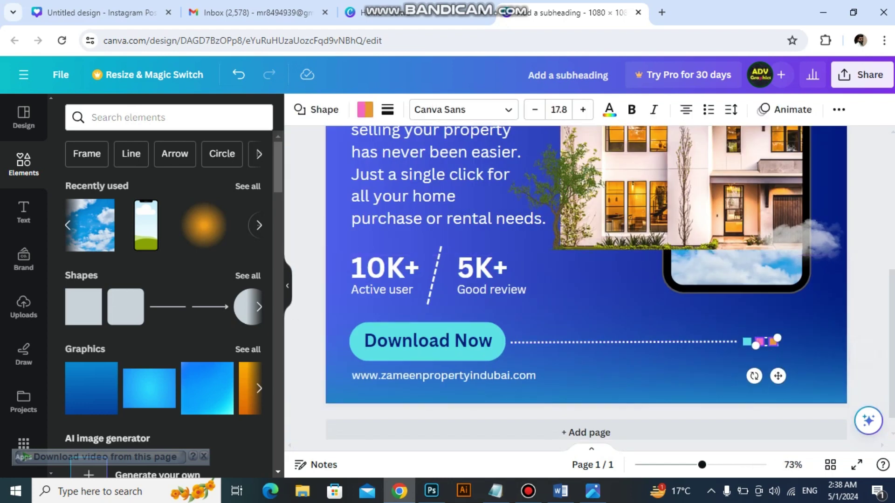
pyautogui.scroll(2, 756, 345)
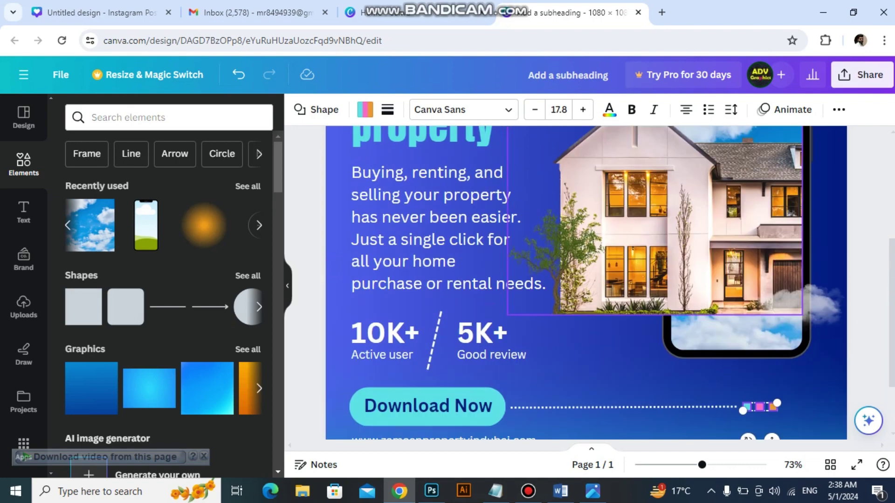
pyautogui.scroll(5, 586, 283)
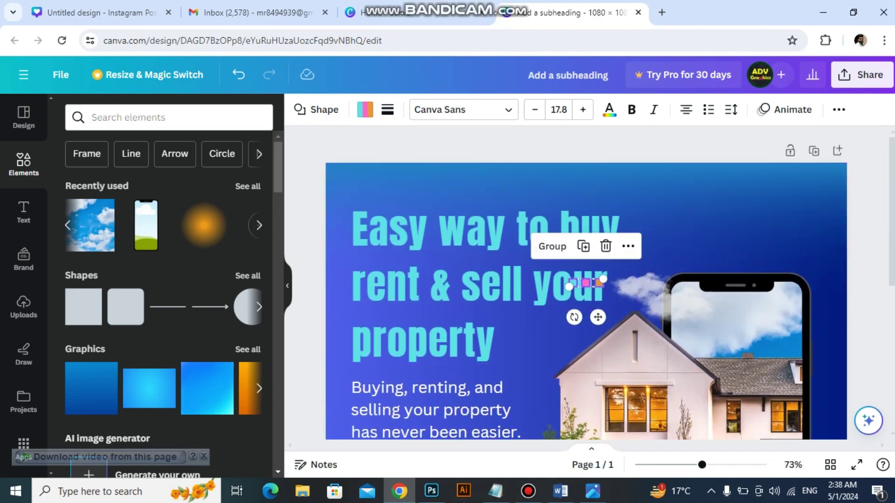
pyautogui.moveTo(598, 317); pyautogui.dragTo(376, 218)
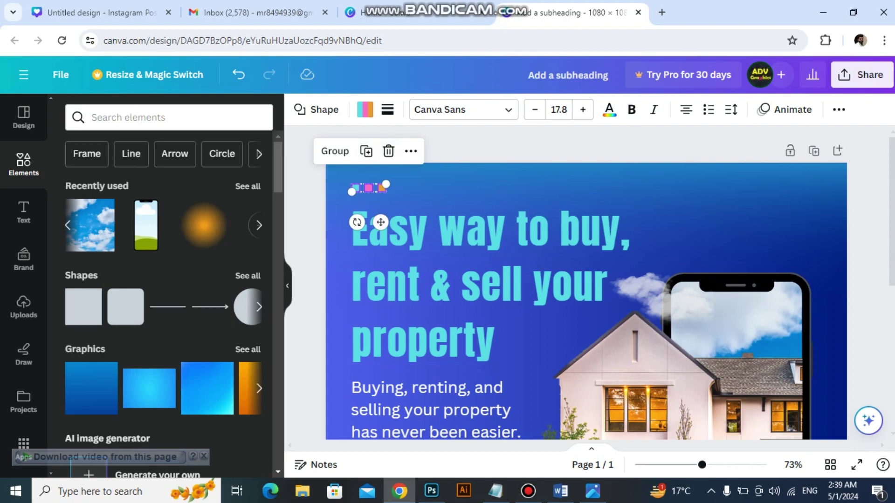
pyautogui.press('Escape')
pyautogui.scroll(-5, 586, 289)
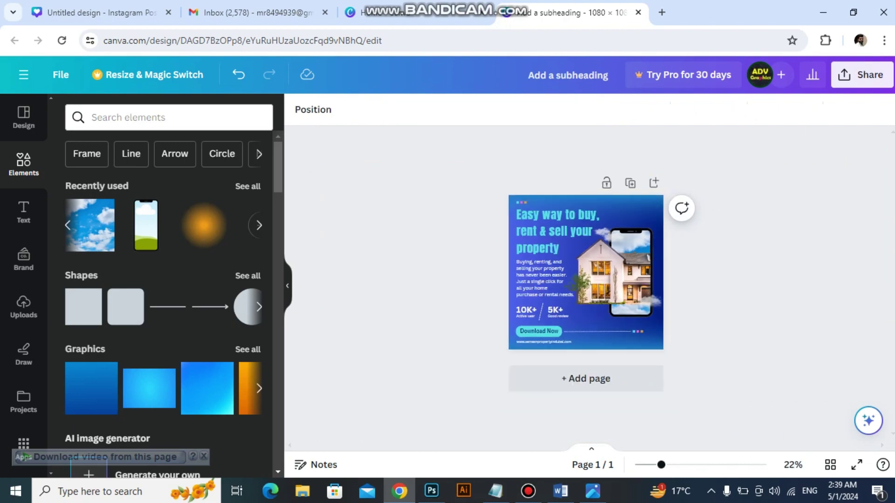
pyautogui.scroll(5, 587, 214)
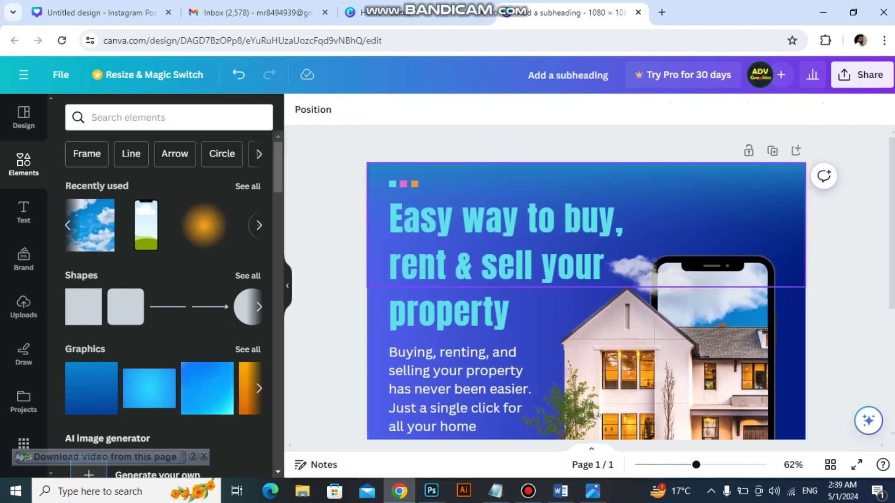
# Step: Look through the element categories and the previously uploaded images
pyautogui.scroll(-10, 163, 303)
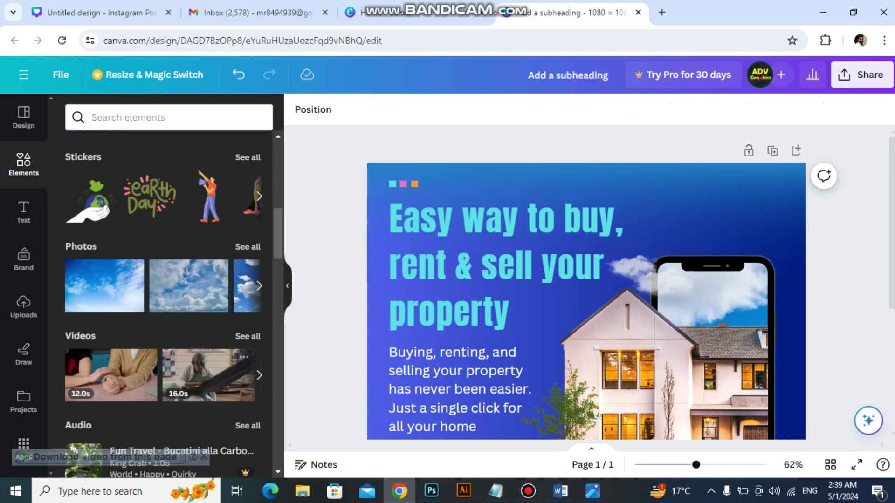
pyautogui.scroll(5, 163, 303)
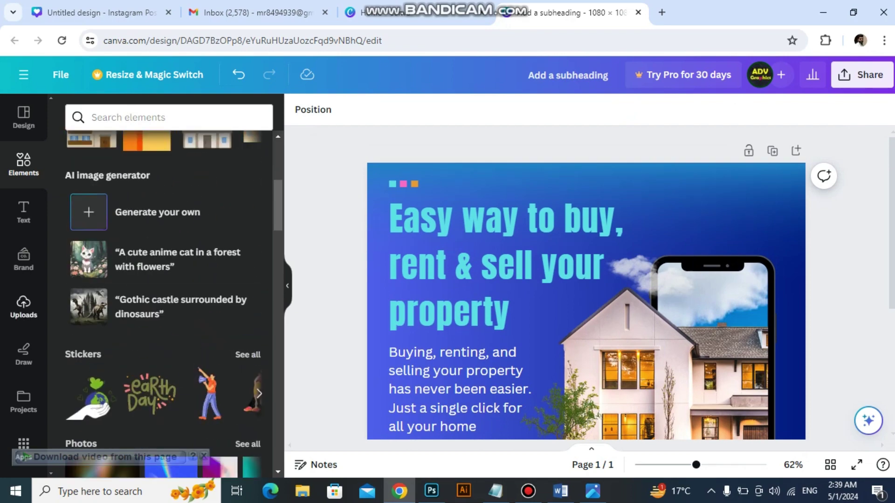
pyautogui.click(23, 306)
pyautogui.scroll(-8, 186, 327)
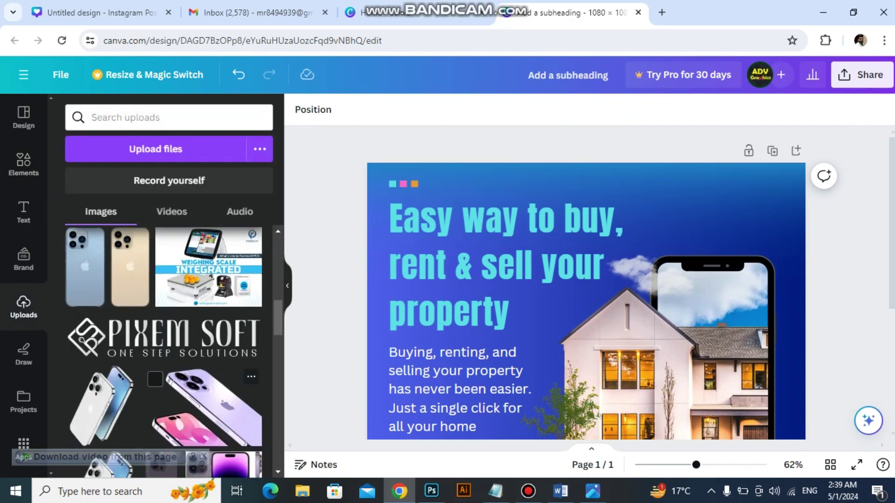
pyautogui.scroll(-5, 163, 349)
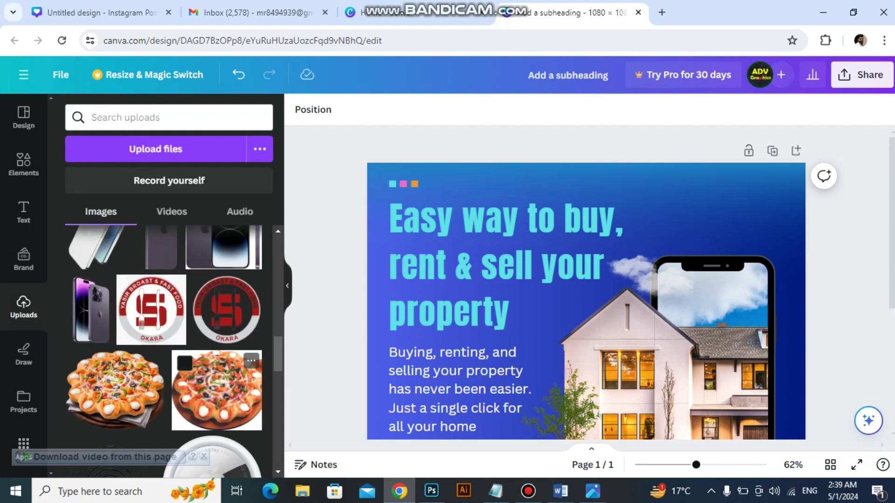
pyautogui.scroll(-5, 163, 350)
pyautogui.scroll(5, 164, 350)
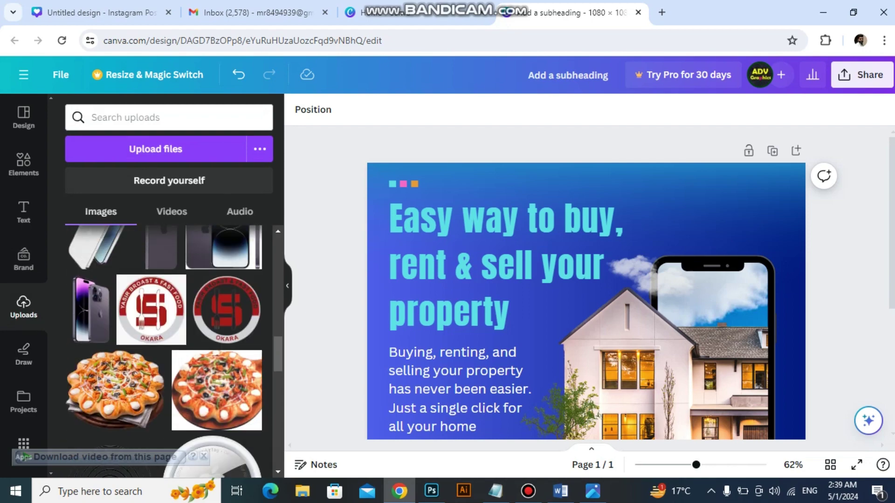
pyautogui.scroll(3, 163, 350)
# Step: Search the elements for "real estate" and limit the results to graphics
pyautogui.click(24, 164)
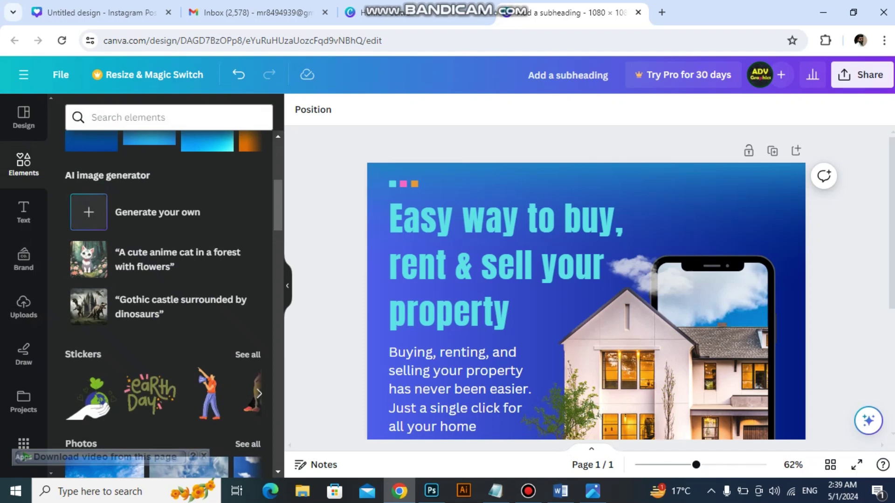
pyautogui.click(169, 118)
pyautogui.write('real ')
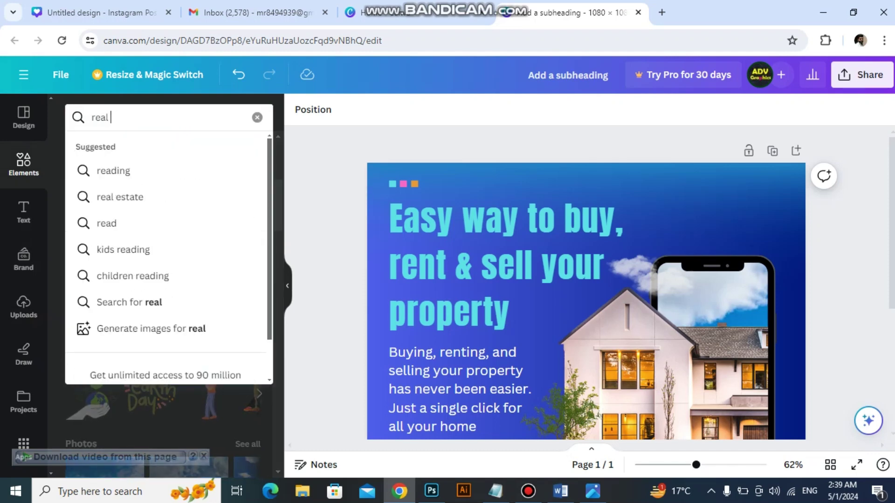
pyautogui.write('estate')
pyautogui.press('Return')
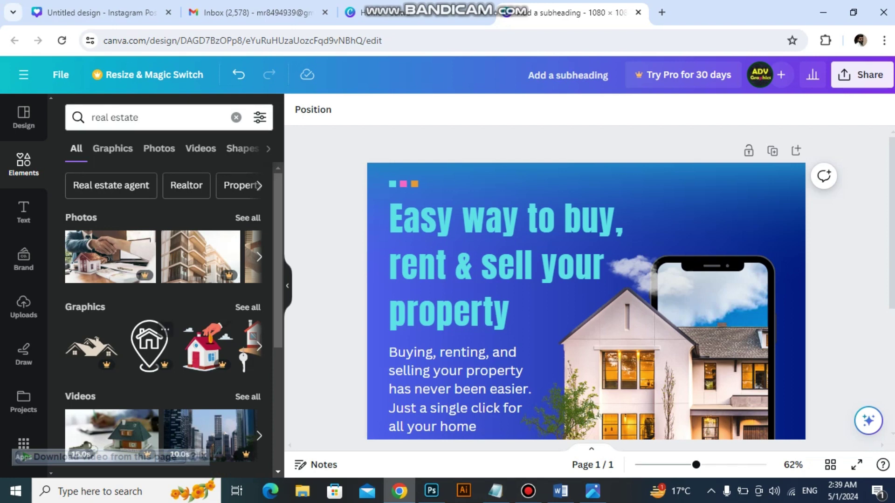
pyautogui.scroll(-5, 163, 322)
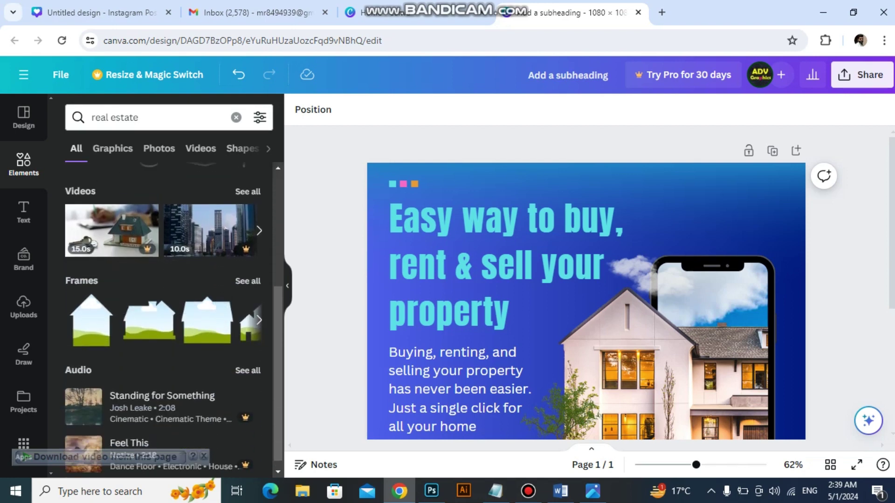
pyautogui.scroll(4, 163, 321)
pyautogui.click(112, 148)
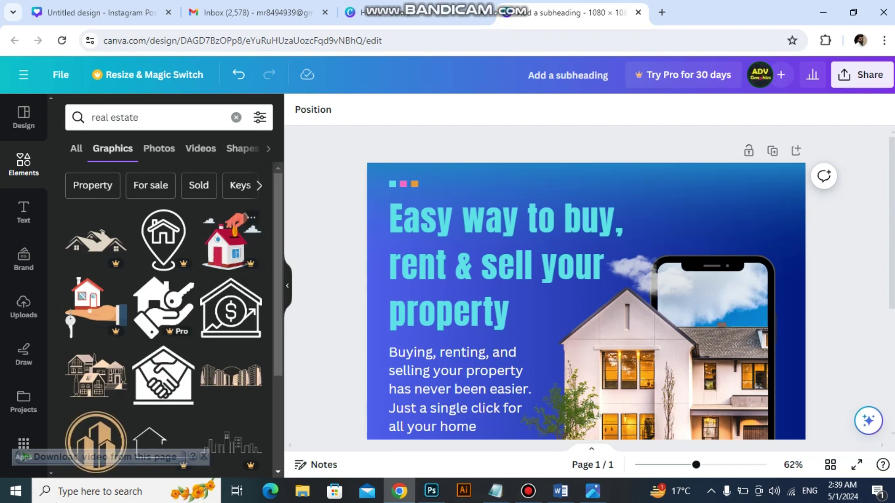
# Step: Add the graphic of a handshake inside a house and shrink it into the top-right corner of the post
pyautogui.scroll(-3, 163, 322)
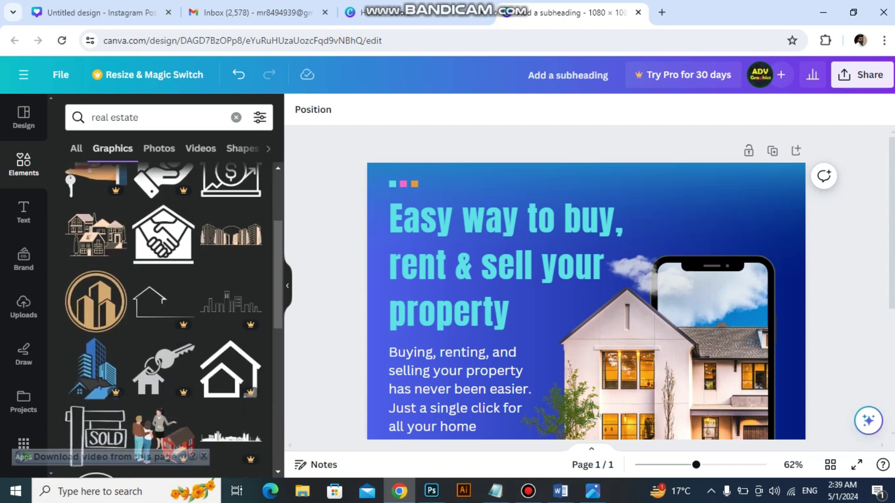
pyautogui.click(163, 235)
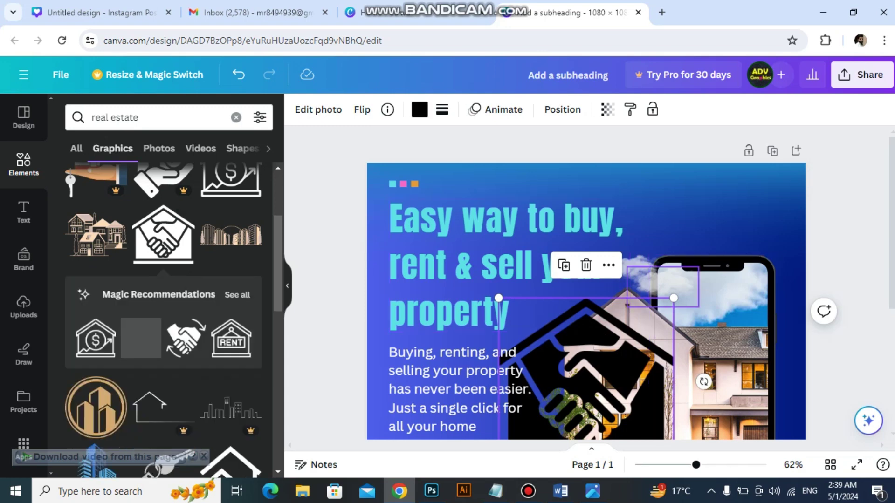
pyautogui.moveTo(586, 376); pyautogui.dragTo(677, 238)
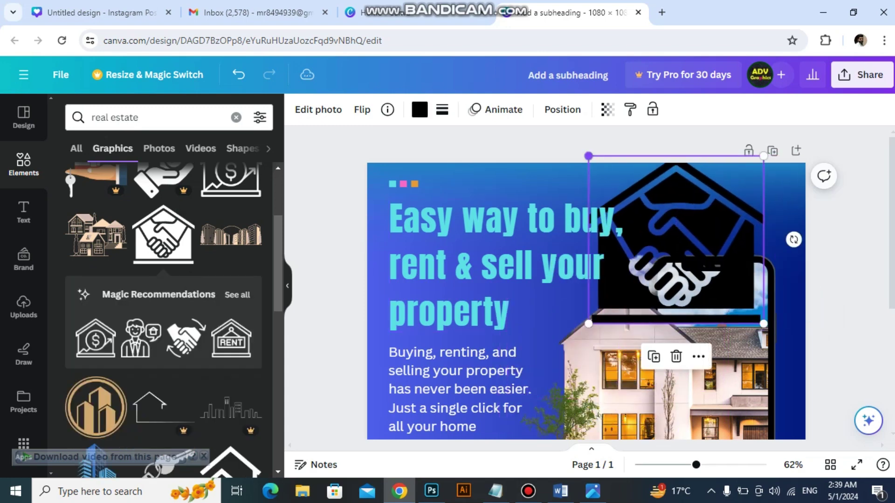
pyautogui.moveTo(589, 157); pyautogui.dragTo(756, 204)
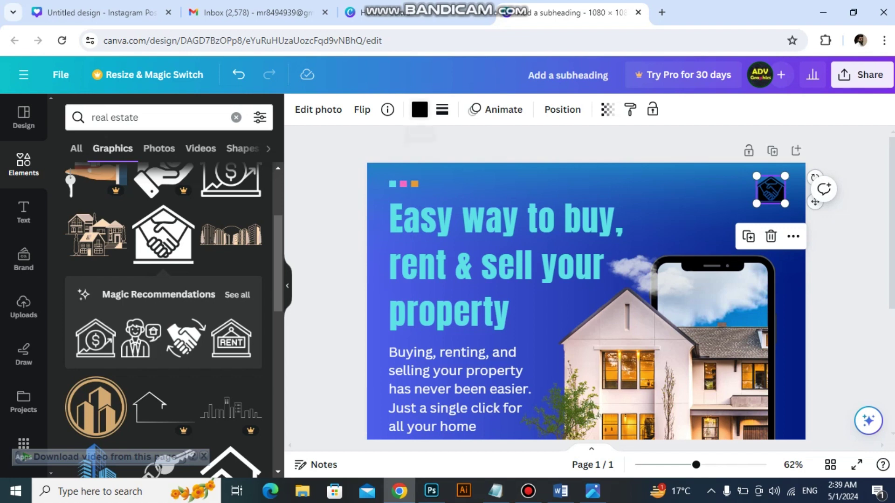
# Step: Recolour the handshake house graphic white and deselect it
pyautogui.click(419, 109)
pyautogui.click(180, 225)
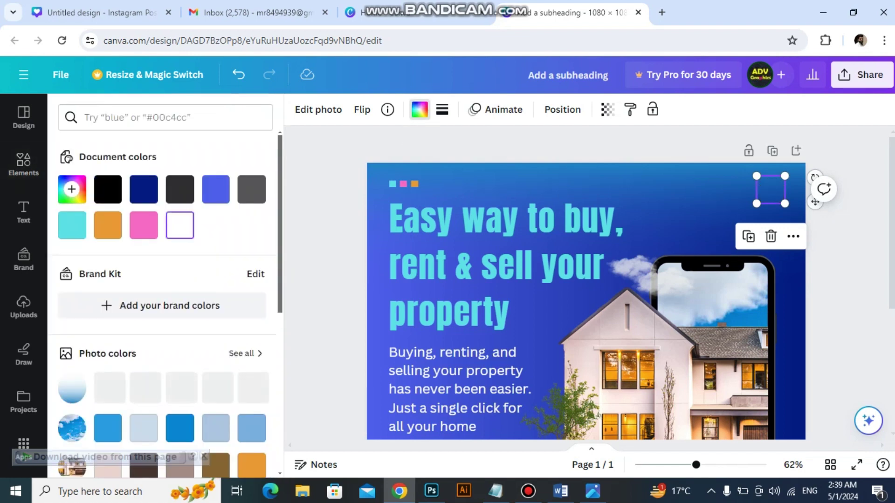
pyautogui.click(690, 220)
pyautogui.press('Escape')
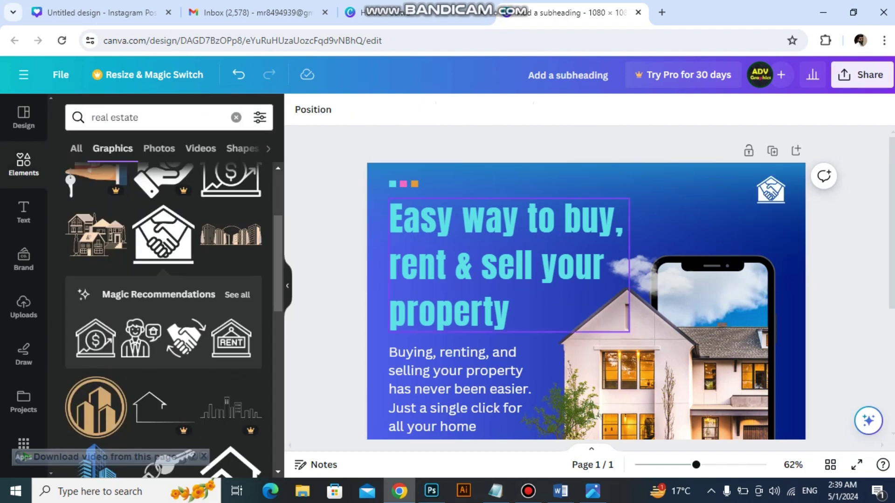
# Step: Review the whole post from the headline and logo down to the download button and website address
pyautogui.scroll(-4, 509, 266)
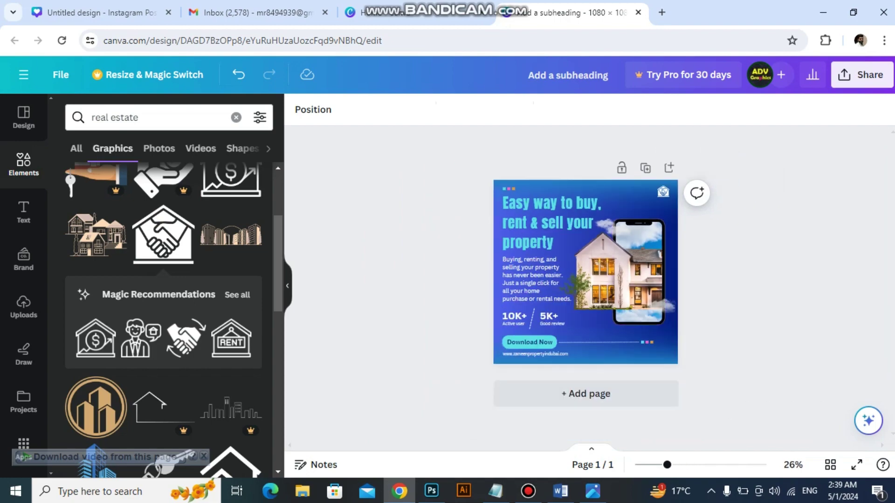
pyautogui.scroll(4, 586, 295)
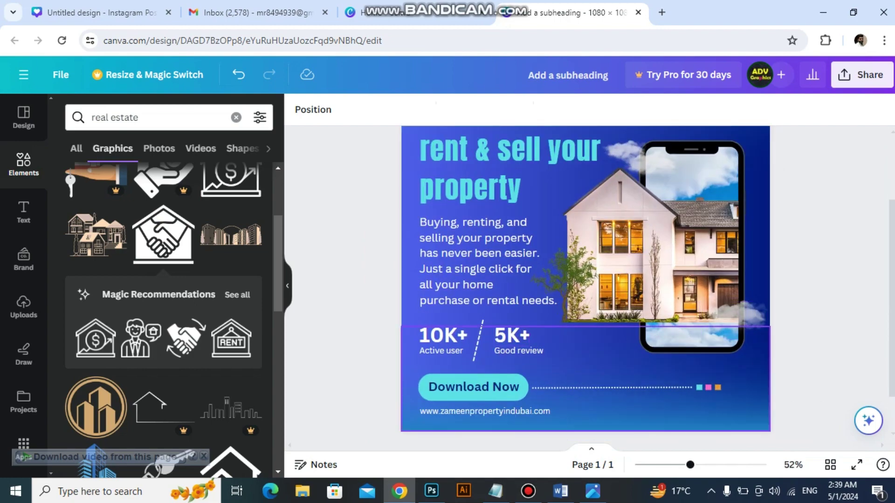
pyautogui.scroll(1, 585, 280)
pyautogui.scroll(-2, 586, 279)
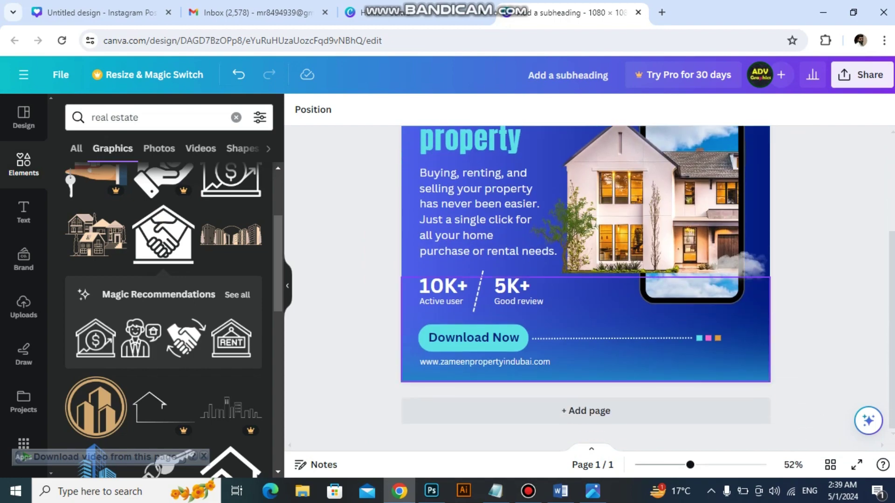
pyautogui.scroll(3, 585, 279)
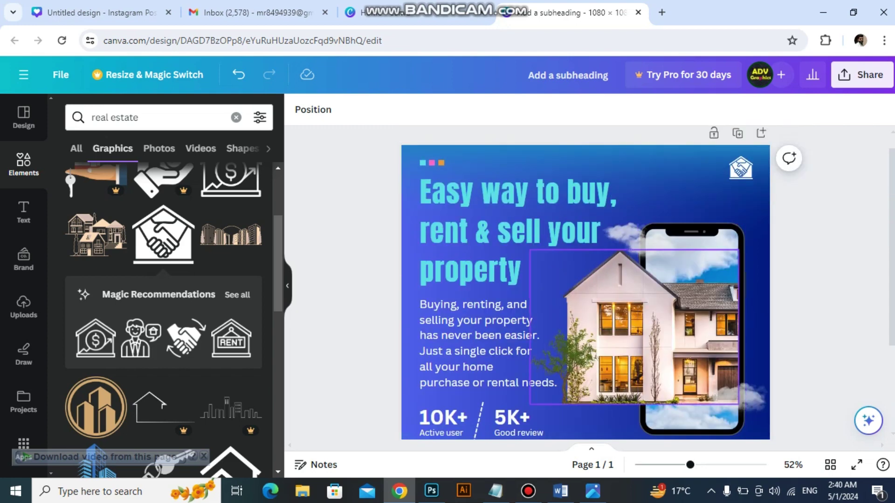
pyautogui.scroll(-3, 586, 283)
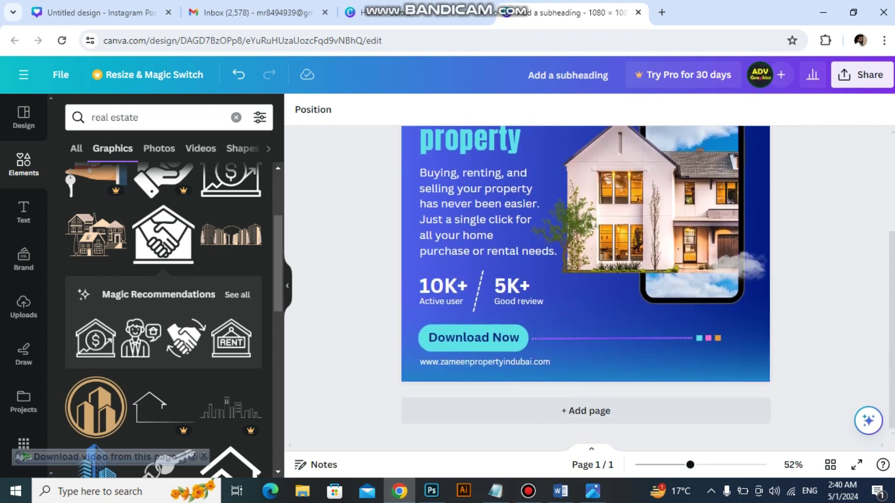
pyautogui.scroll(1, 585, 283)
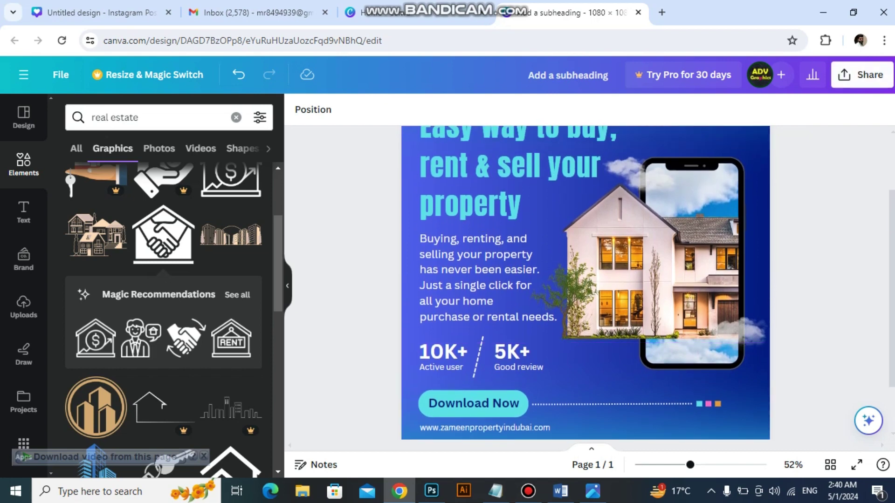
# Step: Download the design as a JPG at 1,080 × 1,080 px
pyautogui.click(862, 74)
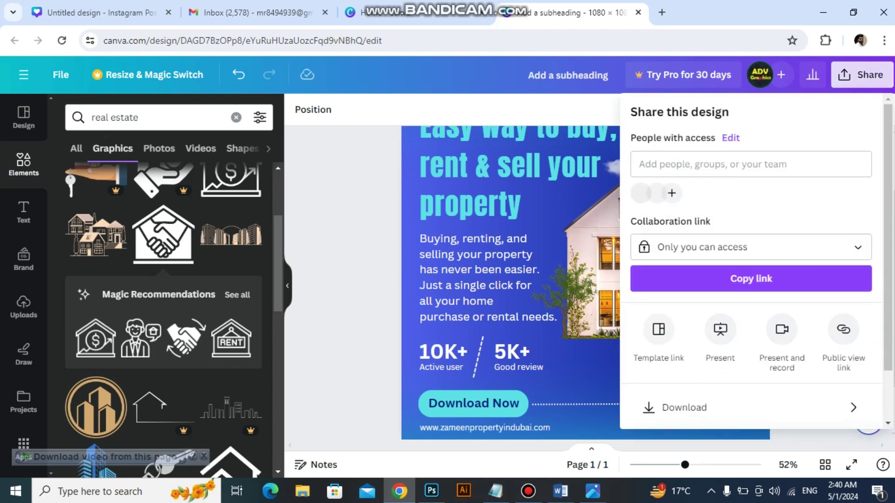
pyautogui.scroll(-1, 752, 261)
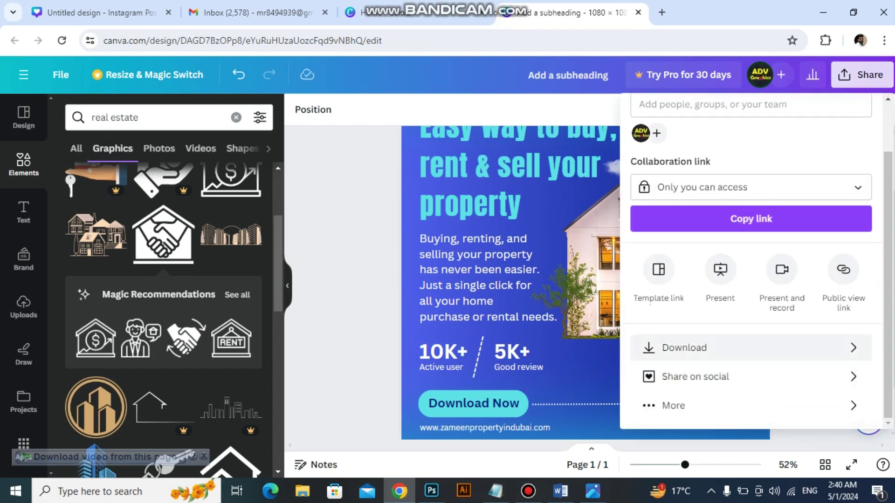
pyautogui.click(746, 348)
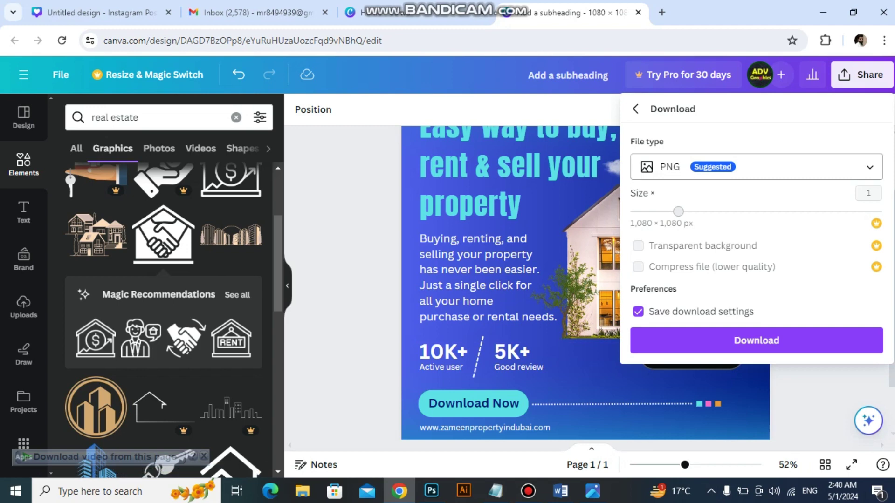
pyautogui.click(756, 166)
pyautogui.click(756, 209)
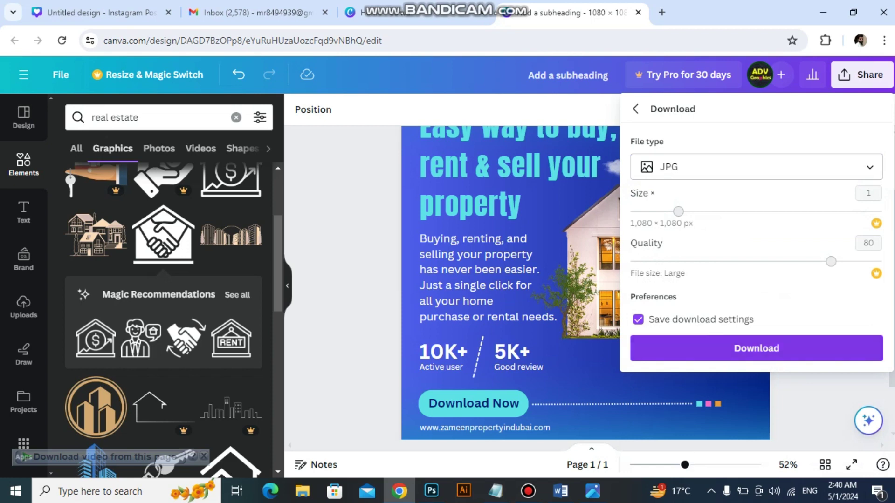
pyautogui.press('Tab')
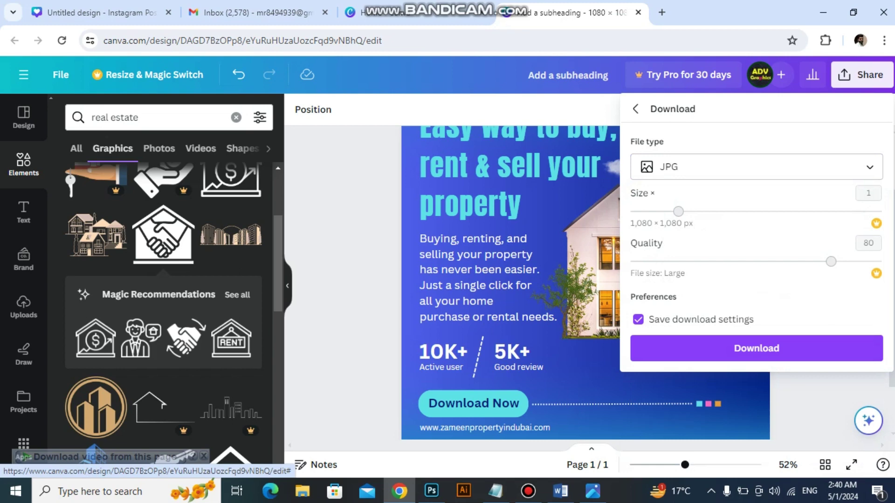
pyautogui.press('Tab')
pyautogui.press('Tab')
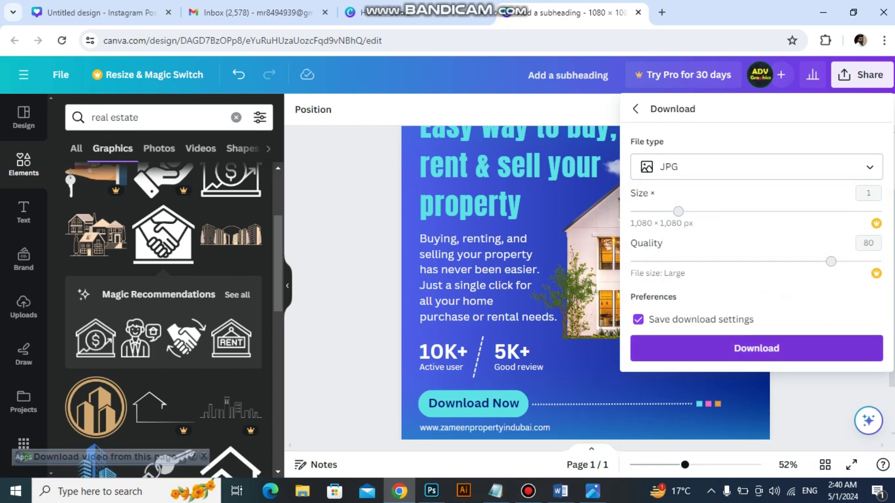
pyautogui.press('Return')
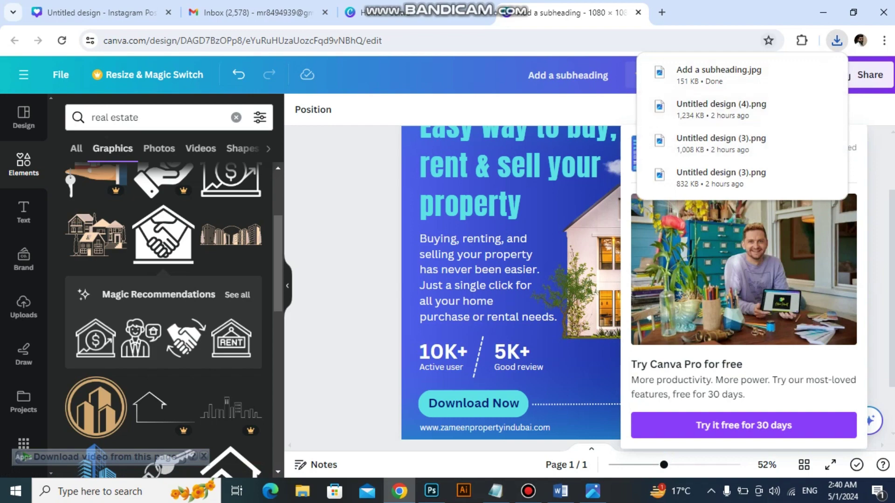
# Step: Open the downloaded Add a subheading.jpg in Photos and arrange its reduced window over the reference image to compare both designs
pyautogui.click(801, 72)
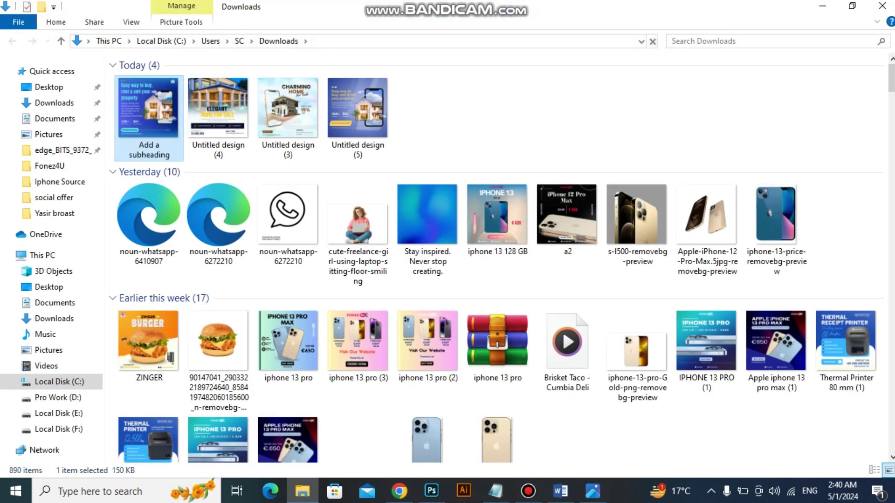
pyautogui.hotkey('alt', 'Tab')
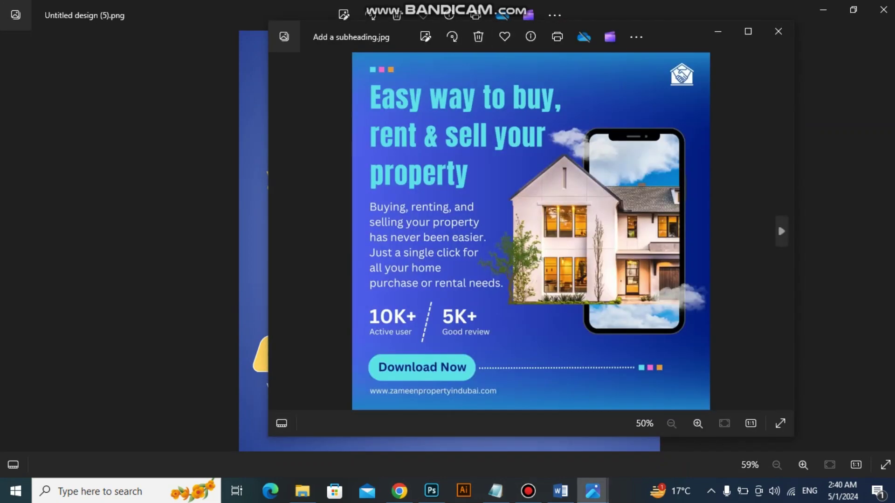
pyautogui.moveTo(686, 42); pyautogui.dragTo(712, 52)
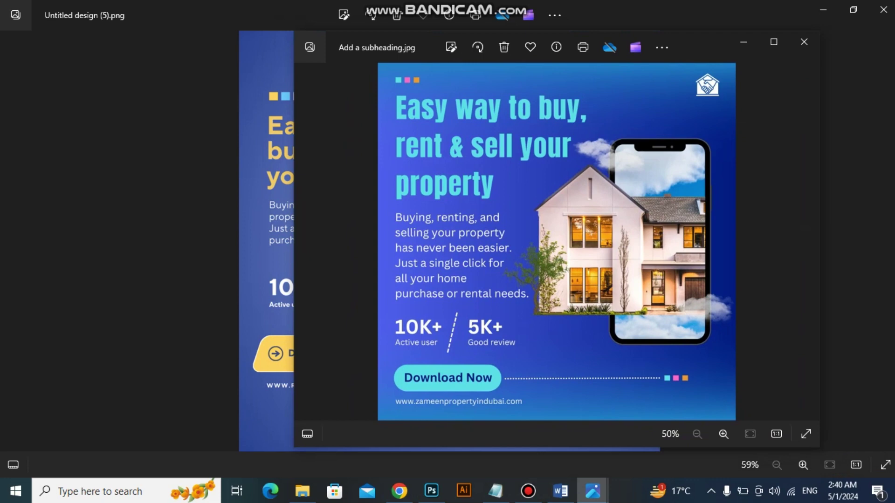
pyautogui.moveTo(819, 31); pyautogui.dragTo(623, 118)
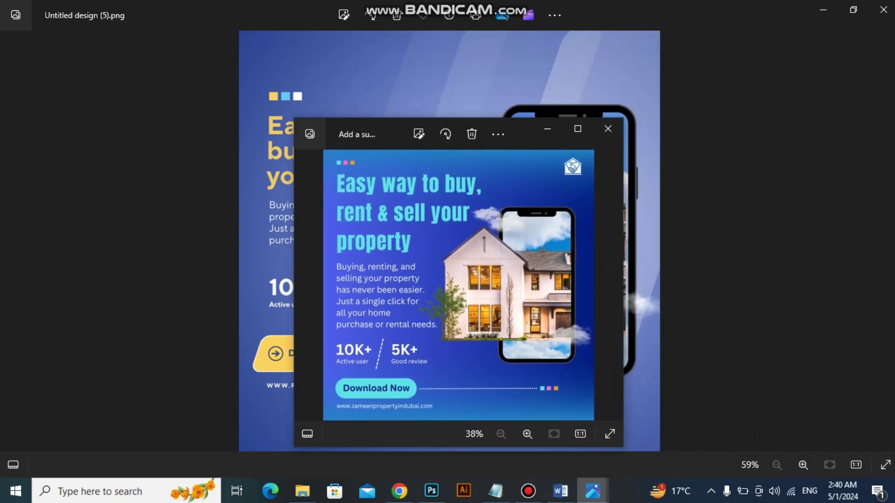
pyautogui.moveTo(522, 125); pyautogui.dragTo(802, 88)
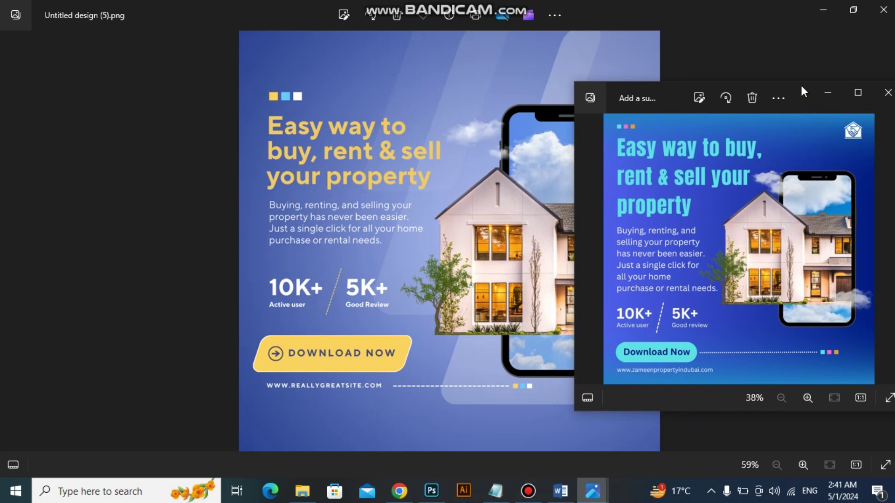
pyautogui.moveTo(802, 88); pyautogui.dragTo(725, 68)
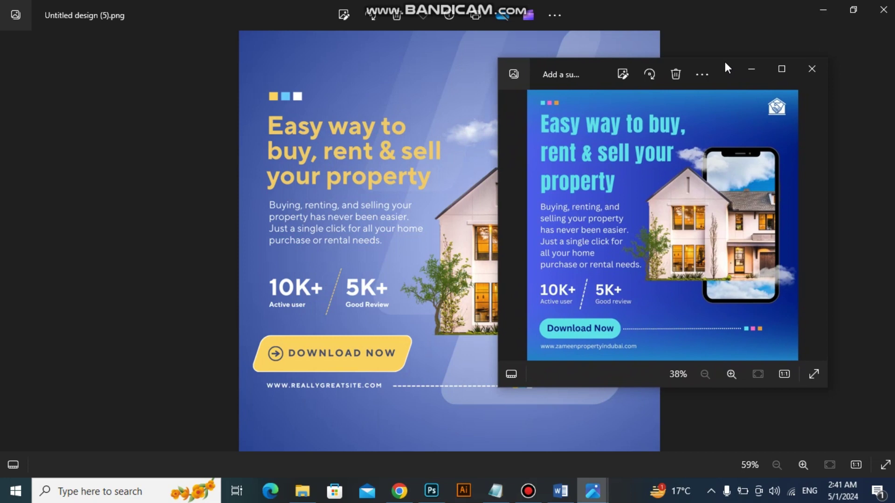
pyautogui.moveTo(726, 63)
pyautogui.mouseDown()
pyautogui.moveTo(718, 28)
pyautogui.moveTo(719, 49)
pyautogui.mouseUp()
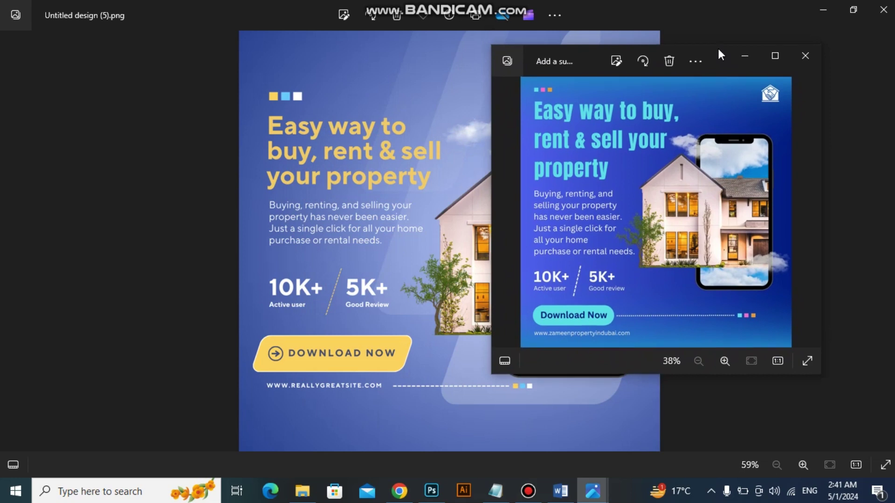